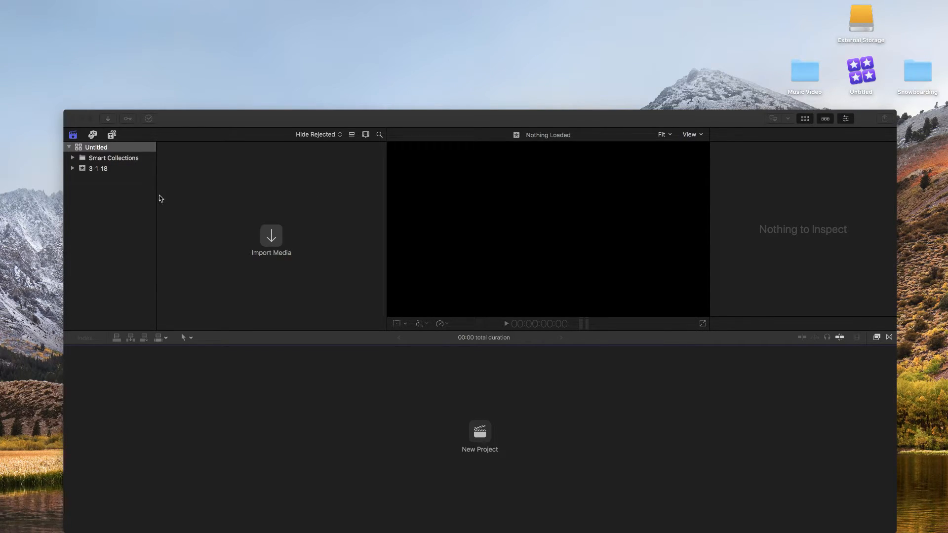
Create a new library named Snowboarding and save it on the Desktop.
{"action": "left_click", "coordinate": [136, 198]}
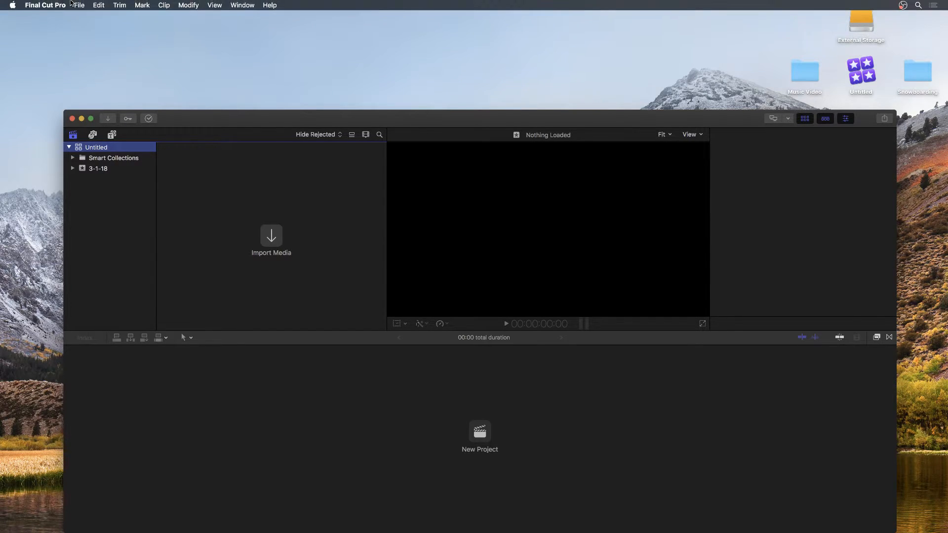
{"action": "left_click", "coordinate": [79, 5]}
{"action": "mouse_move", "coordinate": [82, 17]}
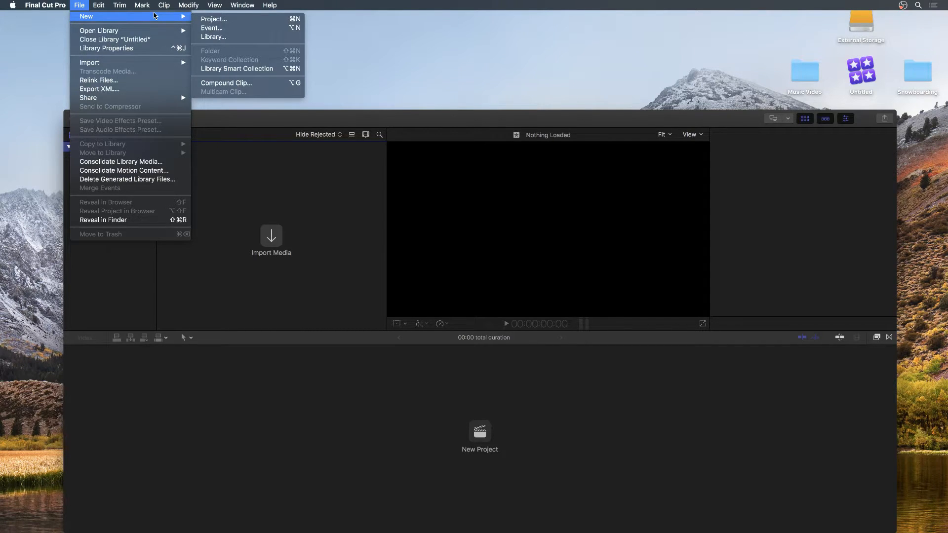
{"action": "left_click", "coordinate": [226, 37]}
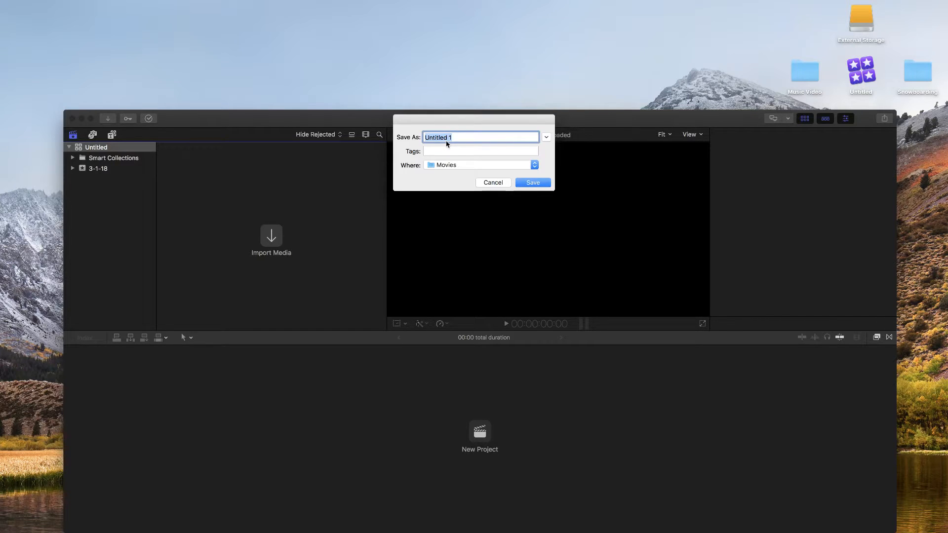
{"action": "type", "text": "Snowboarding"}
{"action": "left_click", "coordinate": [455, 167]}
{"action": "left_click", "coordinate": [463, 230]}
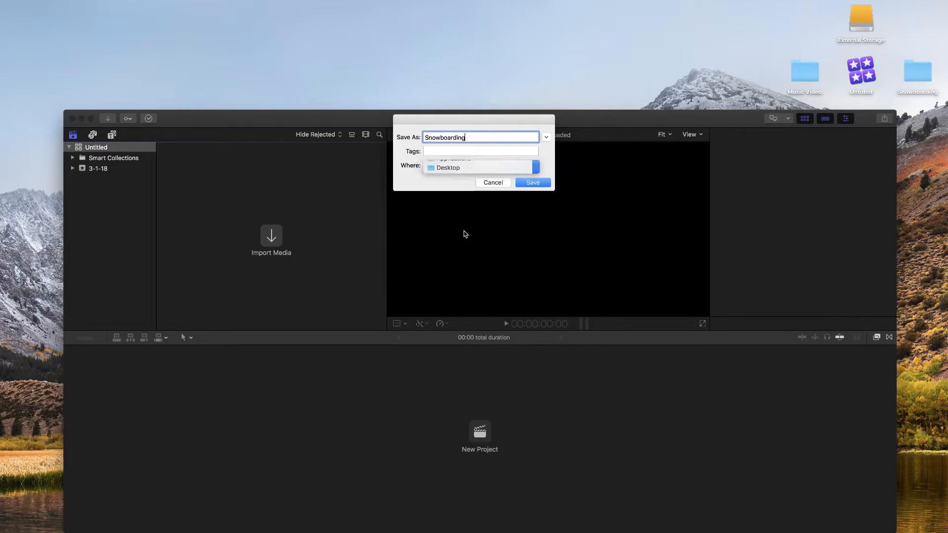
{"action": "left_click", "coordinate": [526, 185]}
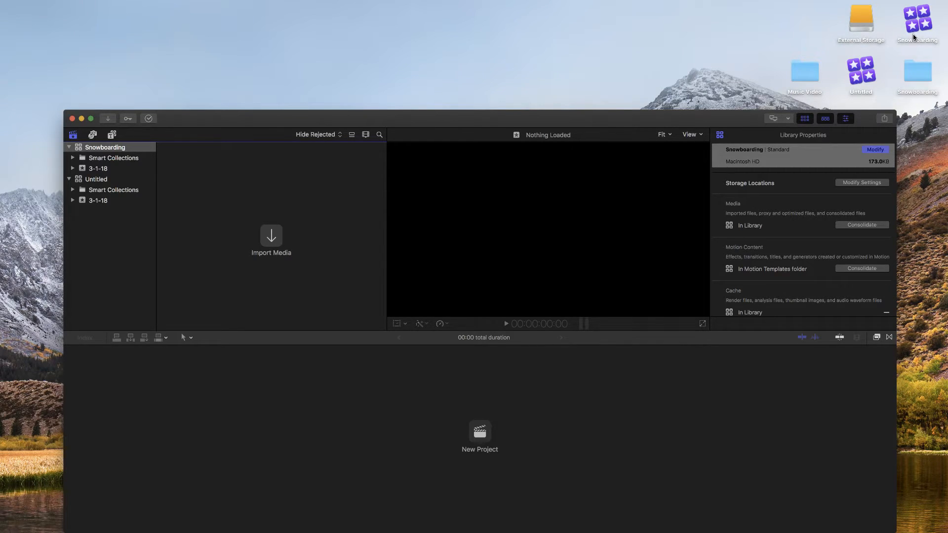
Rename the Untitled library file on the desktop to Test.
{"action": "left_click", "coordinate": [98, 181]}
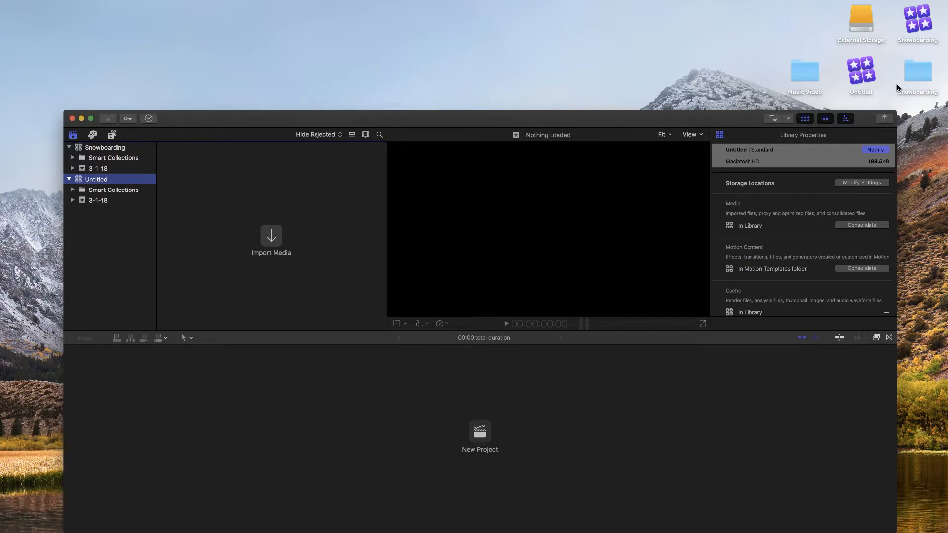
{"action": "left_click", "coordinate": [862, 93]}
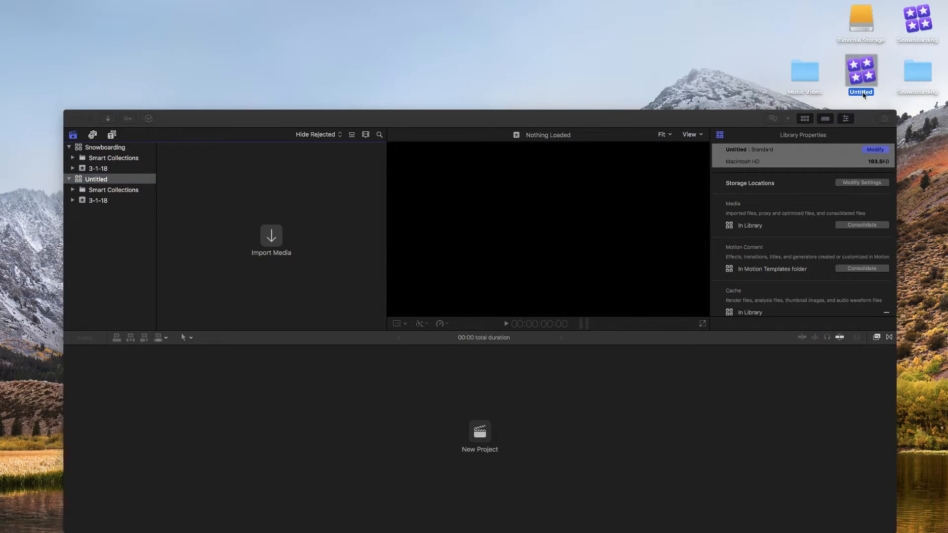
{"action": "key", "text": "Return"}
{"action": "type", "text": "Test"}
{"action": "key", "text": "Return"}
{"action": "left_click", "coordinate": [131, 231]}
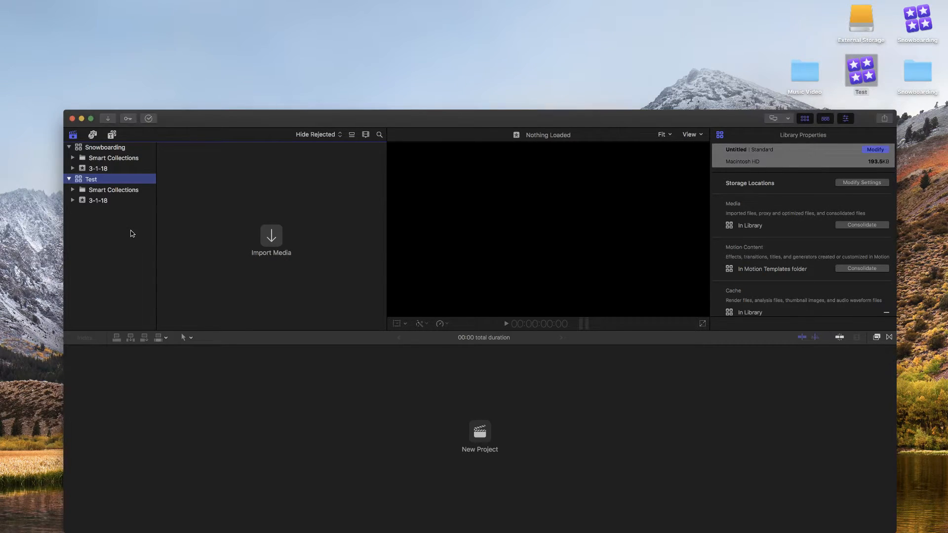
Rename the Test library to Apple within Final Cut Pro and close that library.
{"action": "left_click", "coordinate": [93, 180]}
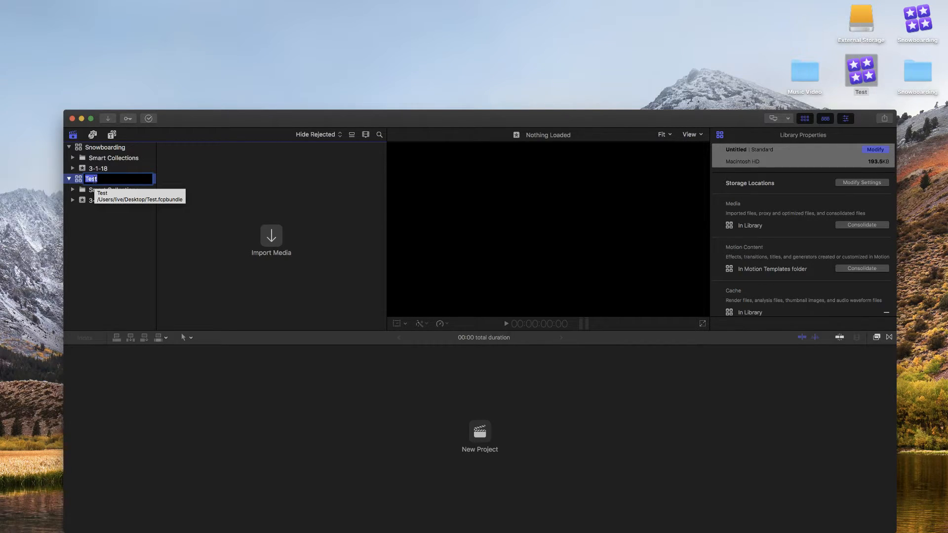
{"action": "type", "text": "Apple"}
{"action": "key", "text": "Return"}
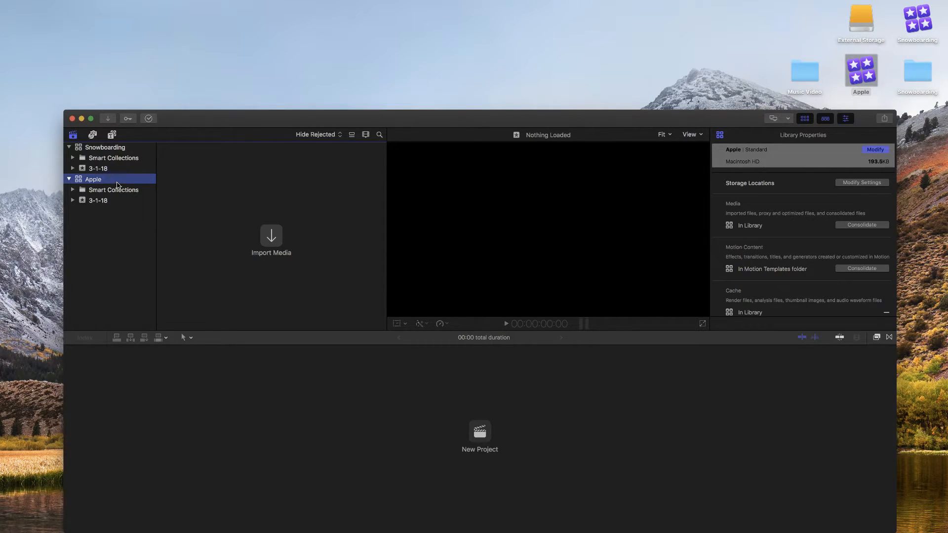
{"action": "mouse_move", "coordinate": [73, 2]}
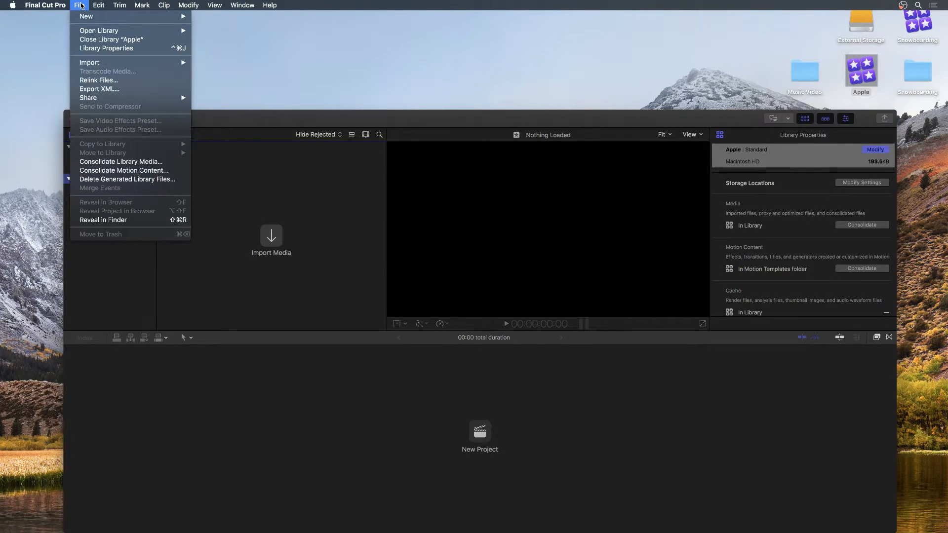
{"action": "left_click", "coordinate": [106, 41]}
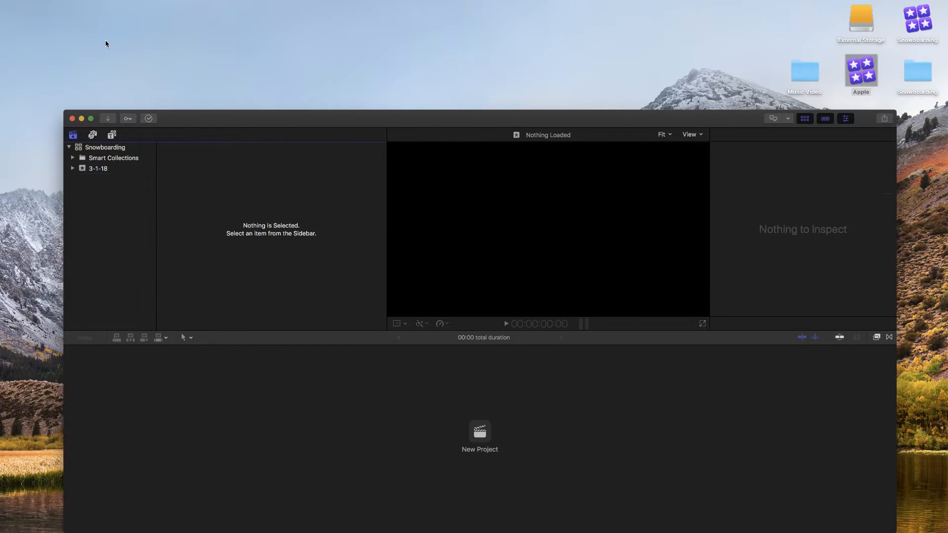
{"action": "left_click", "coordinate": [77, 4]}
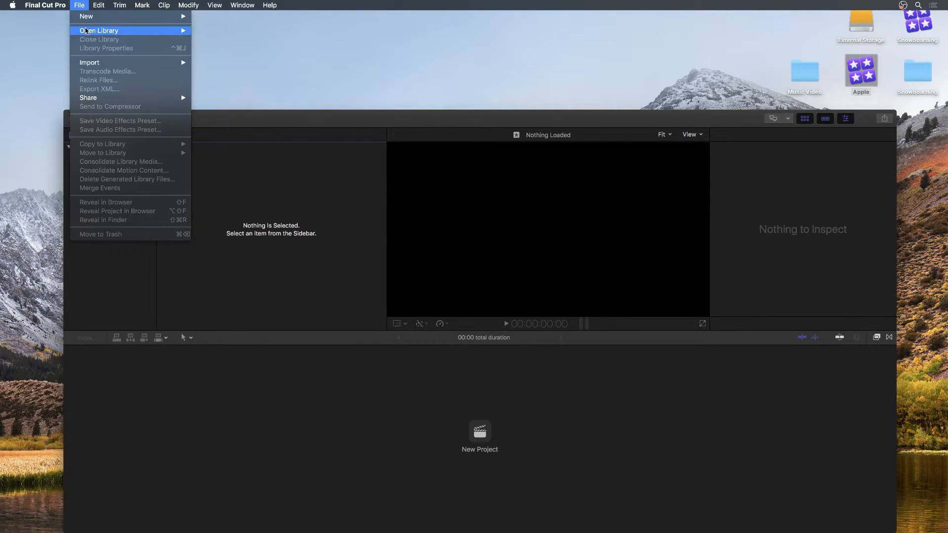
{"action": "mouse_move", "coordinate": [86, 31]}
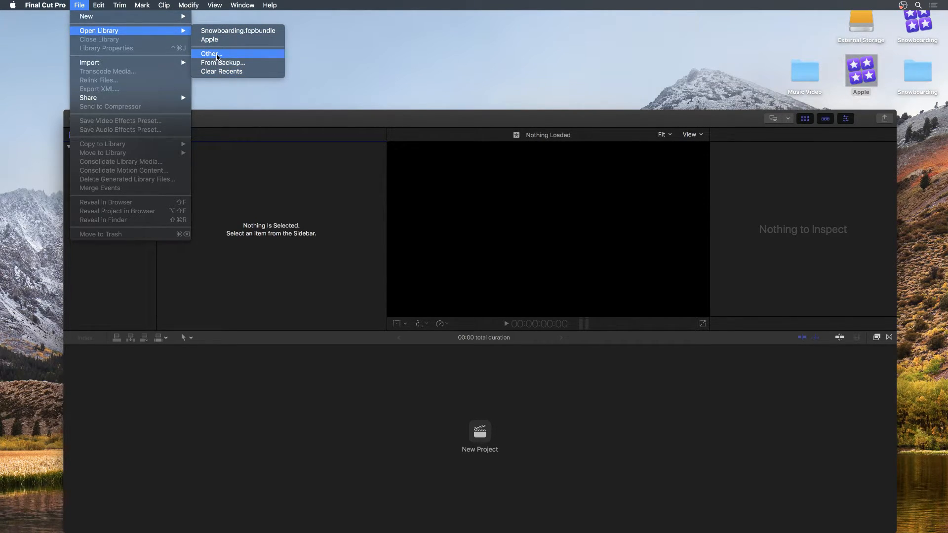
{"action": "left_click", "coordinate": [79, 5]}
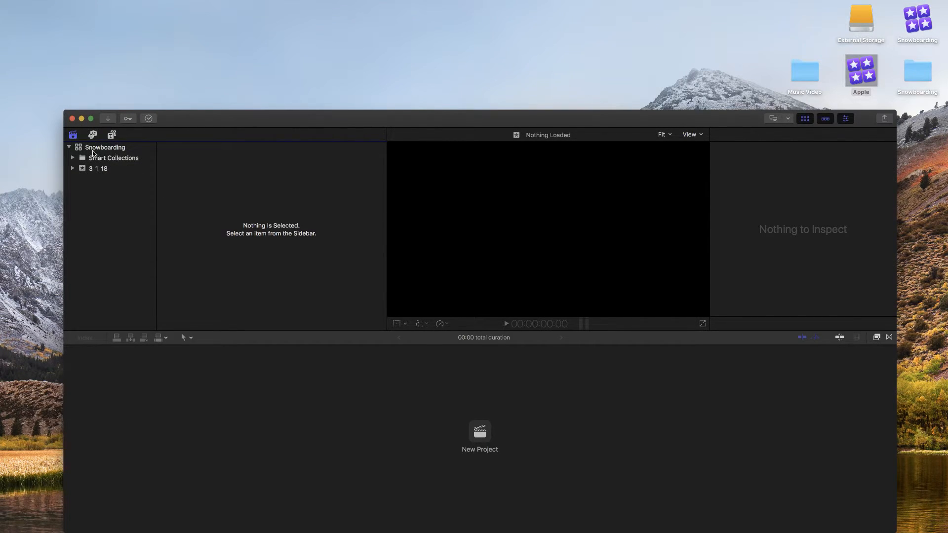
Select the Snowboarding library and hide the inspector and the timeline.
{"action": "left_click", "coordinate": [115, 150]}
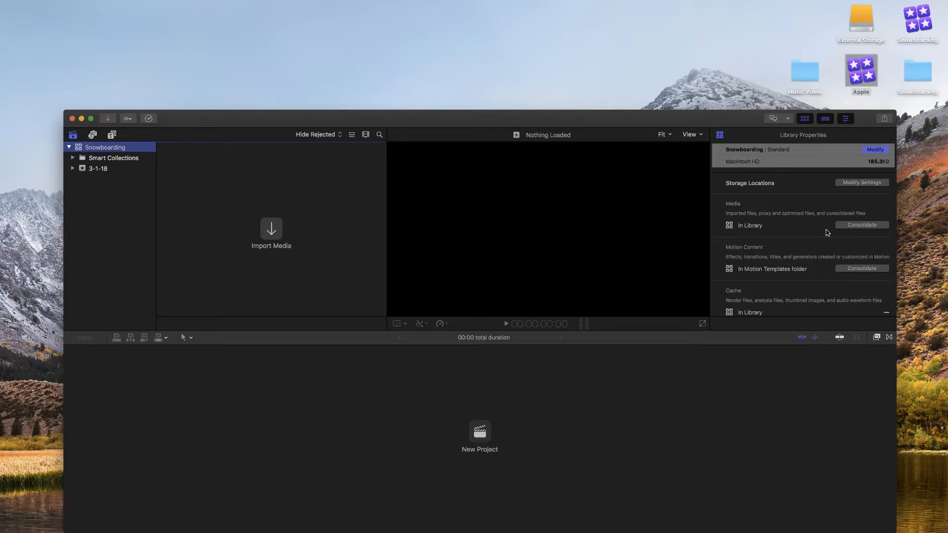
{"action": "left_click", "coordinate": [846, 121]}
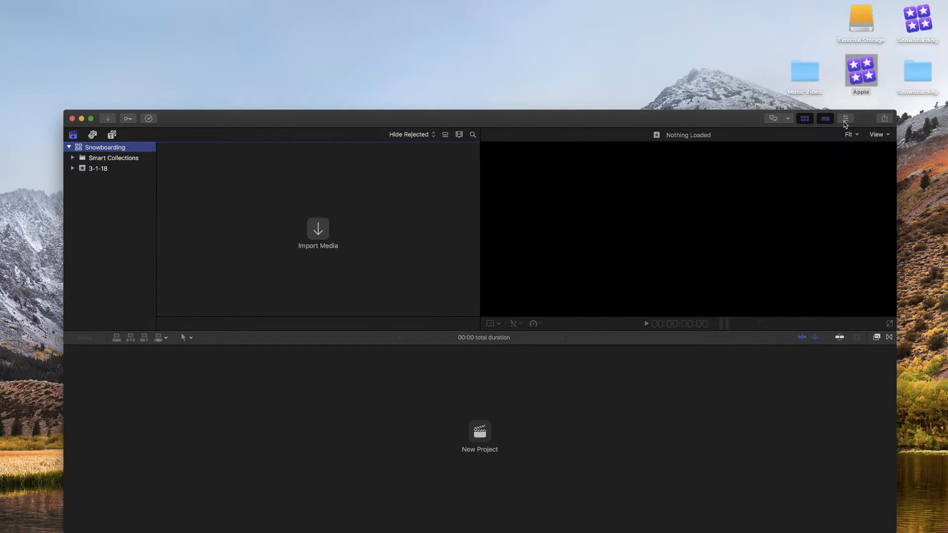
{"action": "left_click", "coordinate": [845, 121]}
{"action": "left_click", "coordinate": [845, 121]}
{"action": "left_click", "coordinate": [825, 119]}
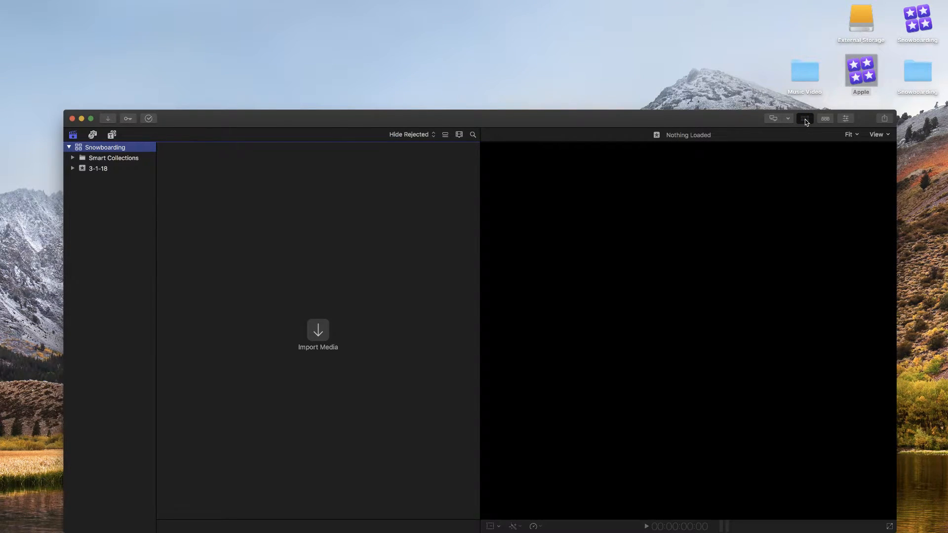
Restore the window layout to the Default workspace.
{"action": "key", "text": "super+0"}
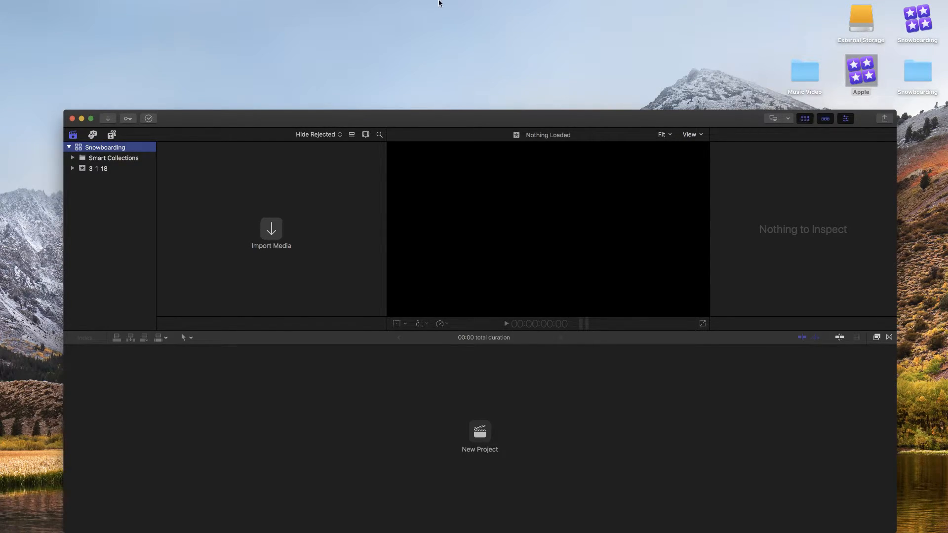
{"action": "left_click", "coordinate": [235, 4]}
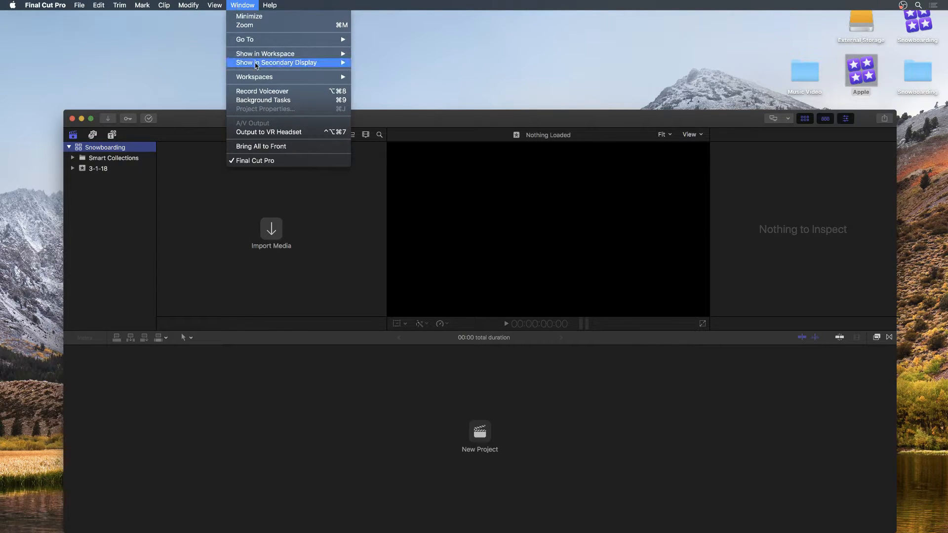
{"action": "mouse_move", "coordinate": [256, 80]}
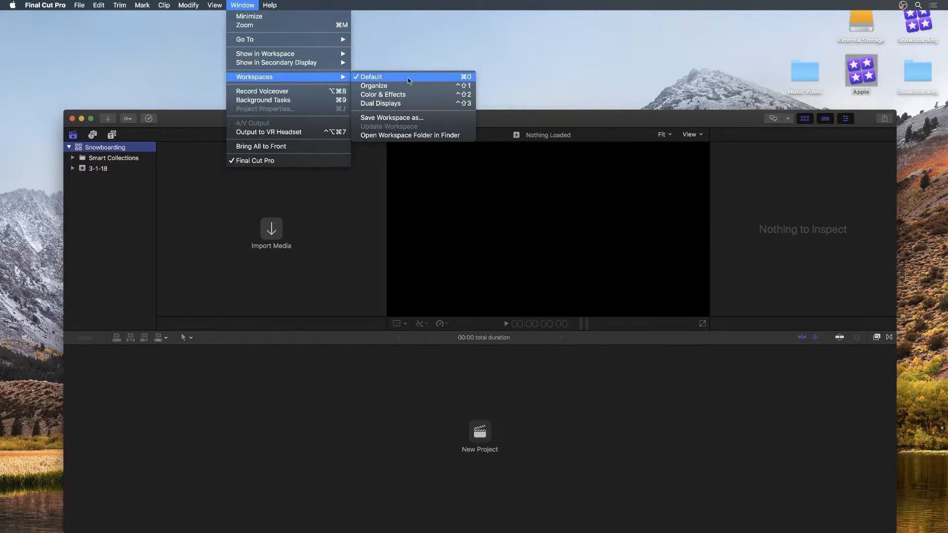
{"action": "left_click", "coordinate": [441, 79]}
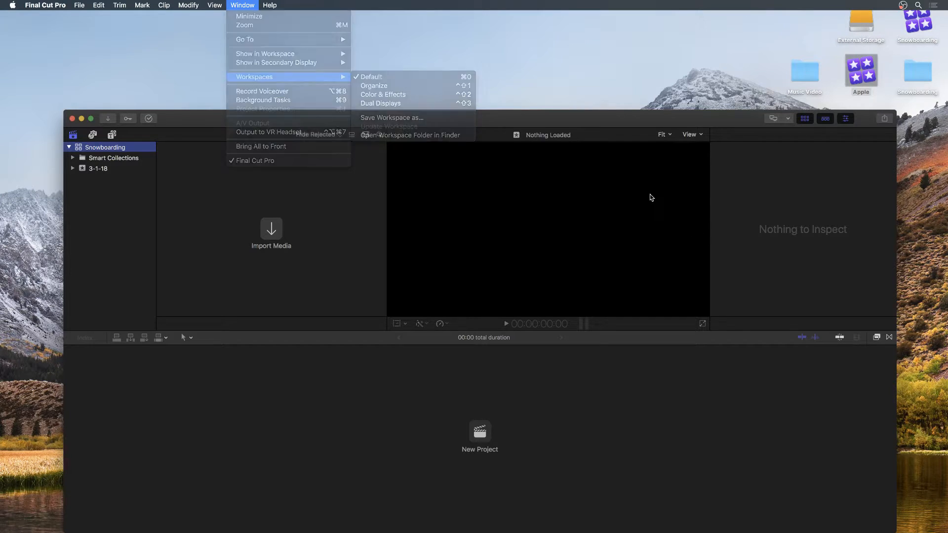
Review the Snowboarding library's storage location settings, including the media location choices, and close them without changes.
{"action": "left_click", "coordinate": [120, 156]}
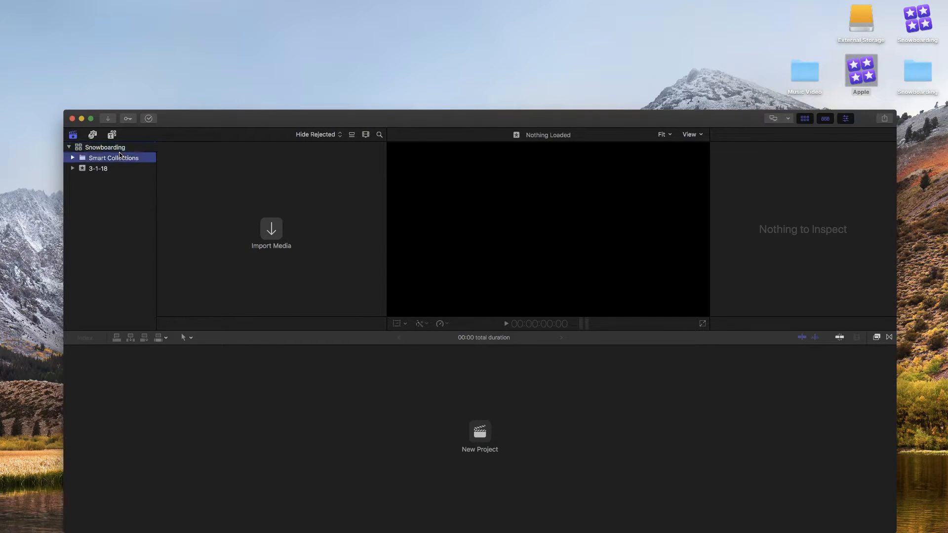
{"action": "left_click", "coordinate": [119, 150]}
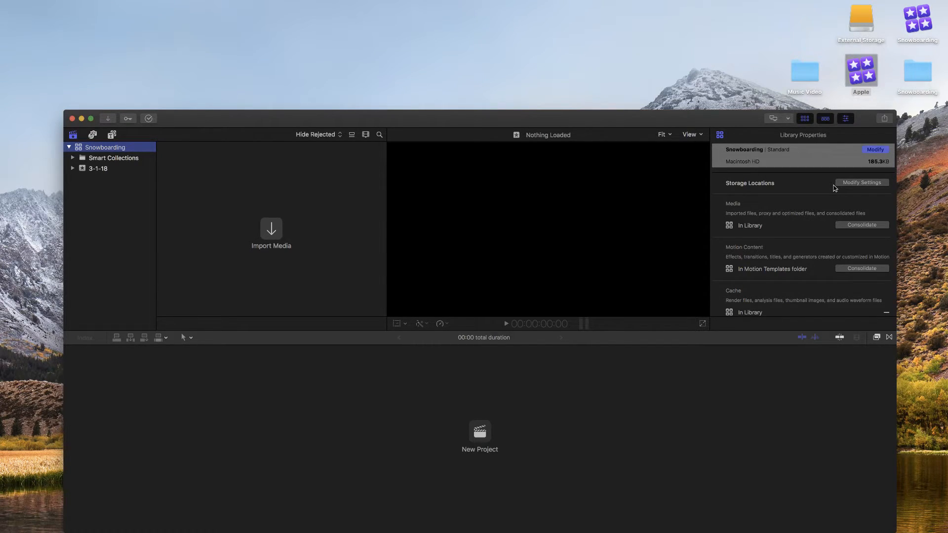
{"action": "left_click", "coordinate": [856, 182]}
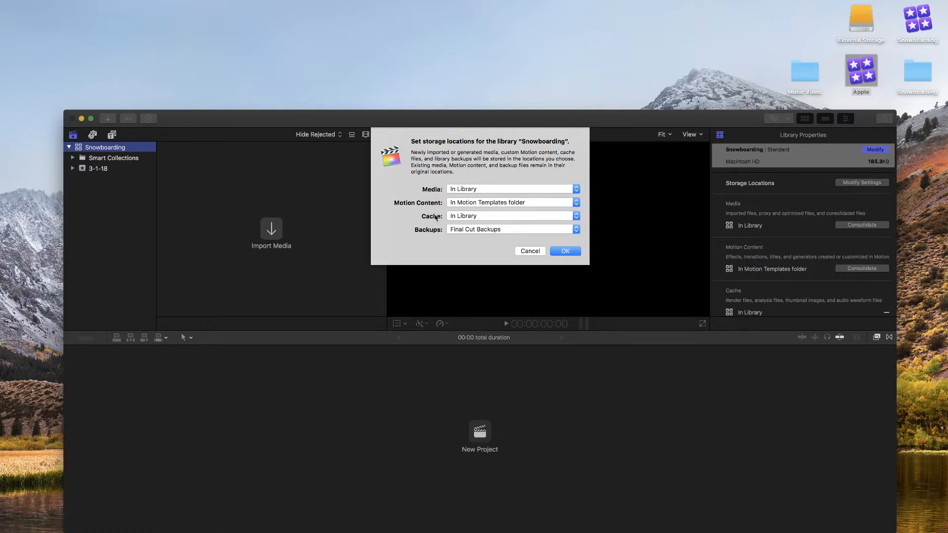
{"action": "mouse_move", "coordinate": [435, 217]}
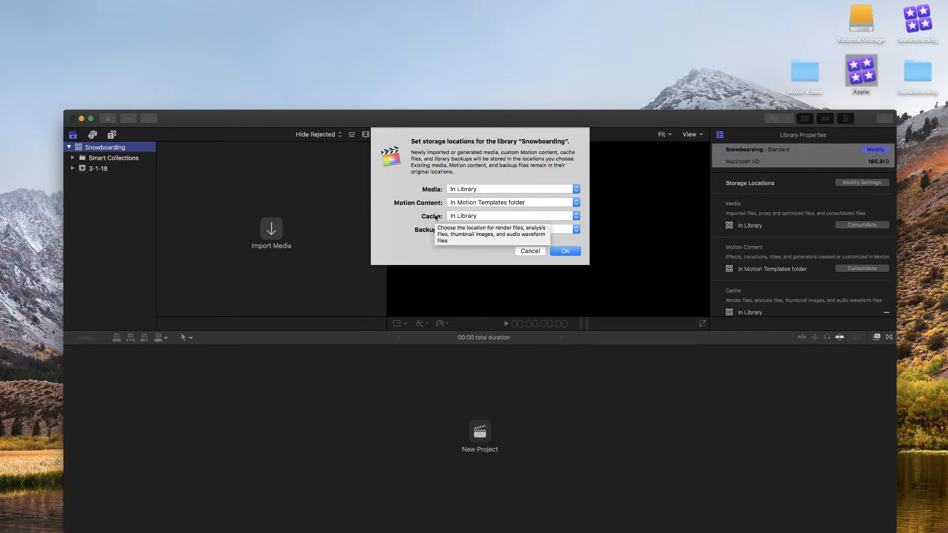
{"action": "left_click", "coordinate": [869, 70]}
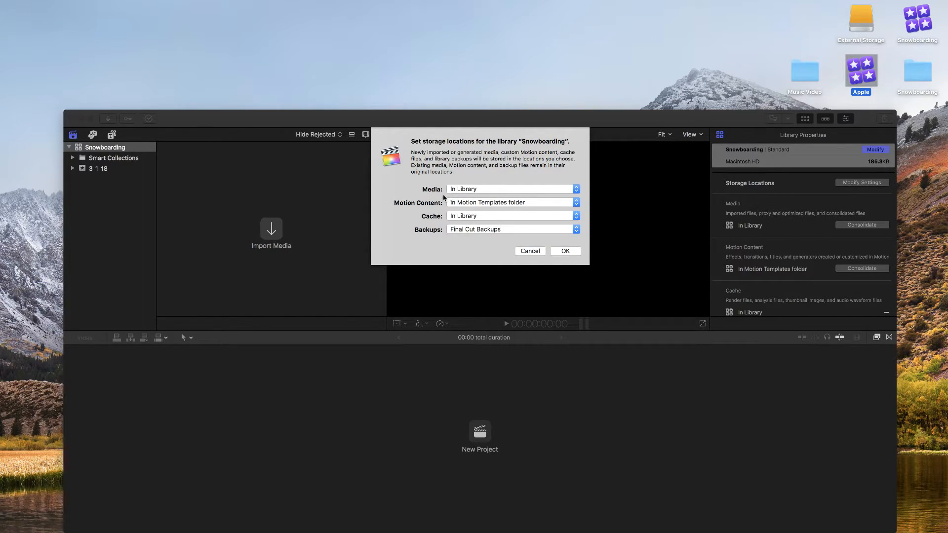
{"action": "left_click", "coordinate": [488, 191]}
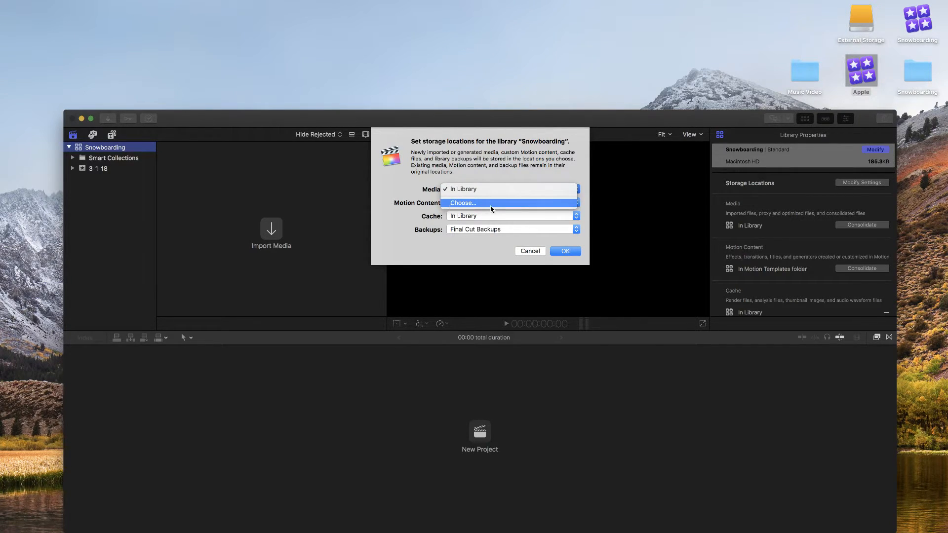
{"action": "left_click", "coordinate": [442, 189]}
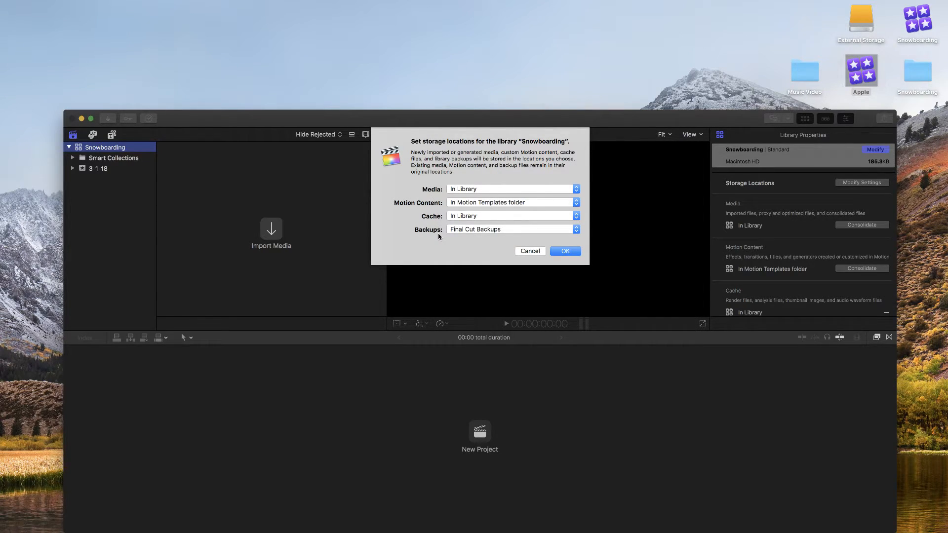
{"action": "left_click", "coordinate": [529, 251]}
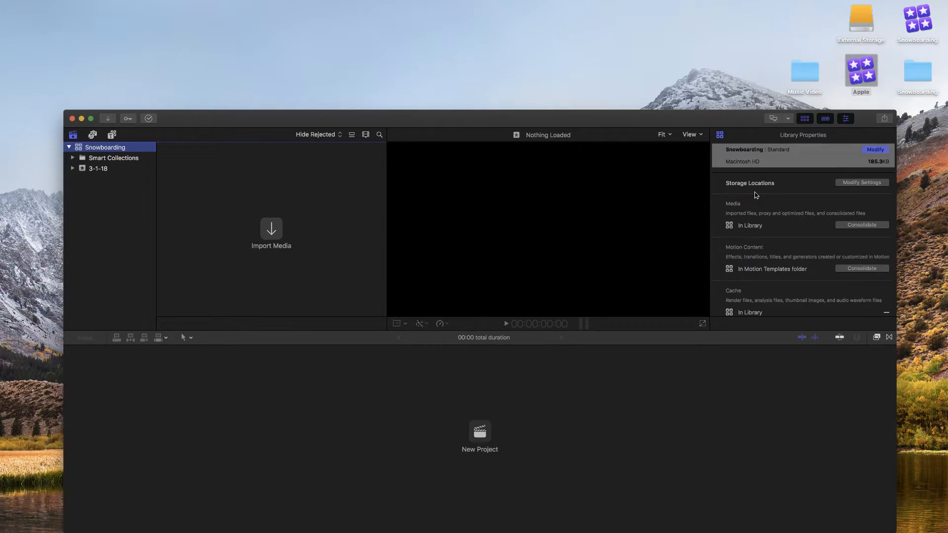
Review the Snowboarding library's color processing options, Standard and Wide Gamut HDR, and leave without changing the setting.
{"action": "left_click", "coordinate": [874, 149]}
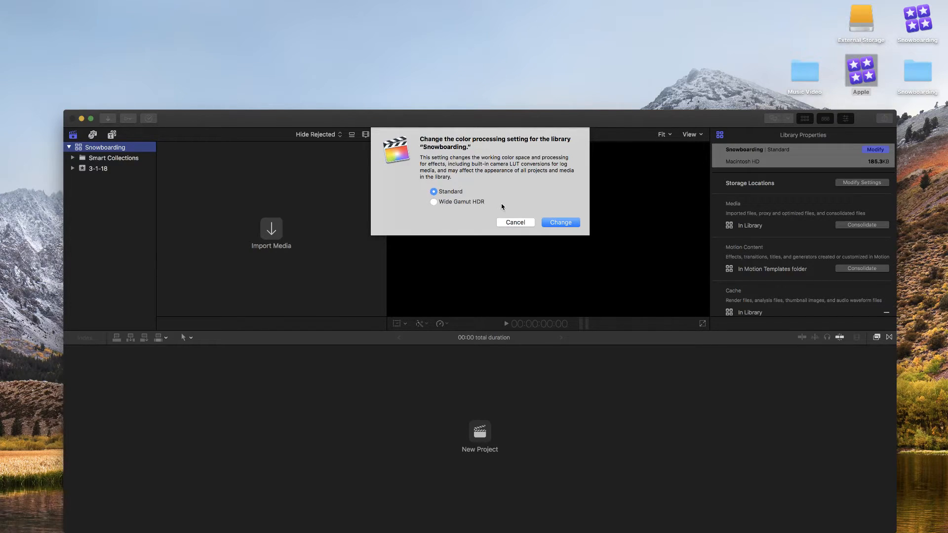
{"action": "left_click", "coordinate": [436, 202]}
{"action": "left_click", "coordinate": [434, 192]}
{"action": "left_click", "coordinate": [521, 223]}
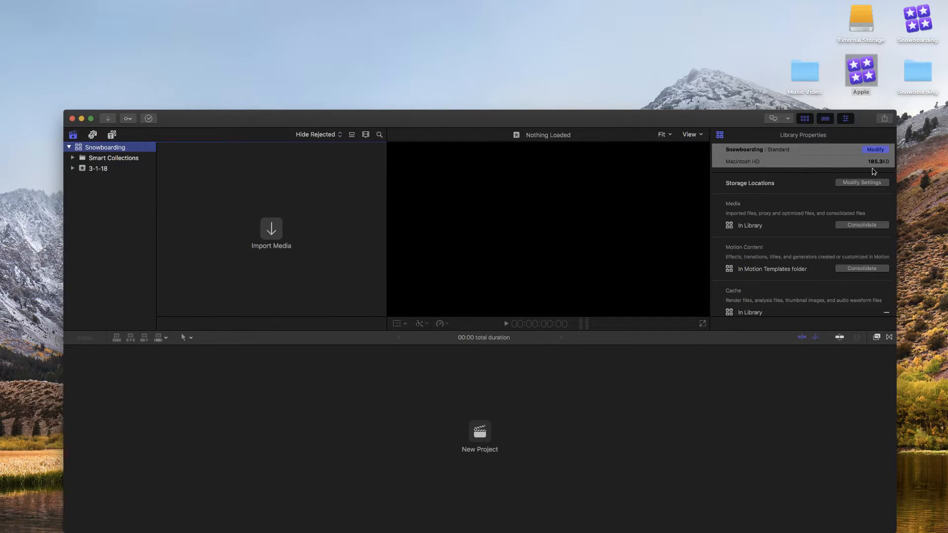
Examine the media, Motion content, cache and backup sections in the Snowboarding library's properties.
{"action": "scroll", "coordinate": [797, 217], "scroll_direction": "down", "scroll_amount": 2}
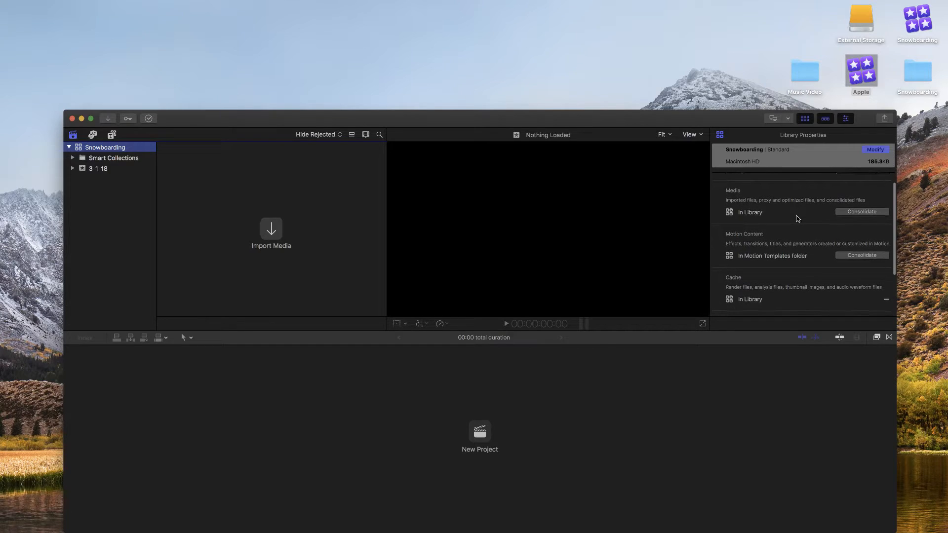
{"action": "scroll", "coordinate": [797, 218], "scroll_direction": "down", "scroll_amount": 1}
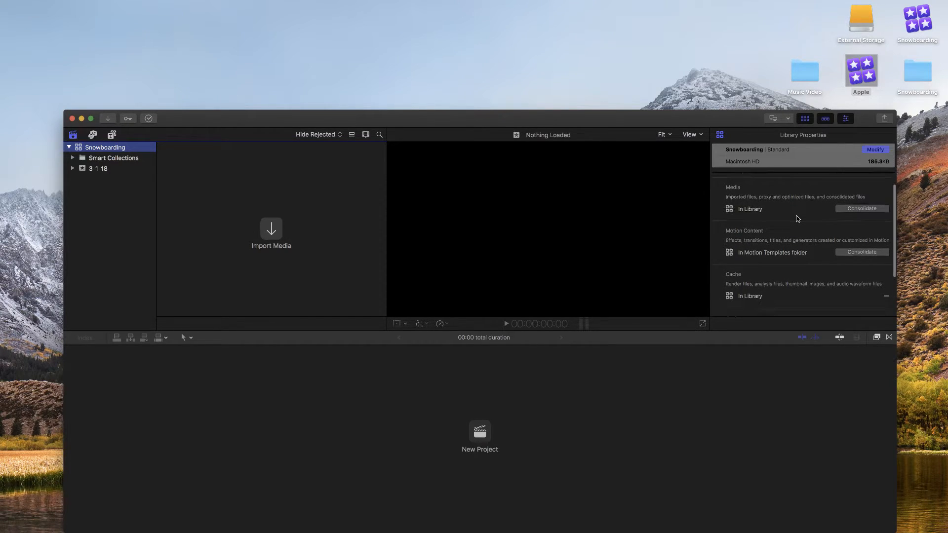
{"action": "scroll", "coordinate": [798, 218], "scroll_direction": "down", "scroll_amount": 2}
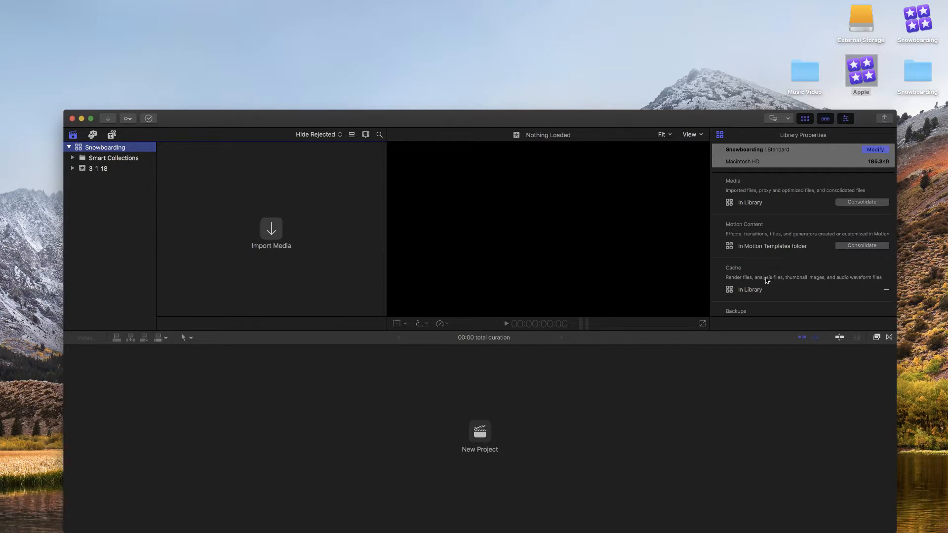
Recheck the Snowboarding library's storage location settings and the choices for where media is stored, leaving them unchanged.
{"action": "scroll", "coordinate": [766, 280], "scroll_direction": "down", "scroll_amount": 5}
{"action": "scroll", "coordinate": [766, 281], "scroll_direction": "up", "scroll_amount": 3}
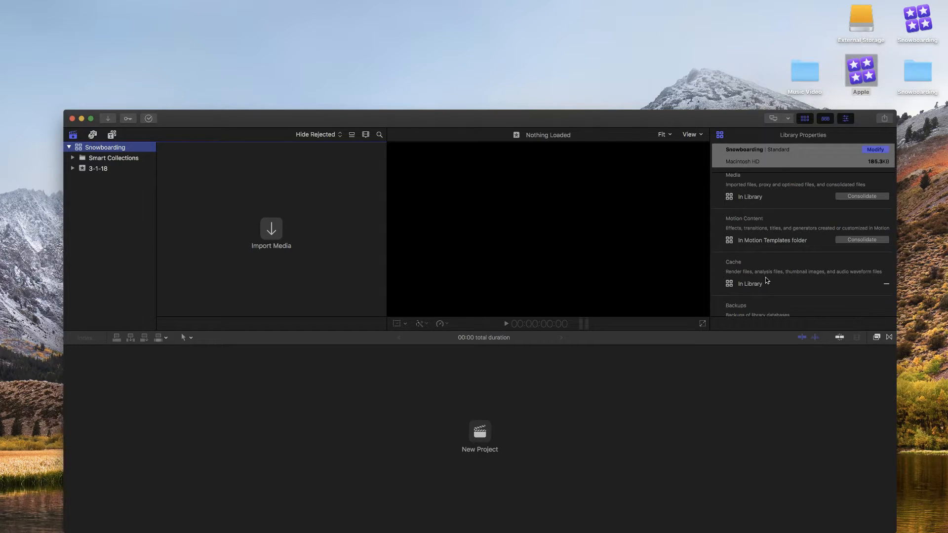
{"action": "scroll", "coordinate": [767, 280], "scroll_direction": "up", "scroll_amount": 5}
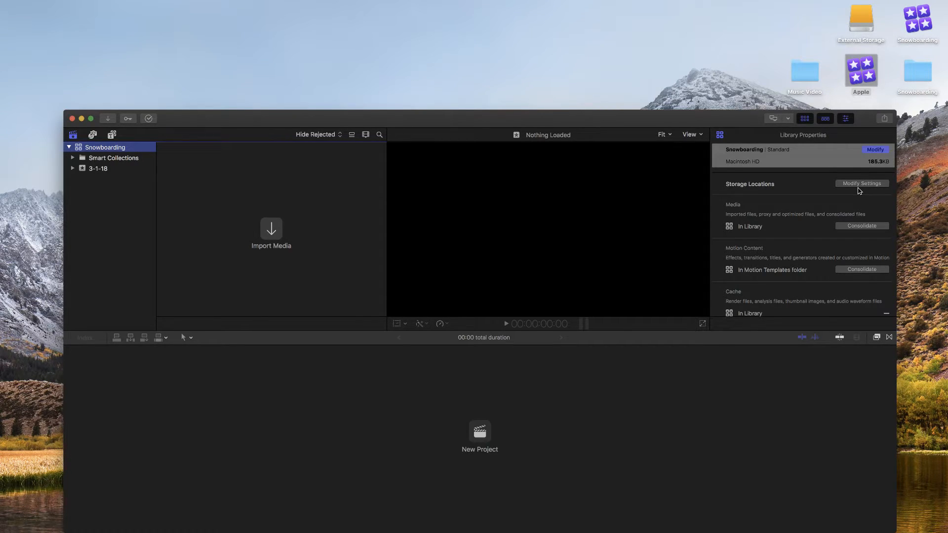
{"action": "left_click", "coordinate": [860, 185]}
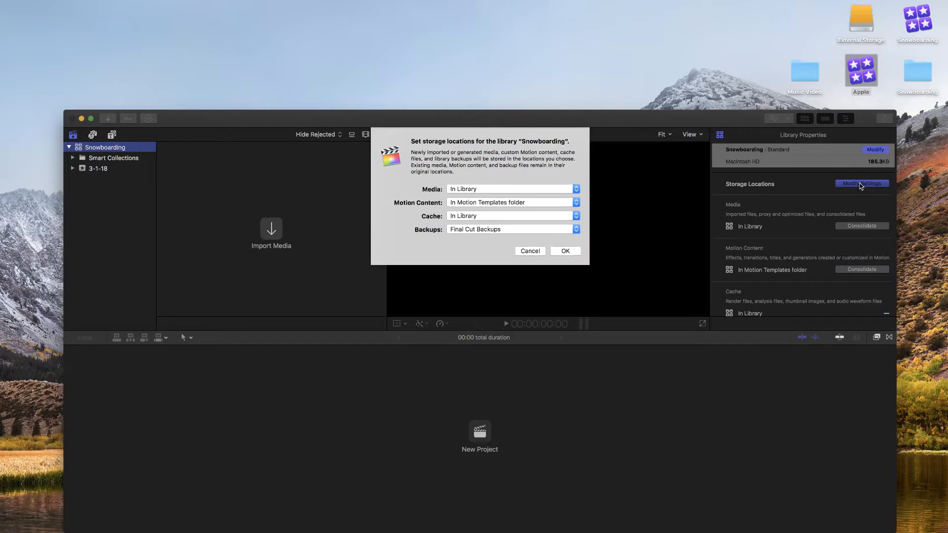
{"action": "left_click", "coordinate": [484, 190]}
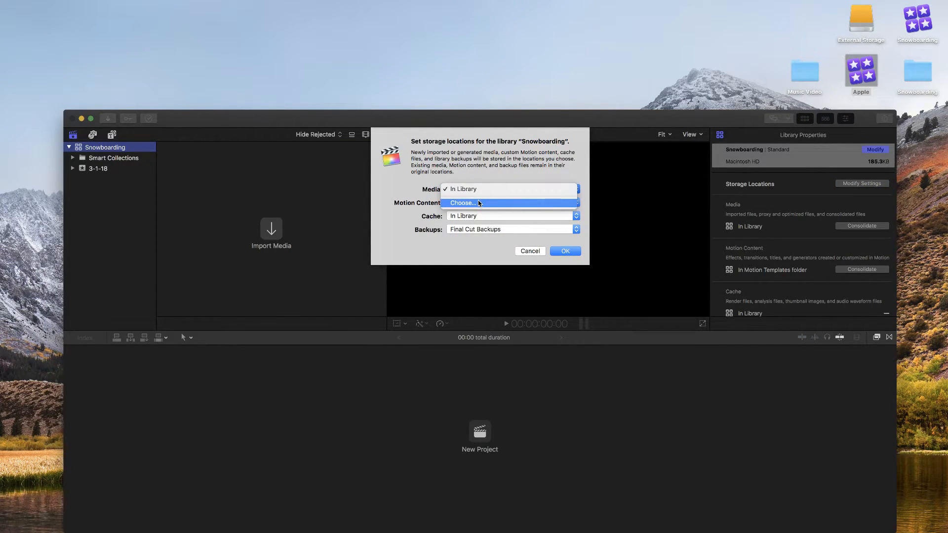
{"action": "left_click", "coordinate": [483, 171]}
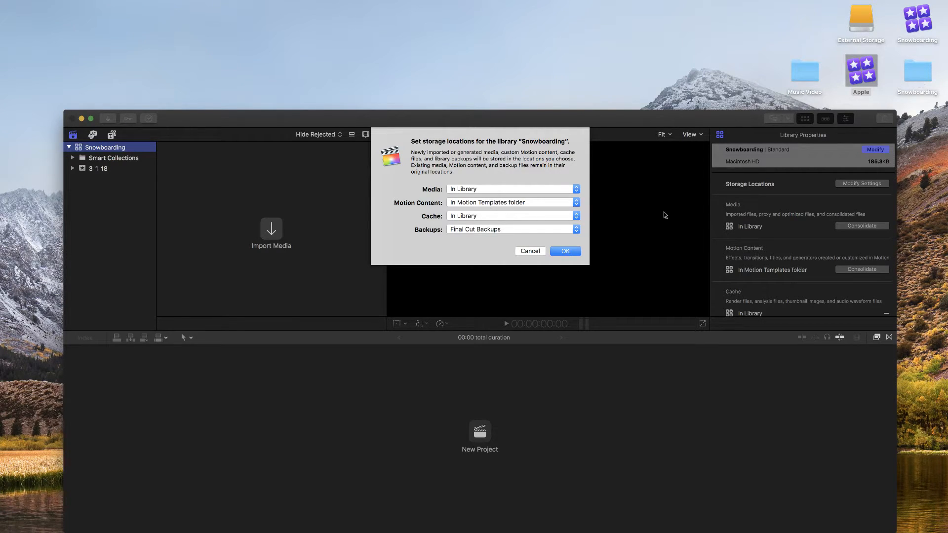
{"action": "left_click", "coordinate": [533, 253]}
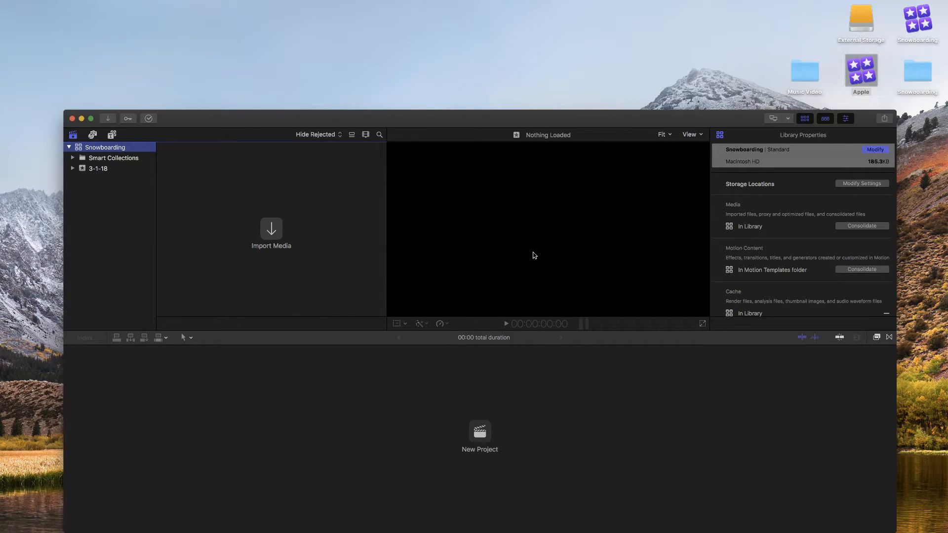
Review the Consolidate Library Media options without consolidating, and look over the library's cache and backup locations.
{"action": "left_click", "coordinate": [846, 227]}
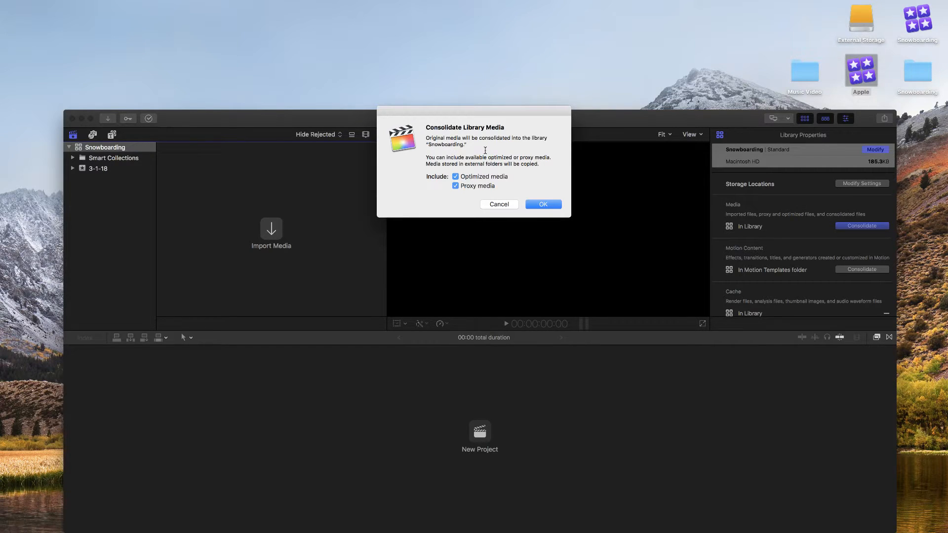
{"action": "left_click", "coordinate": [496, 203]}
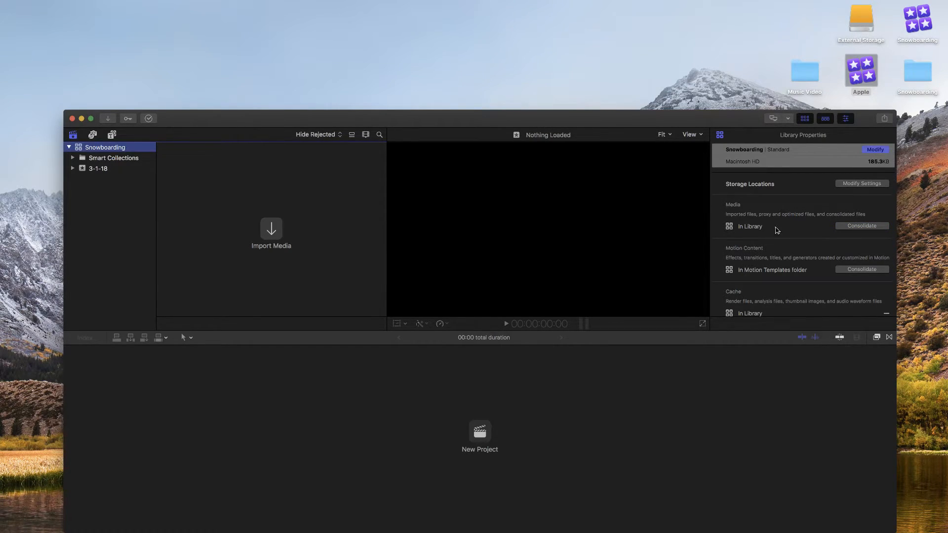
{"action": "scroll", "coordinate": [789, 261], "scroll_direction": "down", "scroll_amount": 3}
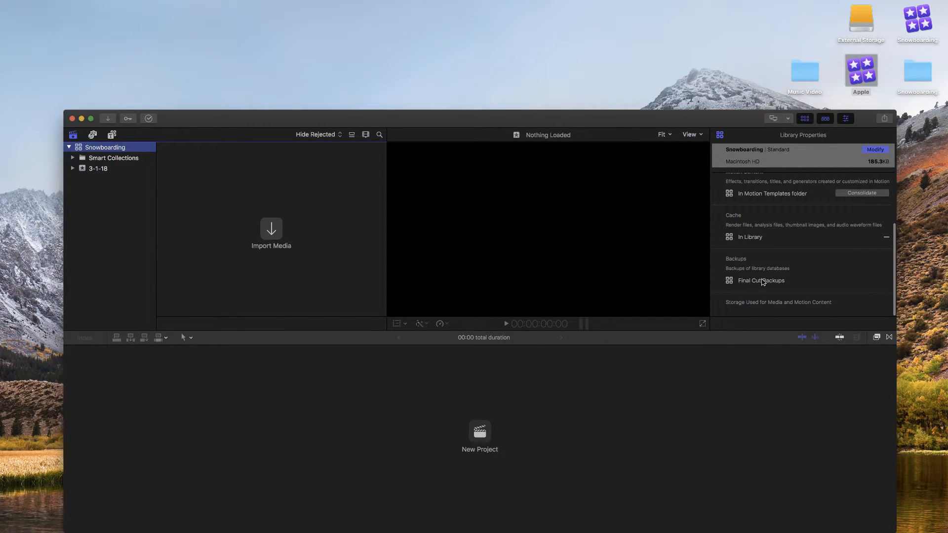
{"action": "scroll", "coordinate": [807, 223], "scroll_direction": "up", "scroll_amount": 1}
{"action": "scroll", "coordinate": [807, 223], "scroll_direction": "up", "scroll_amount": 2}
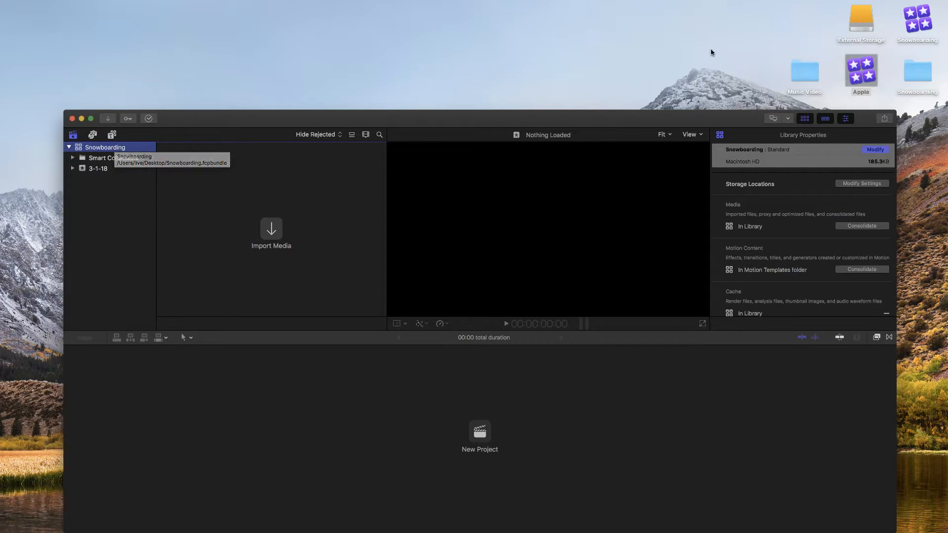
{"action": "left_click", "coordinate": [880, 70]}
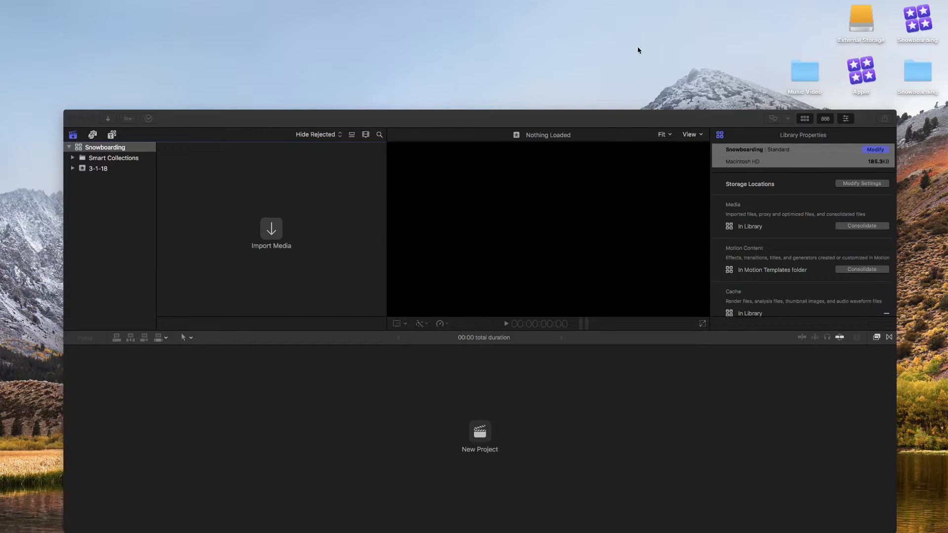
{"action": "left_click", "coordinate": [304, 123]}
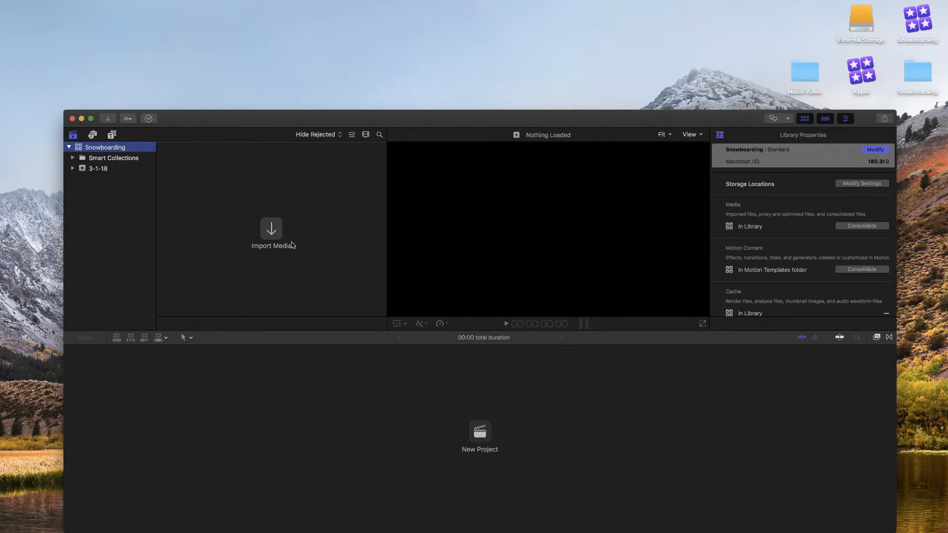
Start a media import that creates a new event named 2016 Trip in the Snowboarding library.
{"action": "left_click", "coordinate": [272, 232]}
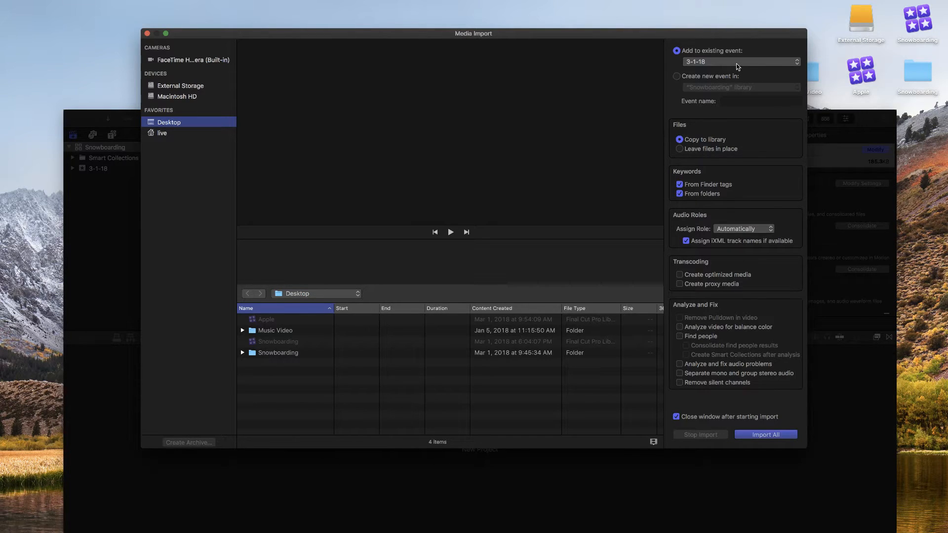
{"action": "left_click", "coordinate": [678, 77]}
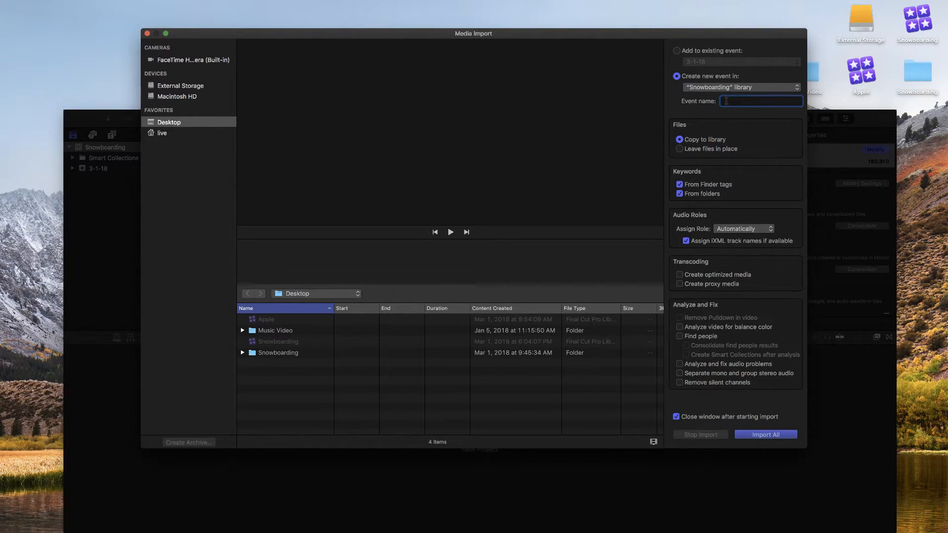
{"action": "type", "text": "2016 Trip"}
Import the Snowboarding folder from the Desktop with its files left in place.
{"action": "left_click", "coordinate": [242, 352]}
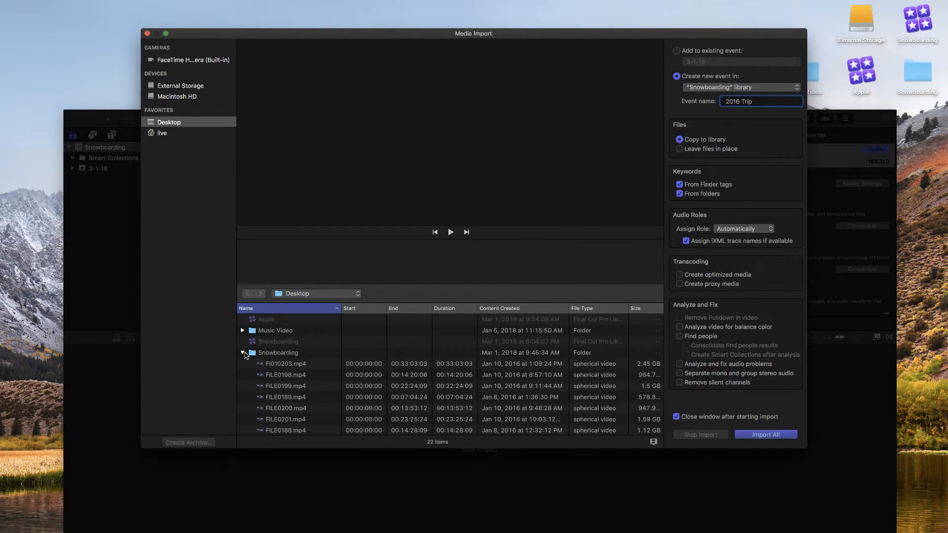
{"action": "left_click", "coordinate": [242, 352]}
{"action": "left_click", "coordinate": [261, 355]}
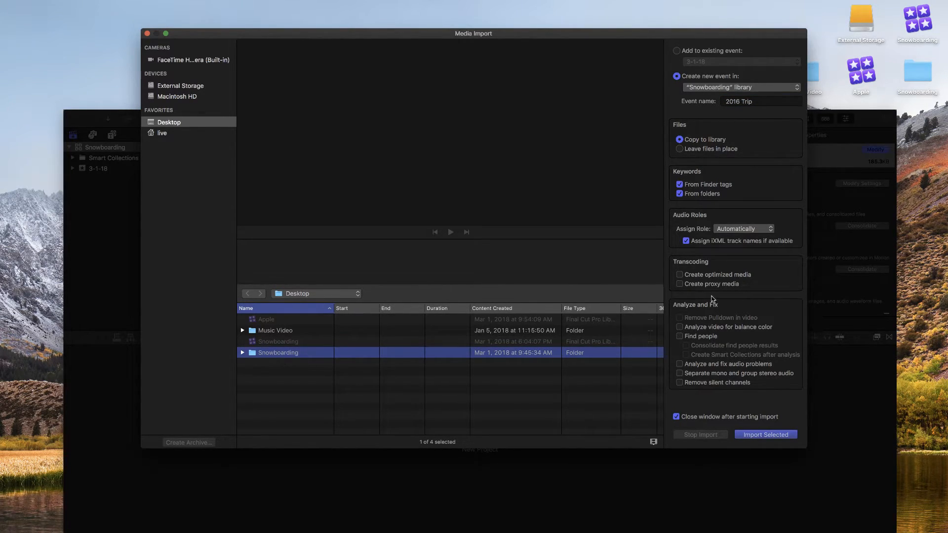
{"action": "left_click", "coordinate": [679, 150]}
{"action": "left_click", "coordinate": [764, 436]}
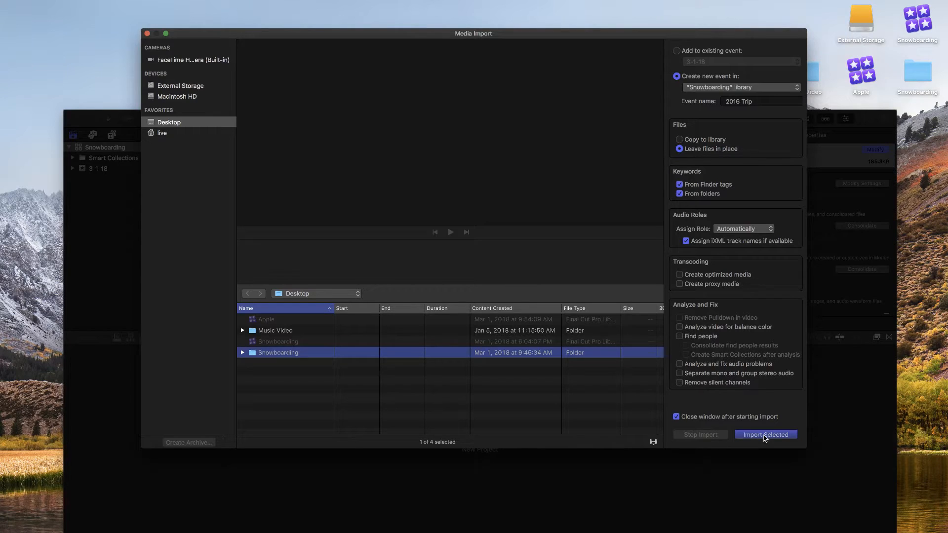
{"action": "left_click", "coordinate": [765, 435]}
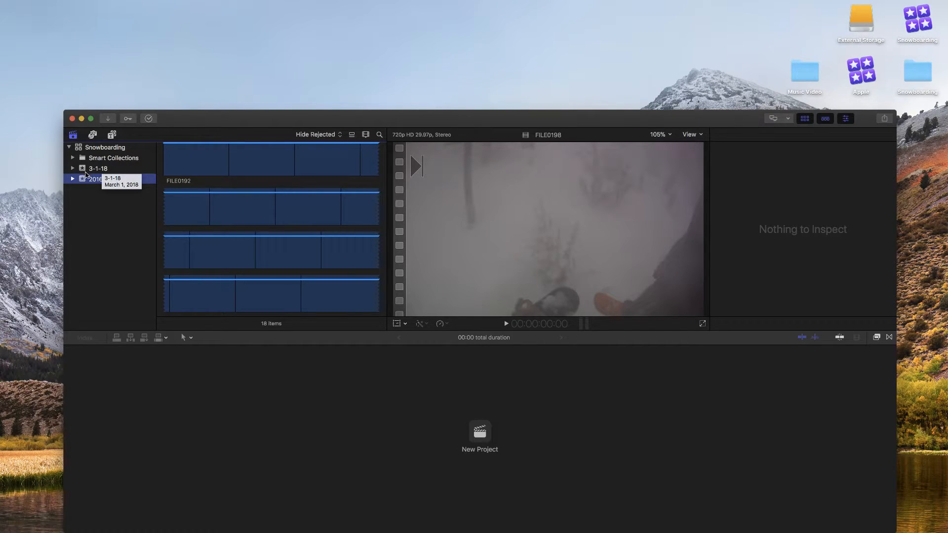
Rename the empty 3-1-18 event as 2017 Trip.
{"action": "left_click", "coordinate": [96, 169]}
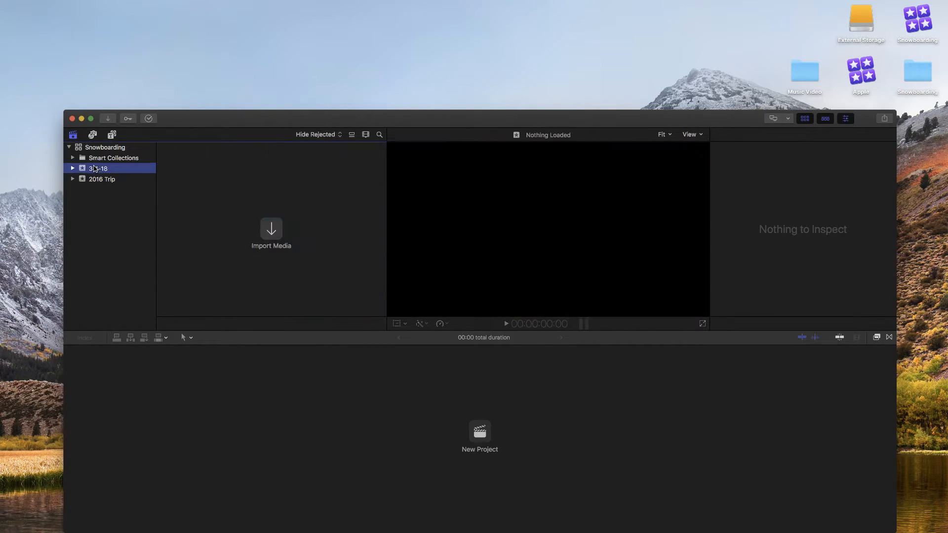
{"action": "key", "text": "Return"}
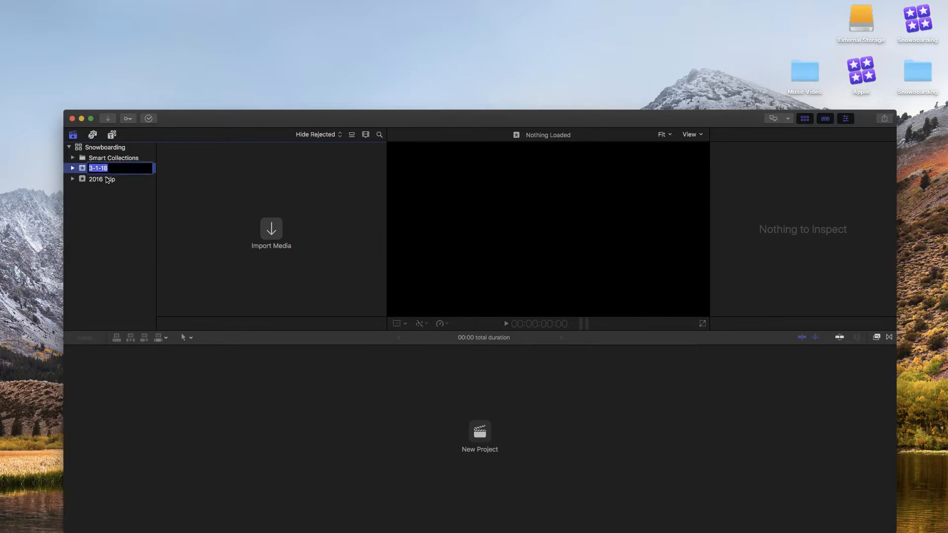
{"action": "type", "text": "2017 Trip"}
{"action": "key", "text": "Return"}
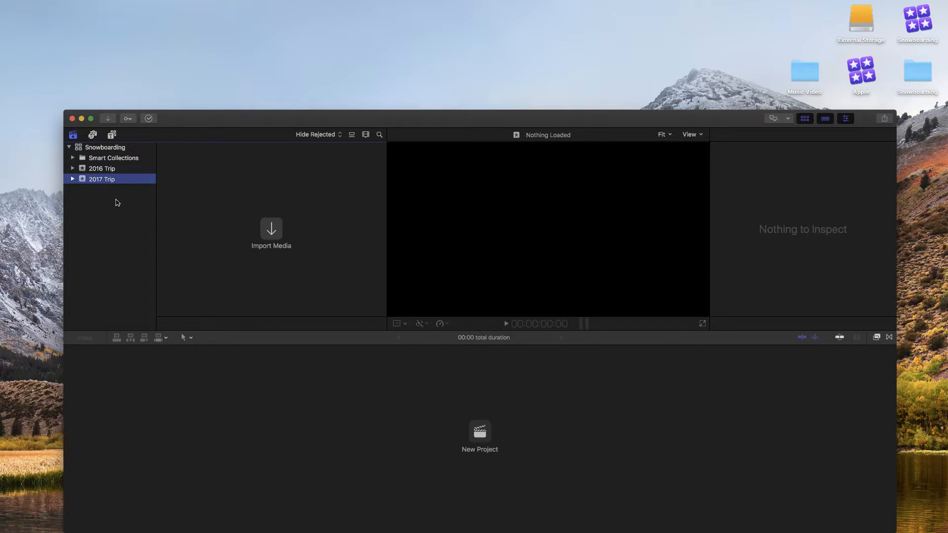
Delete the empty 2017 Trip event from the Snowboarding library, keeping the 2016 Trip event.
{"action": "left_click", "coordinate": [105, 168]}
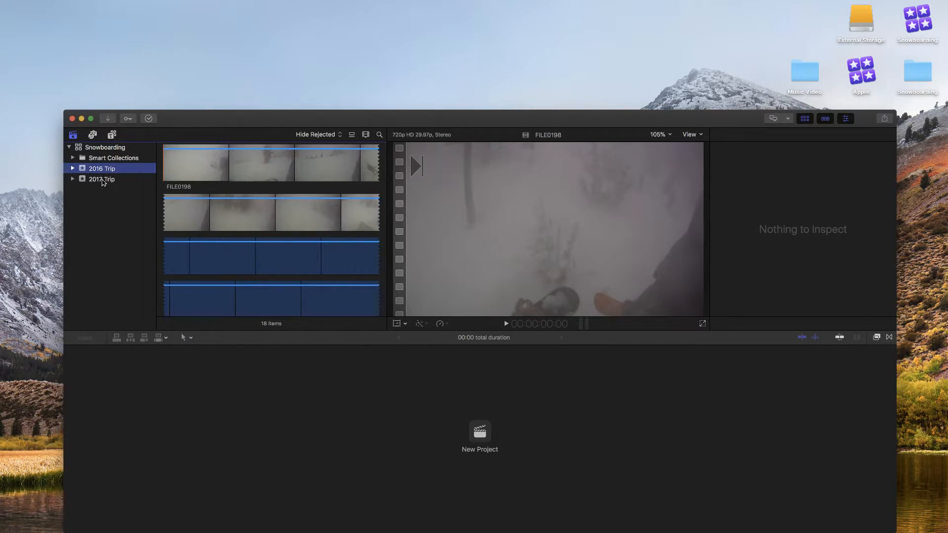
{"action": "left_click", "coordinate": [105, 180]}
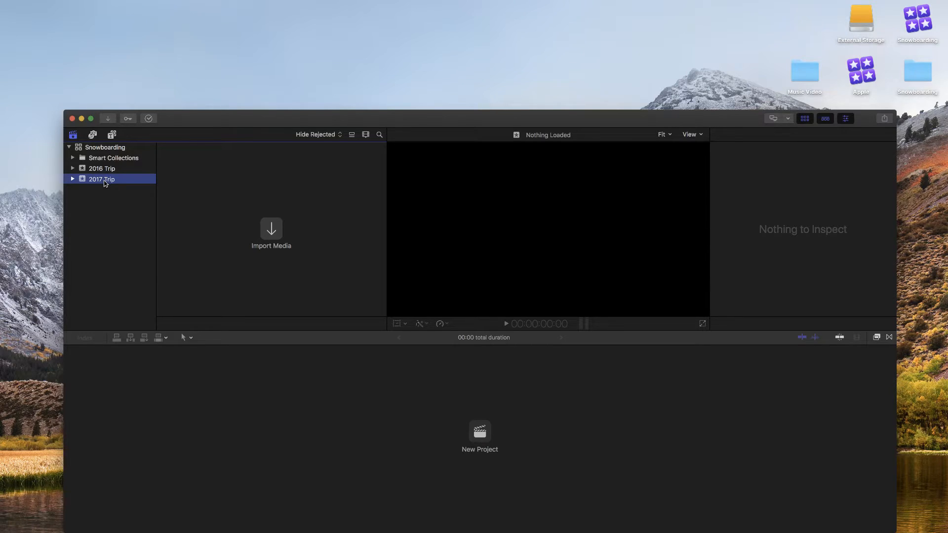
{"action": "right_click", "coordinate": [105, 183]}
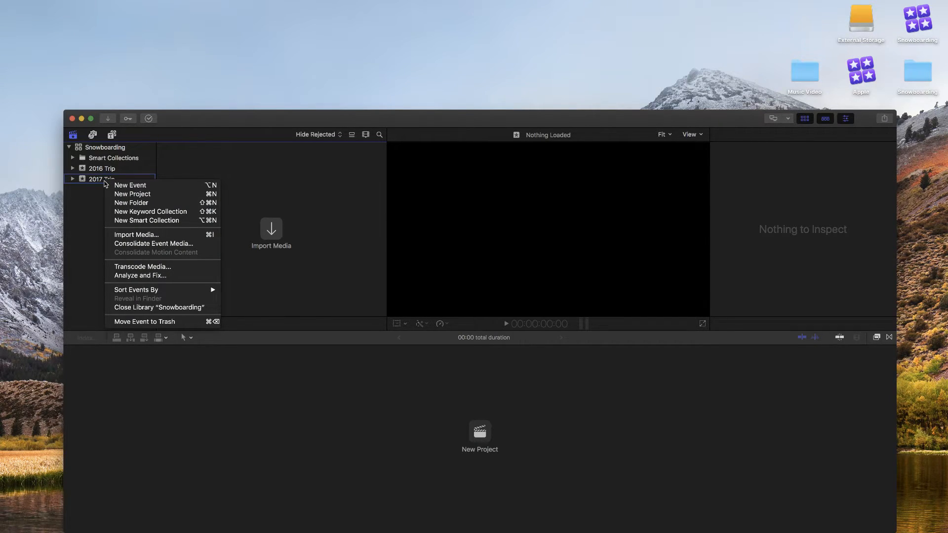
{"action": "left_click", "coordinate": [205, 322]}
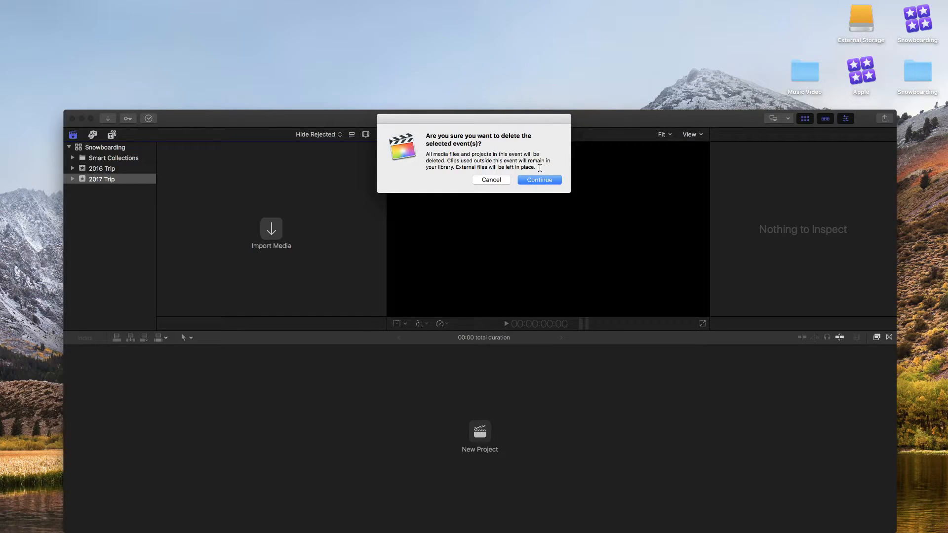
{"action": "left_click", "coordinate": [538, 180]}
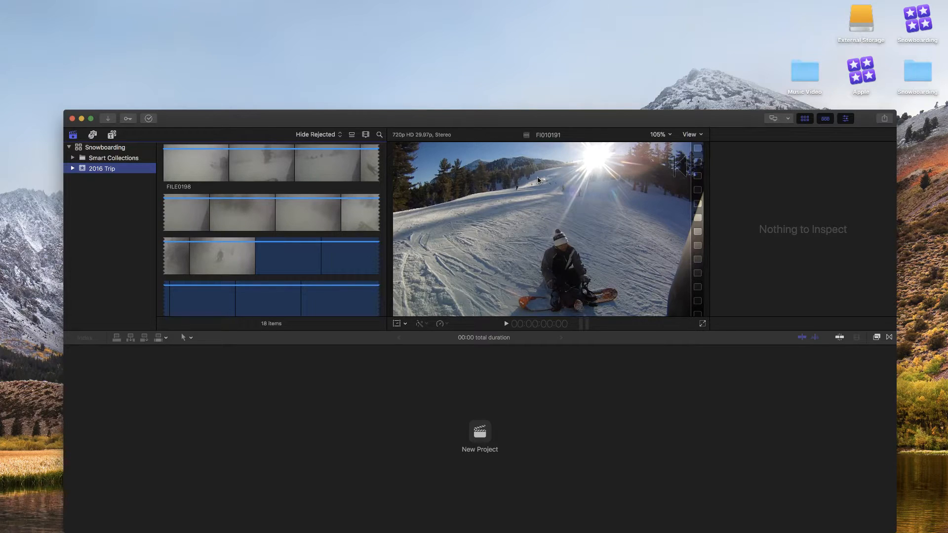
Expand the window to full screen and shrink the timeline area to give the browser and viewer more height.
{"action": "left_click", "coordinate": [245, 221]}
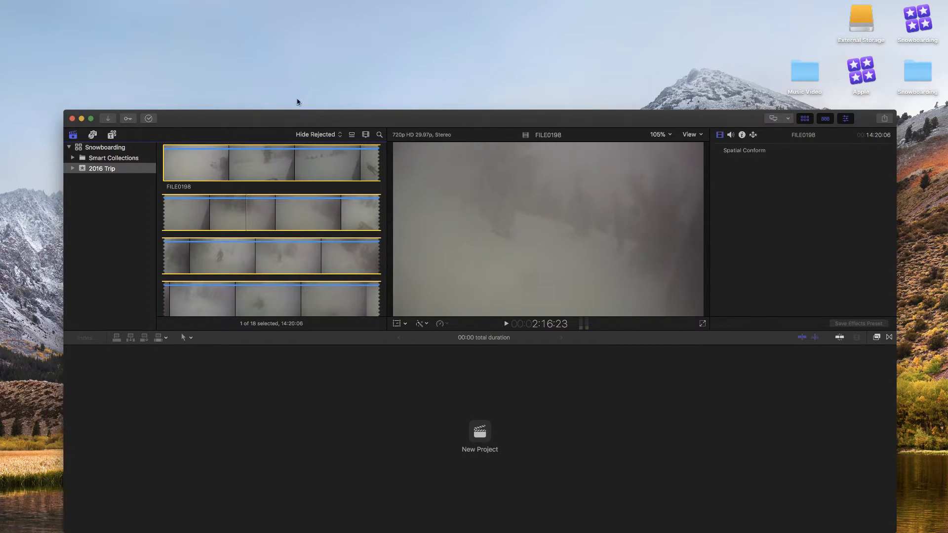
{"action": "left_click", "coordinate": [91, 120]}
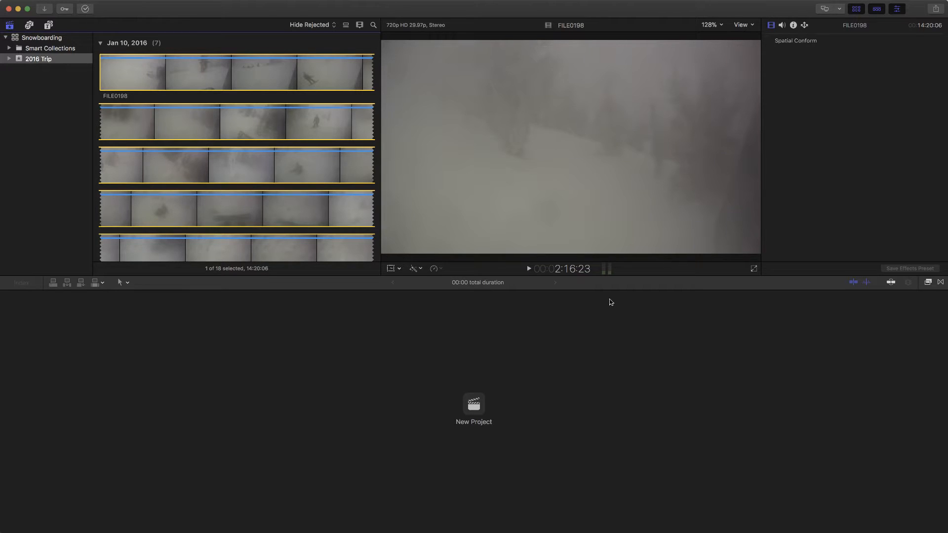
{"action": "left_click_drag", "start_coordinate": [615, 277], "coordinate": [631, 384]}
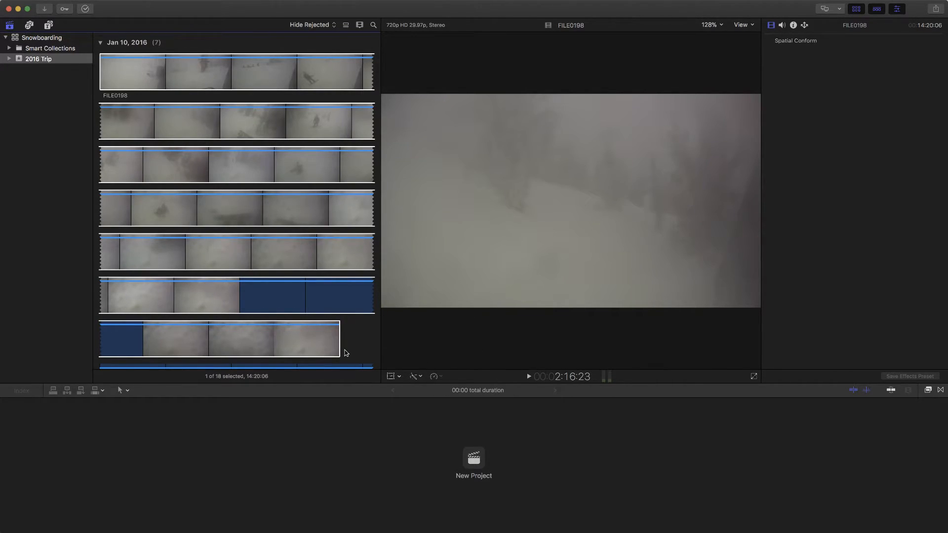
Hide the inspector and widen the browser to about three quarters of the window, narrowing the viewer.
{"action": "left_click", "coordinate": [285, 312]}
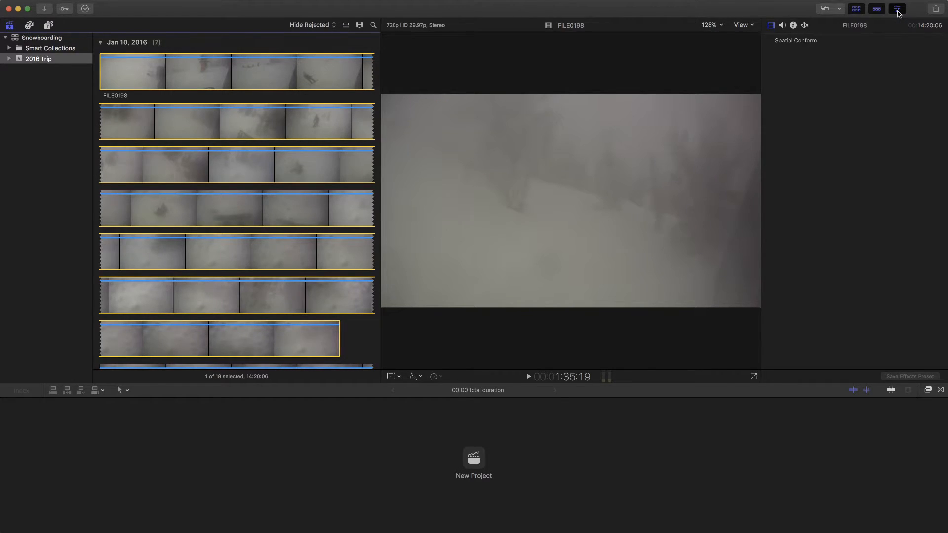
{"action": "left_click", "coordinate": [897, 11]}
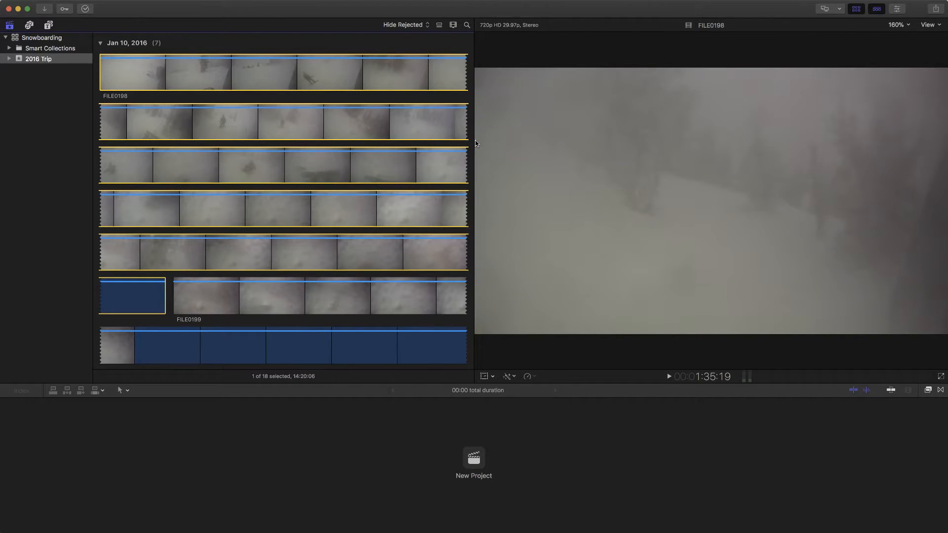
{"action": "left_click_drag", "start_coordinate": [474, 143], "coordinate": [716, 163]}
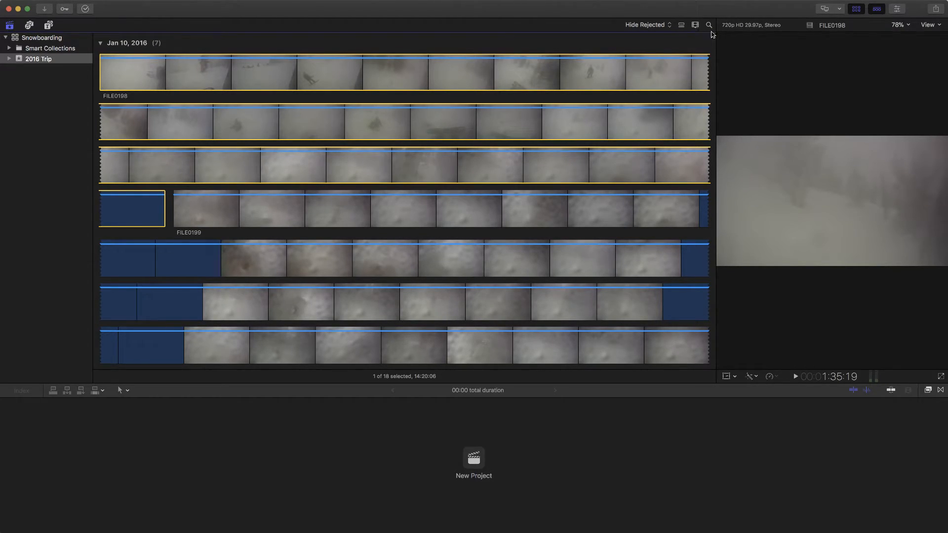
Set the clip filmstrip duration to All so each clip in the 2016 Trip event shows as a single thumbnail.
{"action": "left_click", "coordinate": [695, 26]}
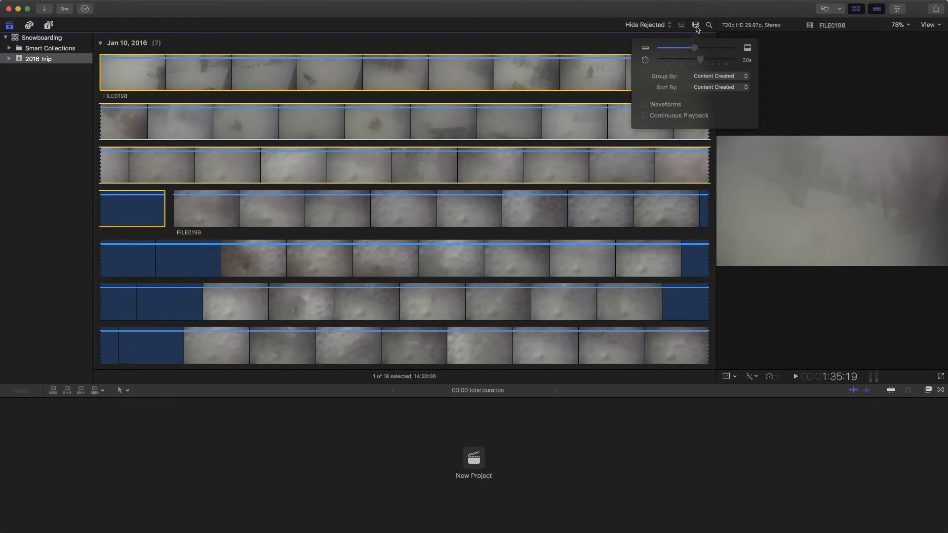
{"action": "left_click_drag", "start_coordinate": [700, 61], "coordinate": [657, 61]}
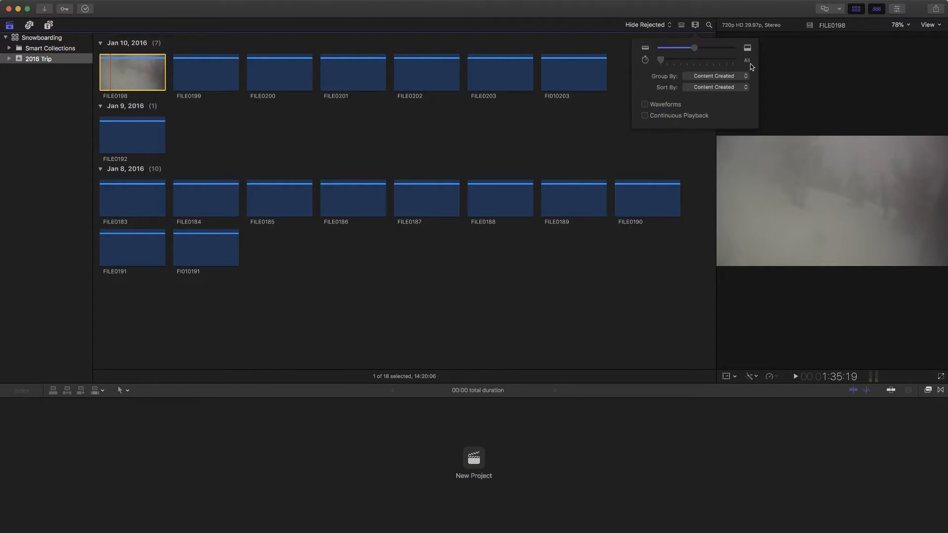
{"action": "left_click", "coordinate": [401, 114]}
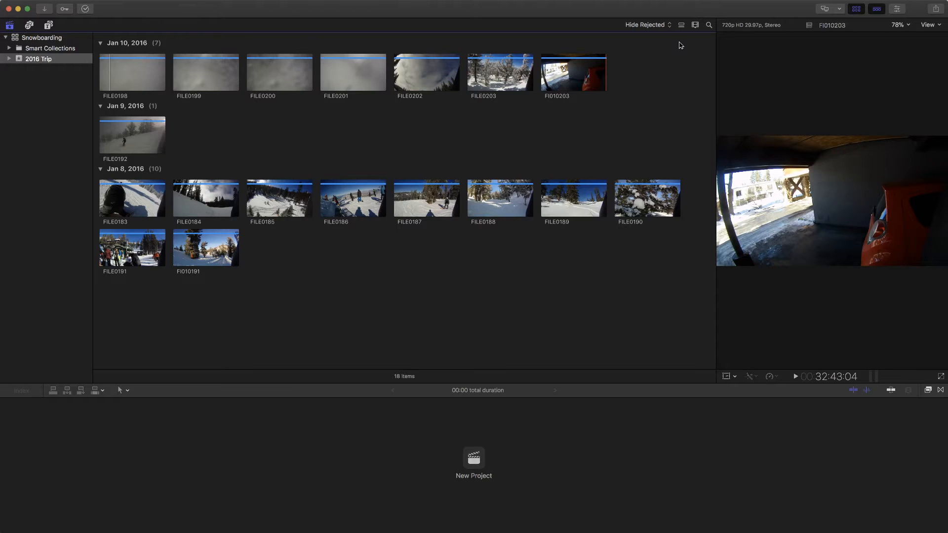
Set the clip filmstrip duration to 10m and select clips FILE0199 and FILE0200 one after the other.
{"action": "left_click", "coordinate": [694, 25]}
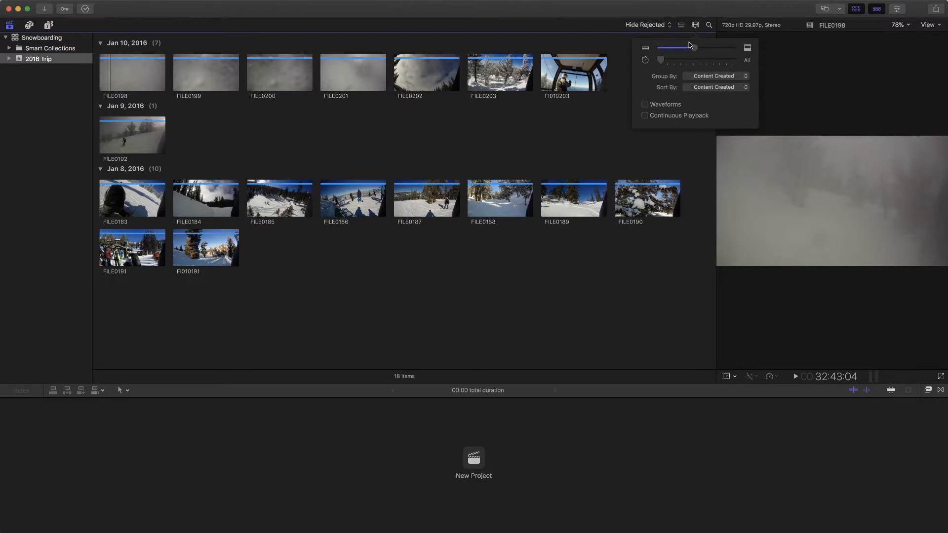
{"action": "left_click_drag", "start_coordinate": [670, 63], "coordinate": [675, 63]}
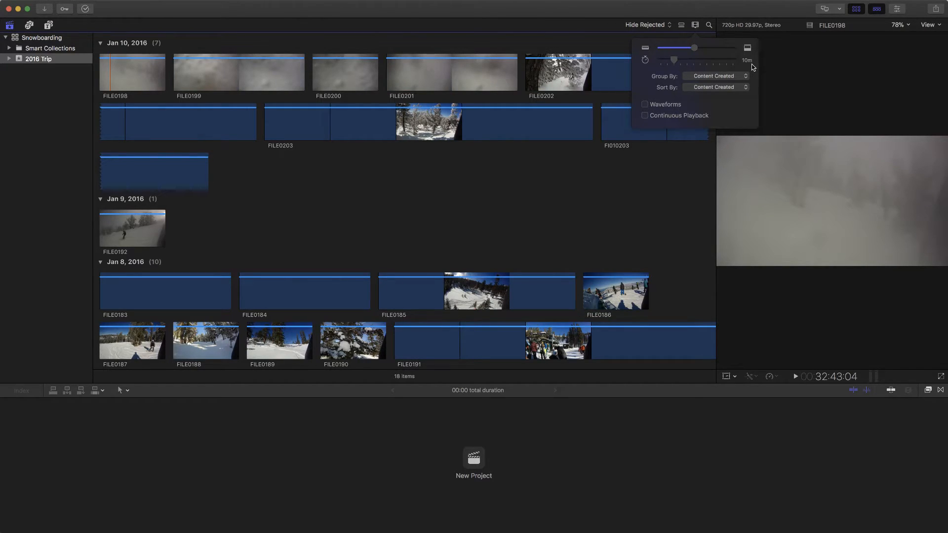
{"action": "left_click", "coordinate": [487, 208]}
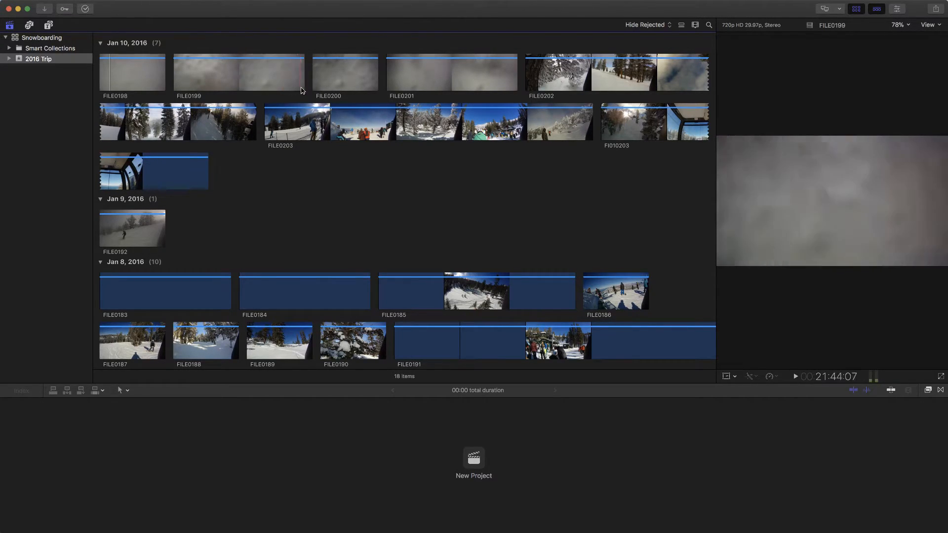
{"action": "left_click", "coordinate": [271, 80]}
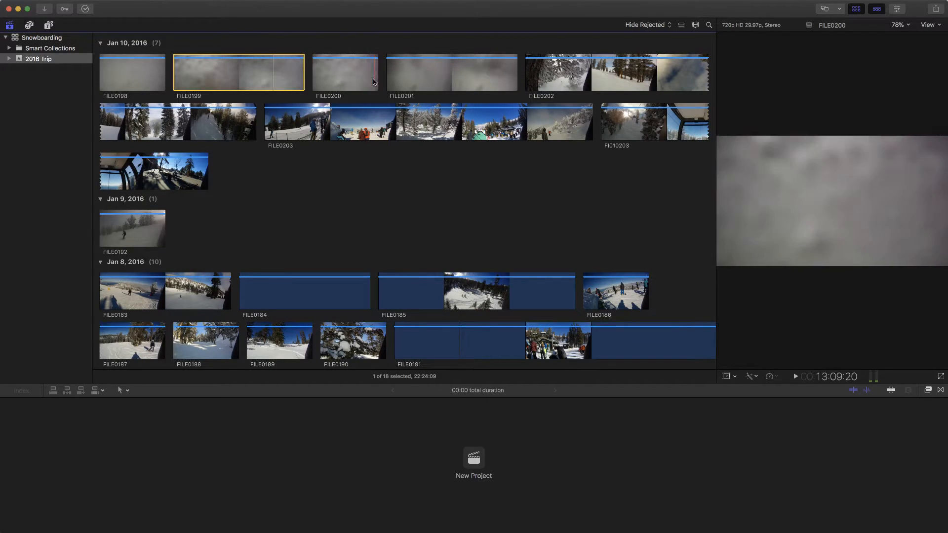
{"action": "left_click", "coordinate": [348, 82]}
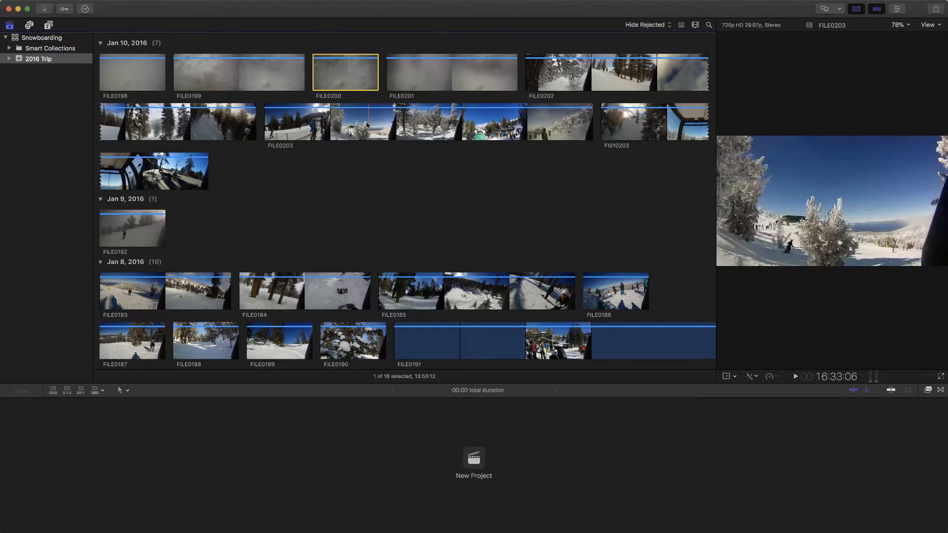
Set the clip filmstrip duration to 2m and look over the longer filmstrips in the 2016 Trip event.
{"action": "left_click", "coordinate": [699, 27]}
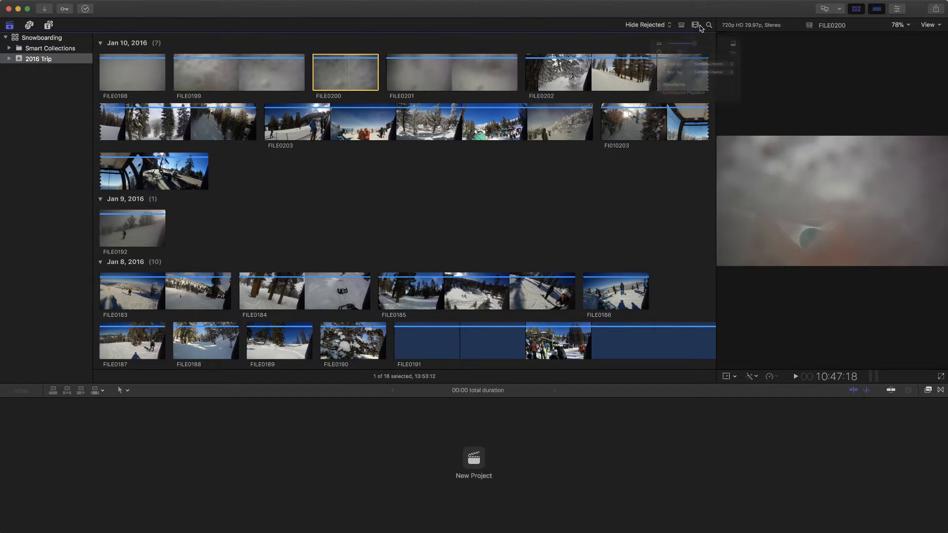
{"action": "left_click_drag", "start_coordinate": [677, 61], "coordinate": [688, 62]}
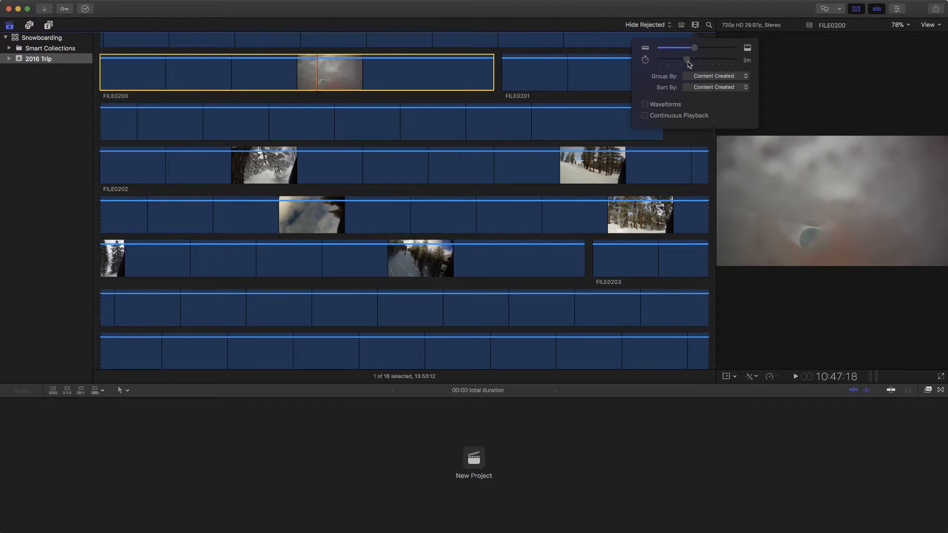
{"action": "scroll", "coordinate": [545, 100], "scroll_direction": "up", "scroll_amount": 2}
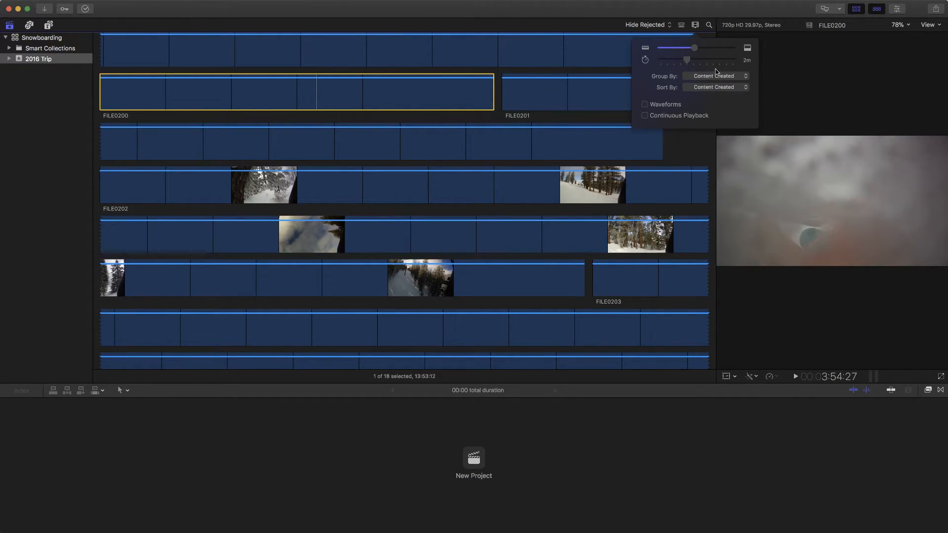
Set the clip filmstrip duration to 30m and make the clip thumbnails slightly larger.
{"action": "left_click_drag", "start_coordinate": [686, 60], "coordinate": [666, 59]}
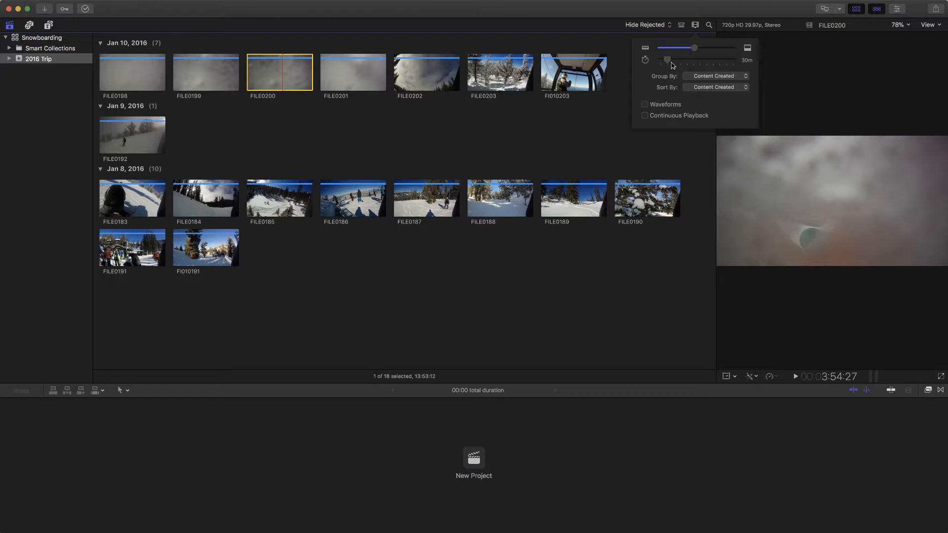
{"action": "mouse_move", "coordinate": [696, 53]}
{"action": "left_mouse_down"}
{"action": "mouse_move", "coordinate": [662, 52]}
{"action": "mouse_move", "coordinate": [724, 48]}
{"action": "mouse_move", "coordinate": [662, 52]}
{"action": "mouse_move", "coordinate": [686, 53]}
{"action": "left_mouse_up"}
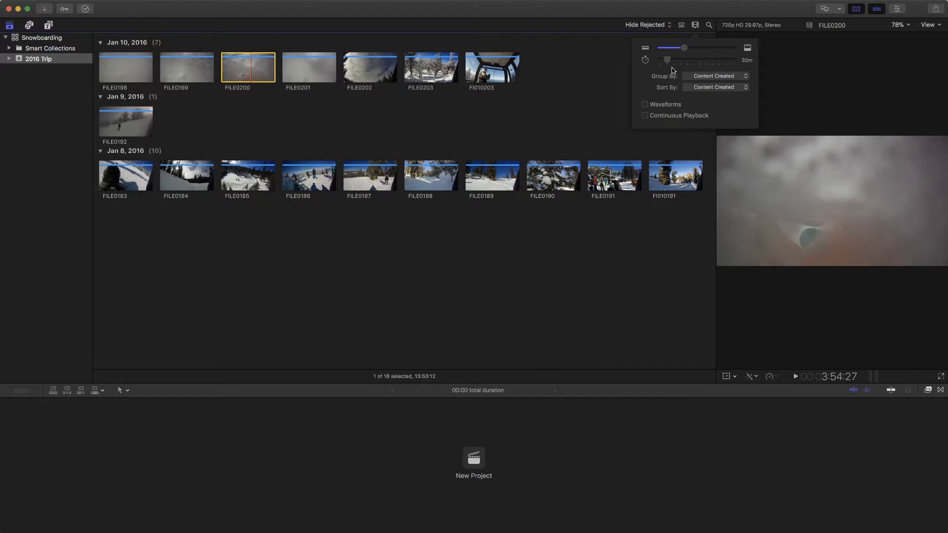
{"action": "left_click_drag", "start_coordinate": [684, 53], "coordinate": [703, 54]}
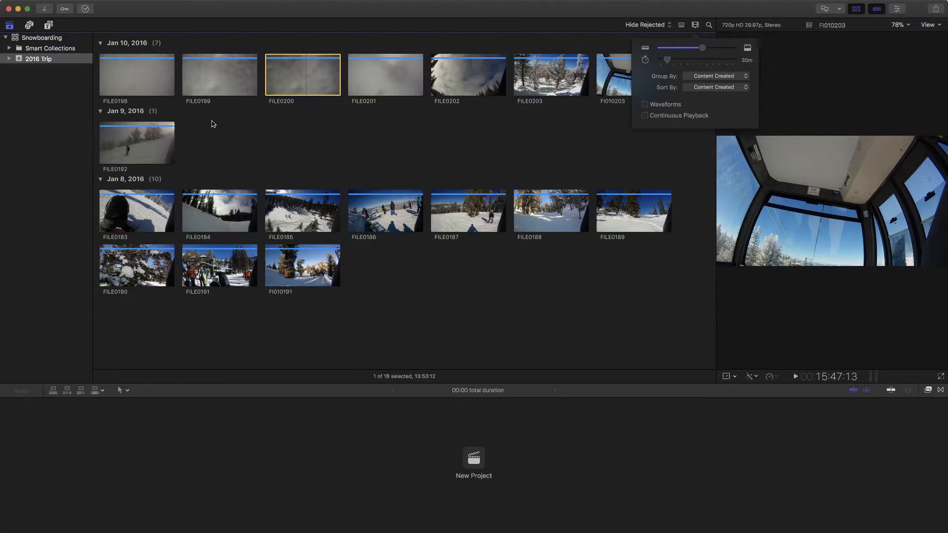
Collapse the Jan 8, Jan 9 and Jan 10, 2016 date groups in the 2016 Trip event.
{"action": "left_click", "coordinate": [101, 179]}
{"action": "left_click", "coordinate": [100, 180]}
{"action": "left_click", "coordinate": [100, 113]}
{"action": "left_click", "coordinate": [101, 111]}
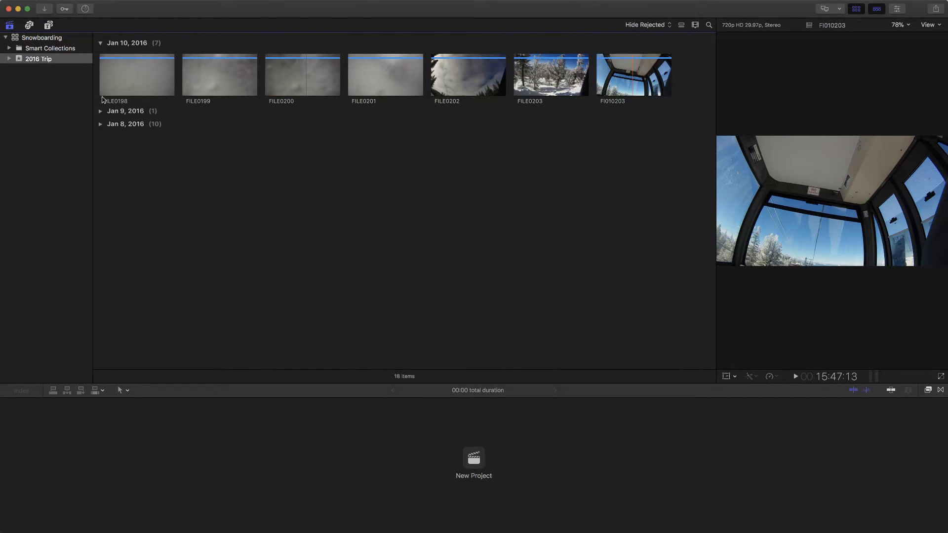
{"action": "left_click", "coordinate": [100, 43]}
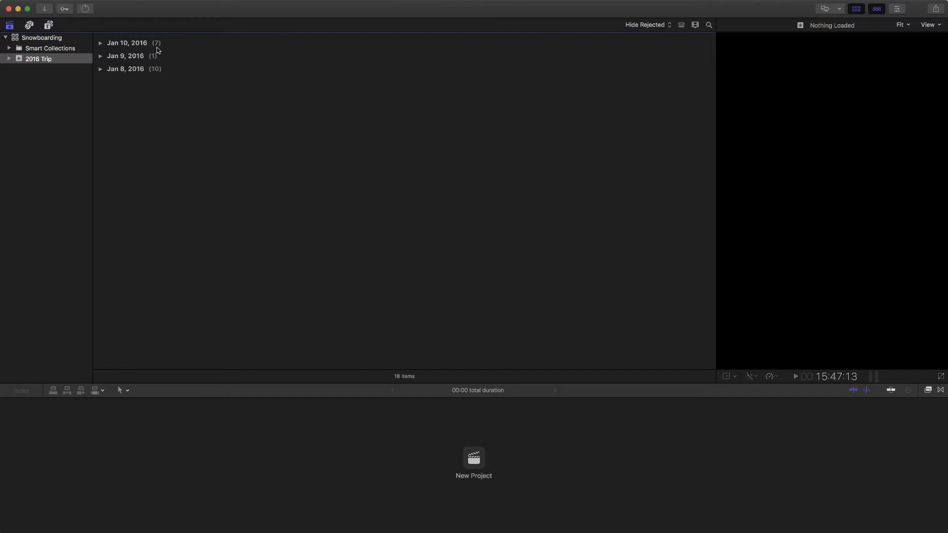
Expand the Jan 8, Jan 9 and Jan 10, 2016 date groups to show their clips again.
{"action": "left_click", "coordinate": [100, 69]}
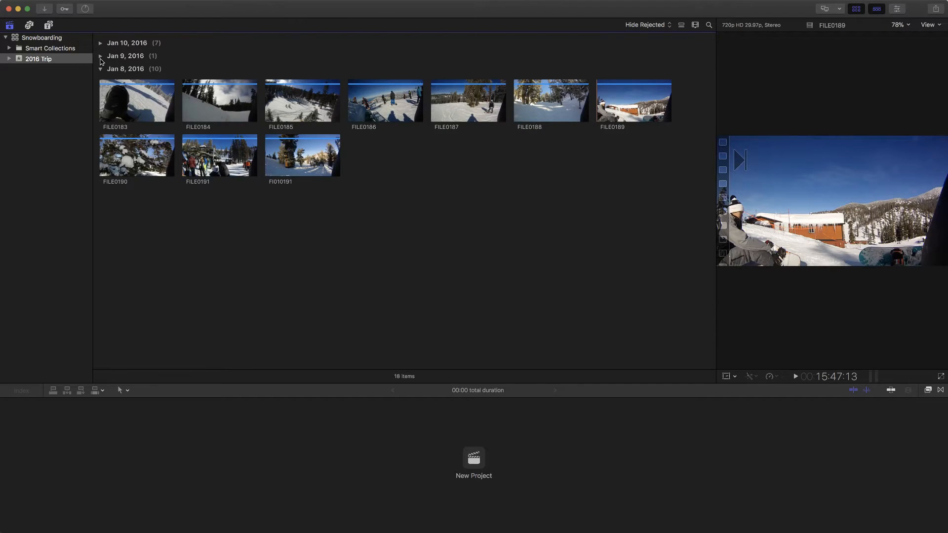
{"action": "left_click", "coordinate": [100, 56]}
{"action": "left_click", "coordinate": [101, 44]}
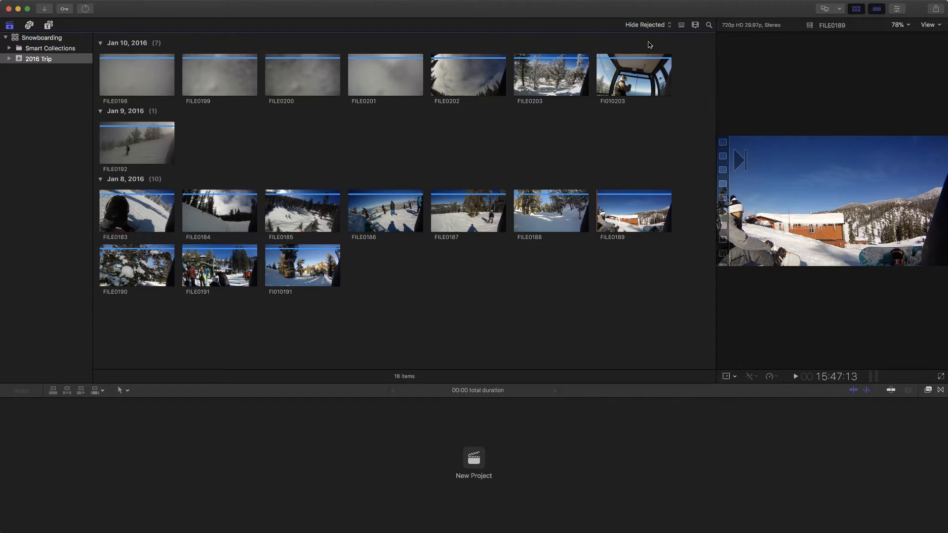
Group the clips in the 2016 Trip event by Date Imported and close the clip appearance settings.
{"action": "left_click", "coordinate": [695, 26]}
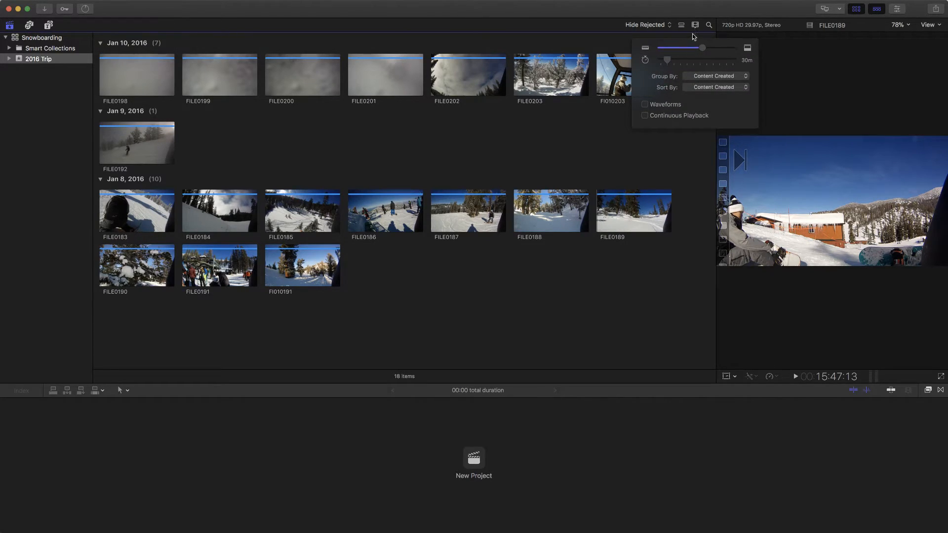
{"action": "left_click", "coordinate": [709, 77]}
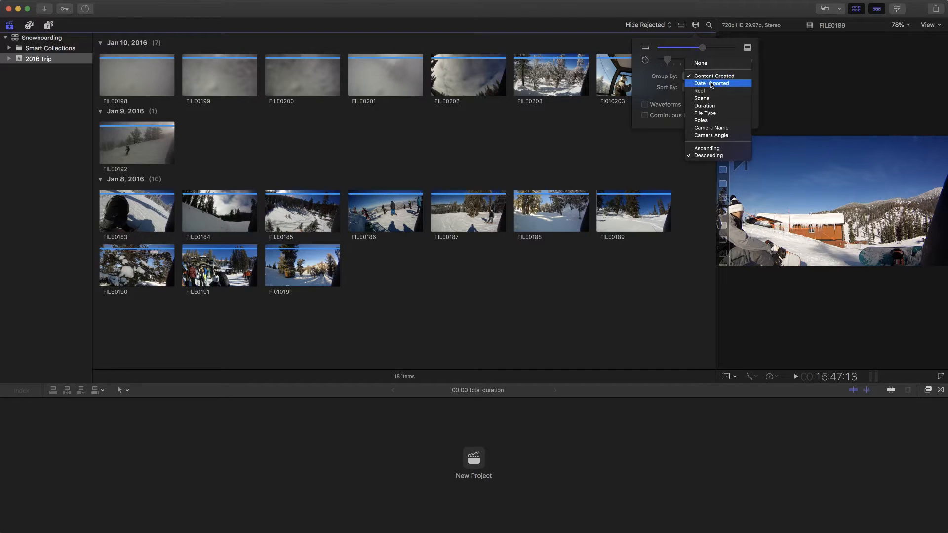
{"action": "left_click", "coordinate": [712, 85]}
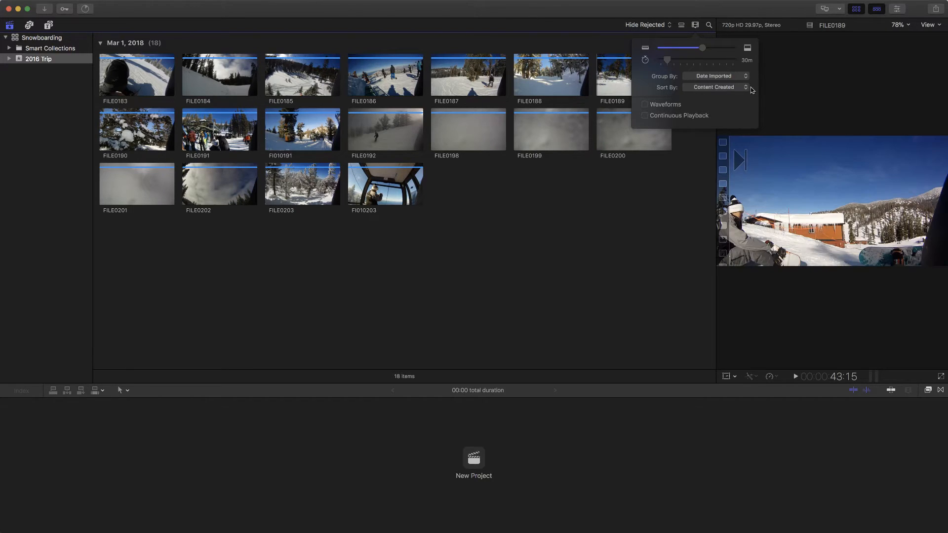
{"action": "left_click", "coordinate": [738, 75]}
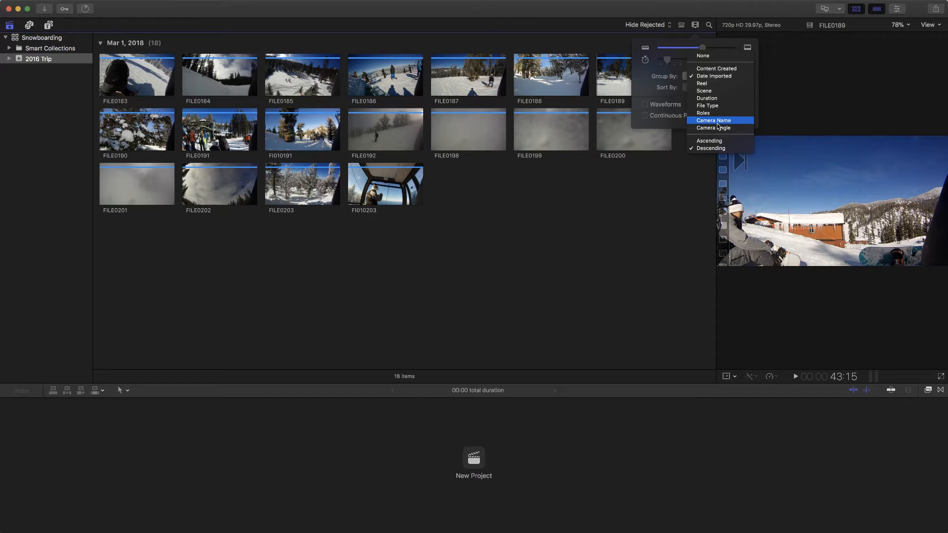
{"action": "left_click", "coordinate": [649, 84]}
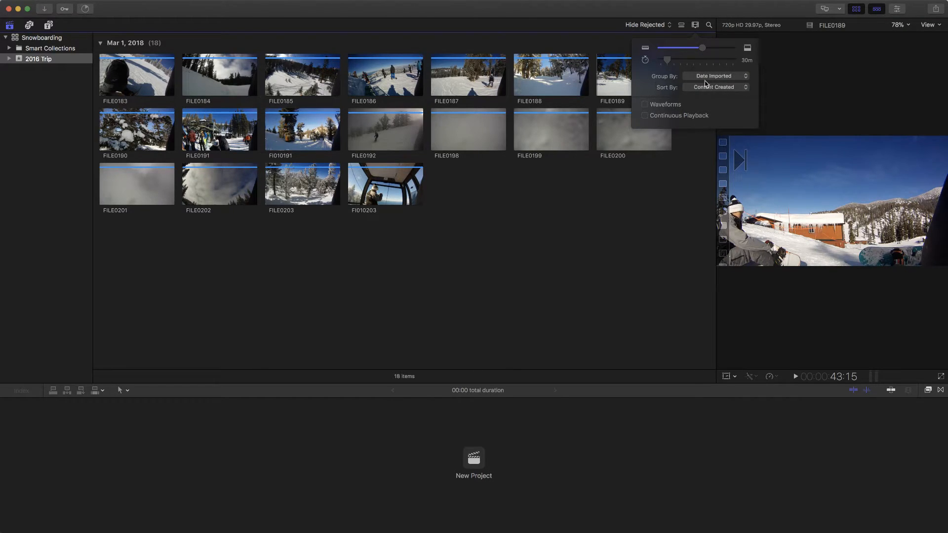
{"action": "left_click", "coordinate": [574, 170]}
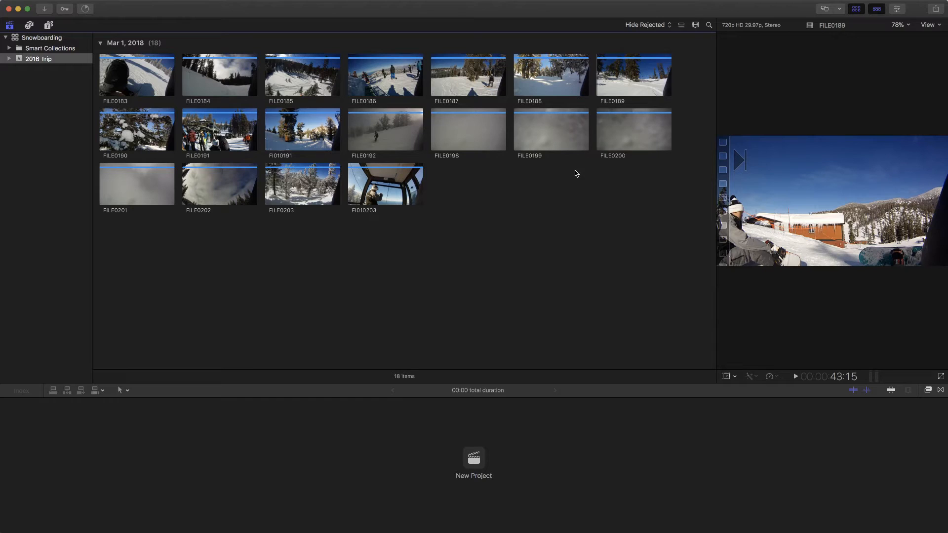
Show the inspector and display the metadata information for clip FILE0186.
{"action": "left_click", "coordinate": [896, 9]}
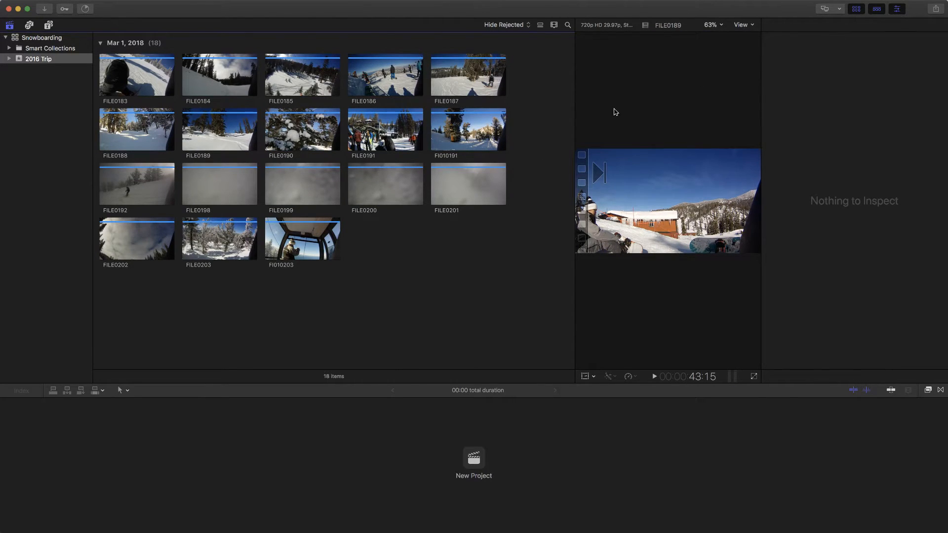
{"action": "left_click", "coordinate": [380, 81]}
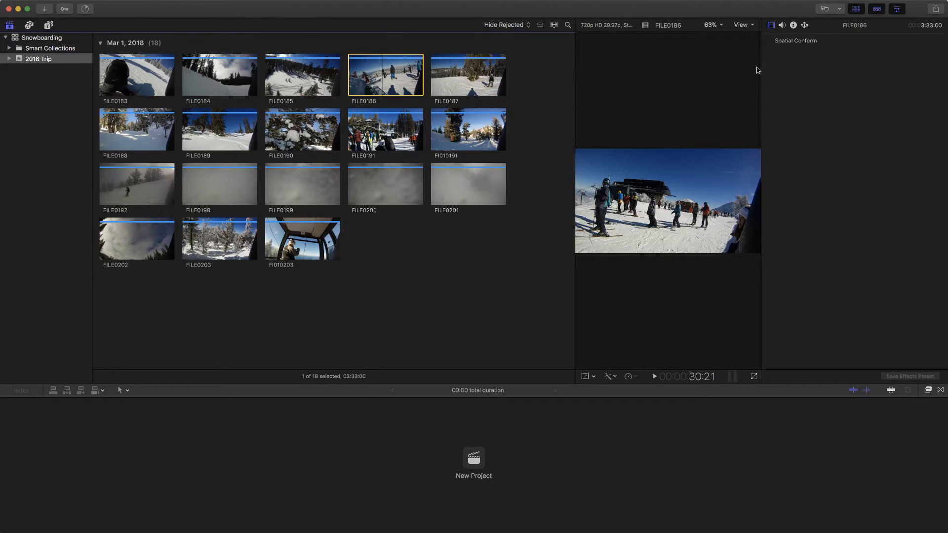
{"action": "left_click", "coordinate": [793, 26]}
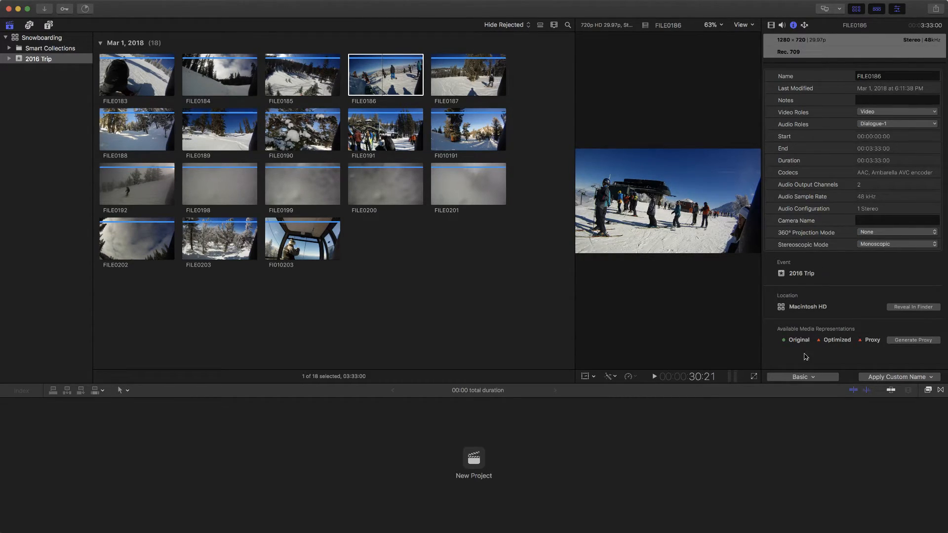
Switch the metadata view of clip FILE0186 to Extended and look through its fields.
{"action": "left_click", "coordinate": [811, 377]}
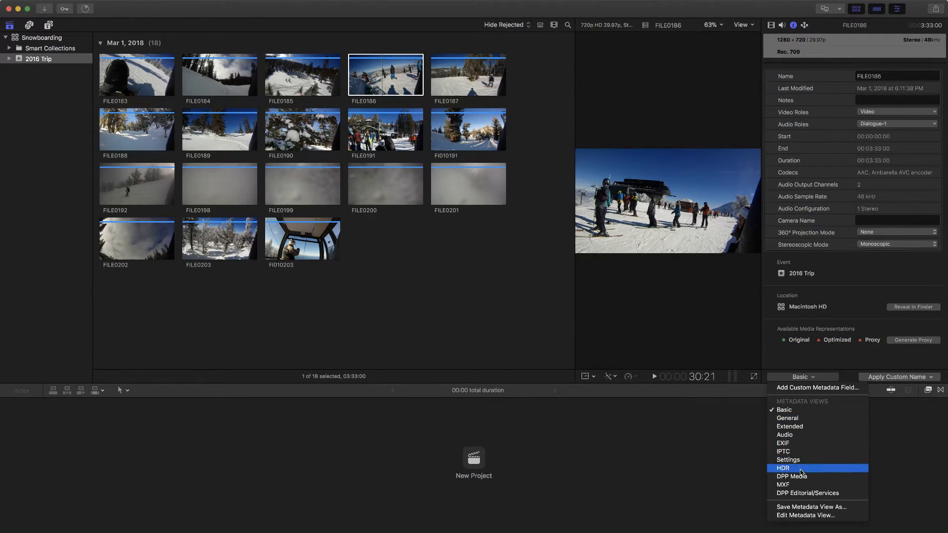
{"action": "left_click", "coordinate": [805, 430]}
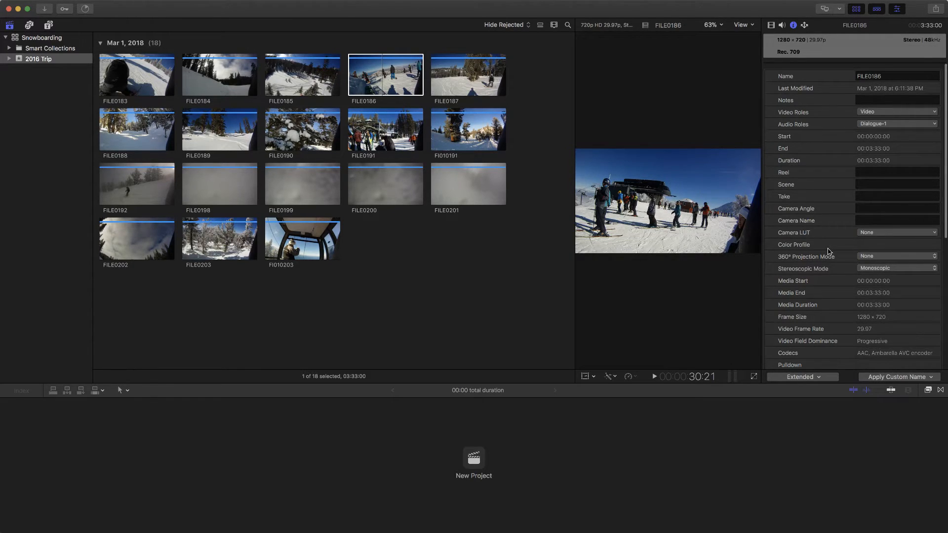
{"action": "scroll", "coordinate": [828, 252], "scroll_direction": "down", "scroll_amount": 3}
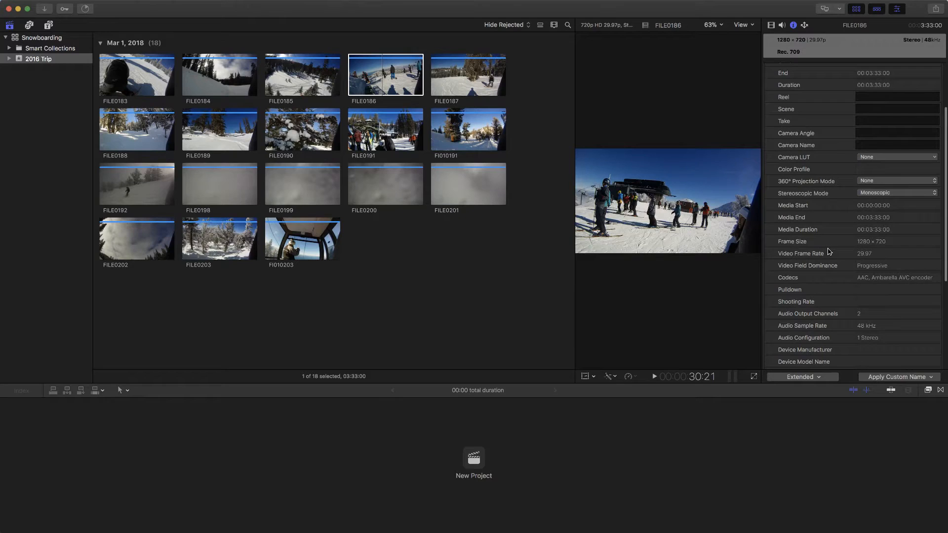
{"action": "scroll", "coordinate": [829, 252], "scroll_direction": "up", "scroll_amount": 3}
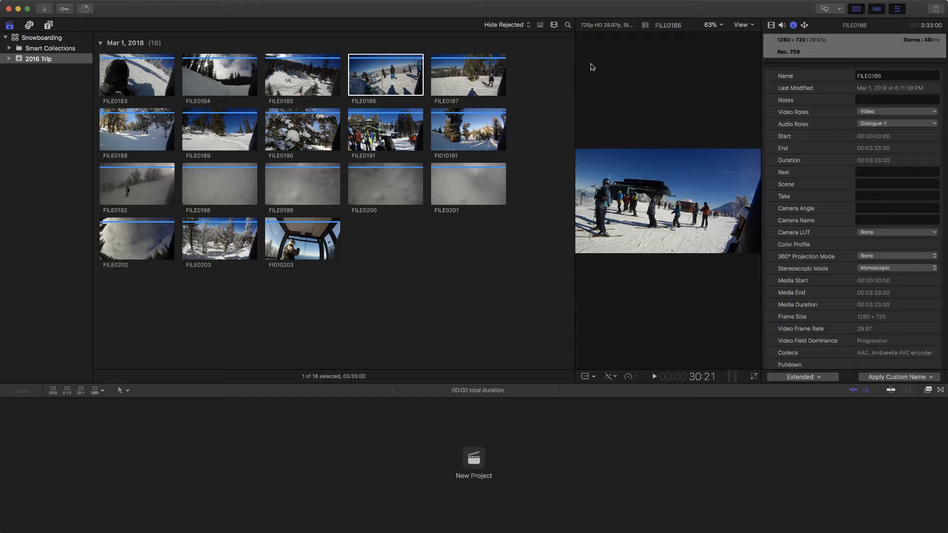
Group the clips in the 2016 Trip event by Scene and check the available sorting options, keeping Content Created.
{"action": "left_click", "coordinate": [554, 26]}
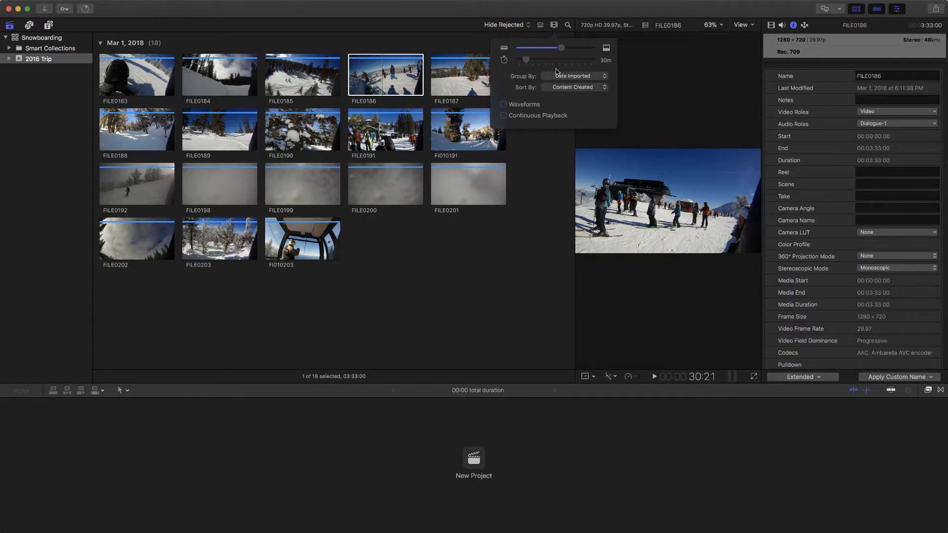
{"action": "left_click", "coordinate": [571, 79]}
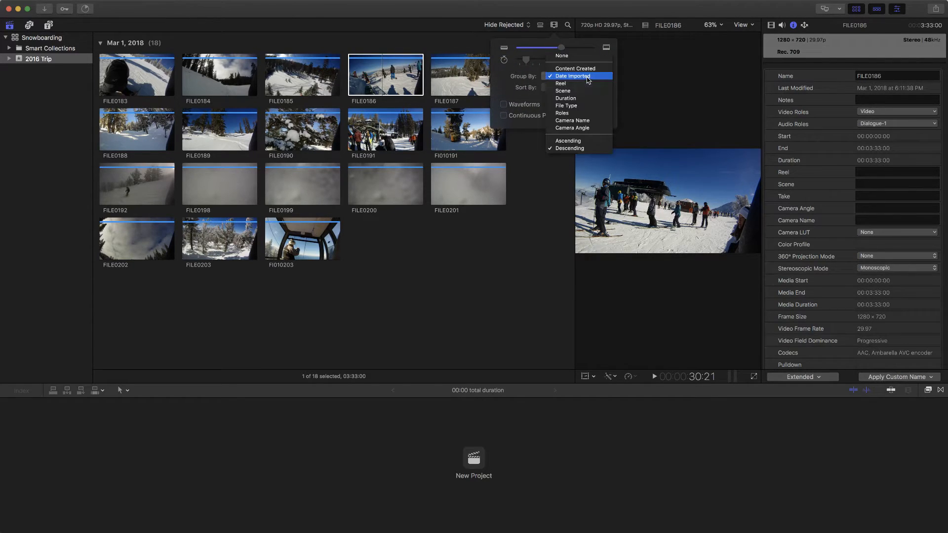
{"action": "left_click", "coordinate": [575, 91]}
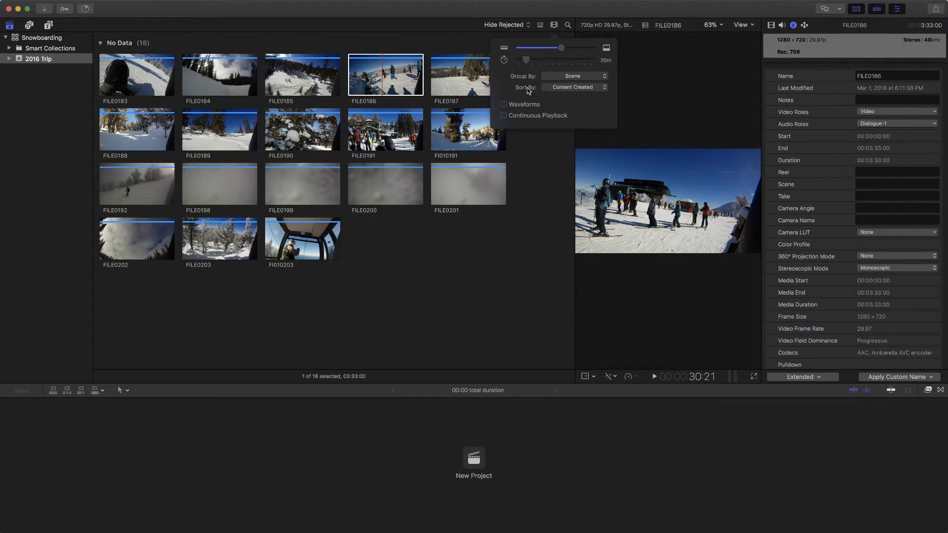
{"action": "left_click", "coordinate": [580, 89]}
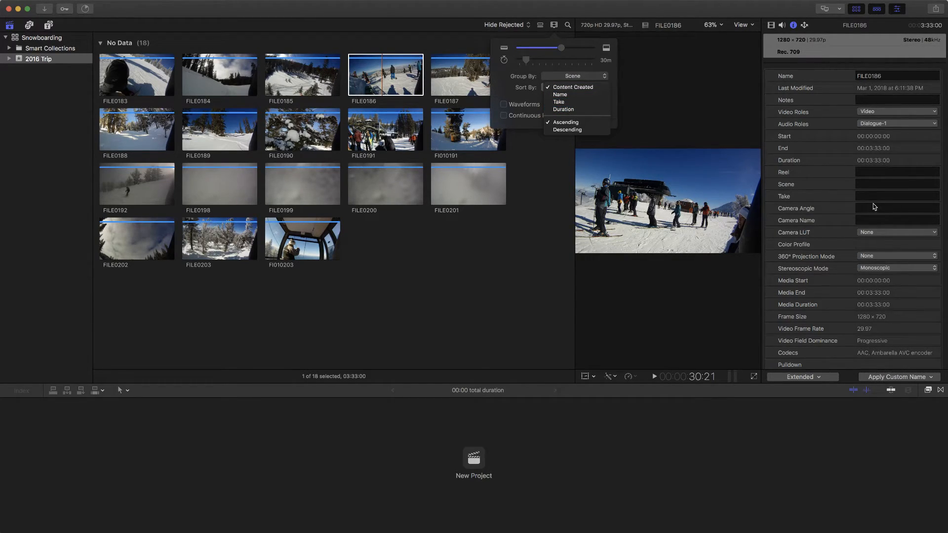
{"action": "left_click", "coordinate": [527, 94]}
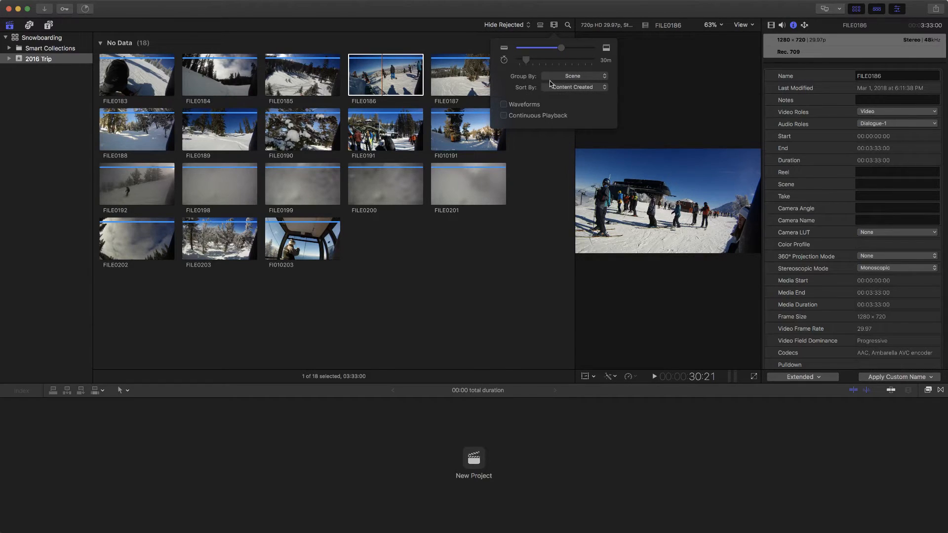
{"action": "left_click", "coordinate": [571, 77]}
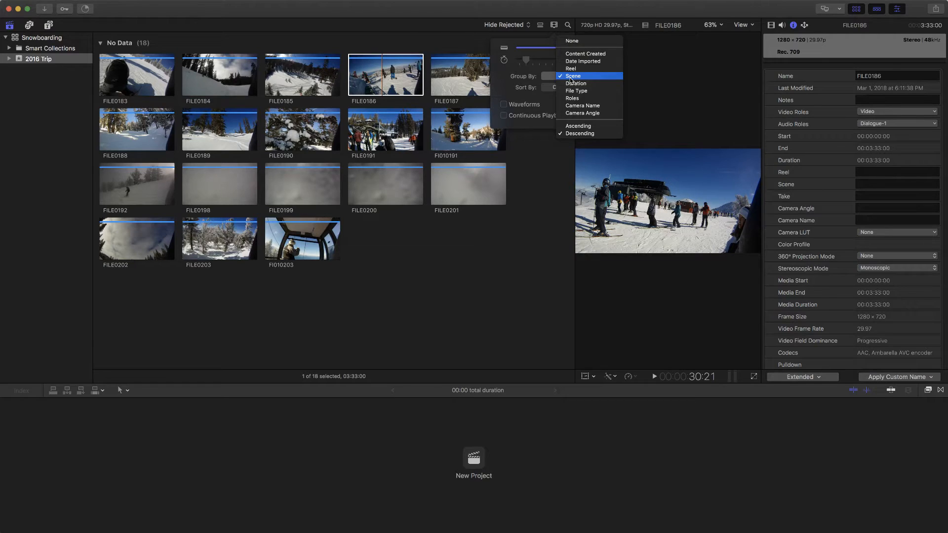
{"action": "left_click", "coordinate": [570, 77]}
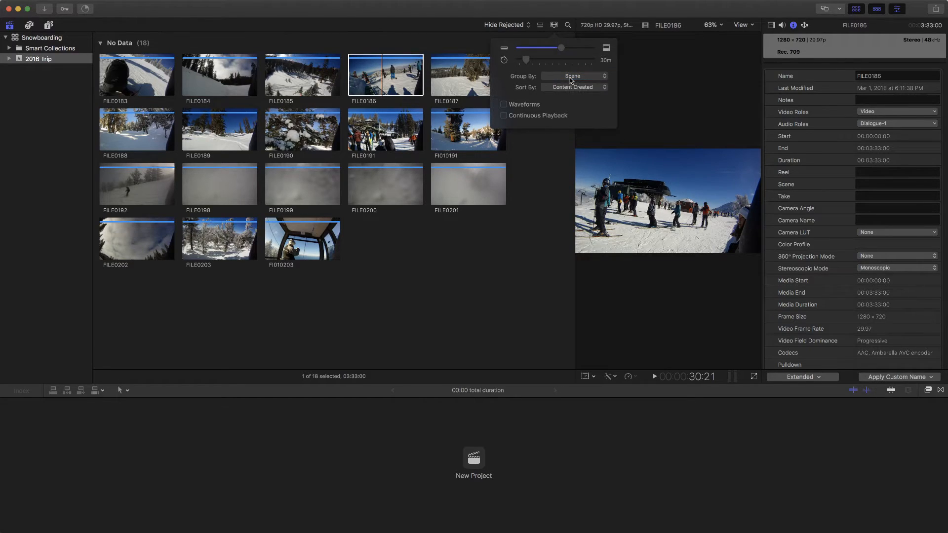
Set the Scene metadata of clip FILE0186 to One and deselect the clip.
{"action": "left_click", "coordinate": [859, 184]}
{"action": "type", "text": "One"}
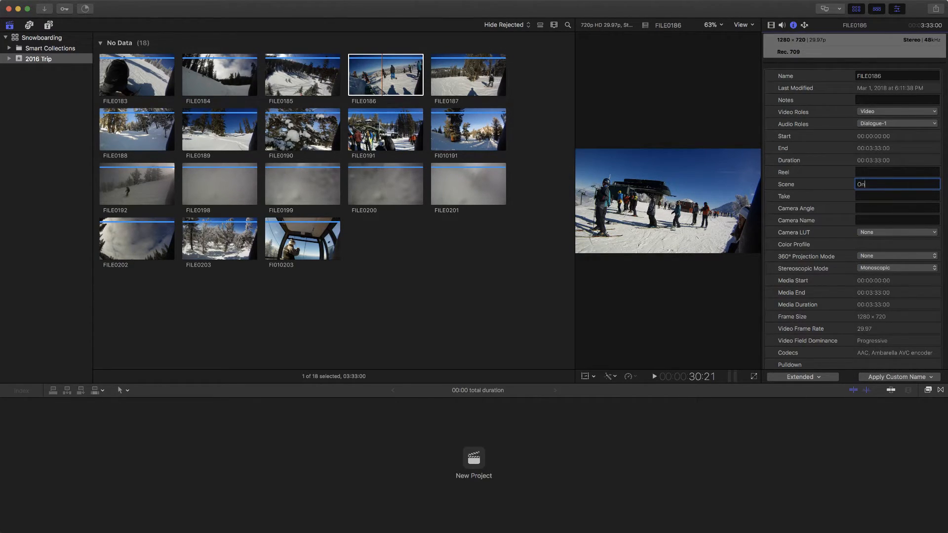
{"action": "key", "text": "Return"}
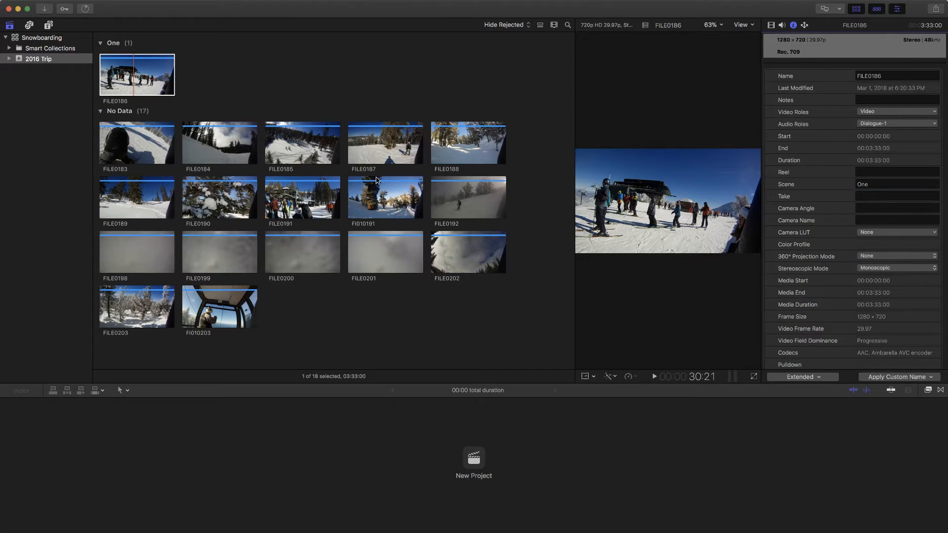
{"action": "left_click", "coordinate": [213, 105]}
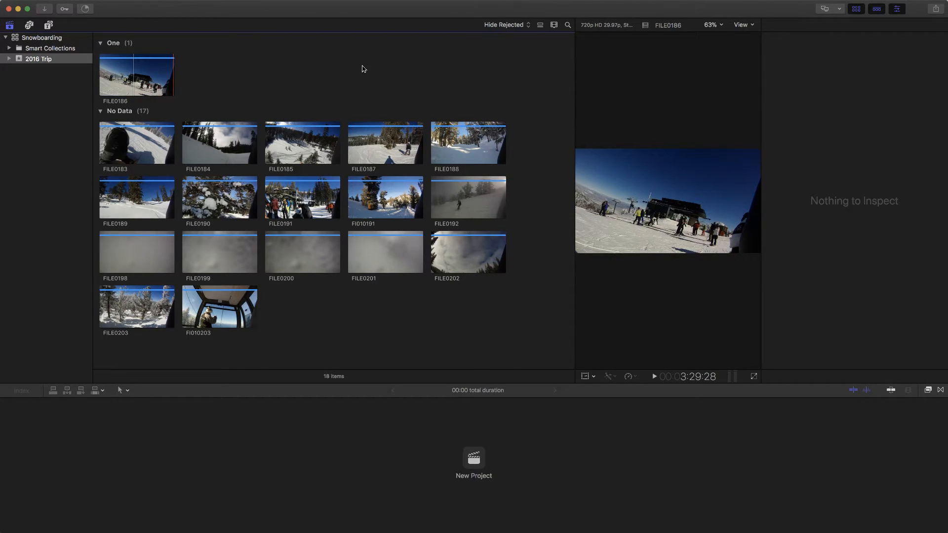
Try grouping the 2016 Trip clips by Content Created and return the grouping to Scene.
{"action": "left_click", "coordinate": [553, 26]}
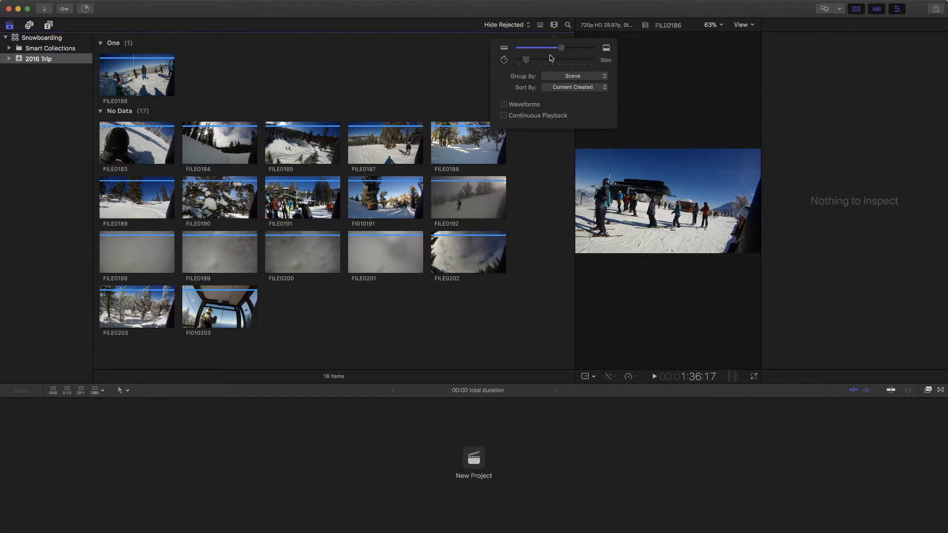
{"action": "left_click", "coordinate": [583, 80]}
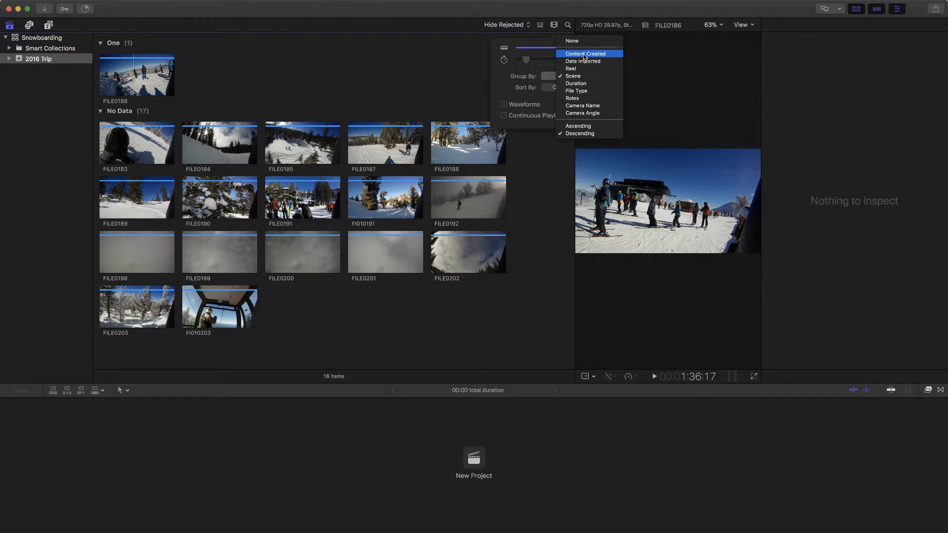
{"action": "left_click", "coordinate": [583, 54]}
{"action": "left_click", "coordinate": [578, 76]}
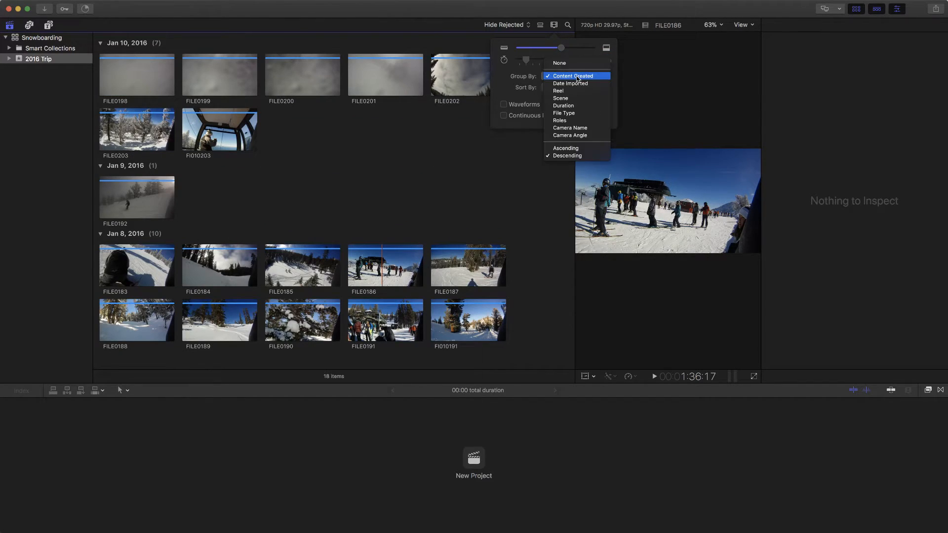
{"action": "left_click", "coordinate": [576, 97]}
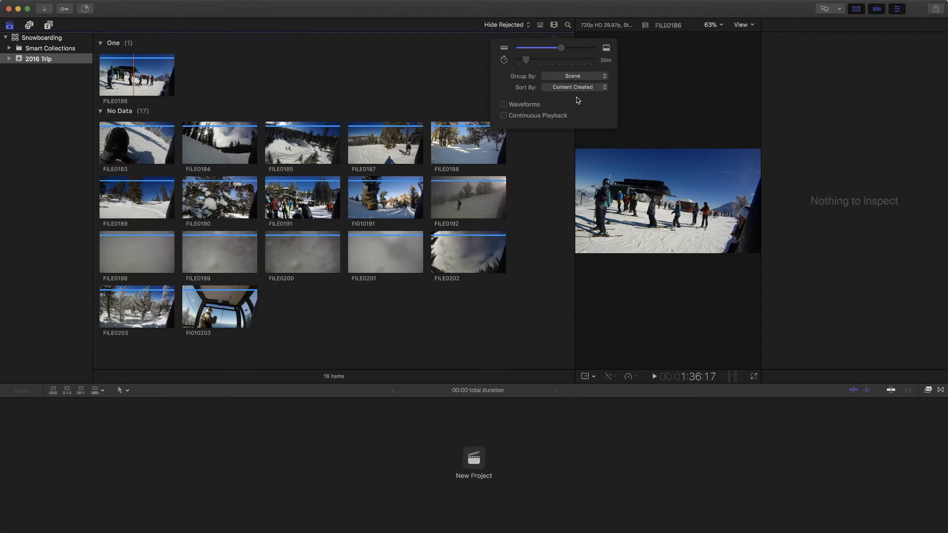
Set the clip grouping to None and check the available sorting options, keeping Content Created.
{"action": "left_click", "coordinate": [570, 76]}
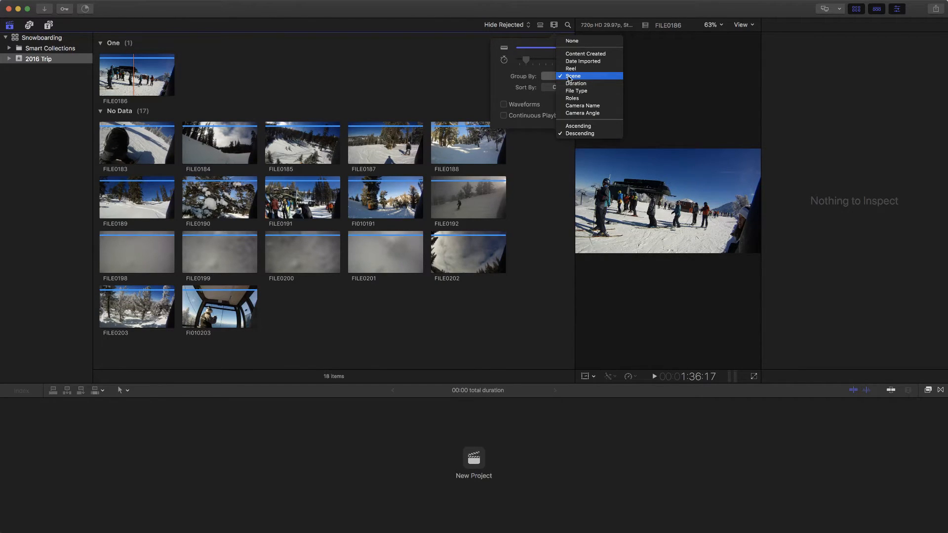
{"action": "left_click", "coordinate": [583, 42]}
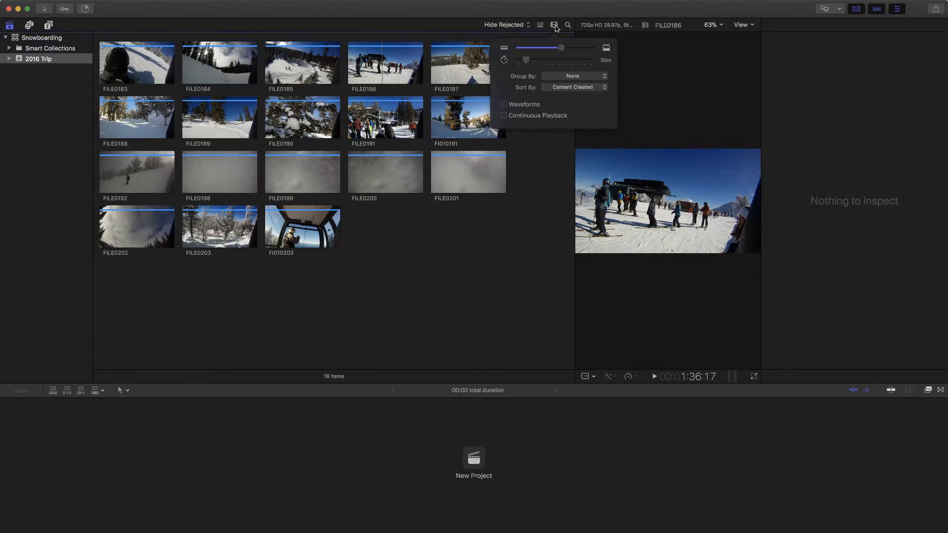
{"action": "left_click", "coordinate": [556, 81]}
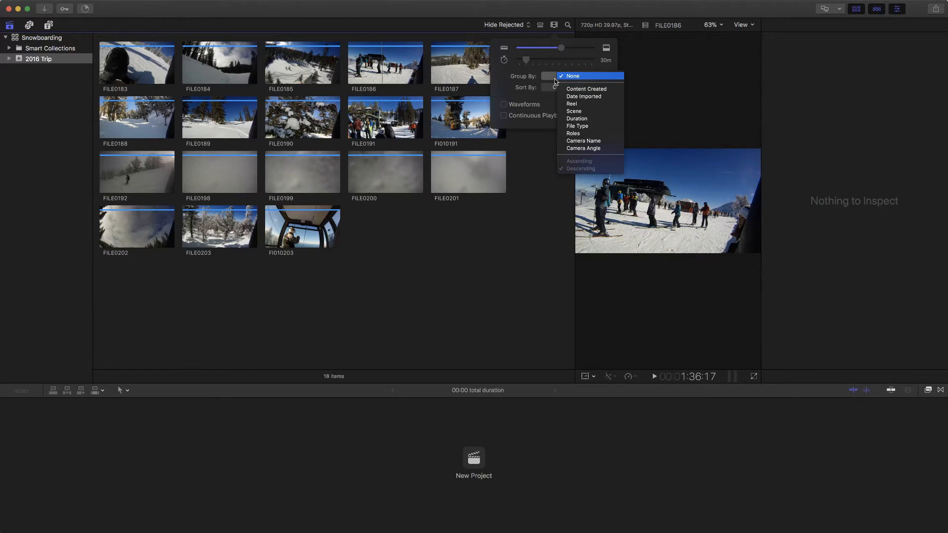
{"action": "left_click", "coordinate": [556, 79]}
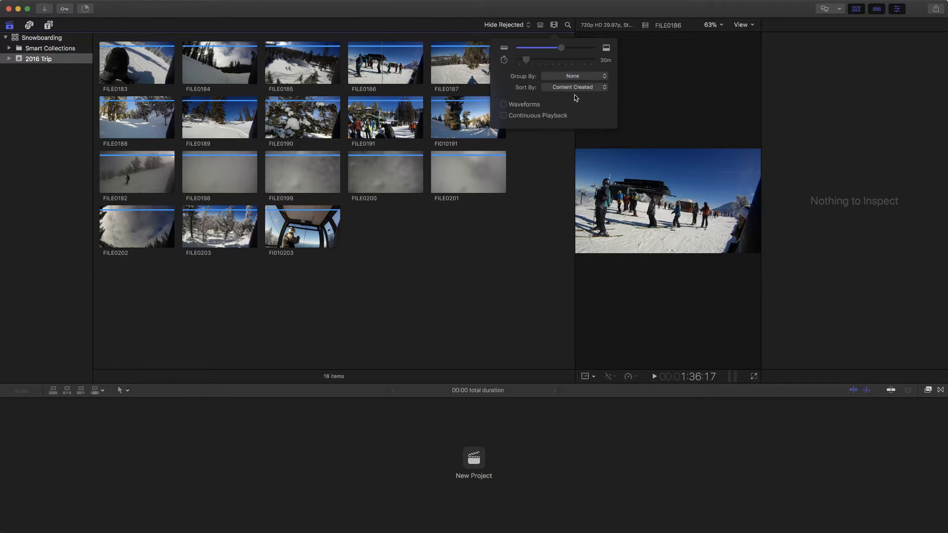
{"action": "left_click", "coordinate": [575, 90]}
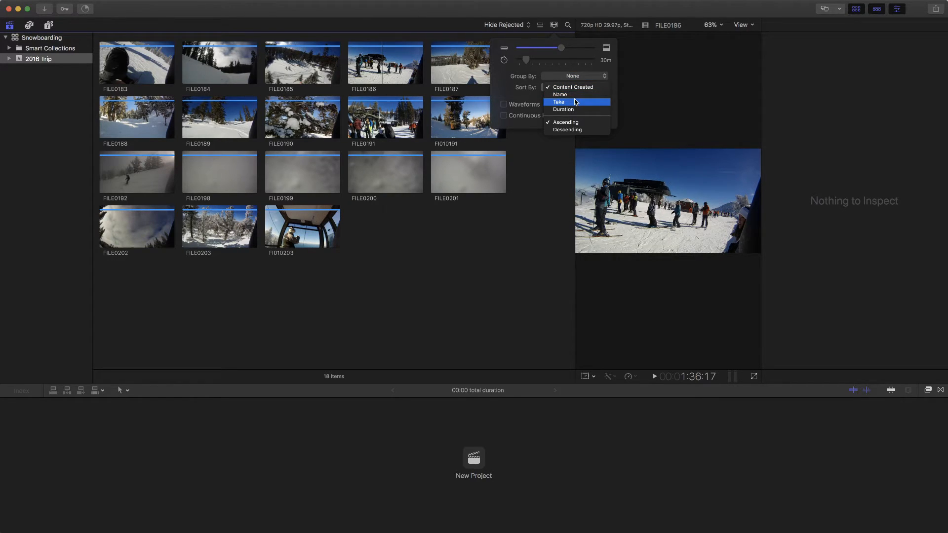
{"action": "left_click", "coordinate": [512, 91]}
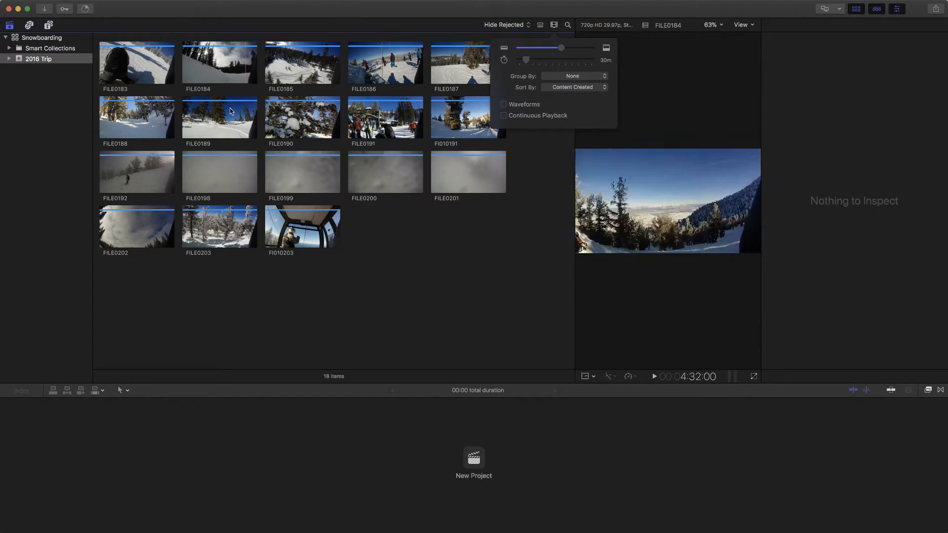
Enable waveforms on the 2016 Trip clips and check the progress of their generation in the Background Tasks window.
{"action": "left_click", "coordinate": [503, 105]}
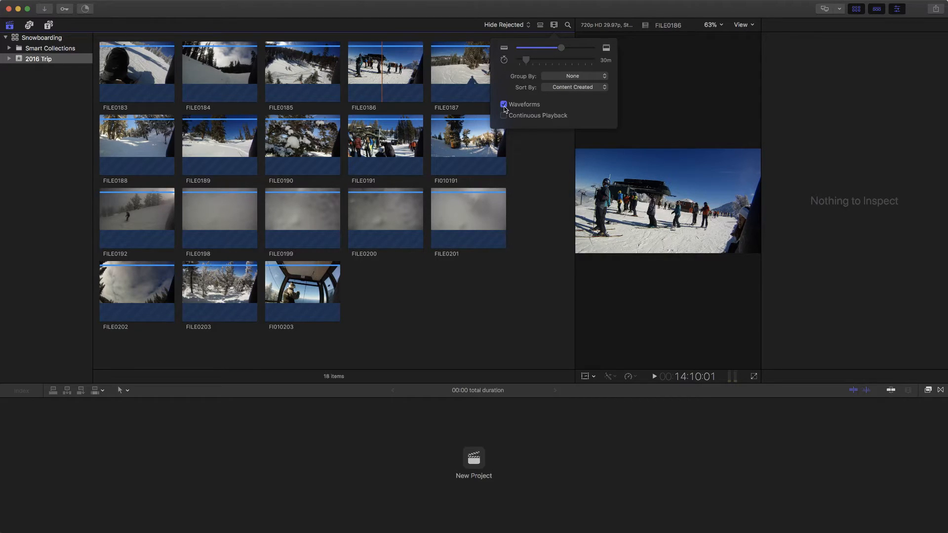
{"action": "left_click", "coordinate": [86, 9]}
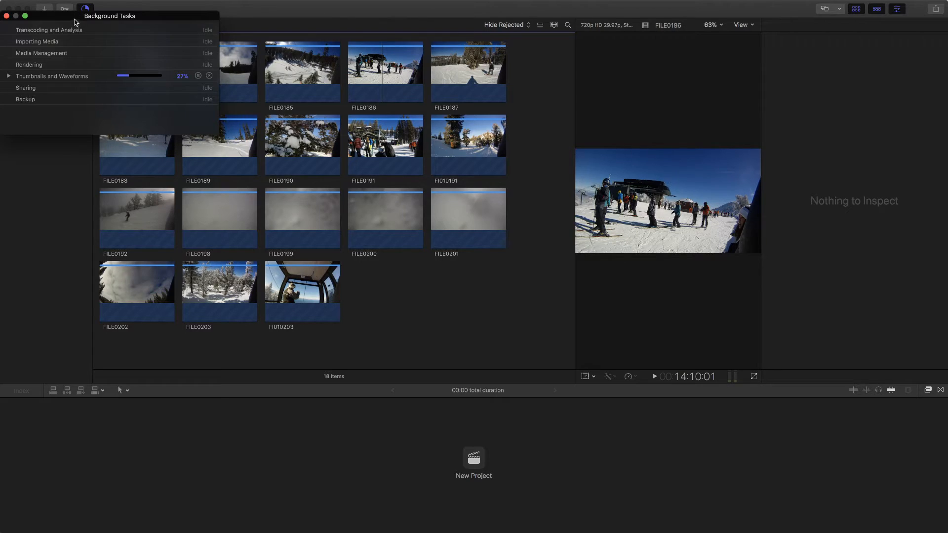
{"action": "left_click_drag", "start_coordinate": [75, 20], "coordinate": [90, 46]}
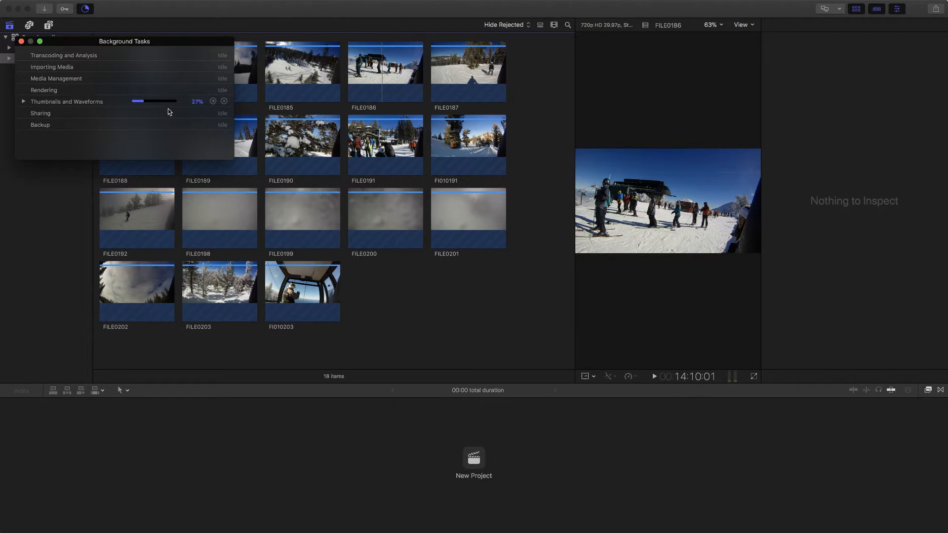
{"action": "left_click", "coordinate": [23, 101]}
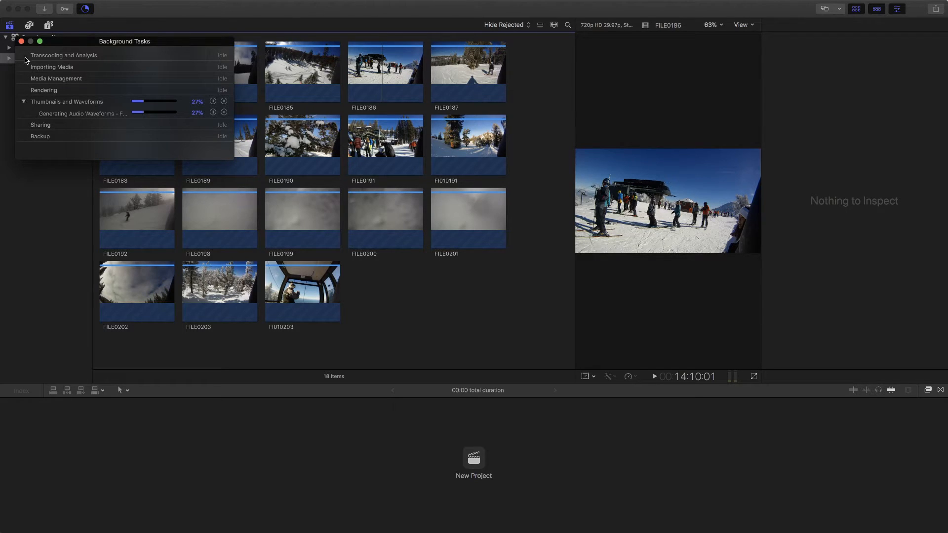
{"action": "left_click", "coordinate": [21, 41]}
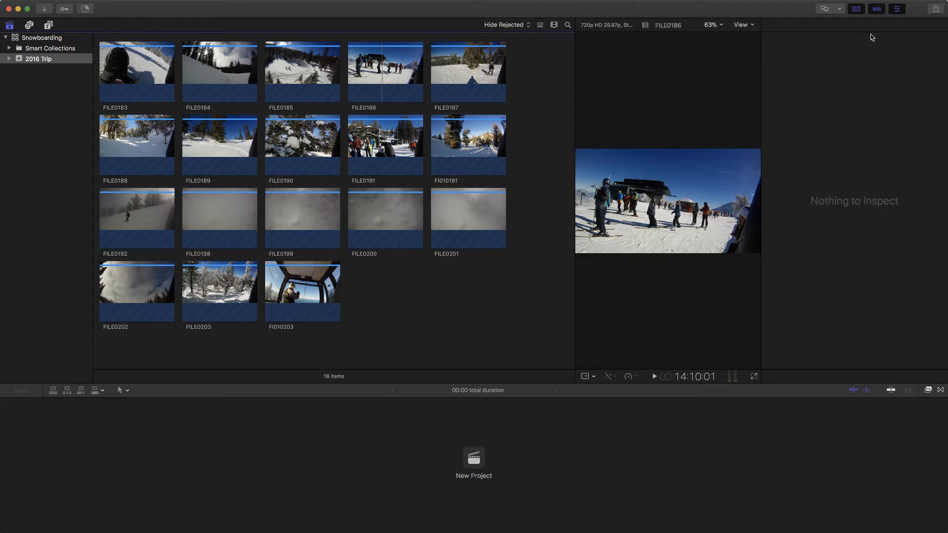
Expand the clip filmstrips to 5s per thumbnail and examine the waveforms around the end of FILE0186.
{"action": "left_click", "coordinate": [553, 25]}
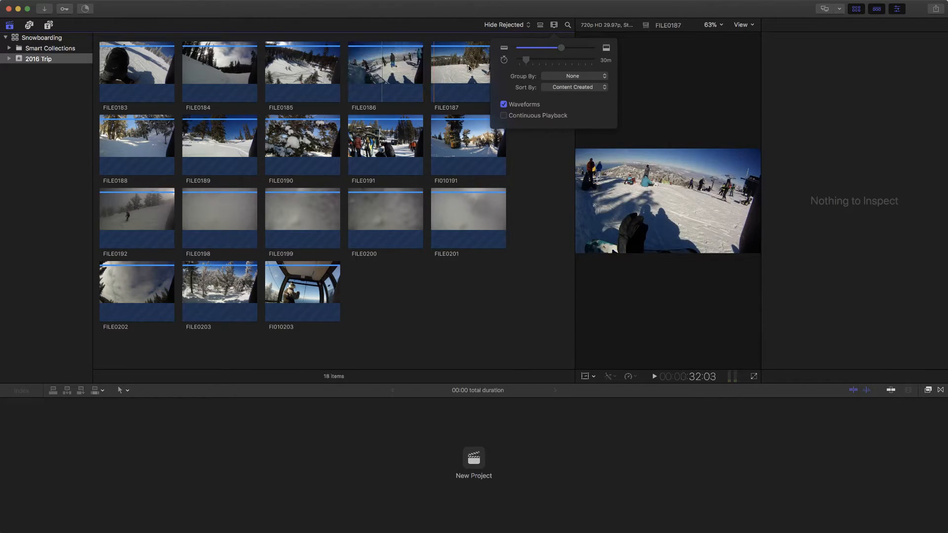
{"action": "left_click", "coordinate": [554, 25]}
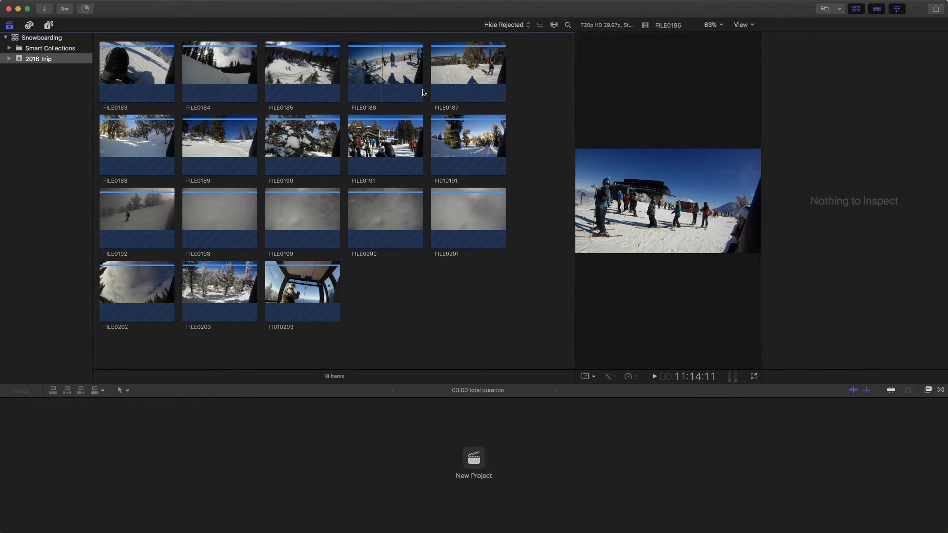
{"action": "left_click", "coordinate": [553, 25]}
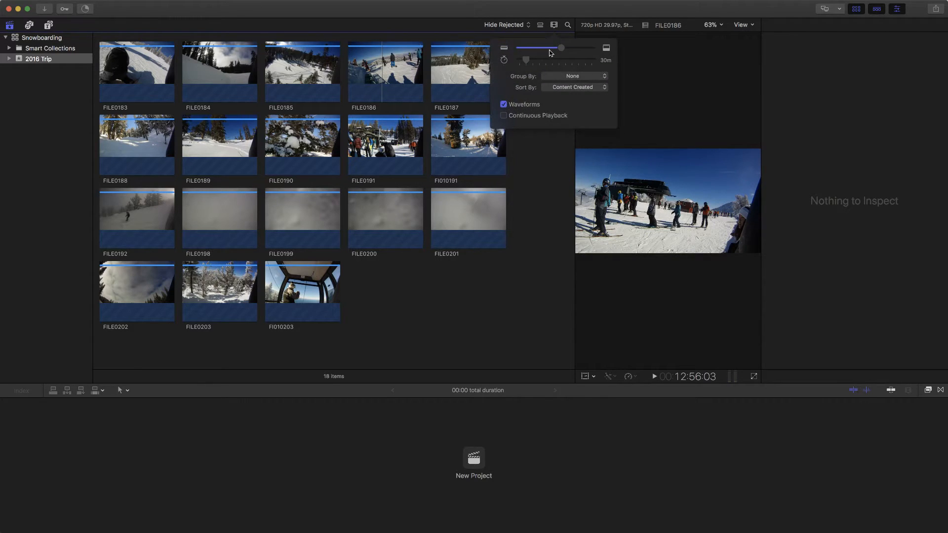
{"action": "left_click_drag", "start_coordinate": [532, 61], "coordinate": [571, 69]}
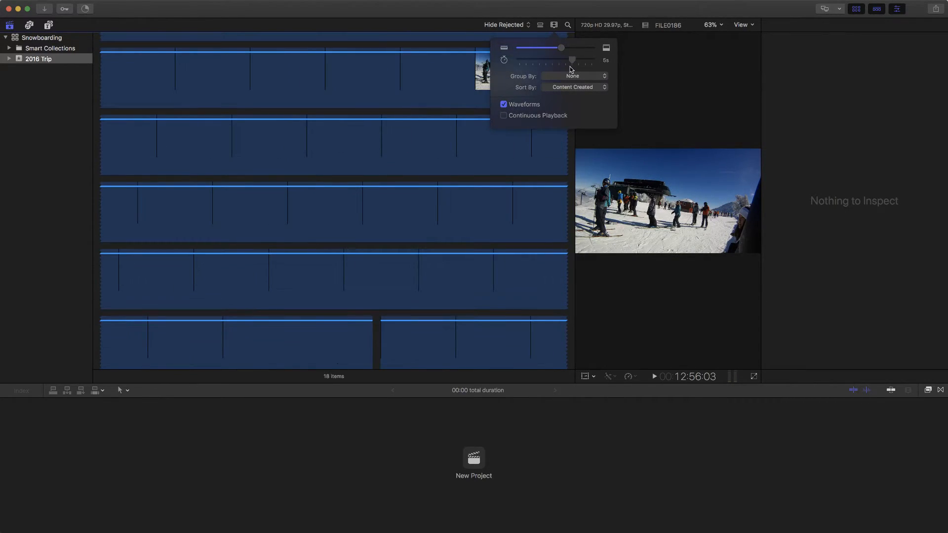
{"action": "scroll", "coordinate": [332, 226], "scroll_direction": "down", "scroll_amount": 5}
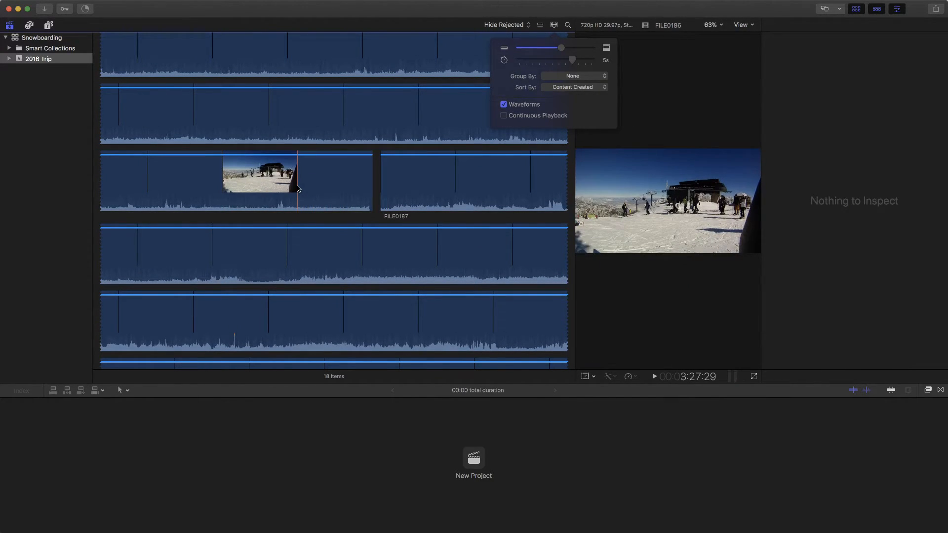
Turn on Continuous Playback and play from the end of clip FILE0186 into FILE0187 before stopping playback.
{"action": "key", "text": "space"}
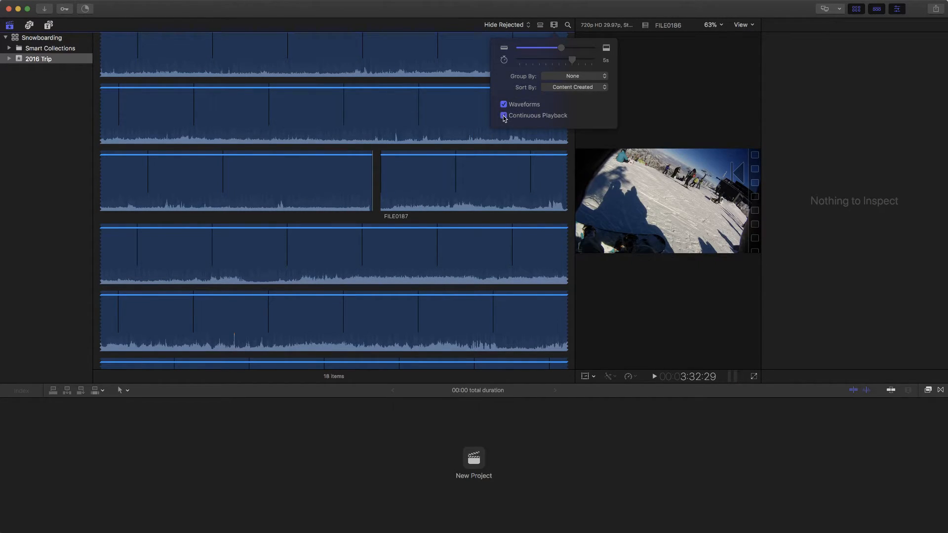
{"action": "left_click", "coordinate": [352, 186]}
{"action": "key", "text": "space"}
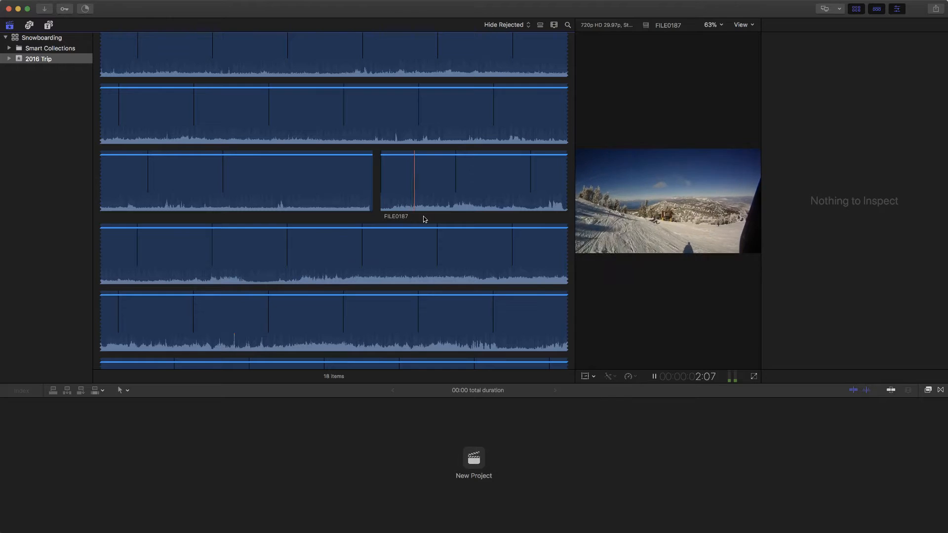
{"action": "key", "text": "space"}
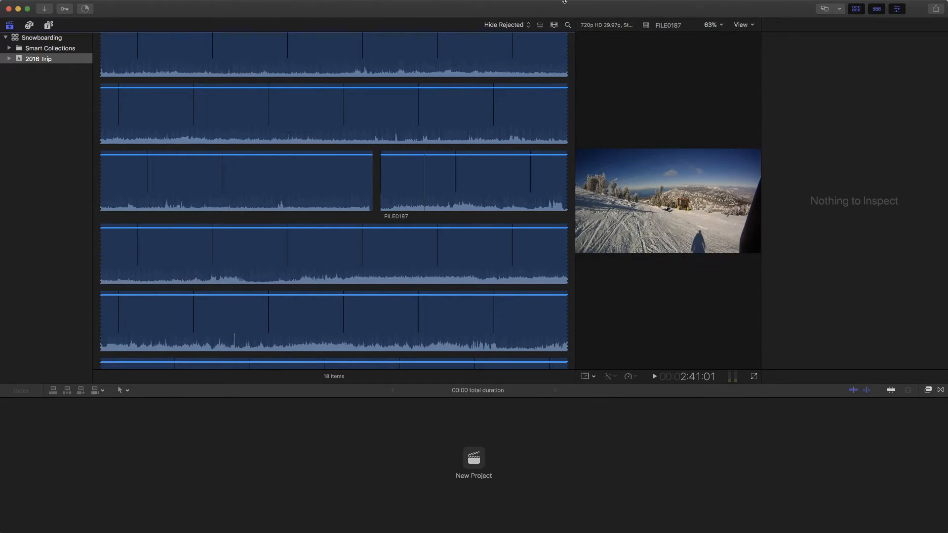
Set the filmstrip duration to 30m per thumbnail, review the clip appearance settings and close them.
{"action": "left_click", "coordinate": [554, 24]}
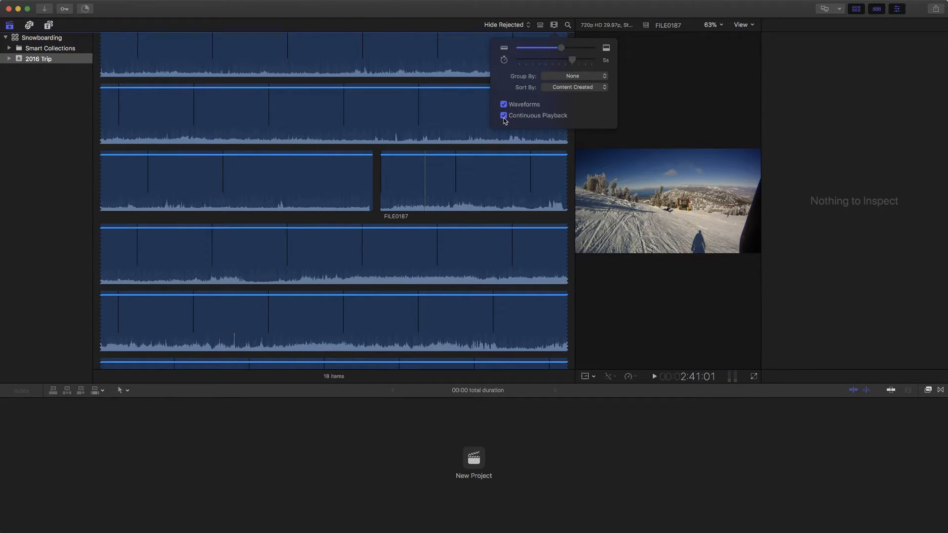
{"action": "left_click_drag", "start_coordinate": [569, 60], "coordinate": [526, 61]}
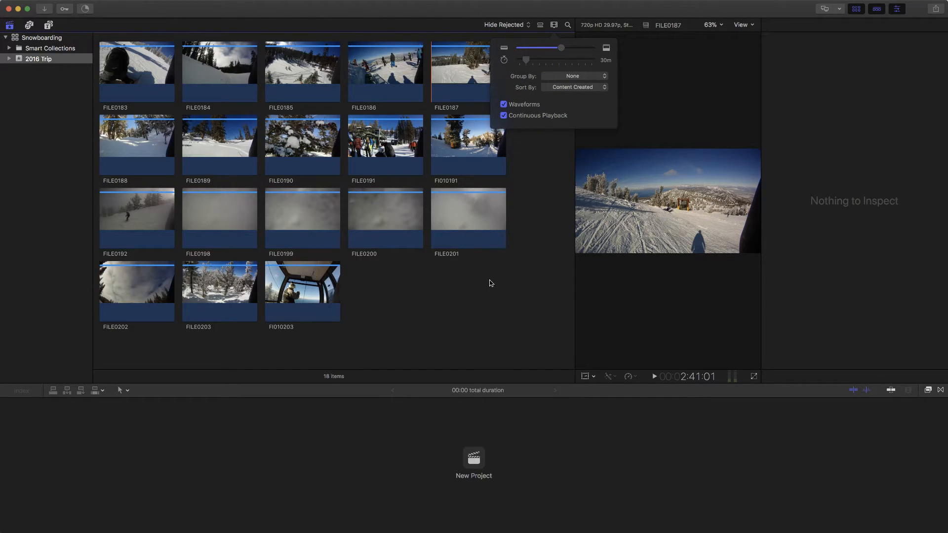
{"action": "left_click", "coordinate": [494, 309]}
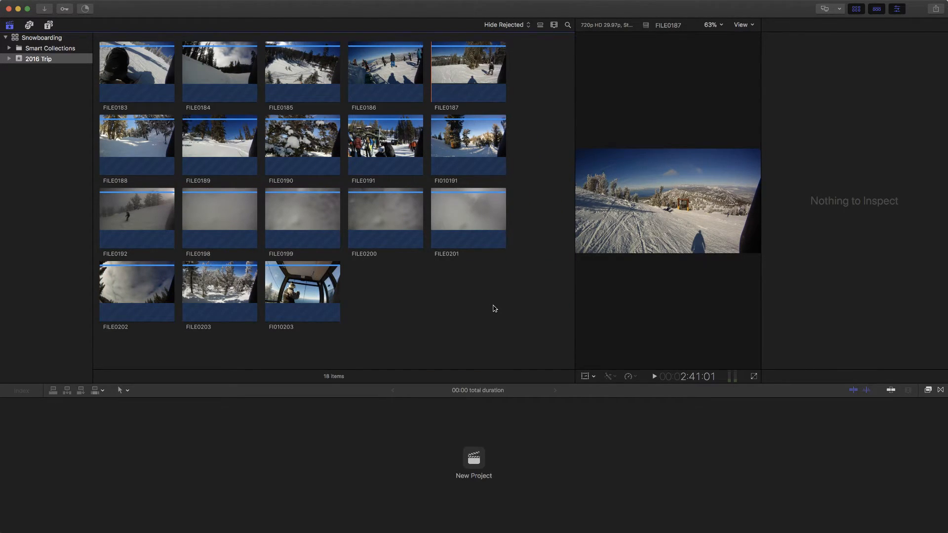
{"action": "left_click", "coordinate": [555, 28]}
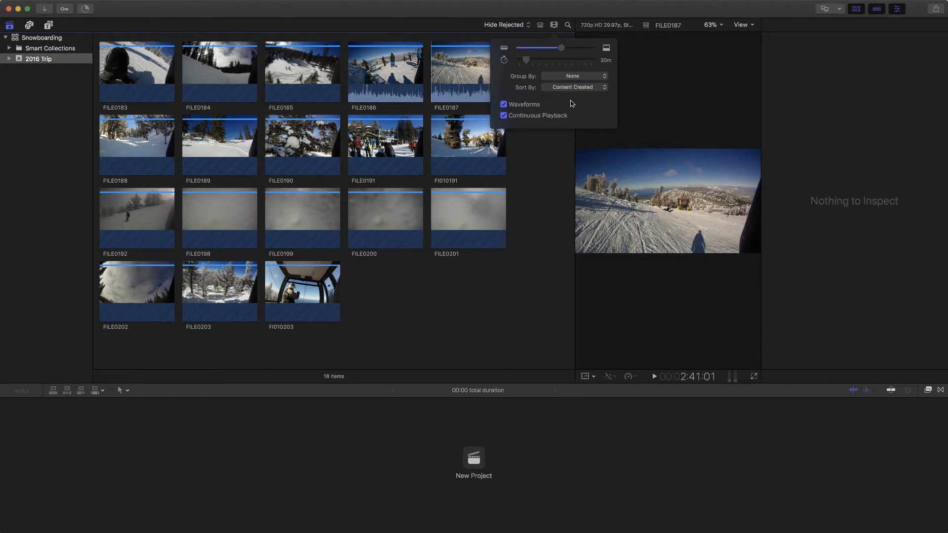
{"action": "left_click", "coordinate": [557, 27]}
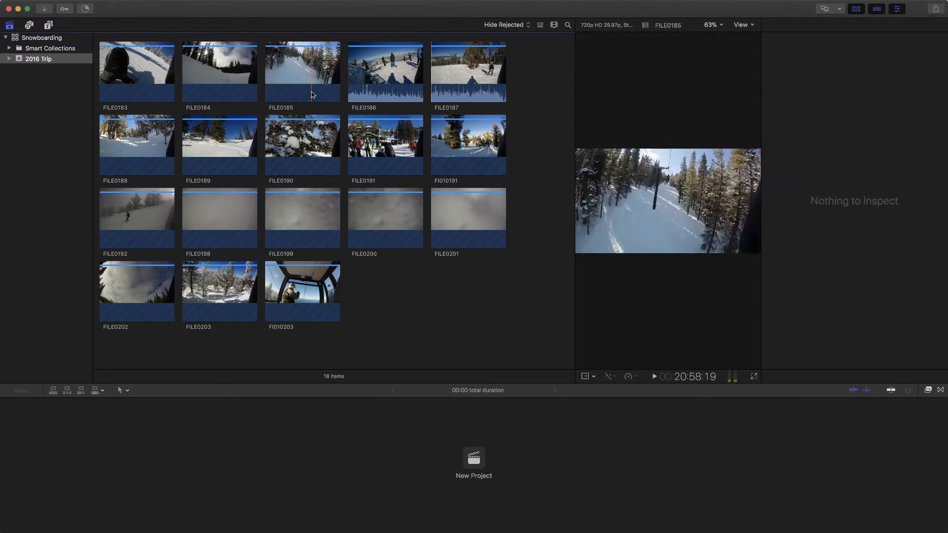
Switch the 2016 Trip clips to list view and open the name of FILE0183 for editing before selecting FILE0184.
{"action": "left_click", "coordinate": [540, 25]}
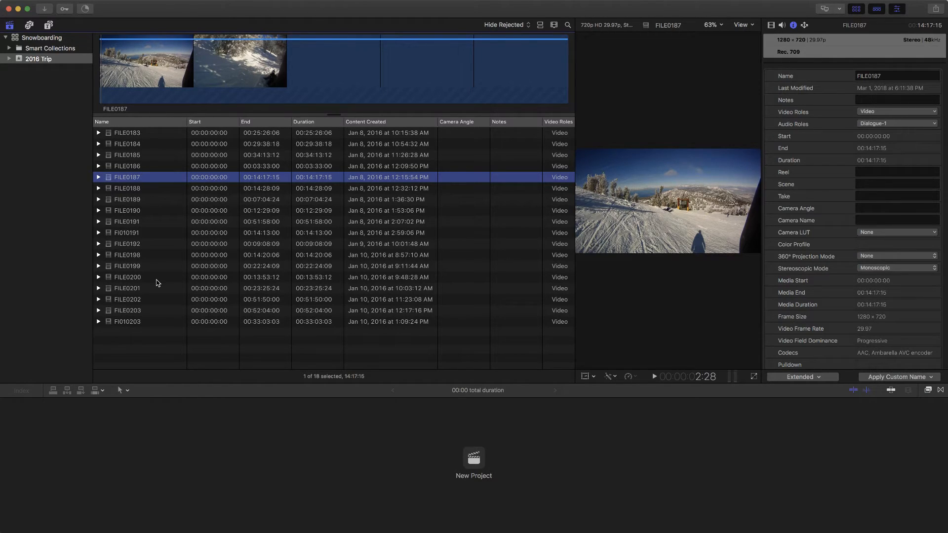
{"action": "left_click", "coordinate": [138, 134]}
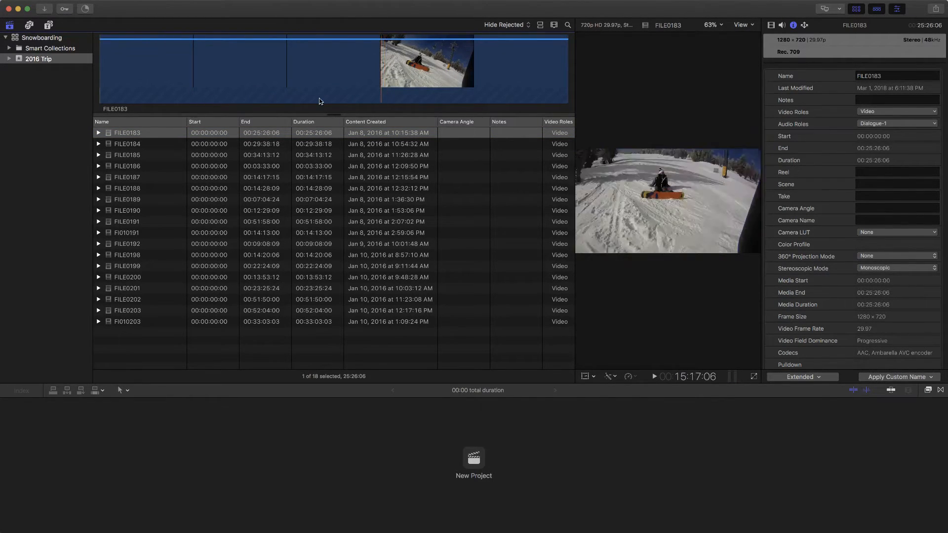
{"action": "left_click", "coordinate": [128, 132]}
{"action": "left_click", "coordinate": [128, 133]}
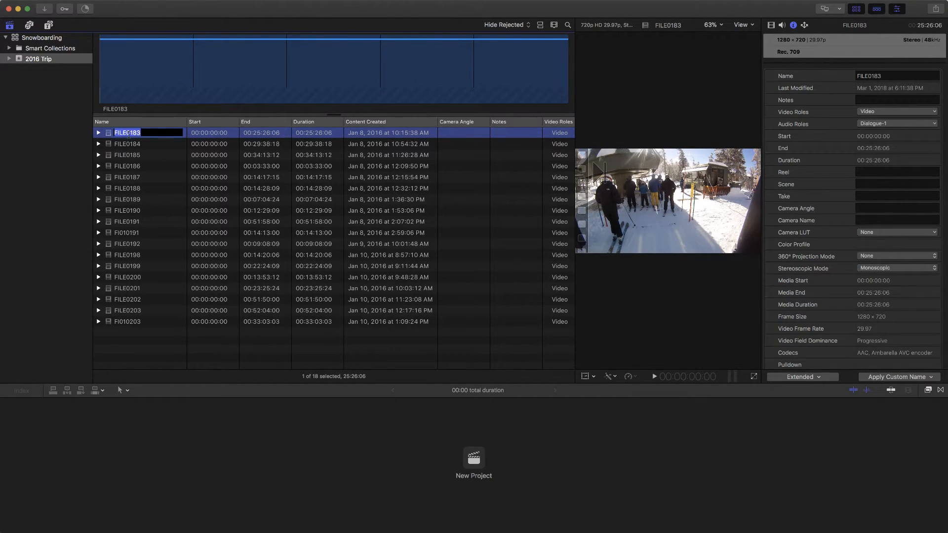
{"action": "left_click", "coordinate": [129, 146]}
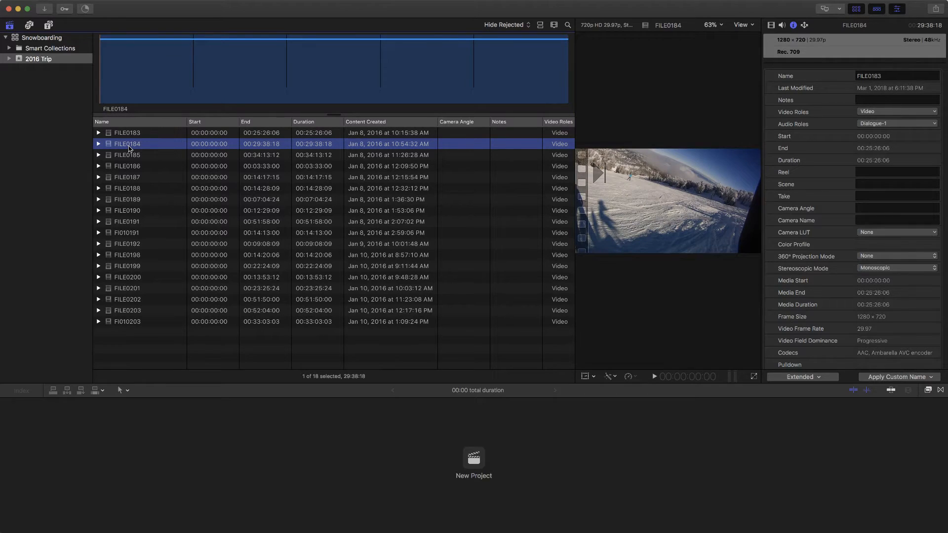
Rename clip FILE0183 as Run 1 in the list.
{"action": "left_click", "coordinate": [129, 145]}
{"action": "left_click", "coordinate": [129, 137]}
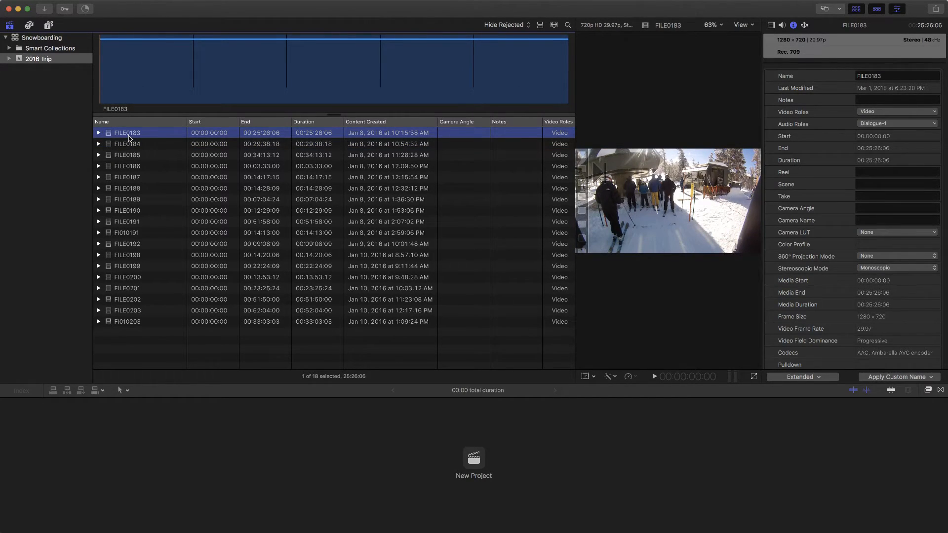
{"action": "left_click", "coordinate": [128, 133]}
{"action": "type", "text": "Run 1"}
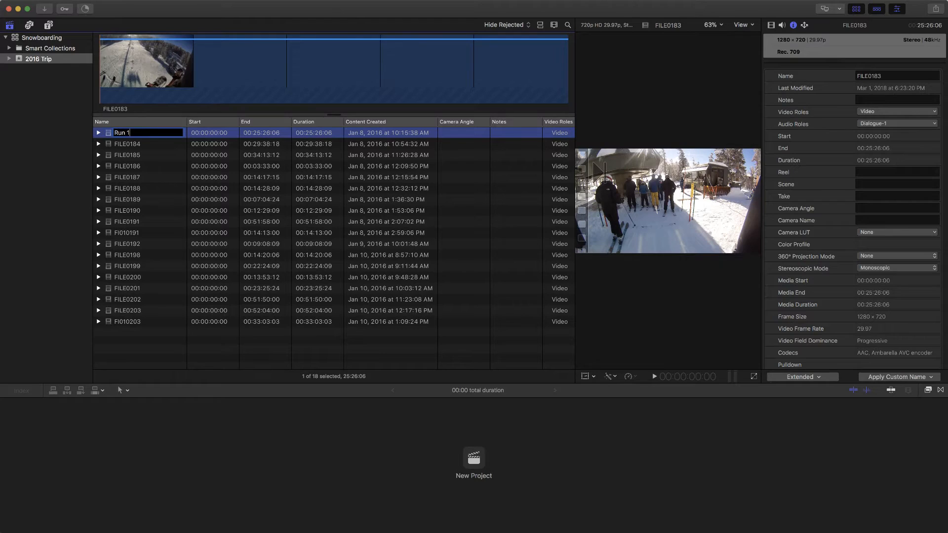
{"action": "key", "text": "Return"}
Rename clip FILE0184 as Run 2 and check the new names in filmstrip view before returning to list view.
{"action": "left_click", "coordinate": [138, 146]}
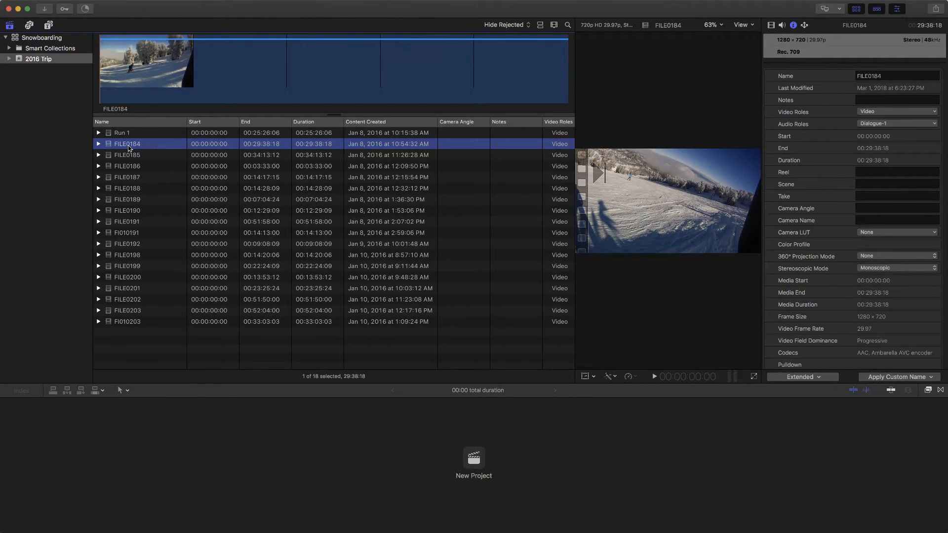
{"action": "left_click", "coordinate": [128, 144]}
{"action": "type", "text": "Run 2"}
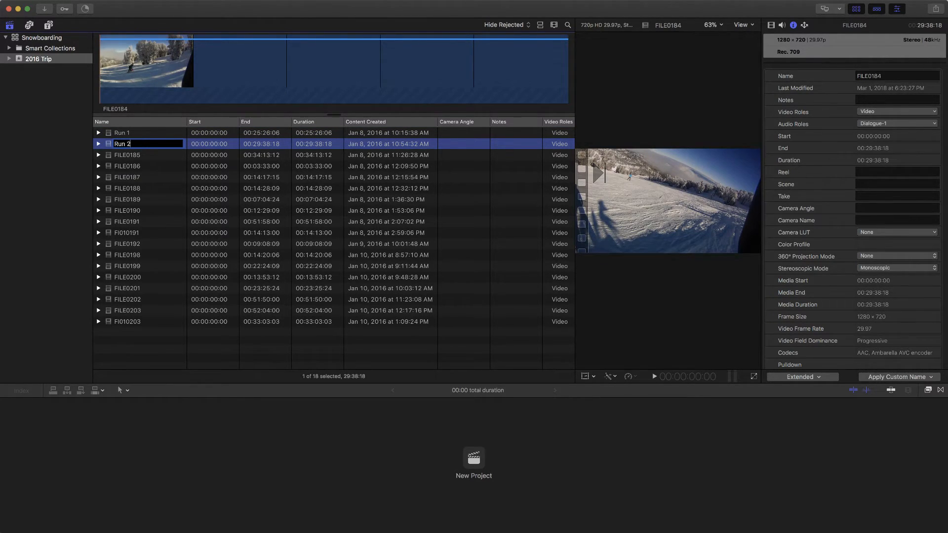
{"action": "key", "text": "Return"}
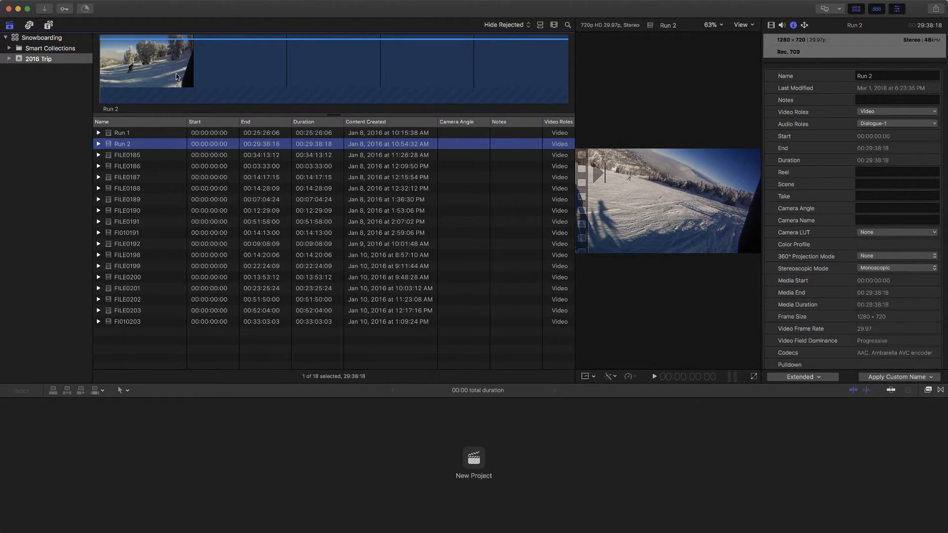
{"action": "left_click", "coordinate": [538, 26]}
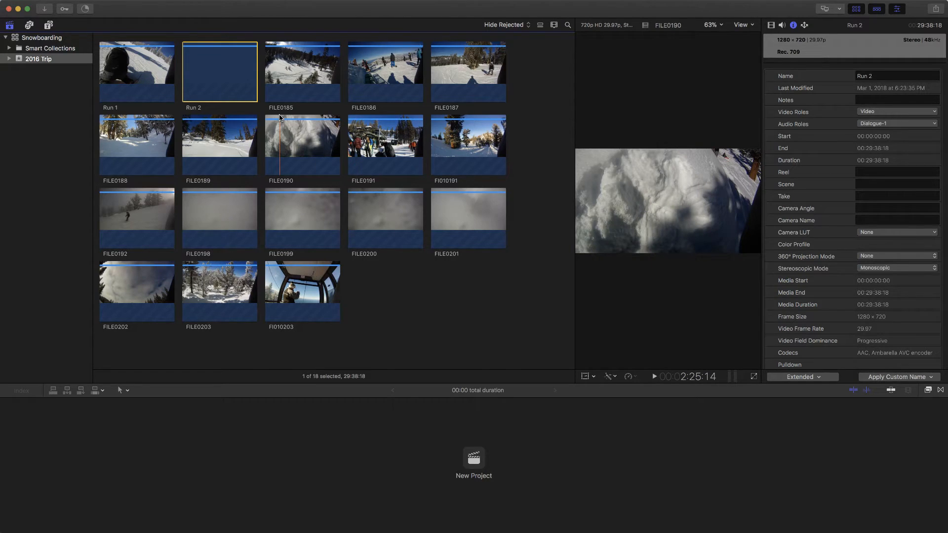
{"action": "left_click", "coordinate": [538, 27]}
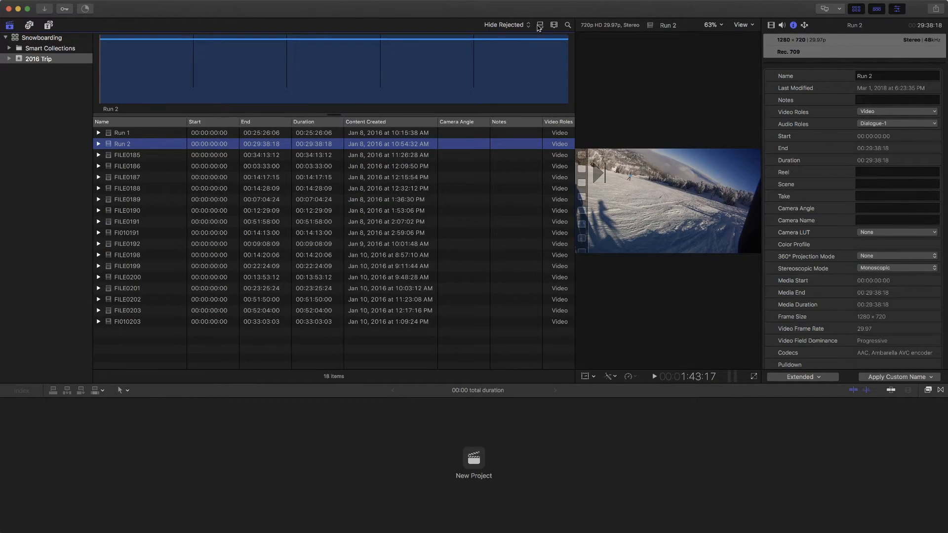
Mark a range of about 8 min 17 s in clip Run 1, starting around 6:28, as a favorite.
{"action": "left_click", "coordinate": [139, 134]}
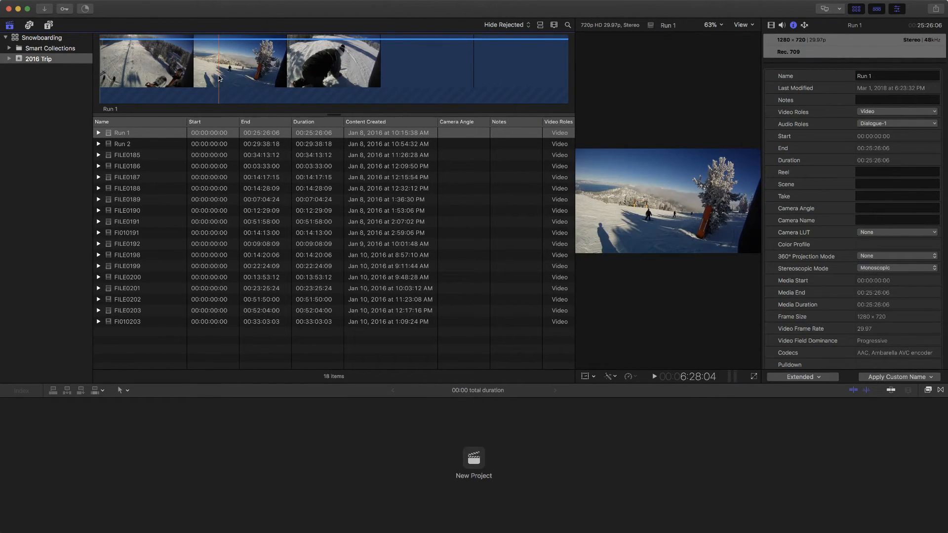
{"action": "left_click_drag", "start_coordinate": [219, 78], "coordinate": [372, 93]}
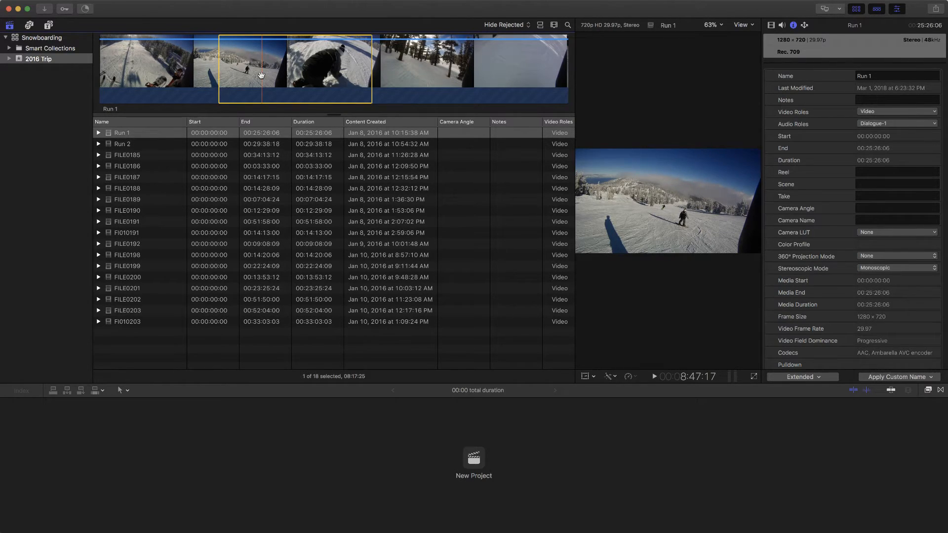
{"action": "key", "text": "f"}
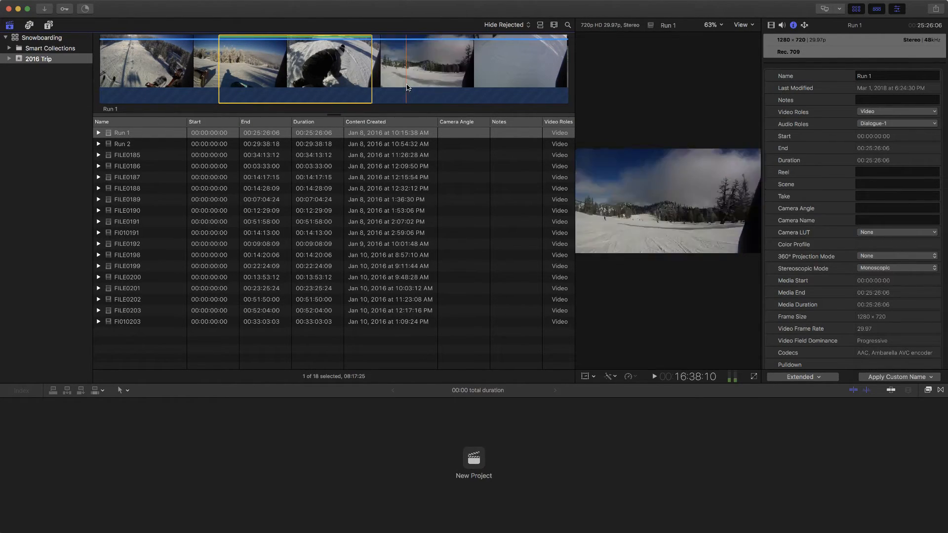
Reject a range of about 44 seconds just after the favorite in Run 1 and set the browser filter to All Clips.
{"action": "mouse_move", "coordinate": [374, 81]}
{"action": "left_mouse_down"}
{"action": "mouse_move", "coordinate": [478, 88]}
{"action": "mouse_move", "coordinate": [379, 77]}
{"action": "mouse_move", "coordinate": [388, 79]}
{"action": "left_mouse_up"}
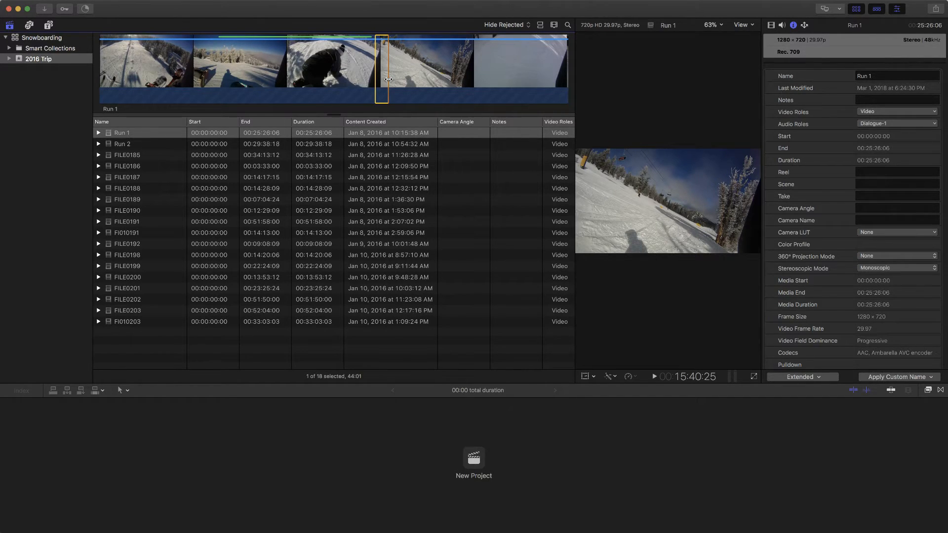
{"action": "key", "text": "Delete"}
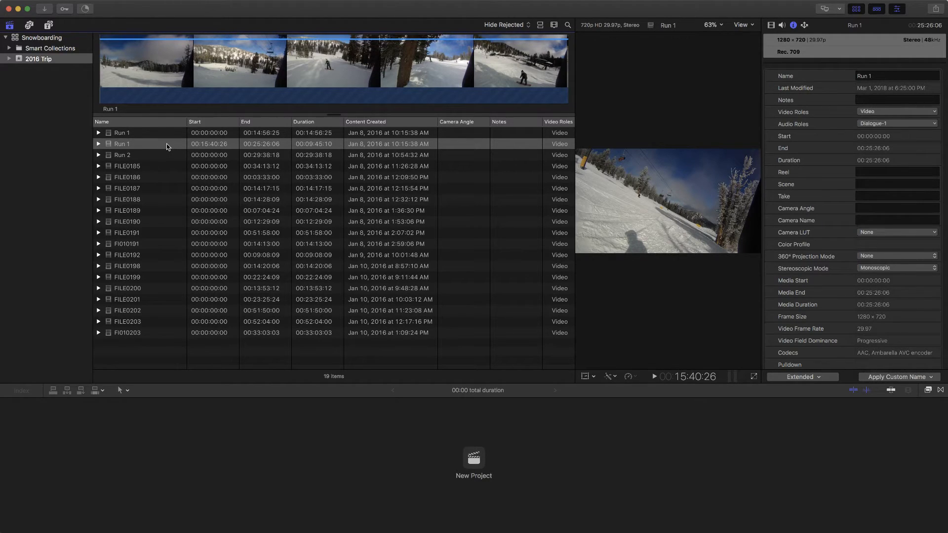
{"action": "left_click", "coordinate": [517, 26]}
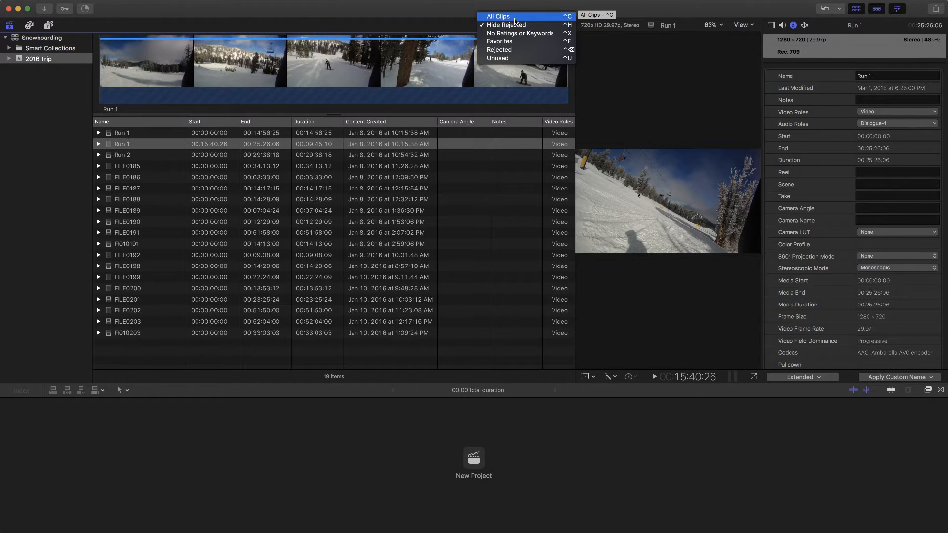
{"action": "left_click", "coordinate": [514, 17]}
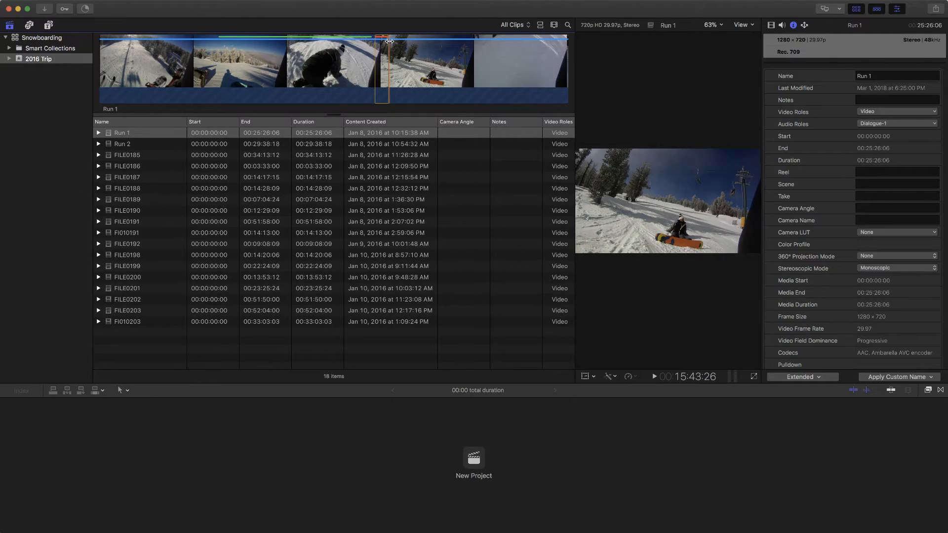
Filter the browser to Rejected and to Favorites to review the rated ranges, and return to All Clips.
{"action": "left_click", "coordinate": [514, 25]}
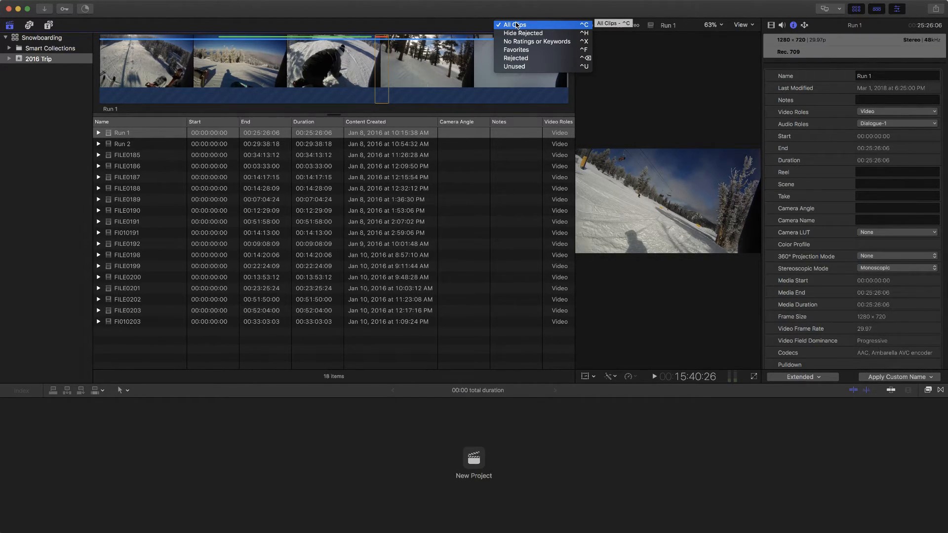
{"action": "left_click", "coordinate": [524, 59]}
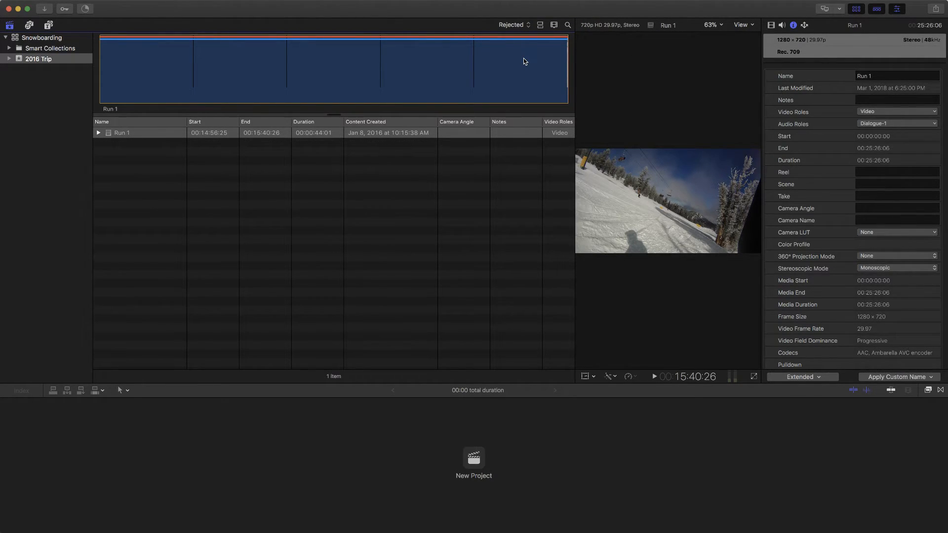
{"action": "left_click", "coordinate": [521, 23]}
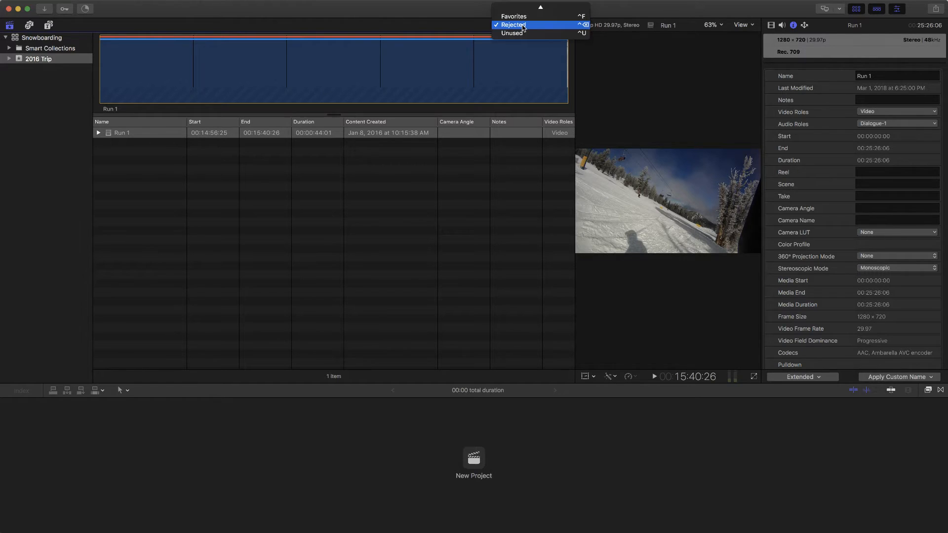
{"action": "left_click", "coordinate": [527, 32]}
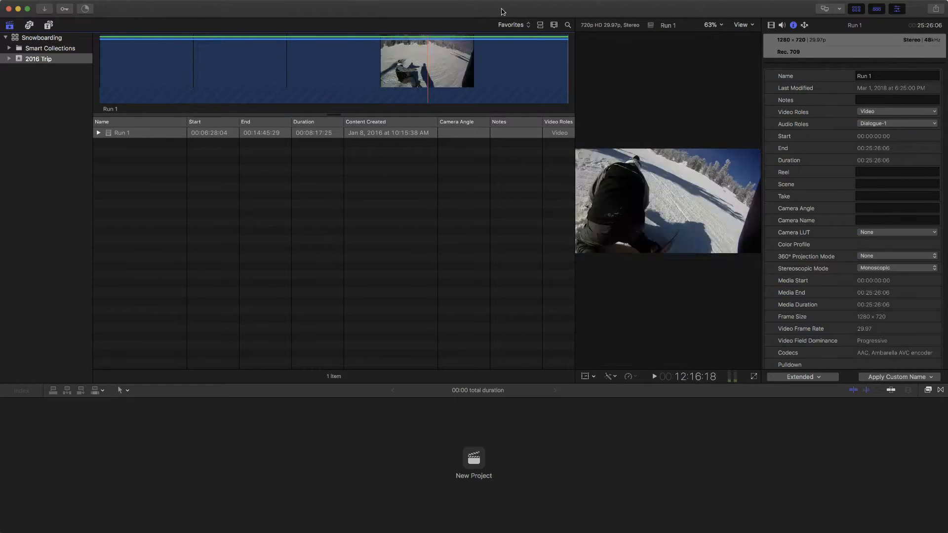
{"action": "left_click", "coordinate": [524, 23]}
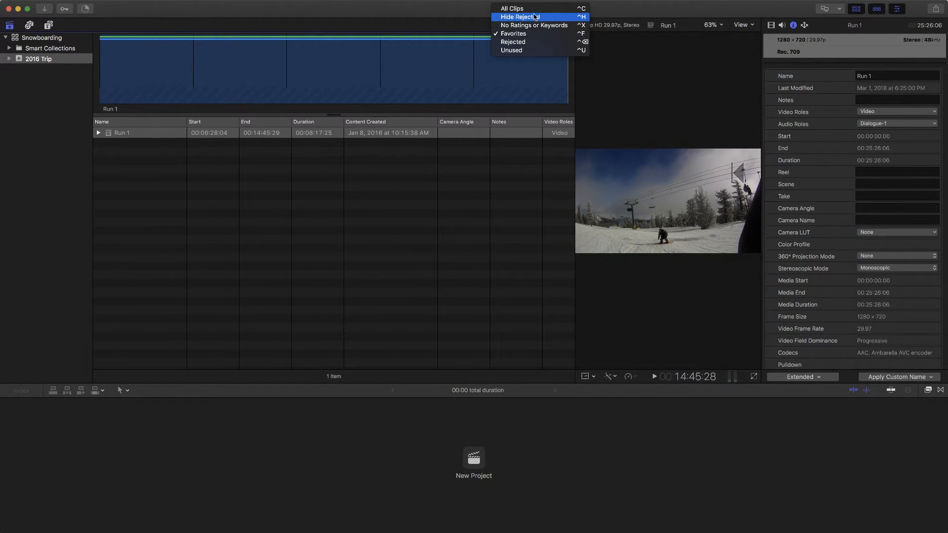
{"action": "left_click", "coordinate": [533, 10]}
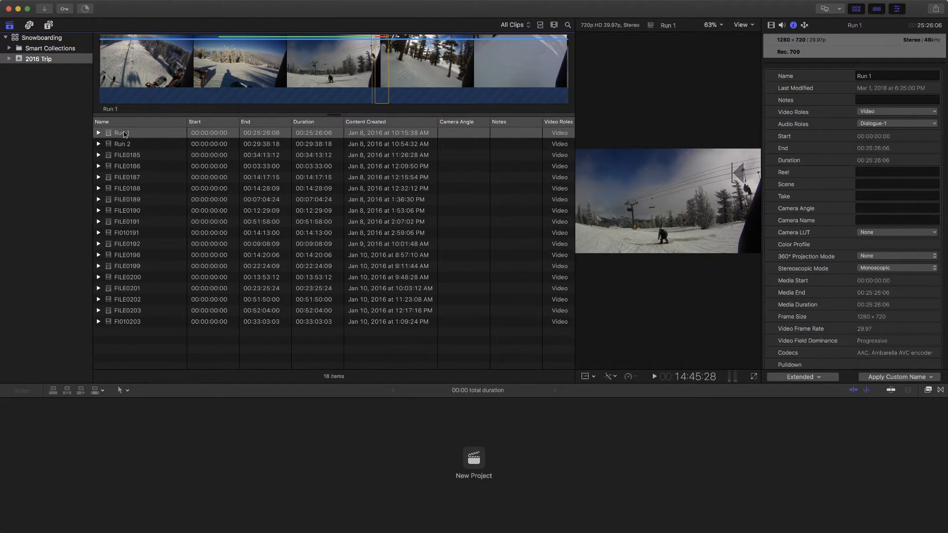
Expand Run 1 in the list and examine its favorite and rejected ranges in the filmstrip.
{"action": "left_click", "coordinate": [99, 134]}
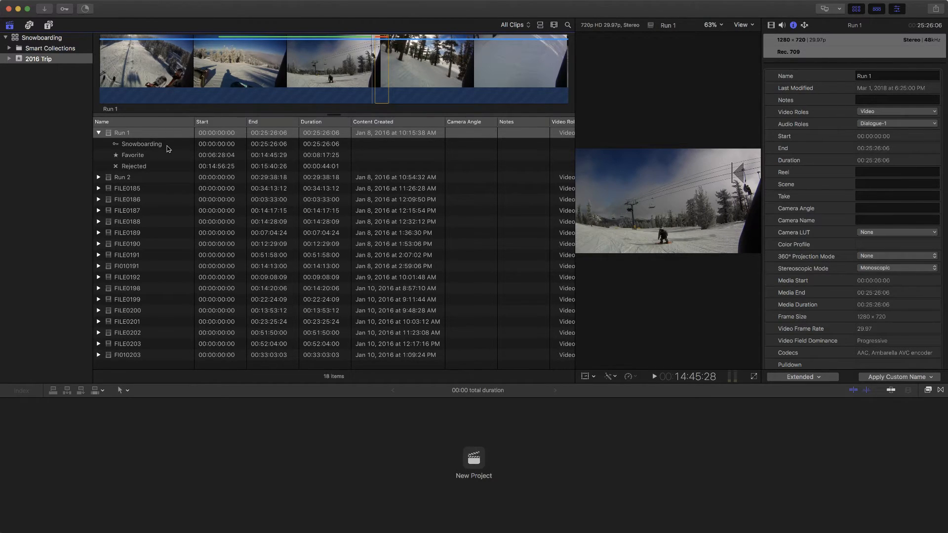
{"action": "left_click", "coordinate": [138, 156]}
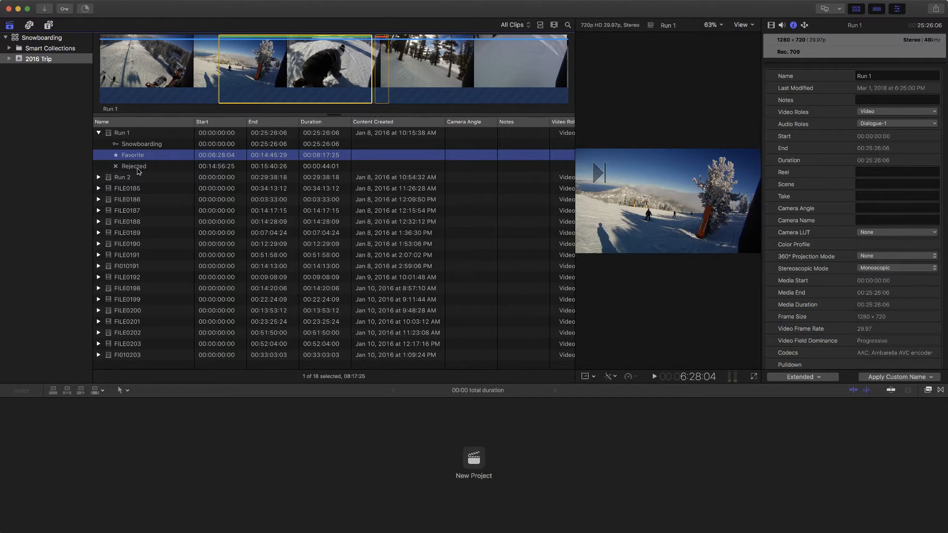
{"action": "left_click", "coordinate": [138, 169]}
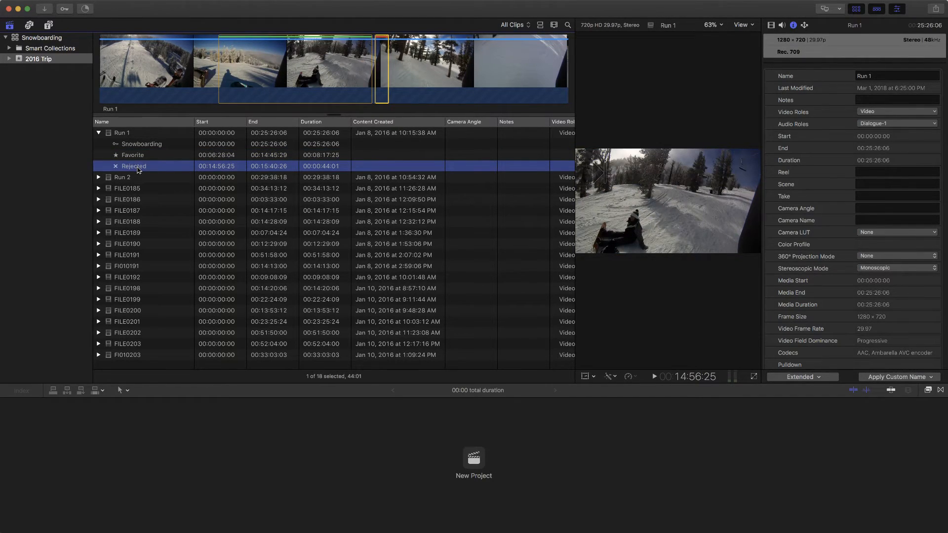
Rename the favorite range under Run 1 as The Run.
{"action": "left_click", "coordinate": [136, 159]}
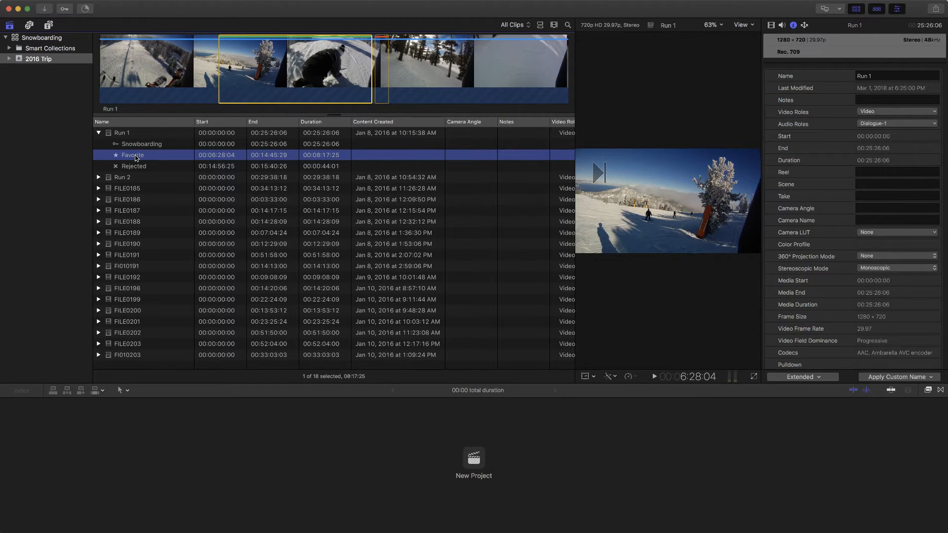
{"action": "left_click", "coordinate": [135, 157]}
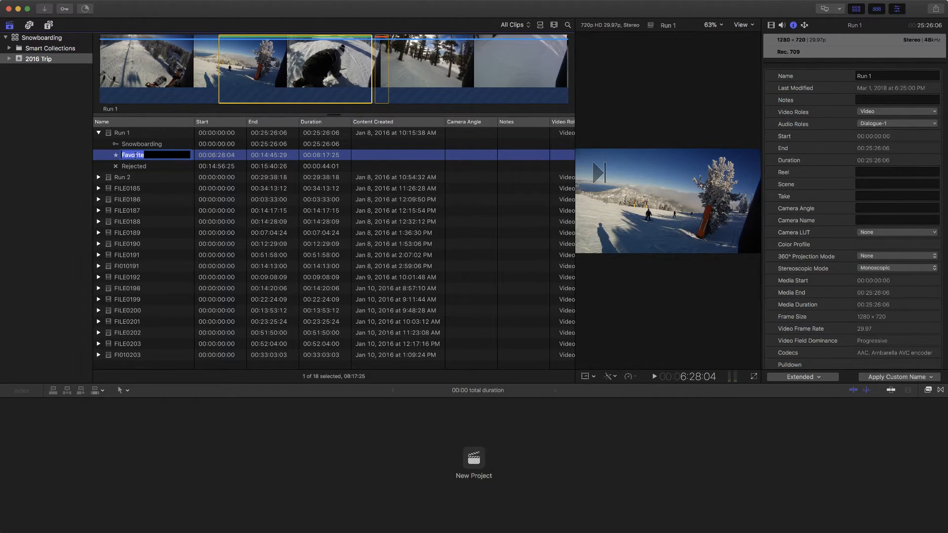
{"action": "type", "text": "The Run"}
{"action": "key", "text": "Return"}
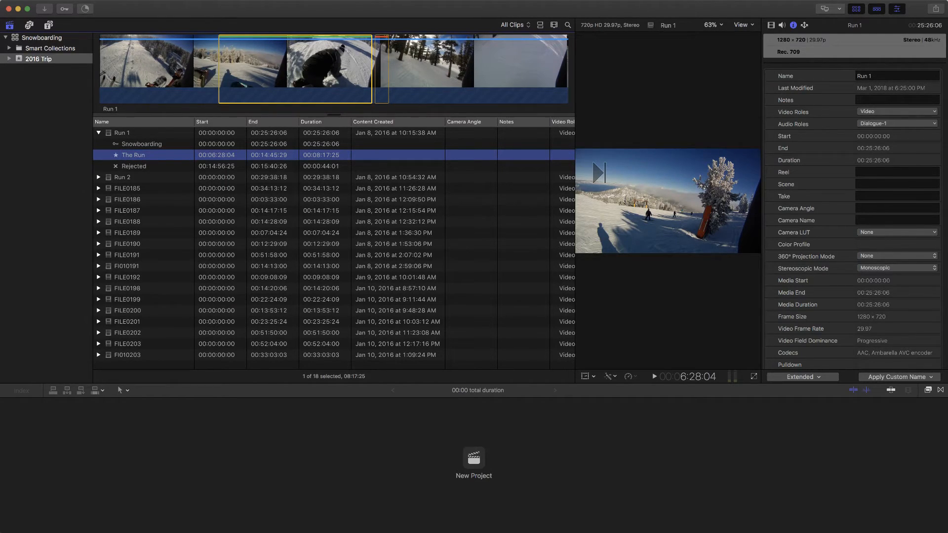
Rename the rejected range under Run 1 as Sitting.
{"action": "left_click", "coordinate": [137, 167]}
{"action": "left_click", "coordinate": [137, 168]}
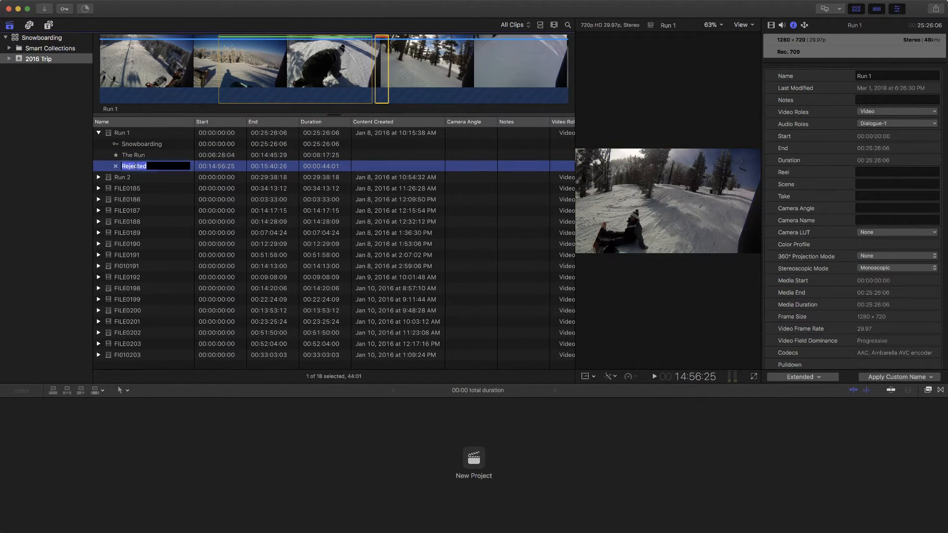
{"action": "type", "text": "Sitting"}
{"action": "key", "text": "Return"}
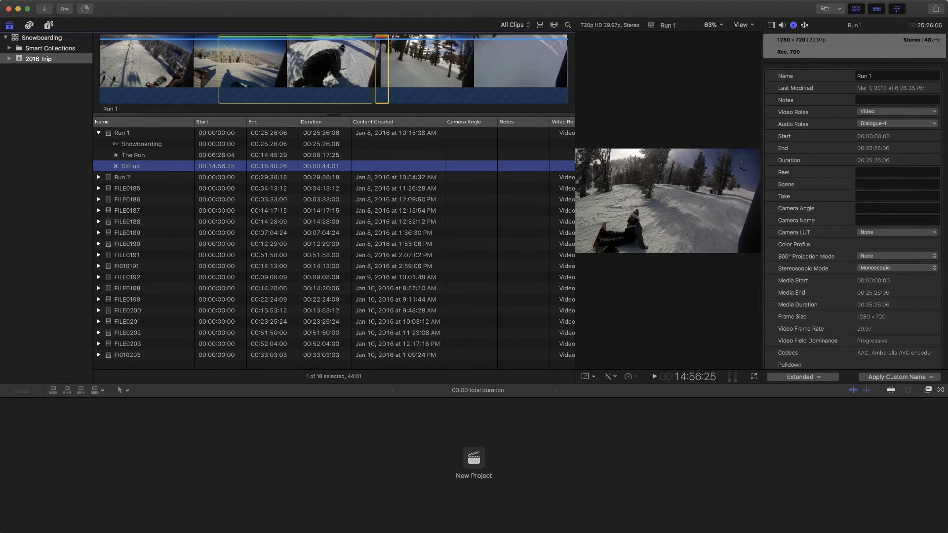
Select the The Run favorite and create a new project named Test.
{"action": "left_click", "coordinate": [151, 157]}
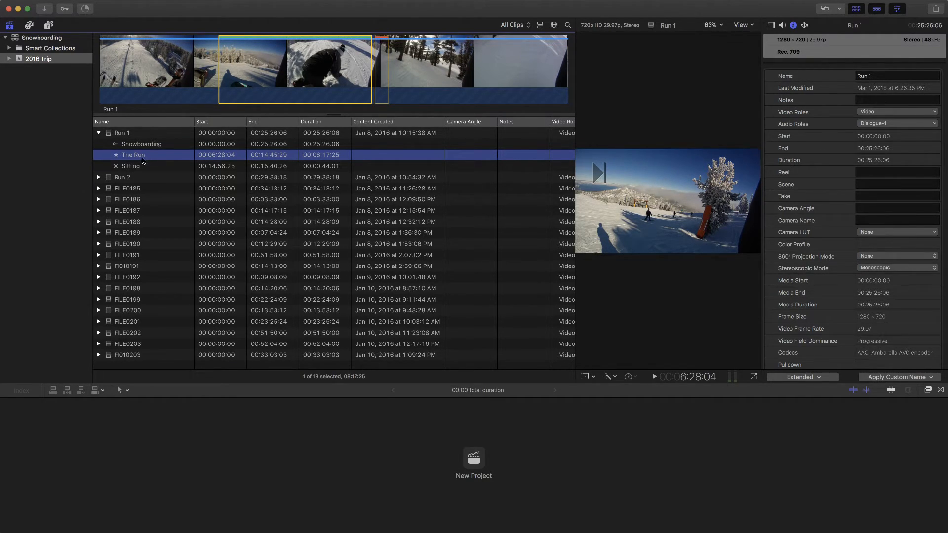
{"action": "left_click", "coordinate": [473, 458]}
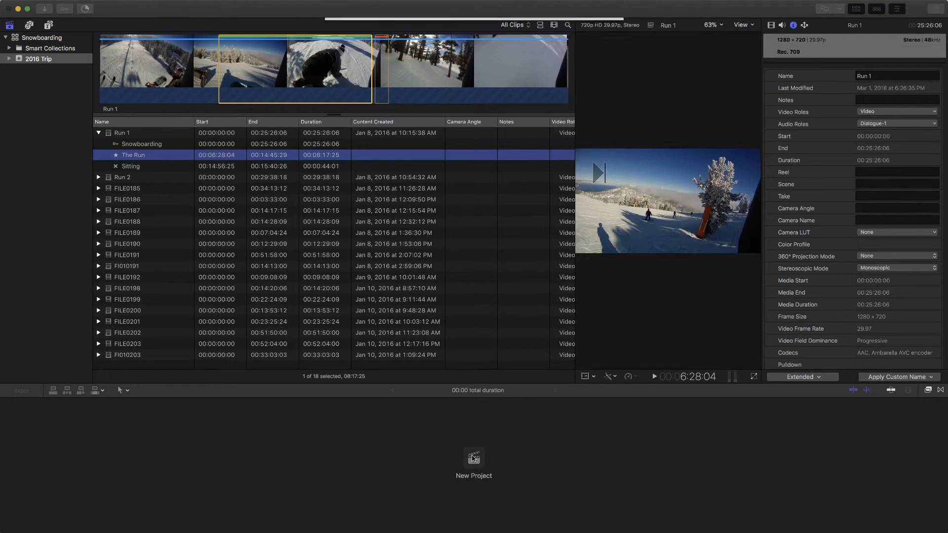
{"action": "type", "text": "Test"}
{"action": "key", "text": "Return"}
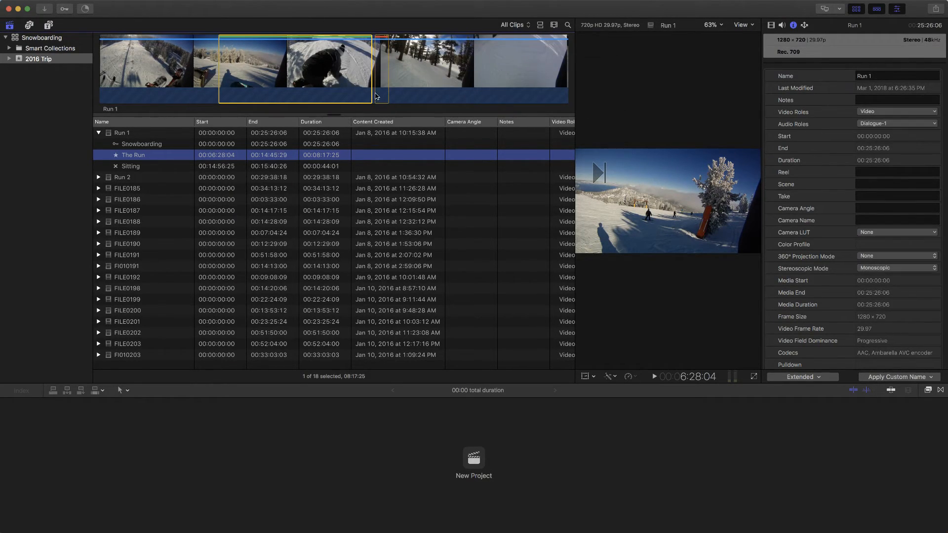
Add the The Run favorite to the Test timeline, show the inspector and fit the whole clip in the timeline.
{"action": "left_click_drag", "start_coordinate": [141, 189], "coordinate": [206, 464]}
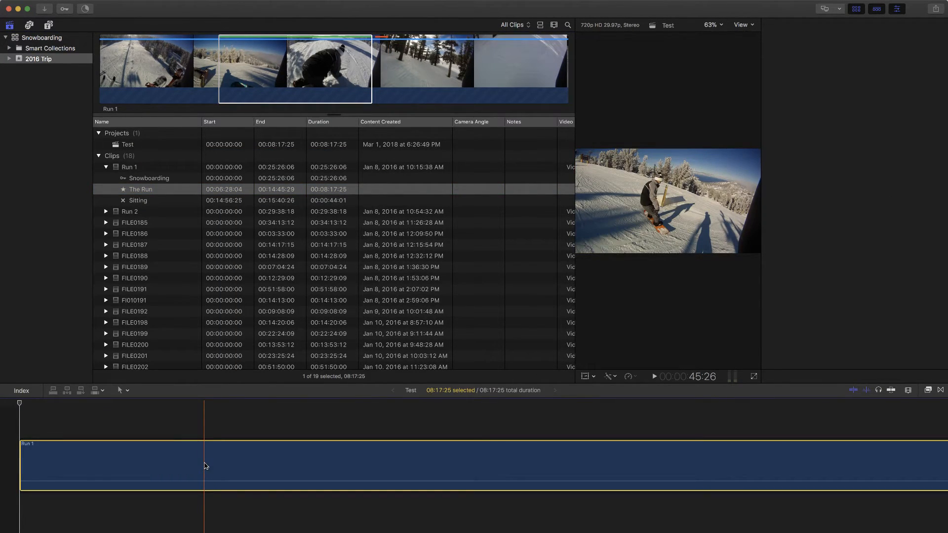
{"action": "key", "text": "super+4"}
{"action": "key", "text": "shift+z"}
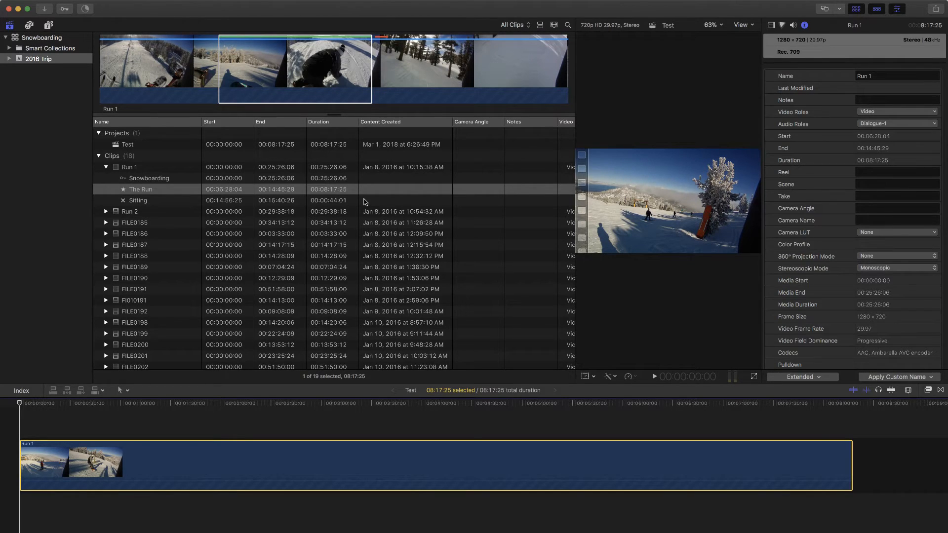
{"action": "left_click", "coordinate": [519, 28]}
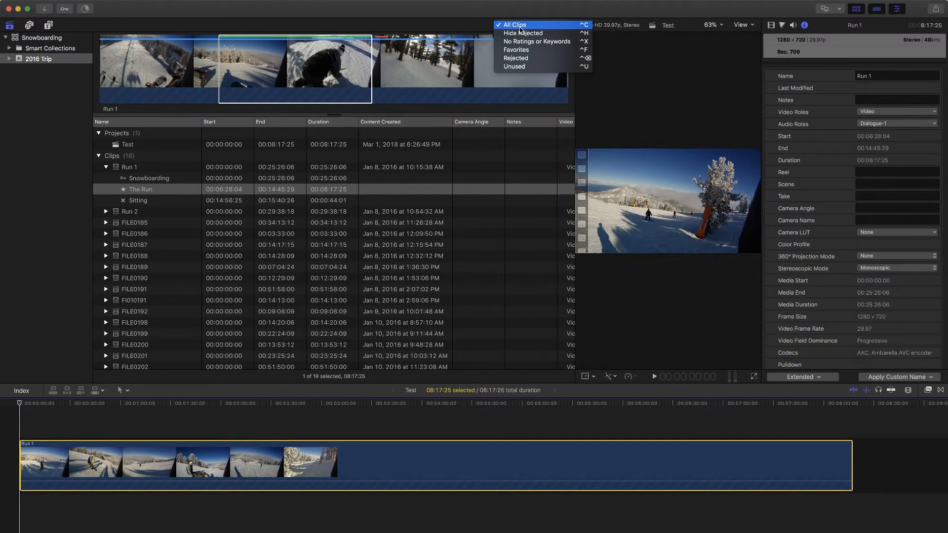
{"action": "left_click", "coordinate": [331, 72]}
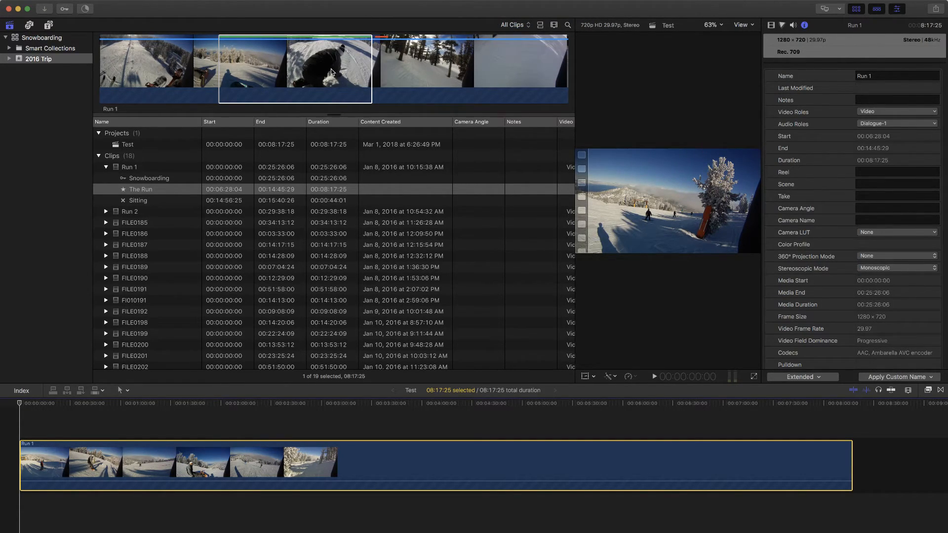
Examine the Snowboarding library's storage properties and return to the 2016 Trip event.
{"action": "left_click", "coordinate": [49, 38]}
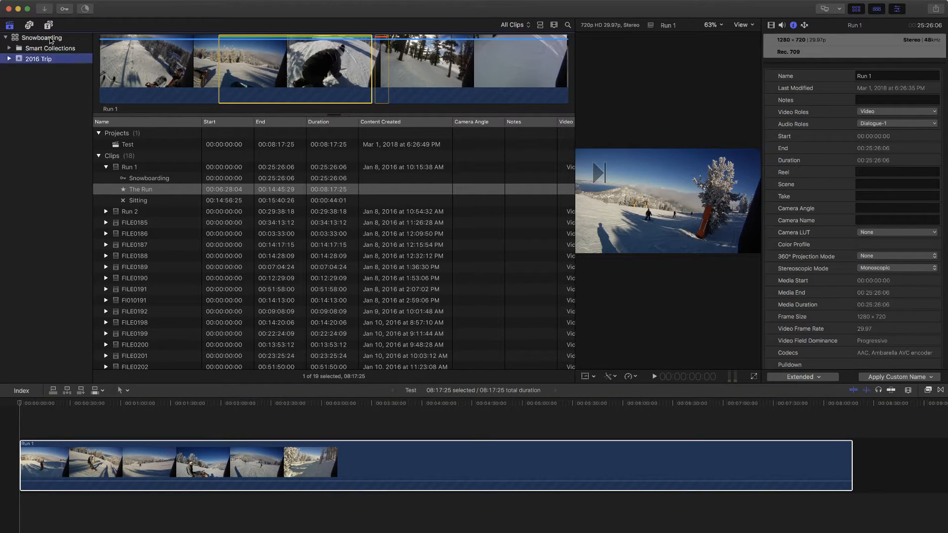
{"action": "left_click", "coordinate": [49, 38]}
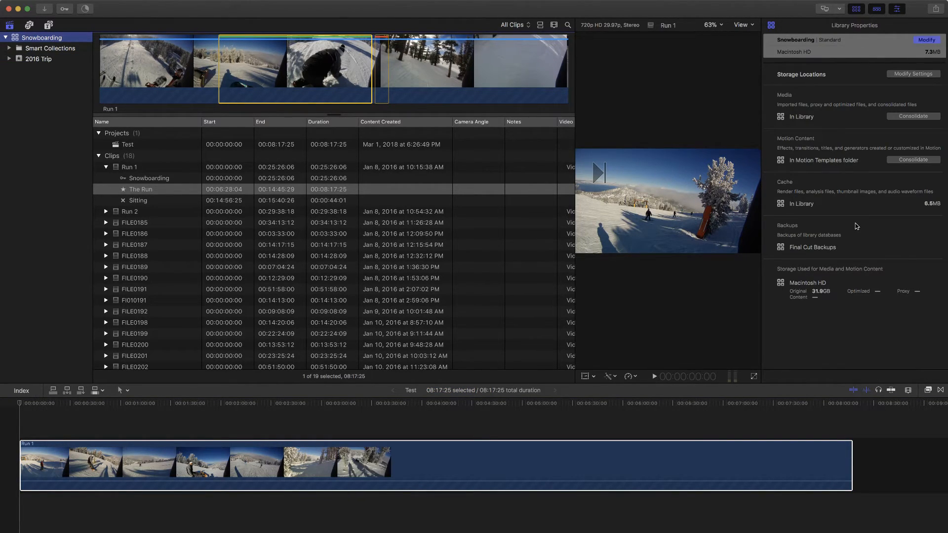
{"action": "left_click", "coordinate": [36, 60]}
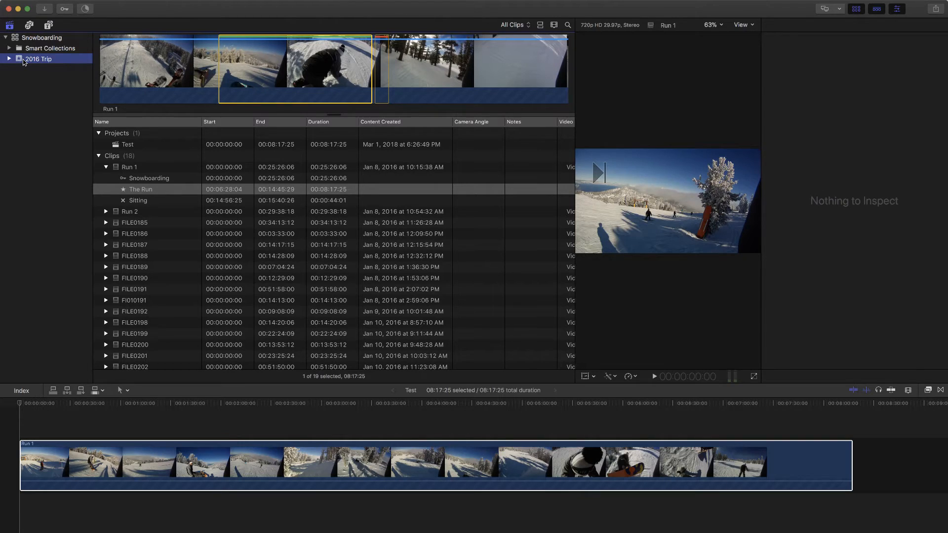
Check the clip appearance options, and switch the browser to filmstrip view and back to list view.
{"action": "mouse_move", "coordinate": [362, 3]}
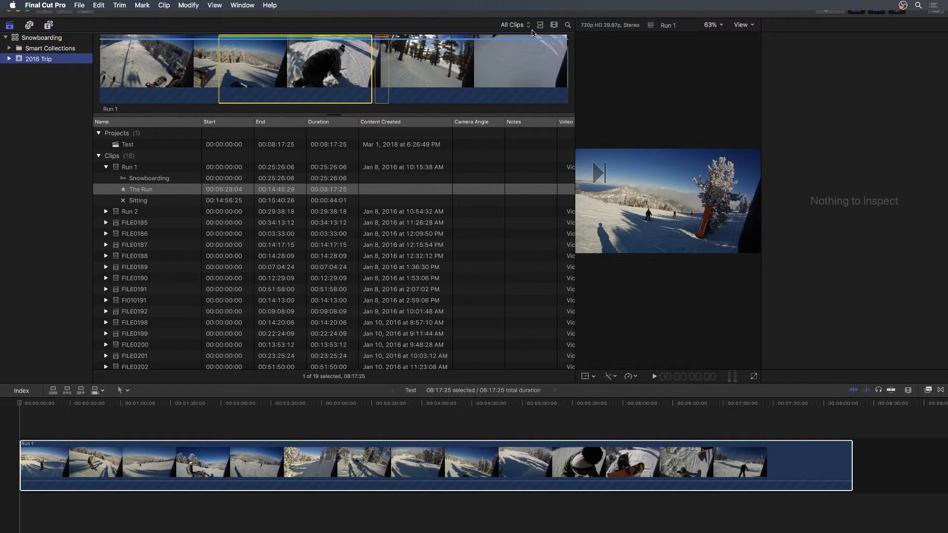
{"action": "left_click", "coordinate": [555, 27]}
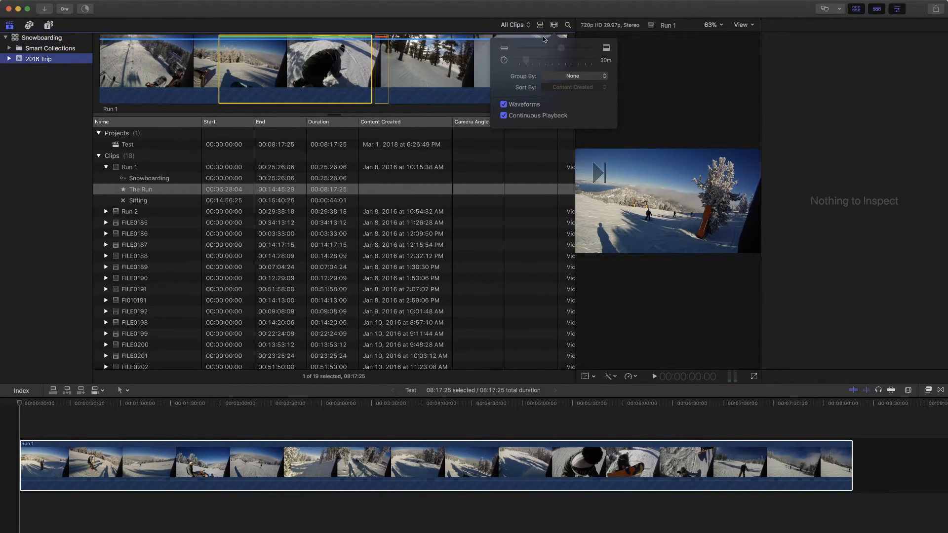
{"action": "left_click", "coordinate": [547, 30]}
{"action": "left_click", "coordinate": [547, 30]}
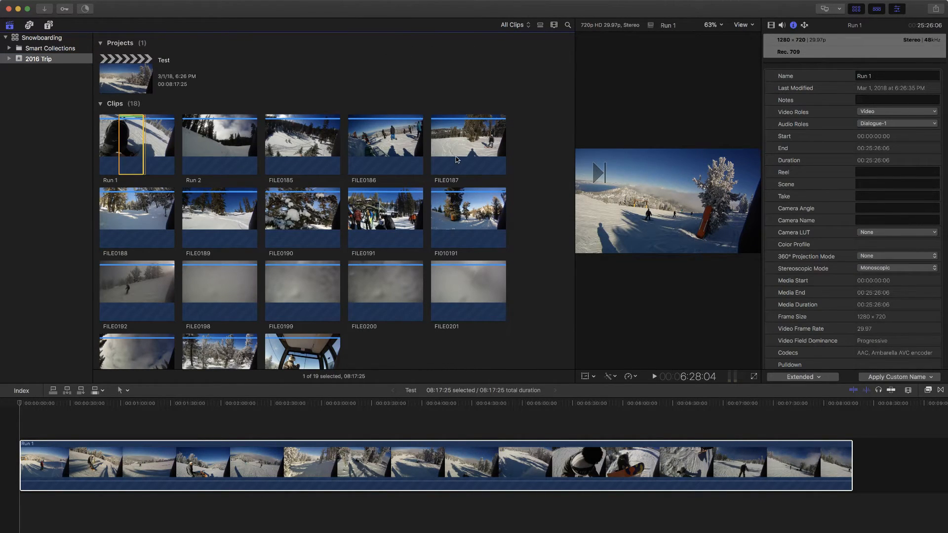
{"action": "left_click", "coordinate": [537, 25]}
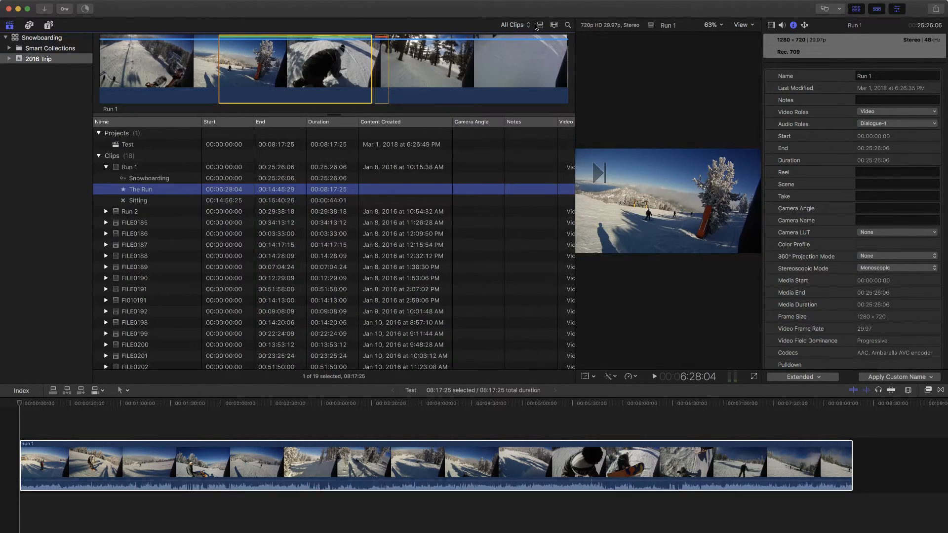
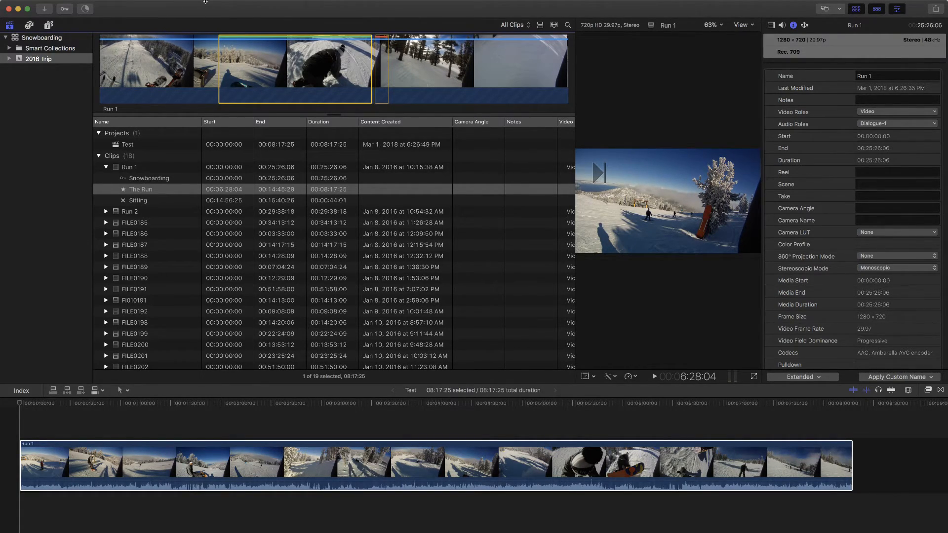
Find the Keyword Editor command through a search for "key", open the editor for Run 1 and reveal its keyword shortcuts.
{"action": "left_click", "coordinate": [235, 5]}
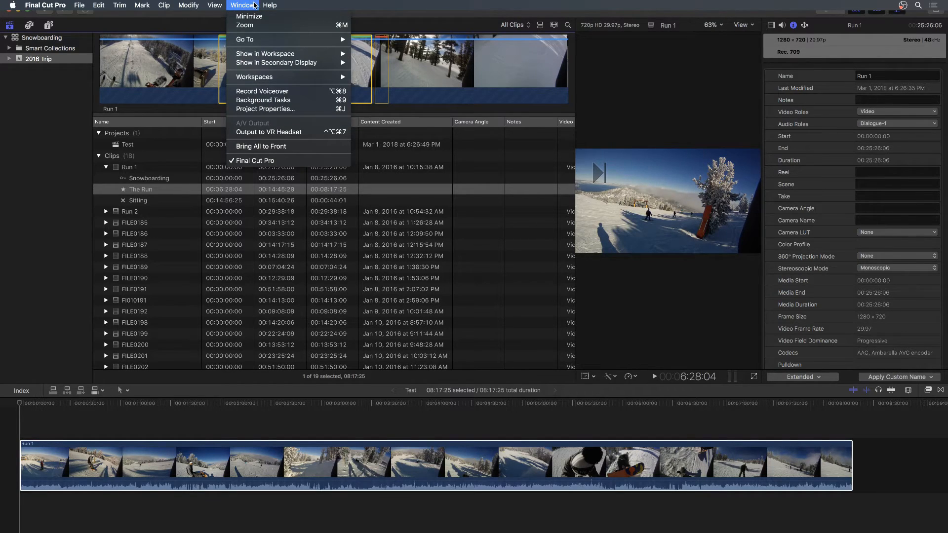
{"action": "mouse_move", "coordinate": [220, 5]}
{"action": "mouse_move", "coordinate": [271, 4]}
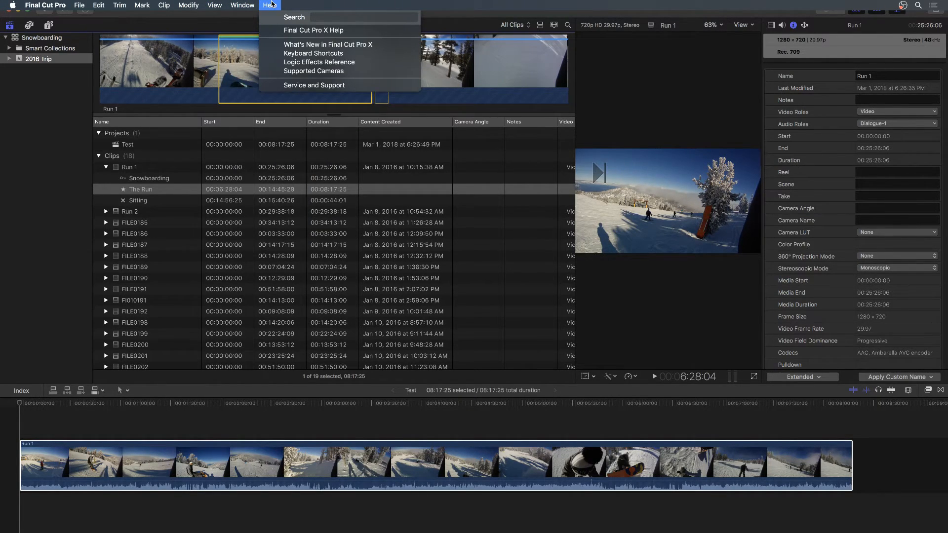
{"action": "type", "text": "key"}
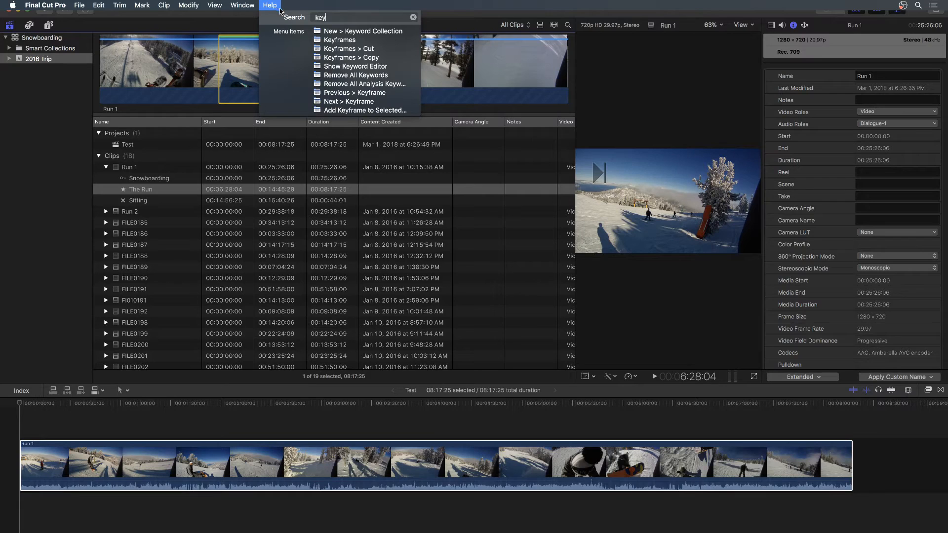
{"action": "mouse_move", "coordinate": [326, 69]}
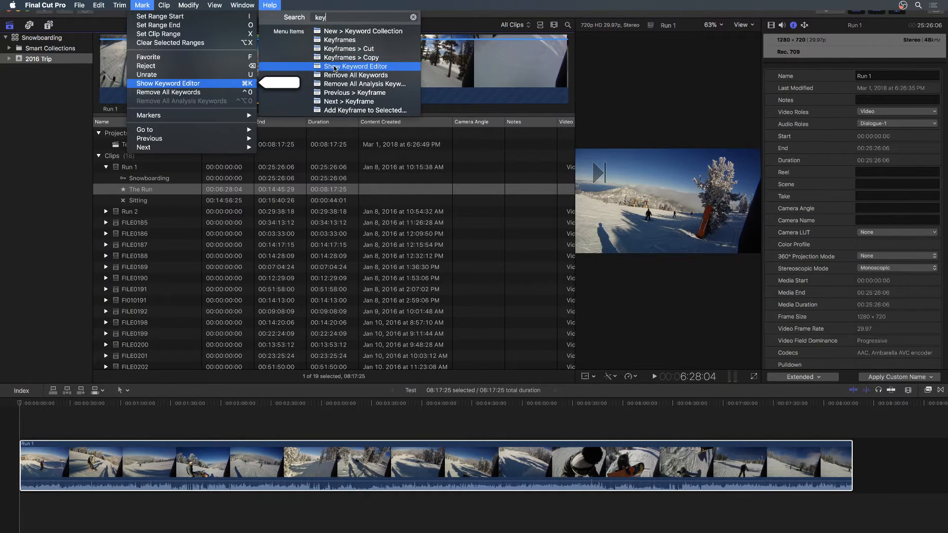
{"action": "left_click", "coordinate": [207, 83]}
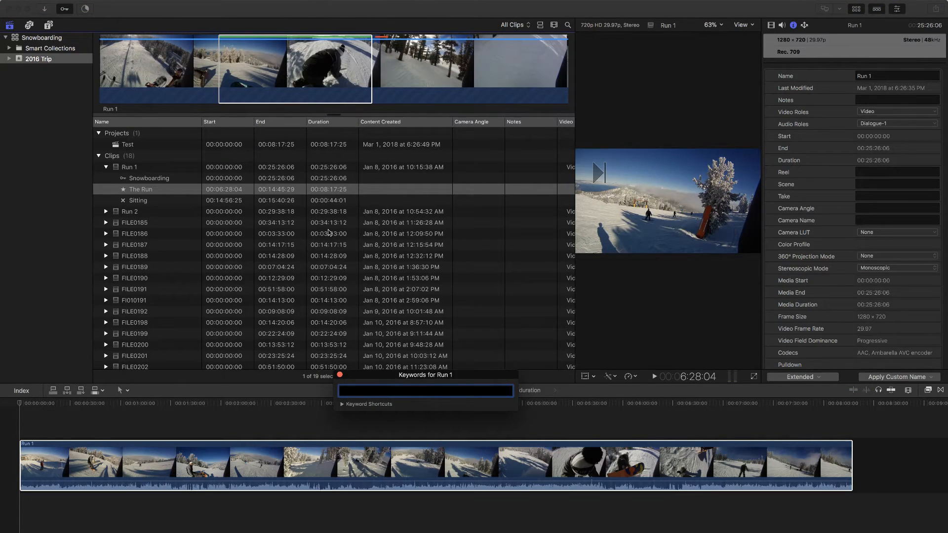
{"action": "left_click_drag", "start_coordinate": [477, 379], "coordinate": [469, 103]}
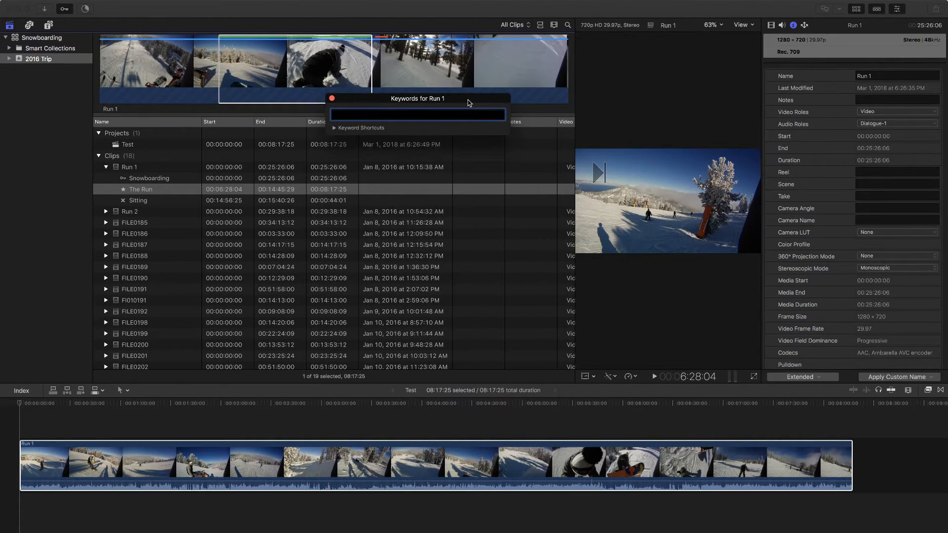
{"action": "left_click", "coordinate": [333, 128]}
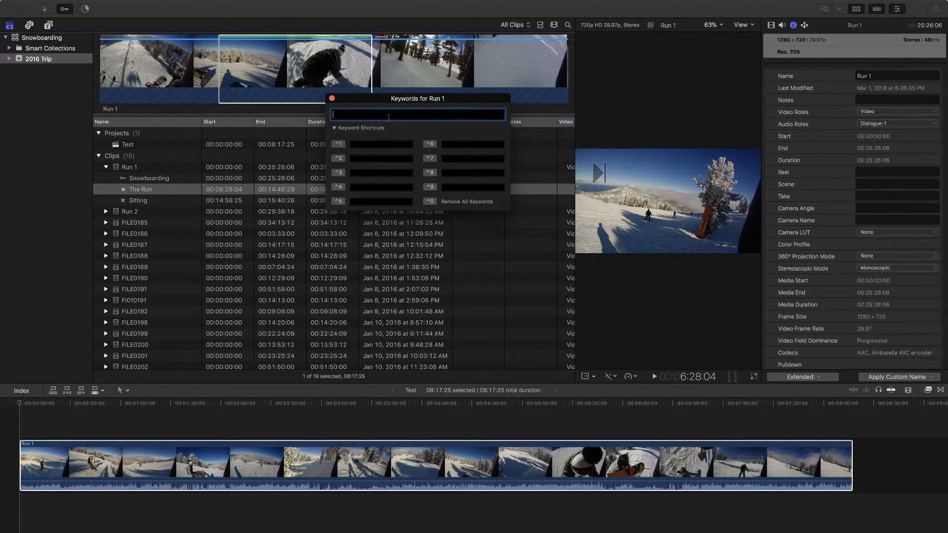
With Run 1 selected, assign the two people's first names to keyword shortcuts 1 and 2.
{"action": "left_click", "coordinate": [150, 168]}
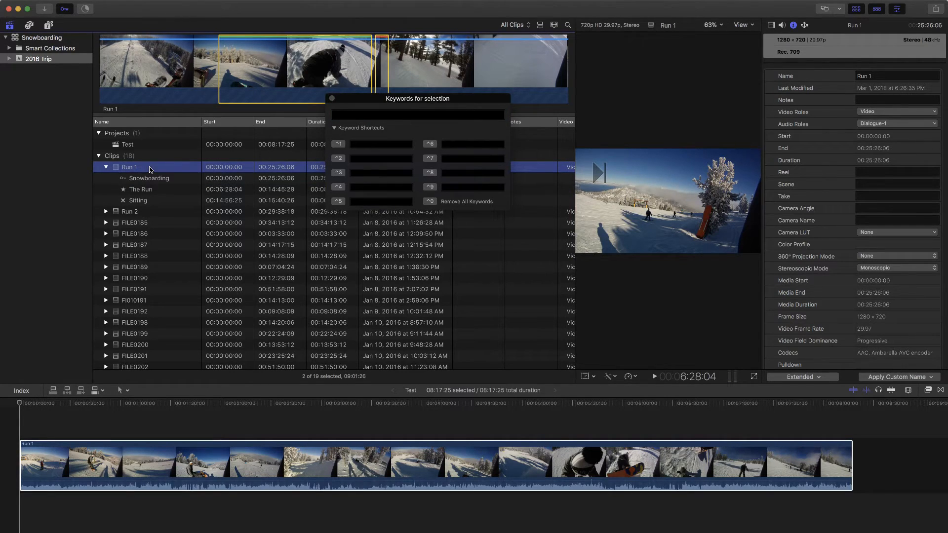
{"action": "left_click", "coordinate": [366, 143]}
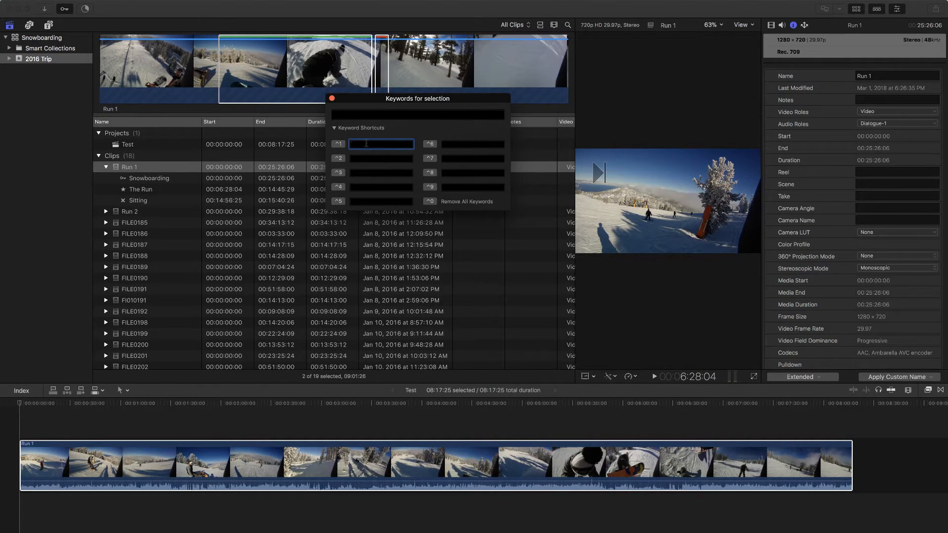
{"action": "type", "text": "Jan"}
{"action": "type", "text": "ed"}
{"action": "key", "text": "Tab"}
{"action": "type", "text": "Kim"}
{"action": "key", "text": "Tab"}
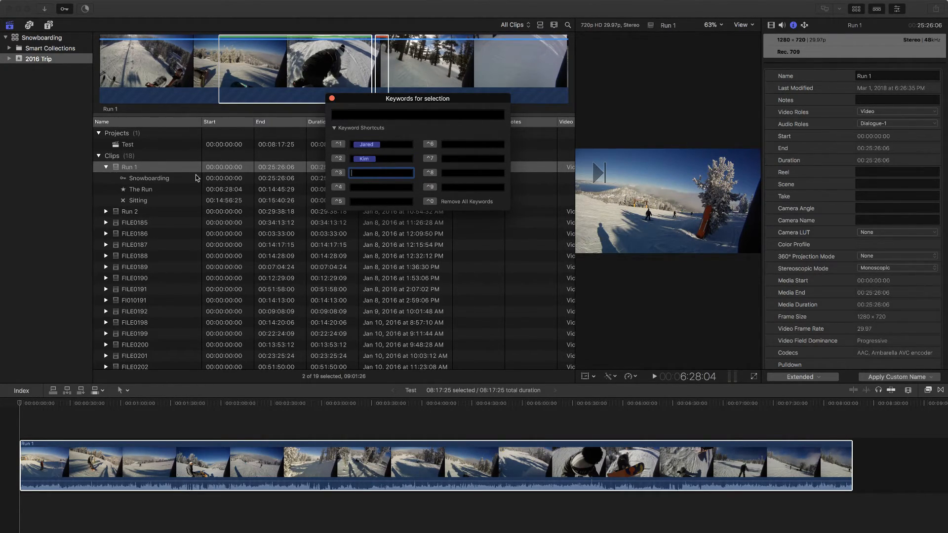
Apply both people's name keywords to the selected Run 1 ranges, check the first tagged range and close the Keyword Editor.
{"action": "left_click", "coordinate": [170, 167]}
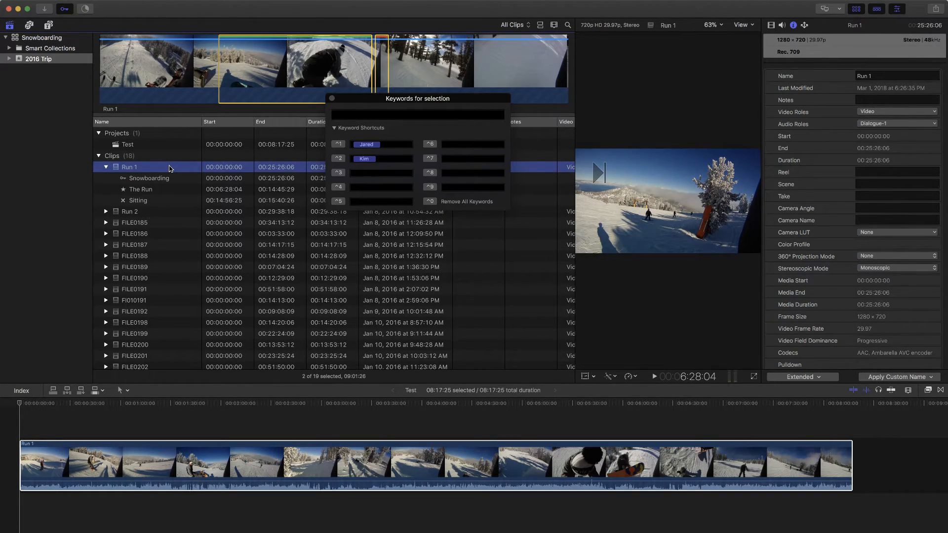
{"action": "key", "text": "ctrl+1"}
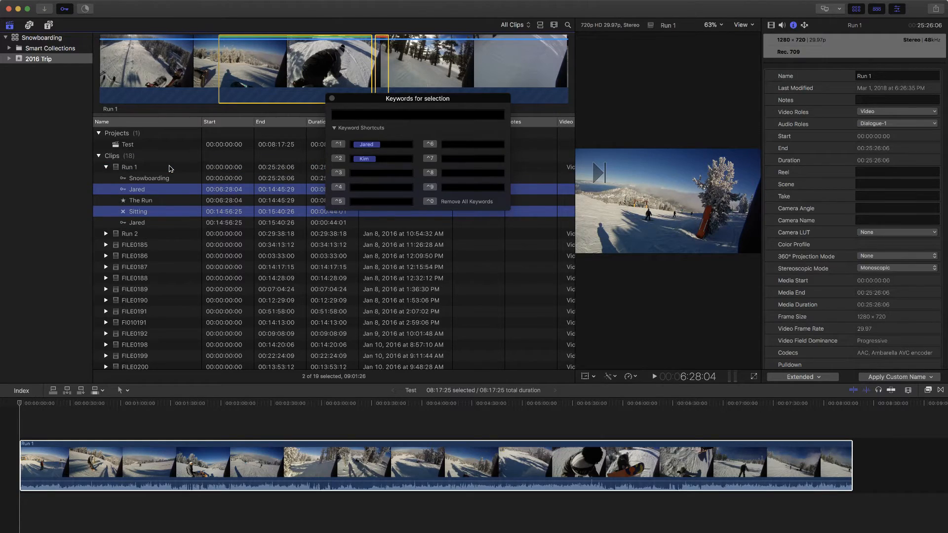
{"action": "key", "text": "ctrl+2"}
{"action": "left_click", "coordinate": [172, 178]}
{"action": "left_click", "coordinate": [170, 193]}
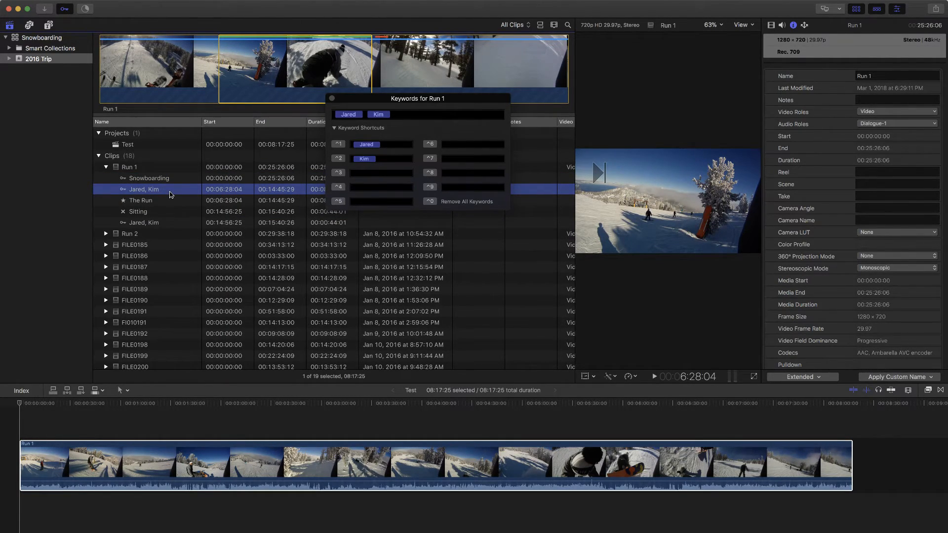
{"action": "left_click", "coordinate": [333, 98]}
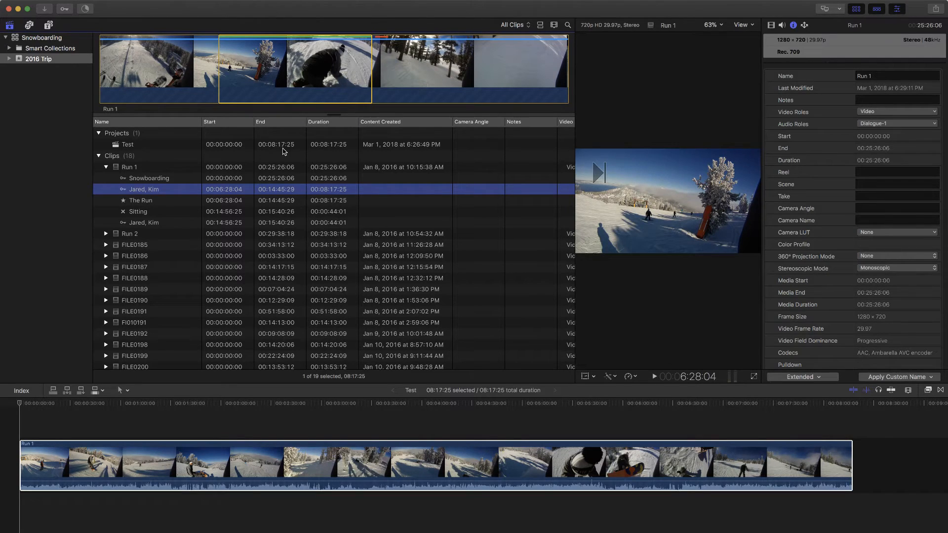
Select Run 1's Snowboarding keyword range, expand the Smart Collections and view the Favorites and Projects collections.
{"action": "left_click", "coordinate": [149, 179]}
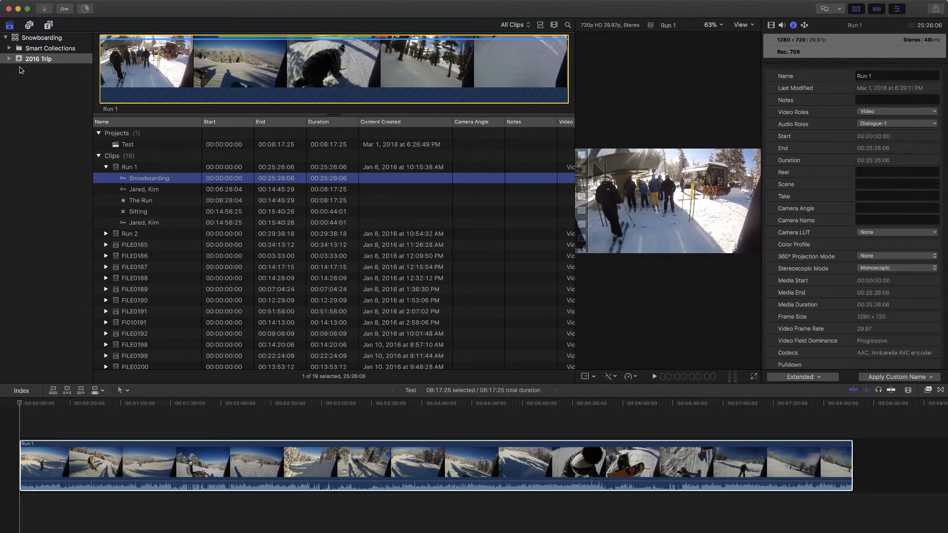
{"action": "left_click", "coordinate": [10, 49]}
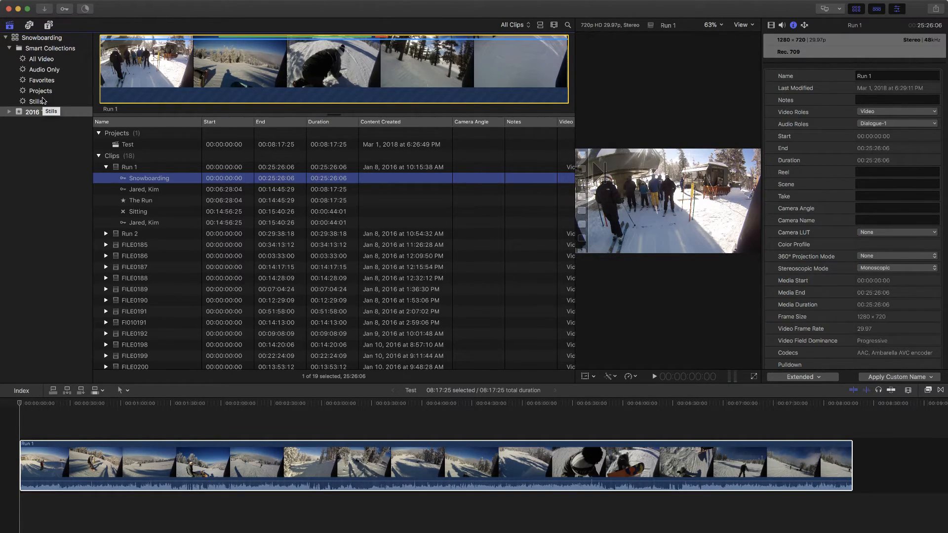
{"action": "left_click", "coordinate": [44, 81]}
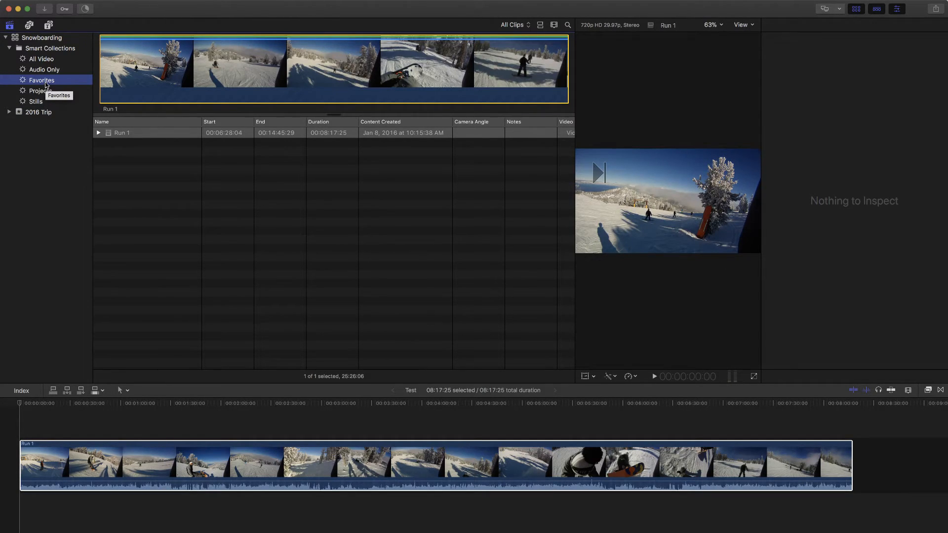
{"action": "left_click", "coordinate": [51, 93]}
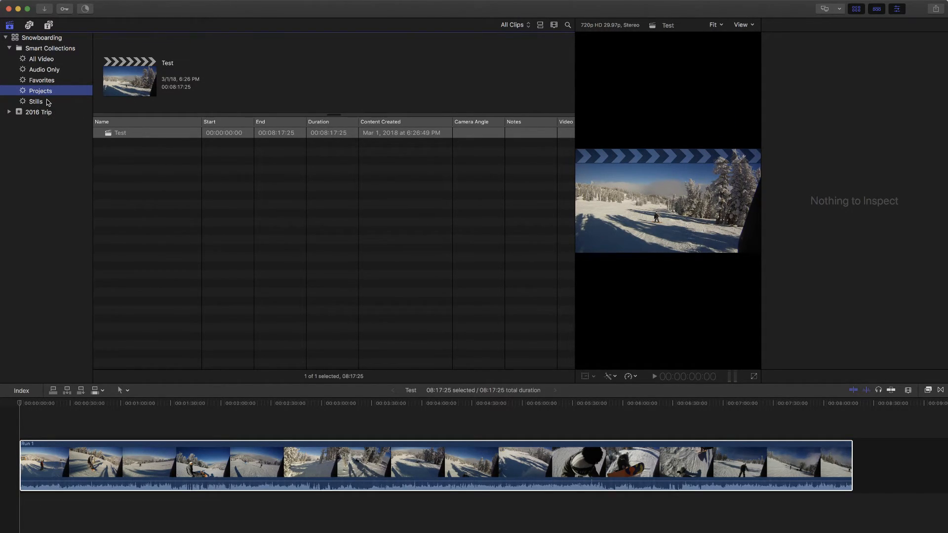
Expand the 2016 Trip event and view the first person's keyword collection and the Snowboarding collection.
{"action": "left_click", "coordinate": [9, 114]}
{"action": "left_click", "coordinate": [40, 113]}
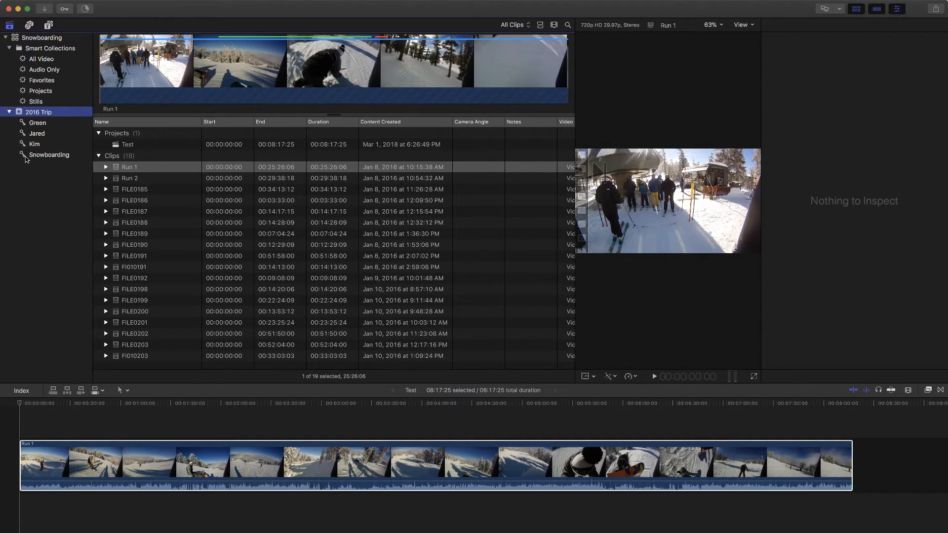
{"action": "left_click", "coordinate": [43, 134]}
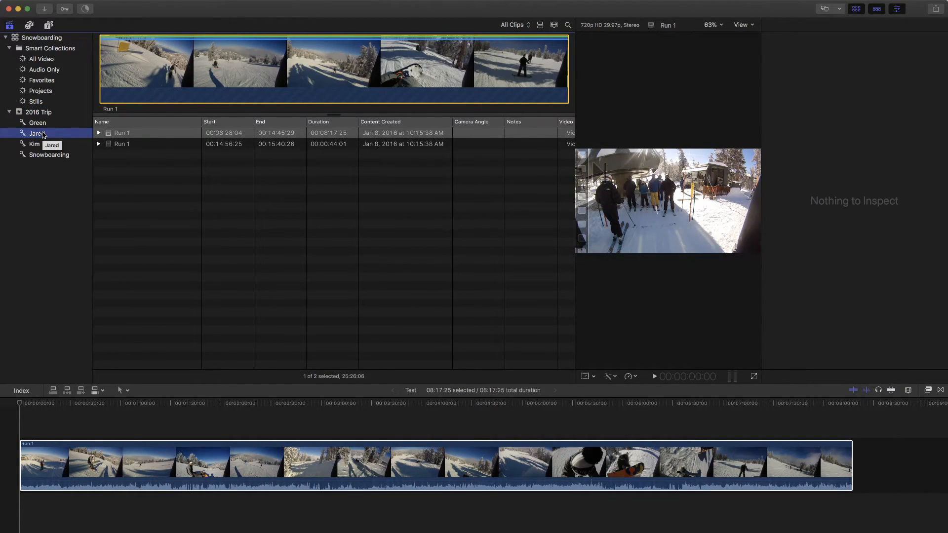
{"action": "left_click", "coordinate": [49, 156]}
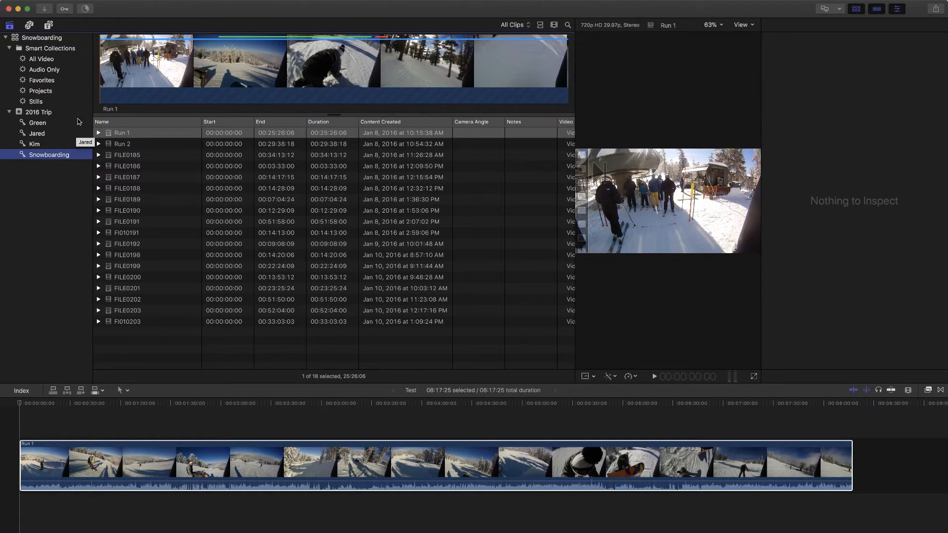
Create a new folder in the 2016 Trip event and move the two people's keyword collections into it.
{"action": "left_click", "coordinate": [81, 5]}
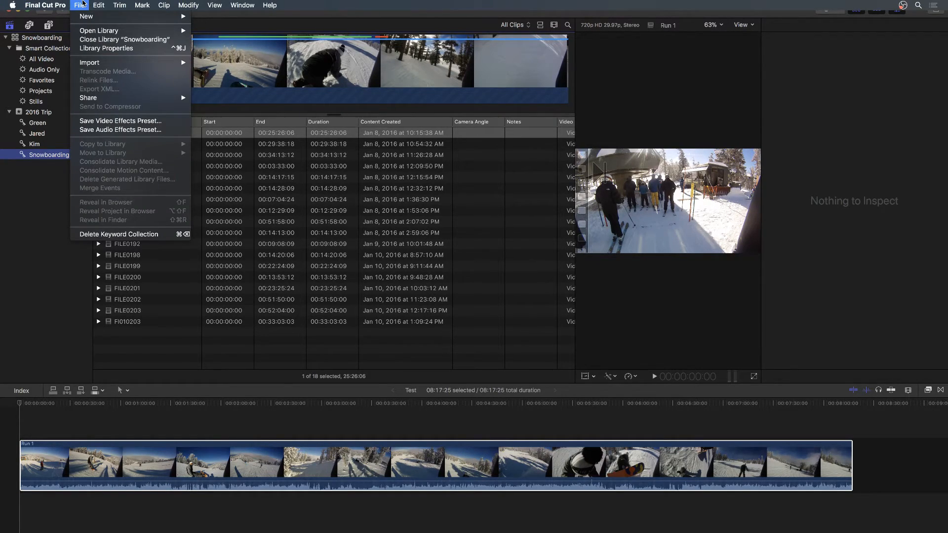
{"action": "mouse_move", "coordinate": [87, 20]}
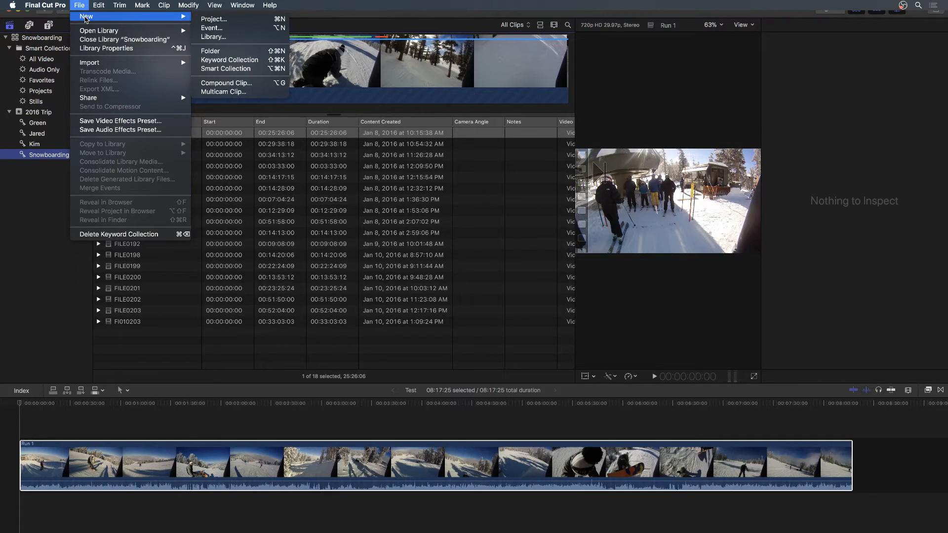
{"action": "left_click", "coordinate": [249, 51]}
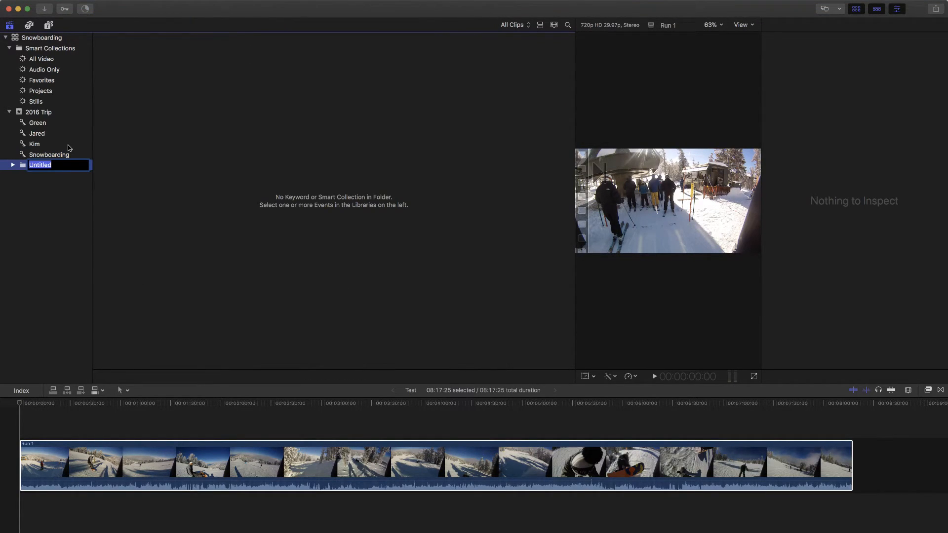
{"action": "mouse_move", "coordinate": [47, 155]}
{"action": "left_mouse_down"}
{"action": "mouse_move", "coordinate": [52, 166]}
{"action": "mouse_move", "coordinate": [49, 137]}
{"action": "mouse_move", "coordinate": [39, 163]}
{"action": "mouse_move", "coordinate": [31, 111]}
{"action": "mouse_move", "coordinate": [34, 167]}
{"action": "left_mouse_up"}
{"action": "left_click_drag", "start_coordinate": [36, 135], "coordinate": [35, 155]}
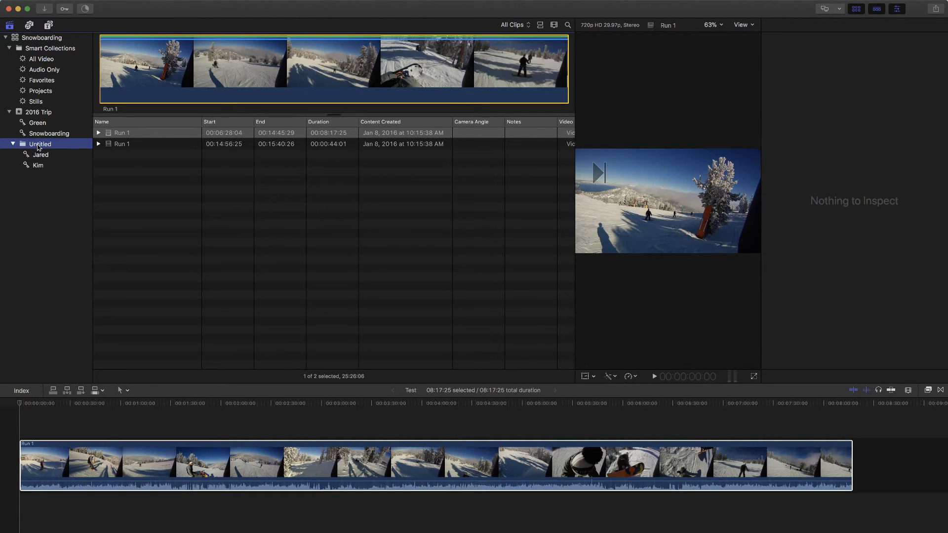
Rename the new folder as People, then collapse and expand it.
{"action": "left_click", "coordinate": [38, 144]}
{"action": "type", "text": "People"}
{"action": "key", "text": "Return"}
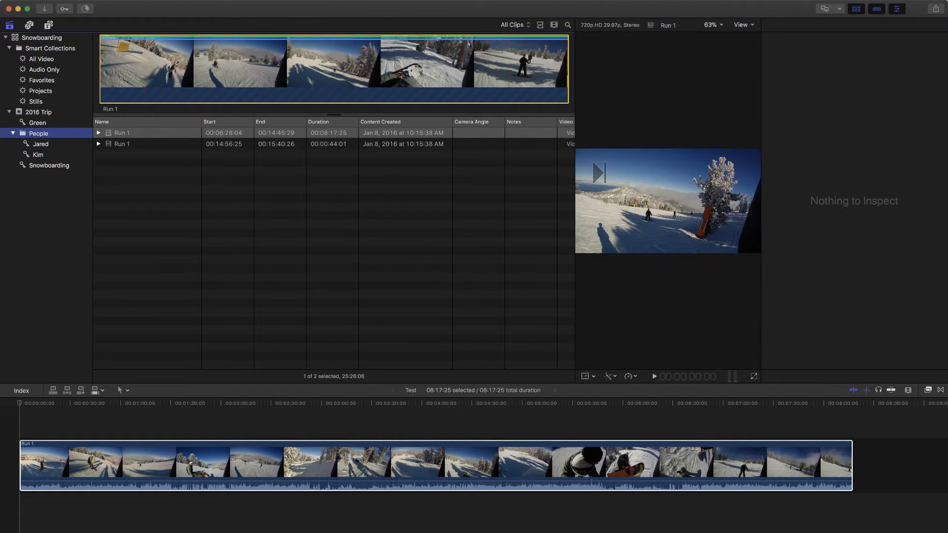
{"action": "left_click", "coordinate": [13, 134]}
{"action": "left_click", "coordinate": [12, 133]}
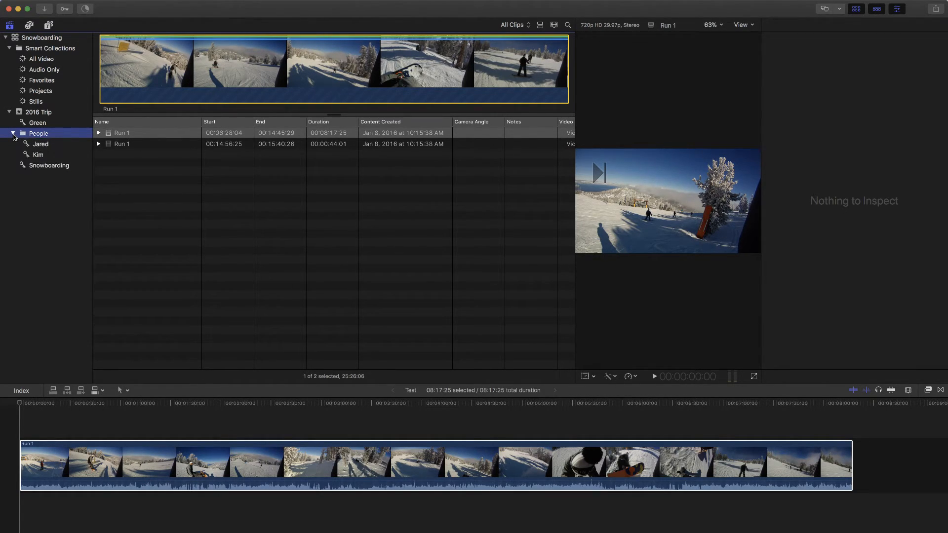
View the two people's keyword collections in the People folder and the Green collection.
{"action": "left_click", "coordinate": [45, 144]}
{"action": "left_click", "coordinate": [46, 155]}
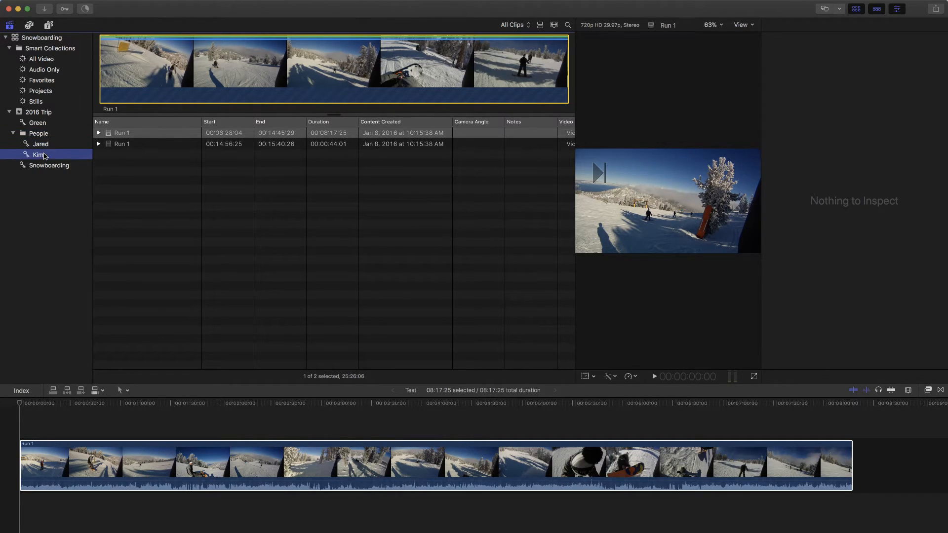
{"action": "left_click", "coordinate": [48, 124]}
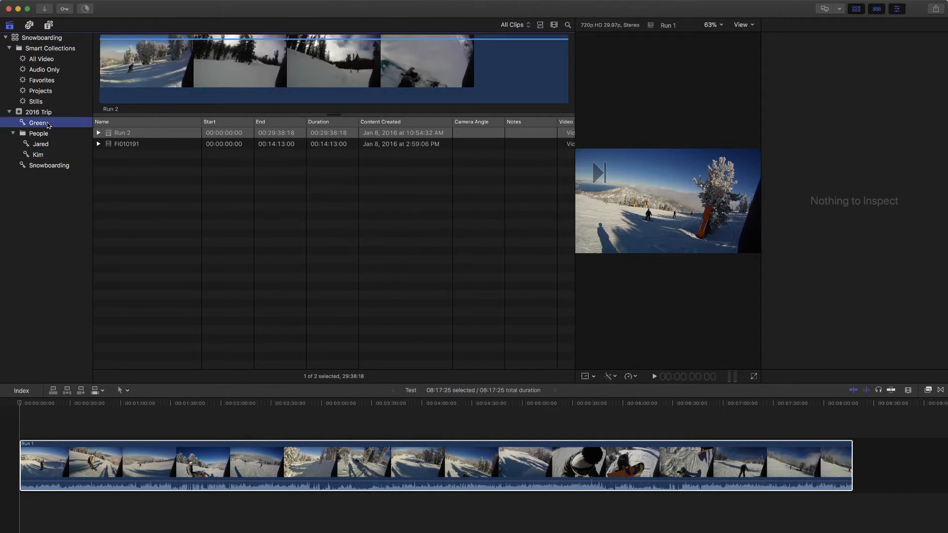
Create a new keyword collection named Lift in the 2016 Trip event.
{"action": "left_click", "coordinate": [78, 6]}
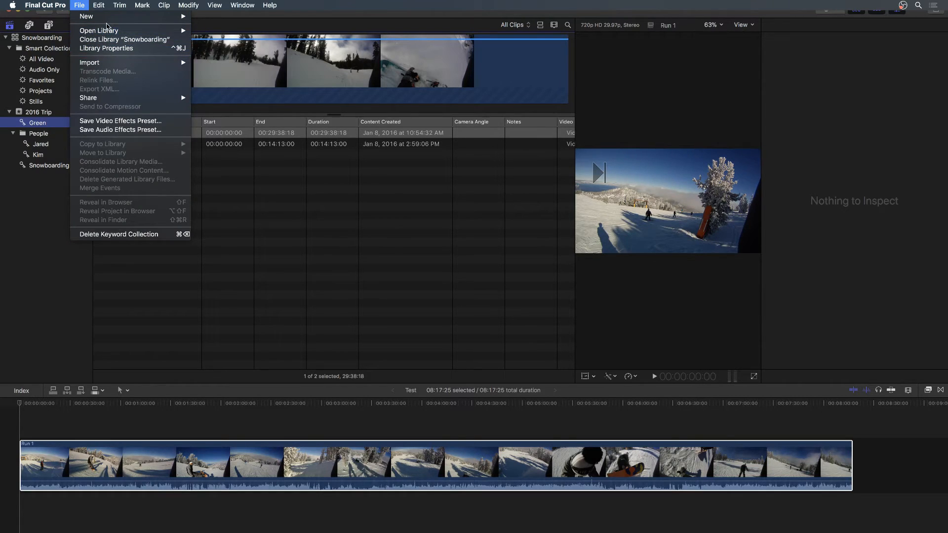
{"action": "mouse_move", "coordinate": [143, 18]}
{"action": "left_click", "coordinate": [239, 63]}
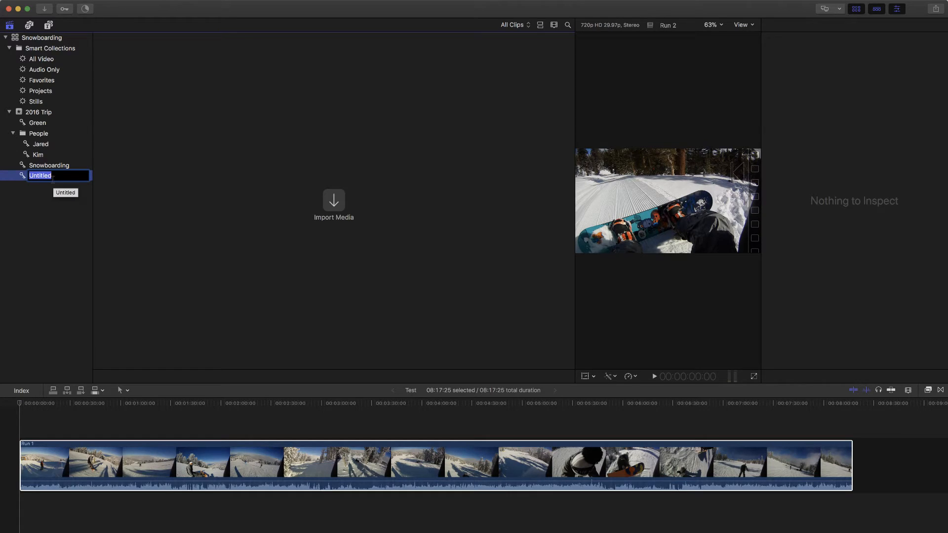
{"action": "type", "text": "Lift"}
{"action": "key", "text": "Return"}
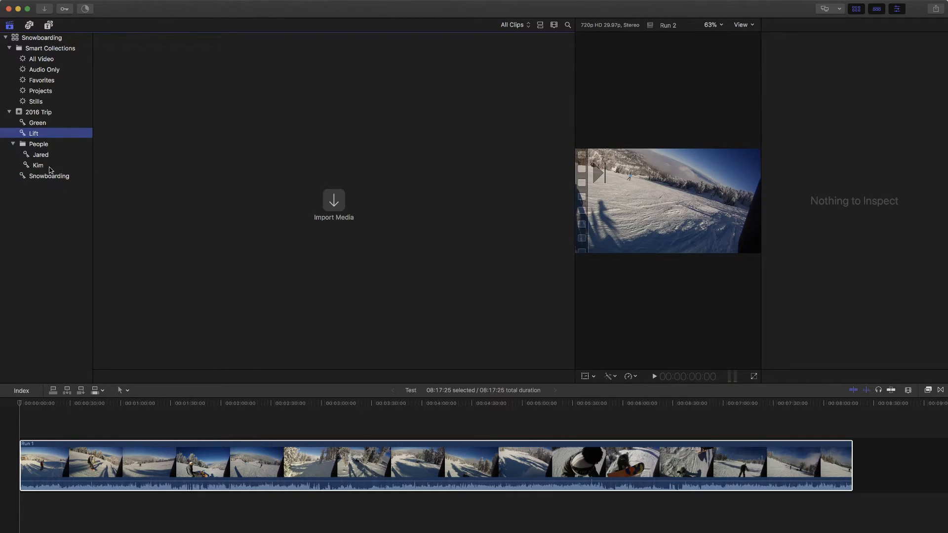
Add Run 1's range from its start to about 4:11 to the Lift keyword collection and view that collection.
{"action": "left_click", "coordinate": [55, 112]}
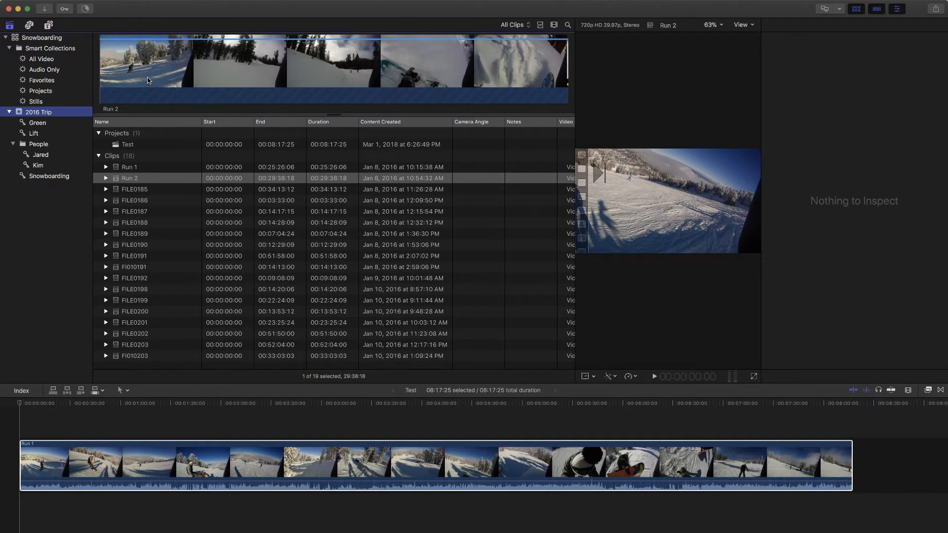
{"action": "key", "text": "super+4"}
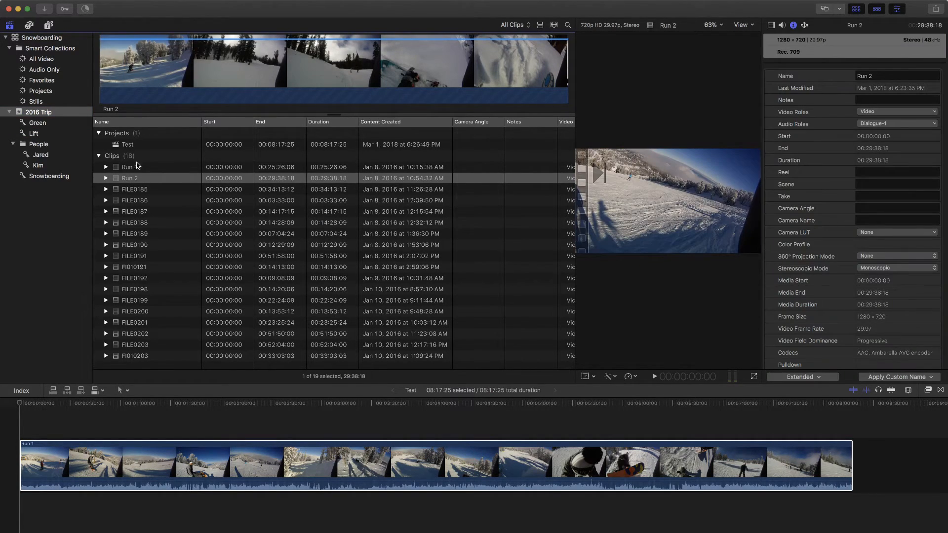
{"action": "left_click", "coordinate": [124, 167]}
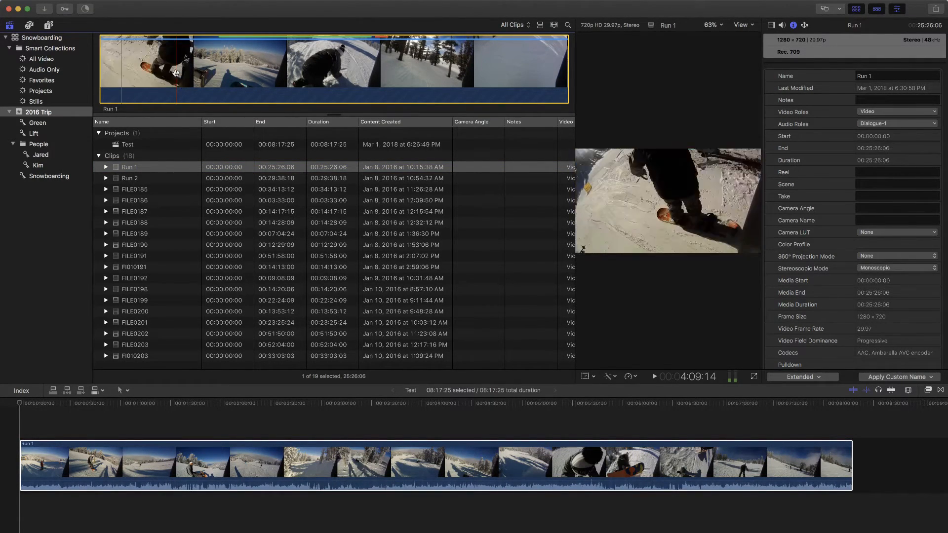
{"action": "key", "text": "o"}
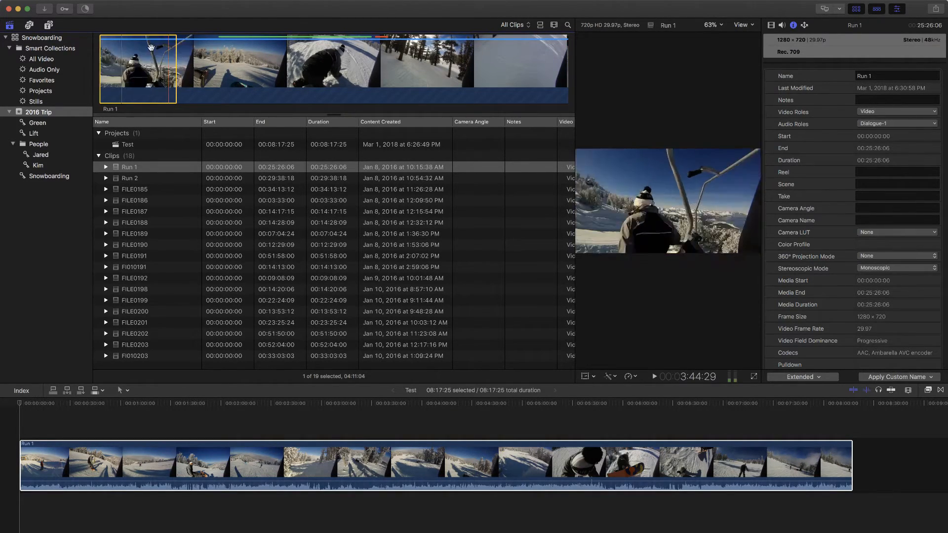
{"action": "left_click_drag", "start_coordinate": [143, 71], "coordinate": [42, 135]}
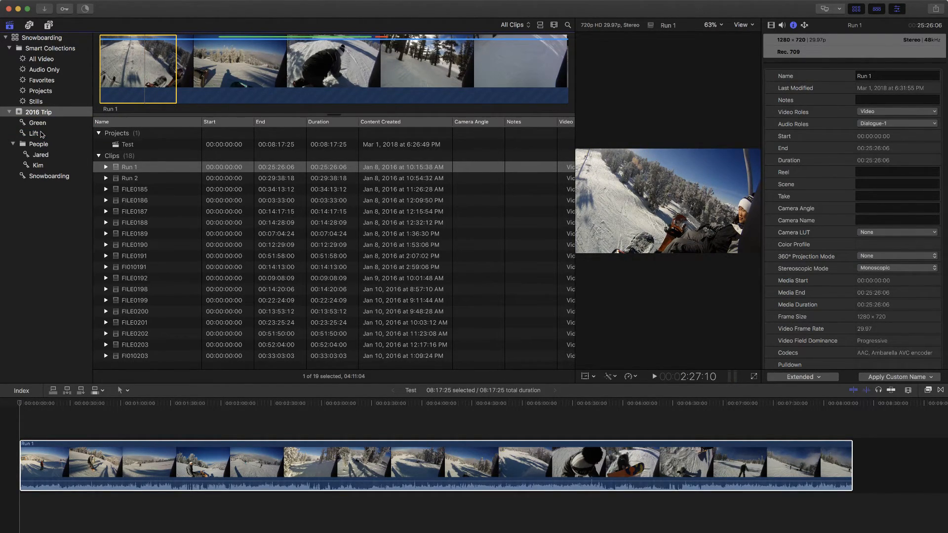
{"action": "left_click", "coordinate": [41, 134]}
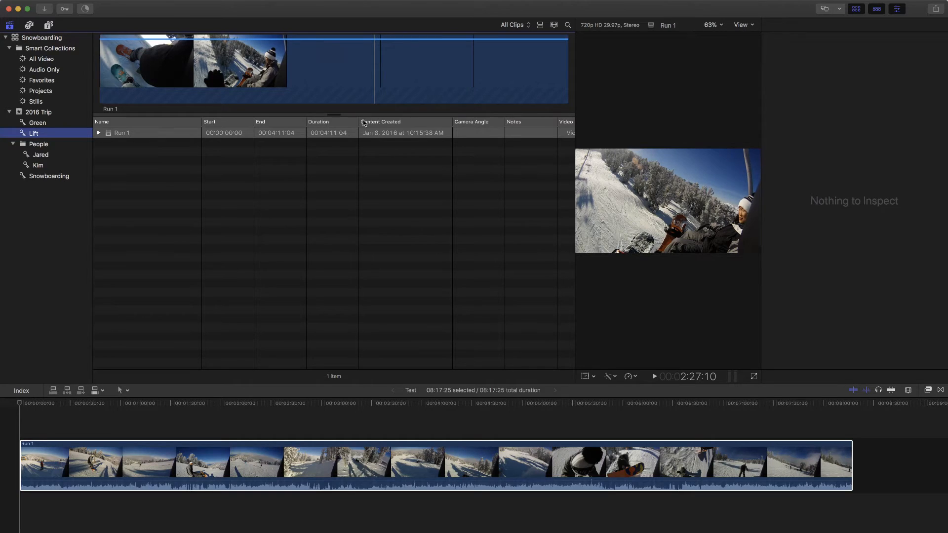
Create a new smart collection in the 2016 Trip event and open its criteria, keeping the match option at All.
{"action": "left_click", "coordinate": [80, 4]}
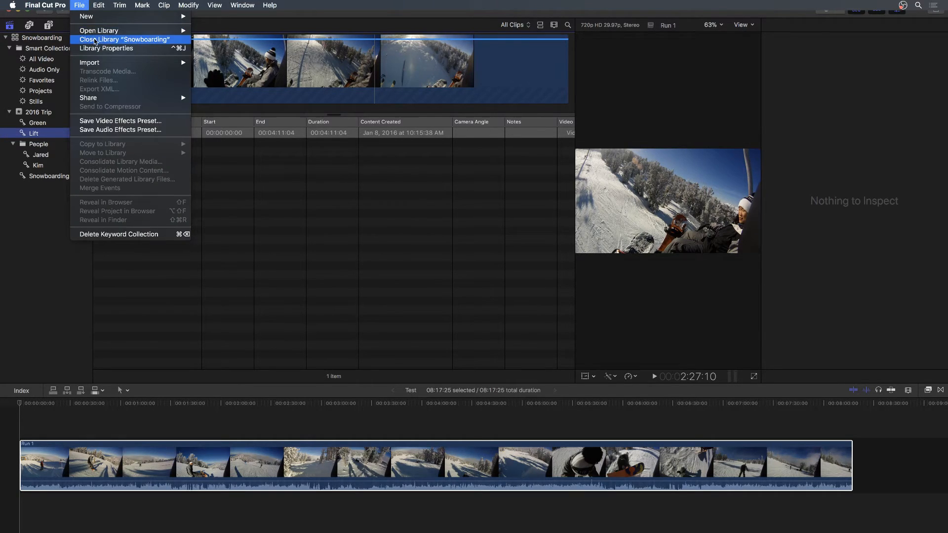
{"action": "mouse_move", "coordinate": [96, 16]}
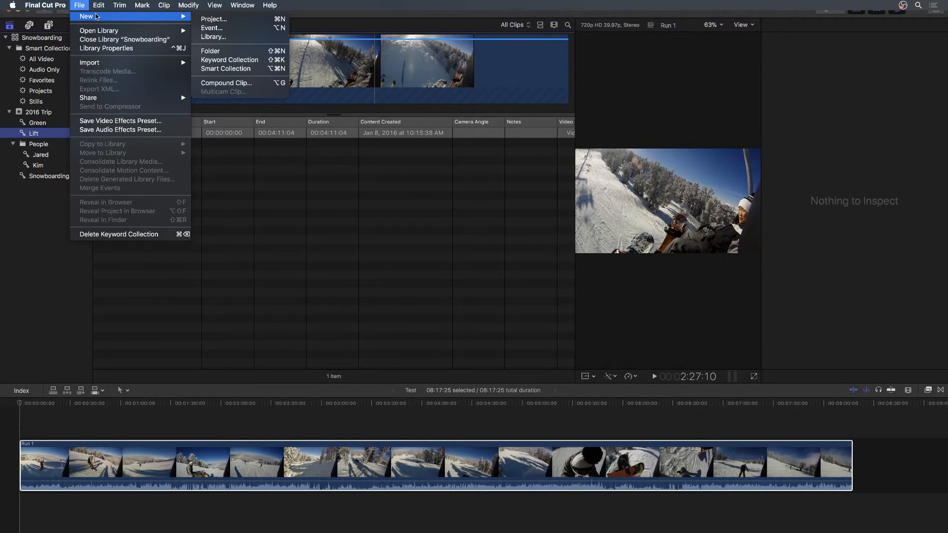
{"action": "left_click", "coordinate": [239, 69]}
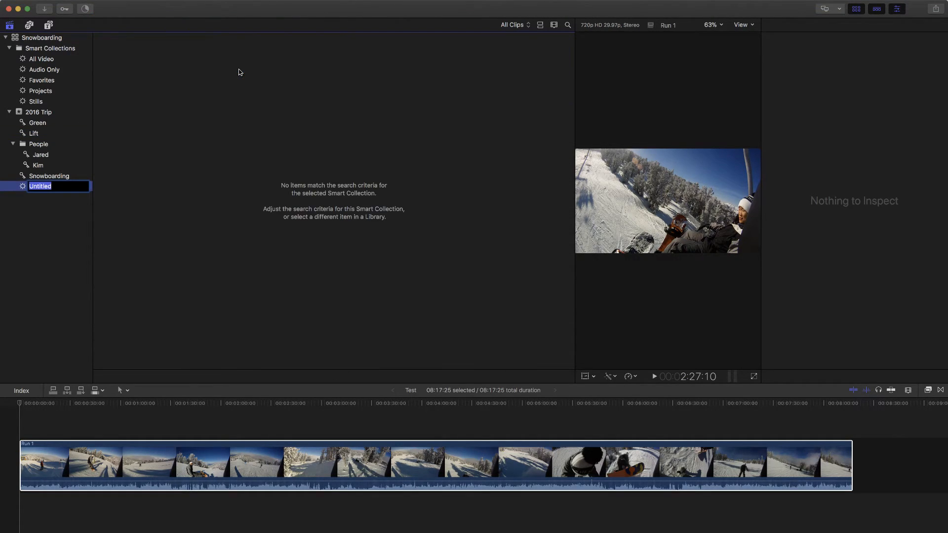
{"action": "left_click", "coordinate": [33, 206]}
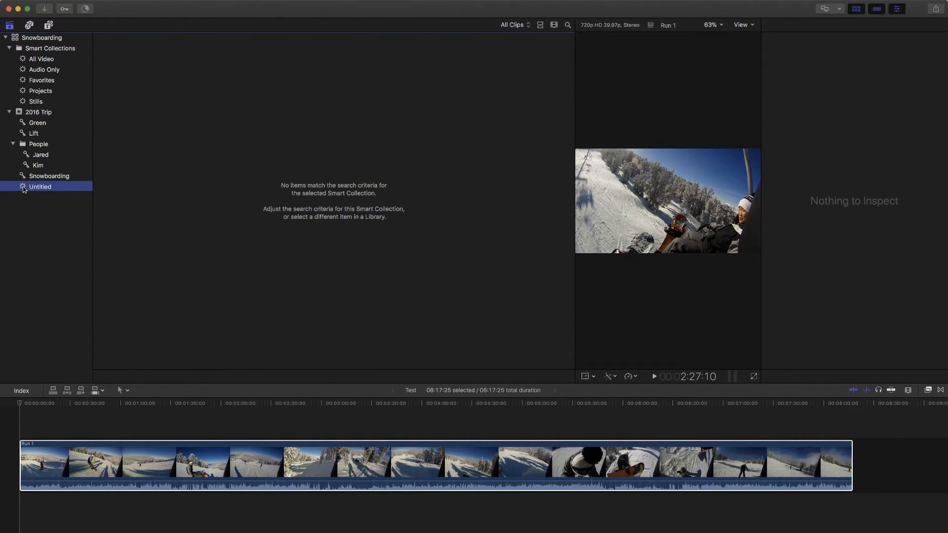
{"action": "double_click", "coordinate": [25, 188]}
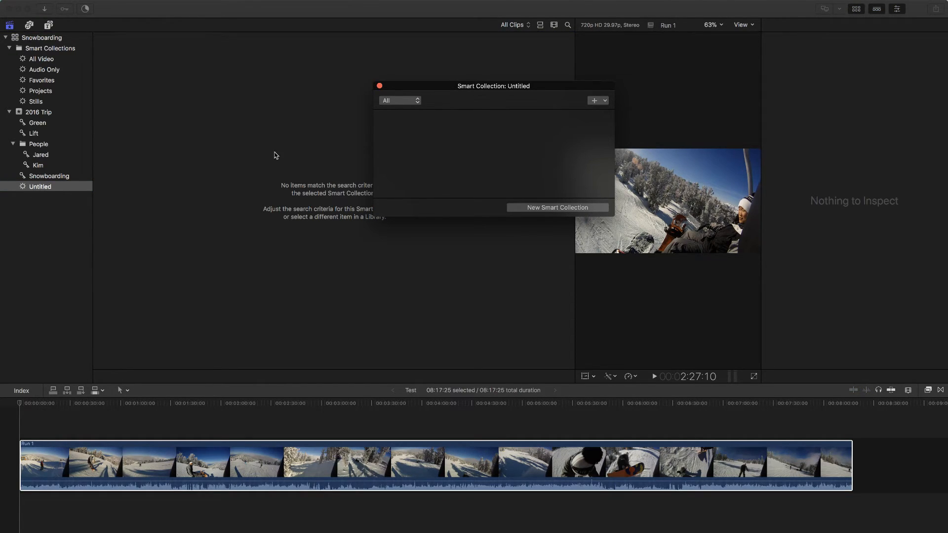
{"action": "left_click", "coordinate": [417, 101]}
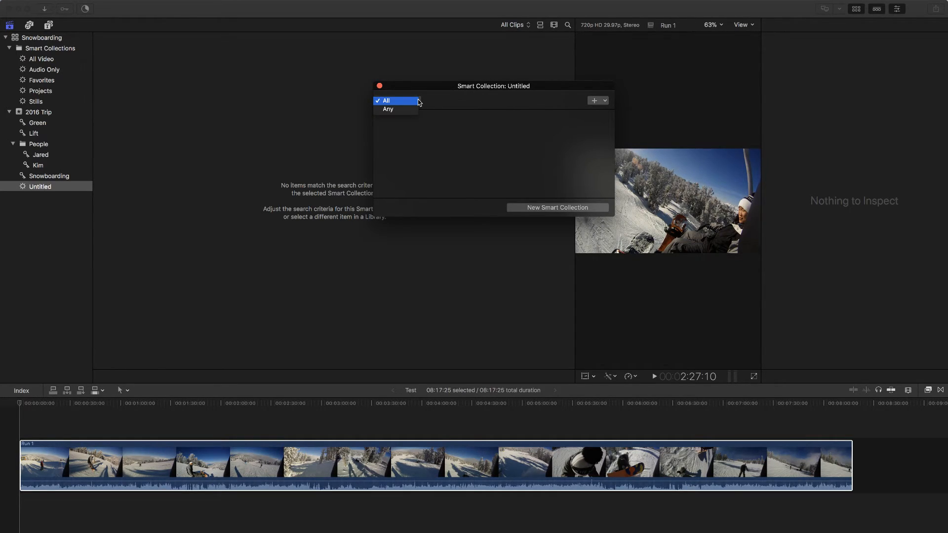
{"action": "left_click", "coordinate": [418, 101]}
{"action": "left_click", "coordinate": [401, 102]}
Add a Date criterion to the smart collection with Content Created set to is before.
{"action": "left_click", "coordinate": [595, 102]}
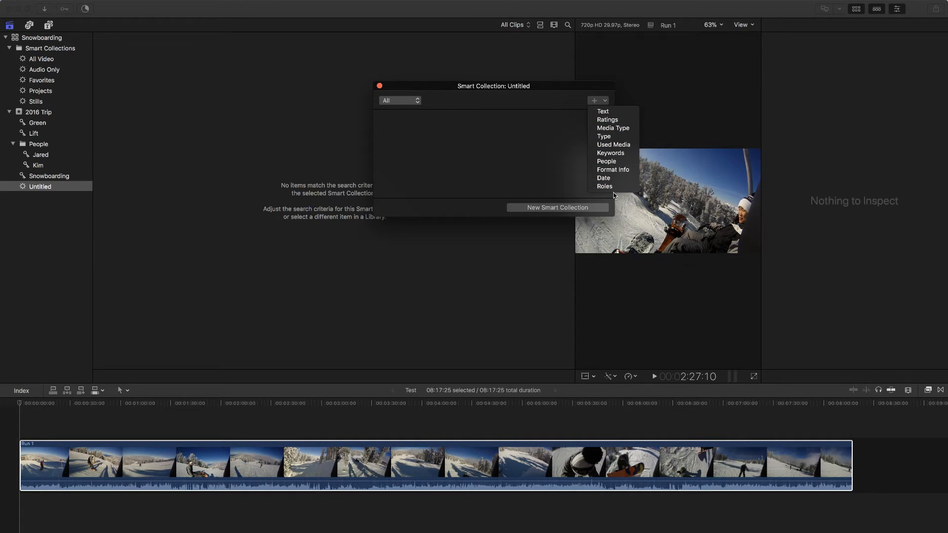
{"action": "left_click", "coordinate": [603, 178]}
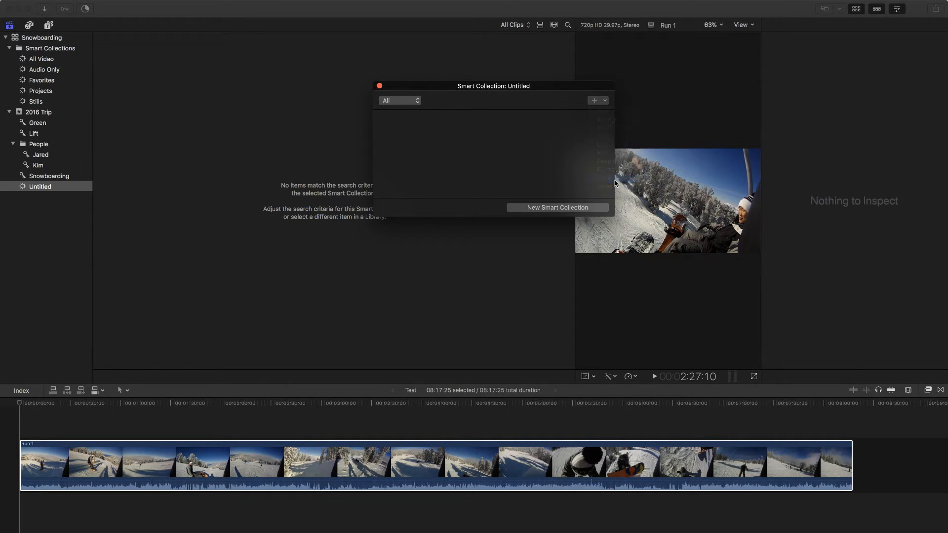
{"action": "left_click_drag", "start_coordinate": [437, 87], "coordinate": [416, 154]}
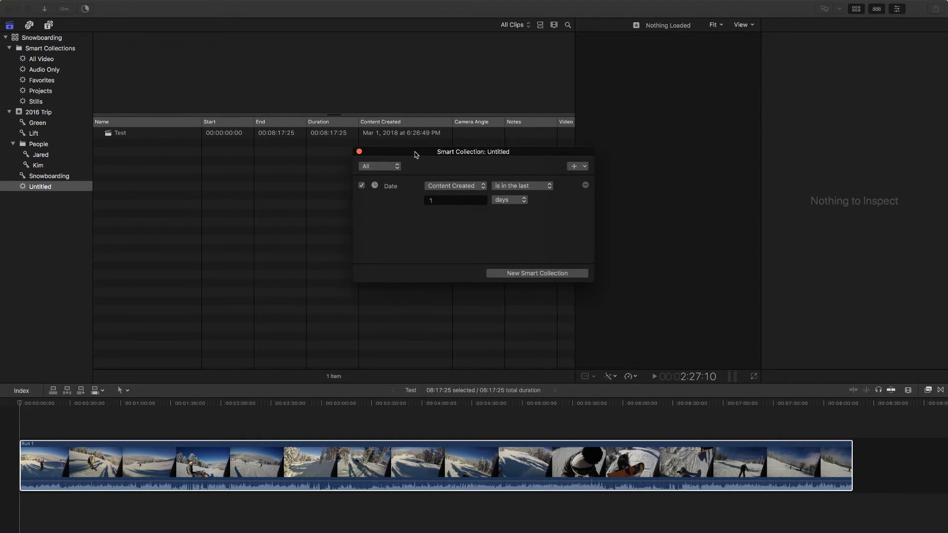
{"action": "left_click", "coordinate": [526, 186]}
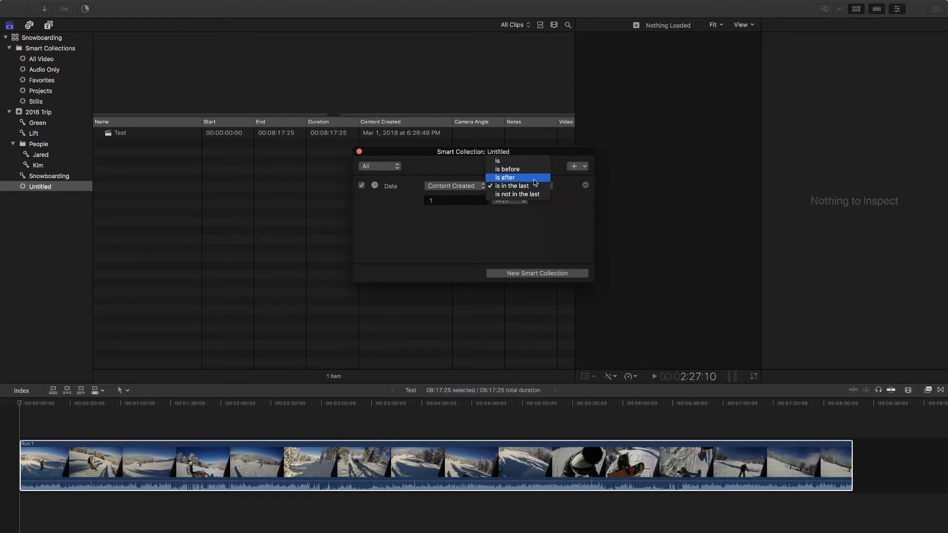
{"action": "left_click", "coordinate": [508, 169]}
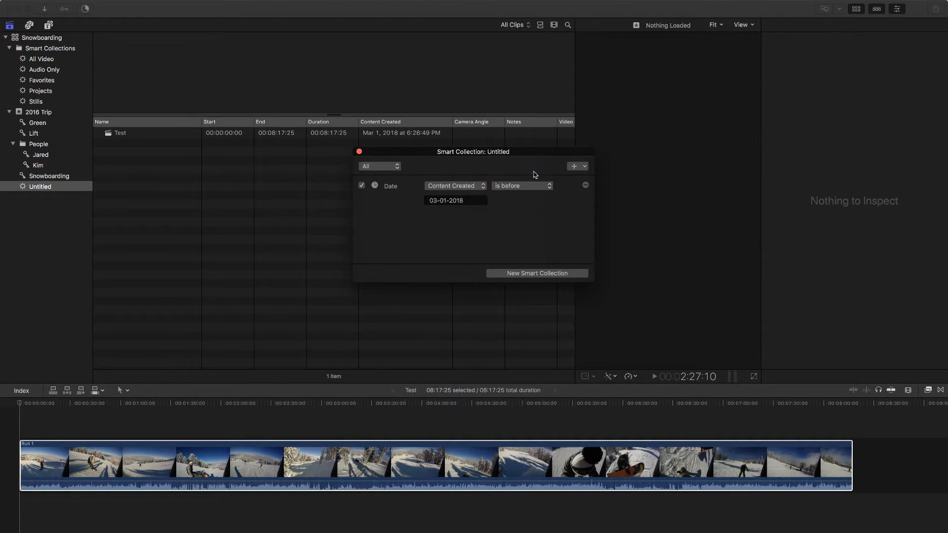
Set the Date criterion to 01-01-2017 and move the smart collection window clear of the clip list.
{"action": "left_click", "coordinate": [461, 200]}
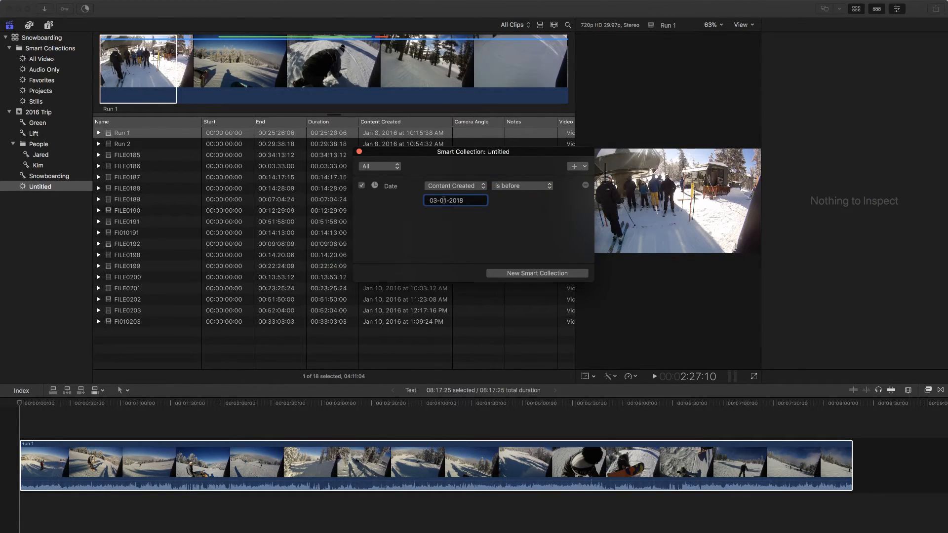
{"action": "key", "text": "BackSpace"}
{"action": "type", "text": "7"}
{"action": "key", "text": "Return"}
{"action": "left_click_drag", "start_coordinate": [425, 155], "coordinate": [515, 176]}
{"action": "left_click", "coordinate": [526, 220]}
{"action": "key", "text": "BackSpace"}
{"action": "type", "text": "1"}
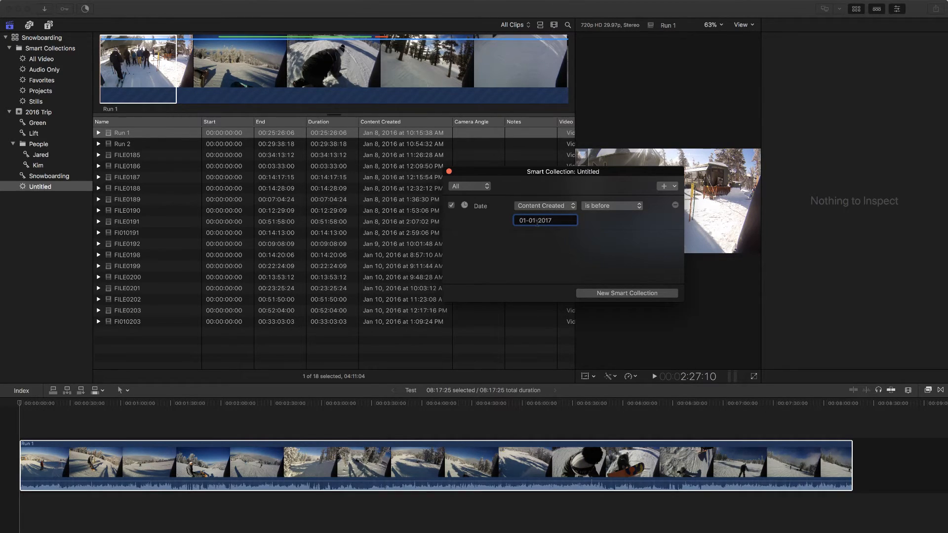
Set the Date criterion to 01-09-2016.
{"action": "left_click", "coordinate": [535, 220]}
{"action": "key", "text": "BackSpace"}
{"action": "type", "text": "9"}
{"action": "left_click", "coordinate": [553, 220]}
{"action": "key", "text": "BackSpace"}
{"action": "type", "text": "6"}
{"action": "key", "text": "Return"}
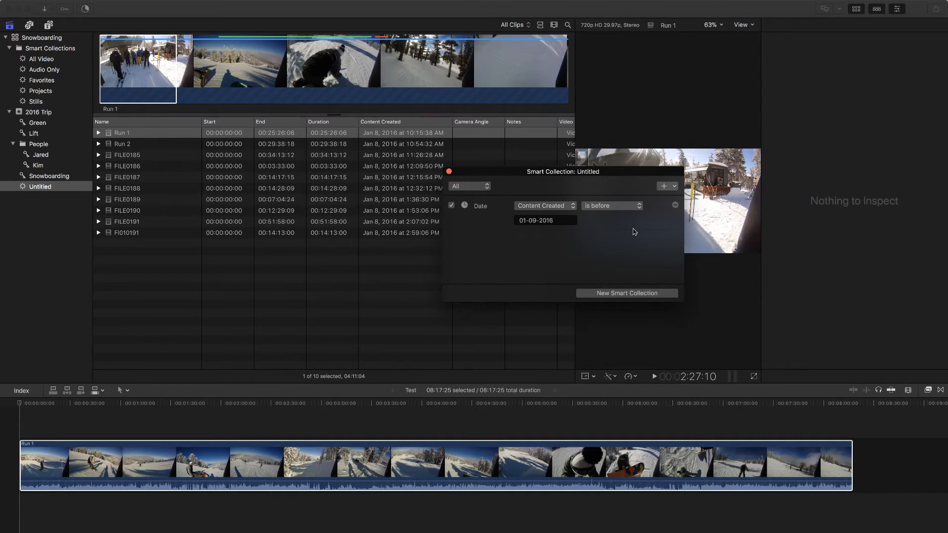
Add a Keywords criterion set to Include Any with only the first person's keyword from the People folder selected.
{"action": "left_click", "coordinate": [672, 189]}
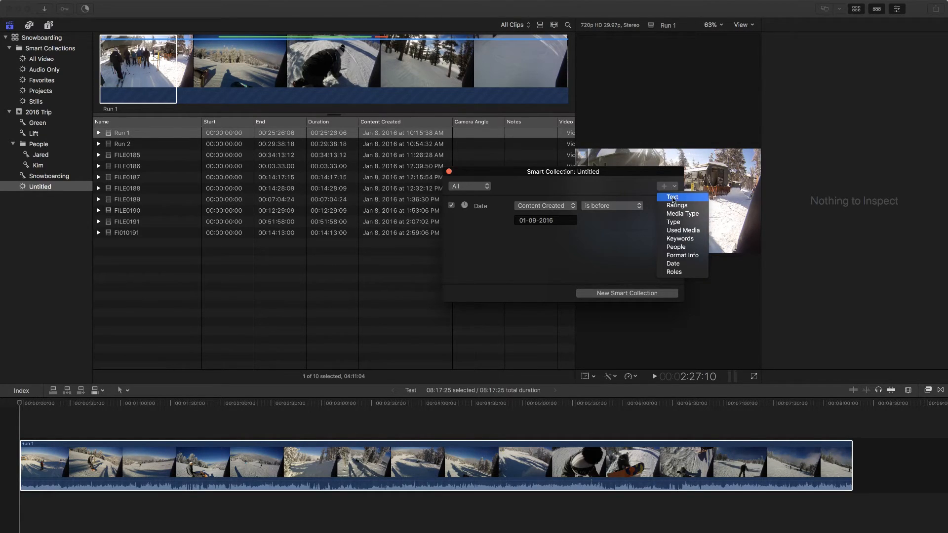
{"action": "left_click", "coordinate": [685, 240]}
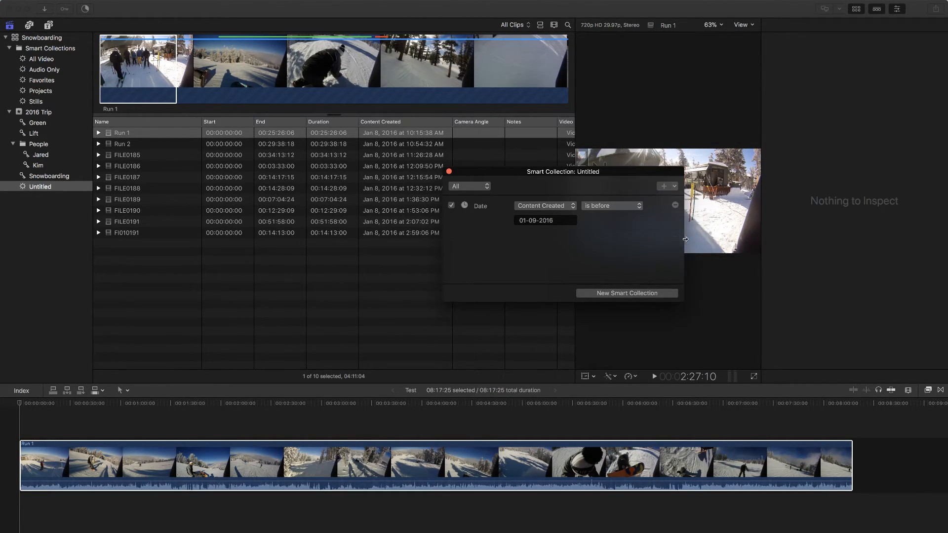
{"action": "left_click", "coordinate": [550, 243]}
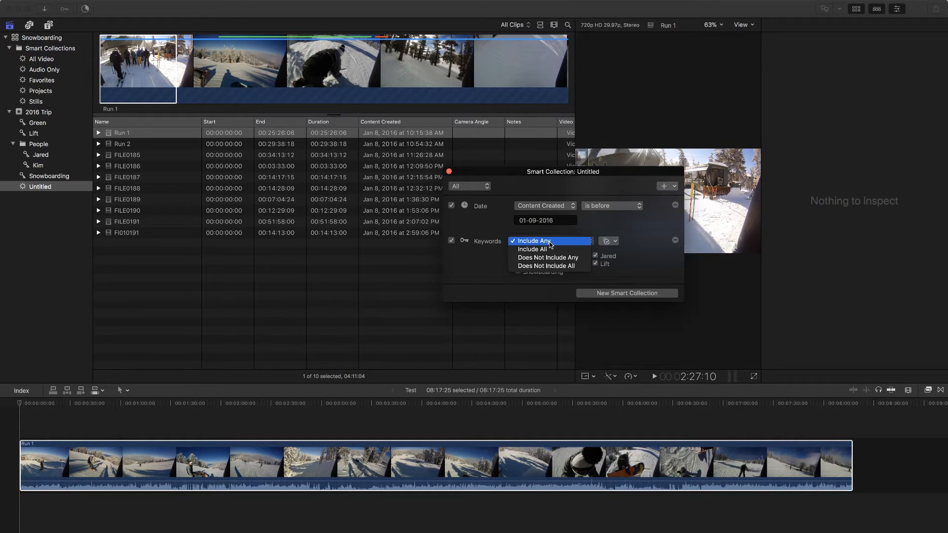
{"action": "left_click", "coordinate": [550, 241]}
{"action": "left_click", "coordinate": [518, 264]}
{"action": "left_click", "coordinate": [518, 255]}
{"action": "left_click", "coordinate": [595, 263]}
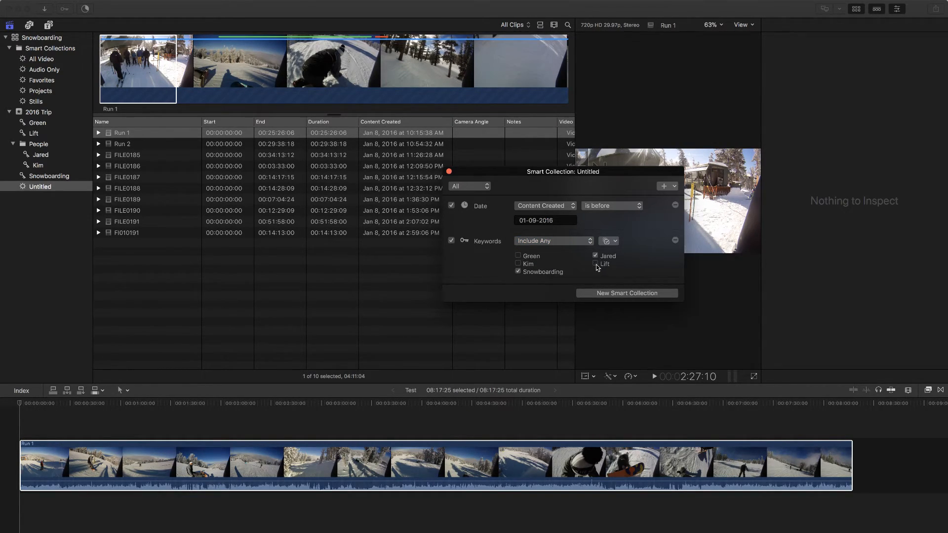
{"action": "left_click", "coordinate": [518, 272]}
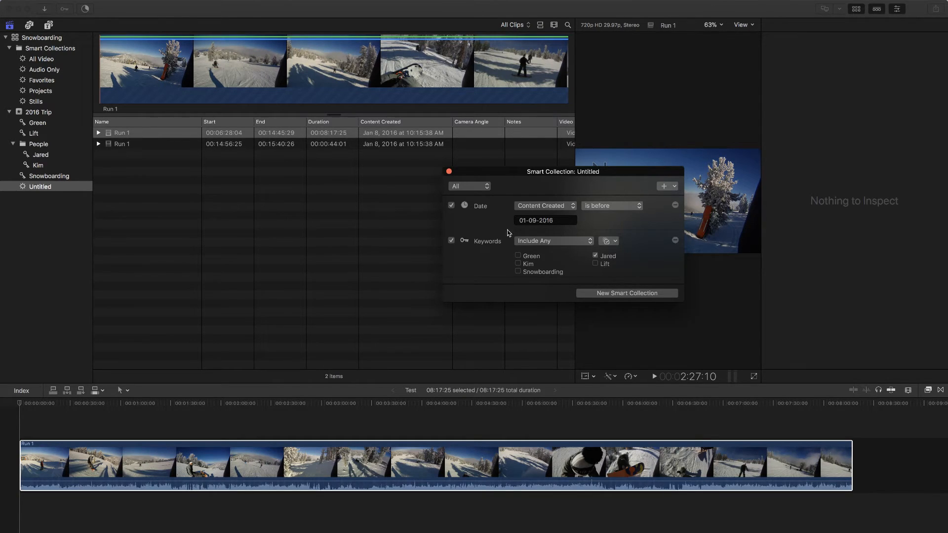
Set the smart collection to match Any of its criteria and close its criteria window.
{"action": "left_click", "coordinate": [475, 186]}
{"action": "left_click", "coordinate": [472, 196]}
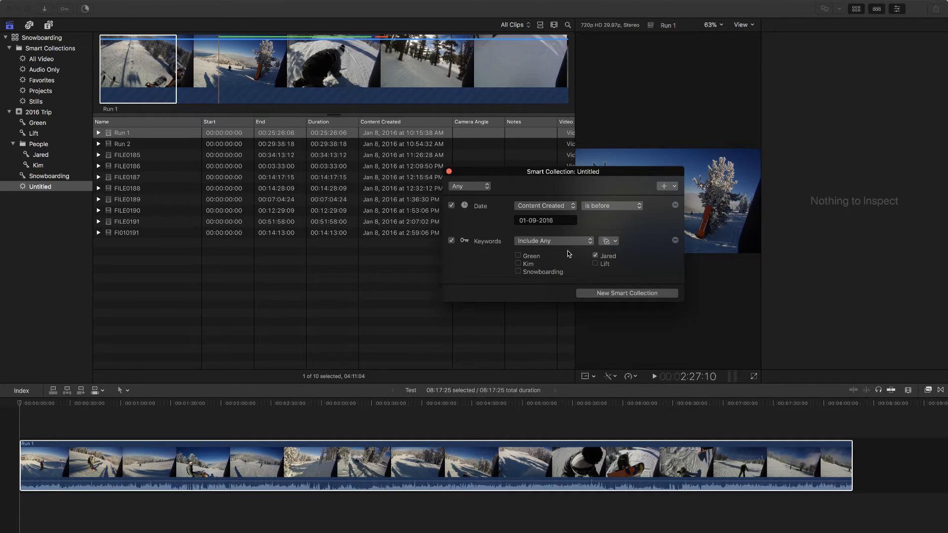
{"action": "left_click", "coordinate": [449, 171]}
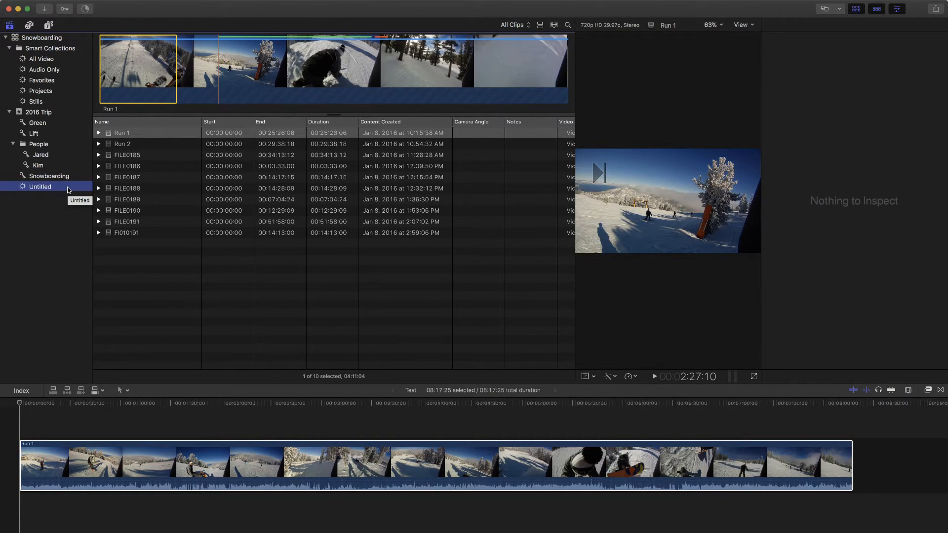
{"action": "left_click", "coordinate": [79, 5]}
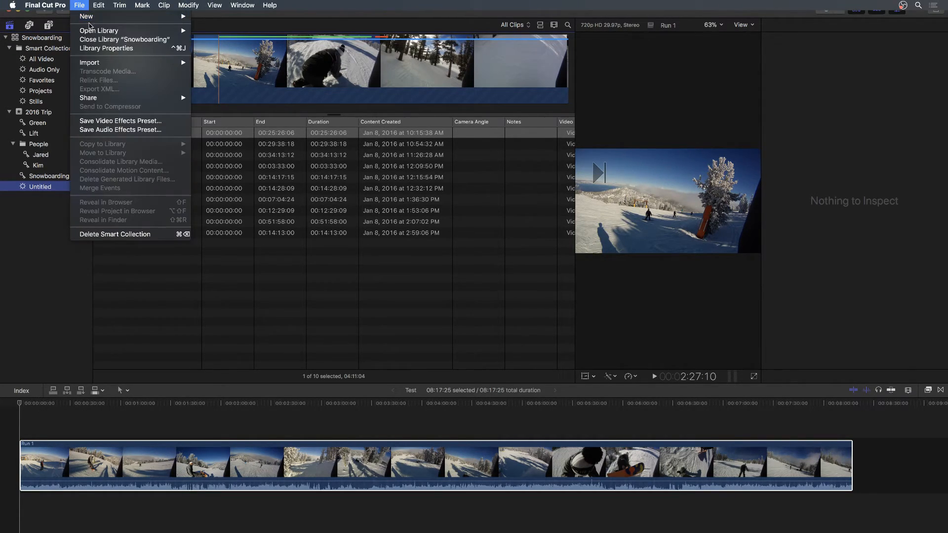
{"action": "mouse_move", "coordinate": [92, 19]}
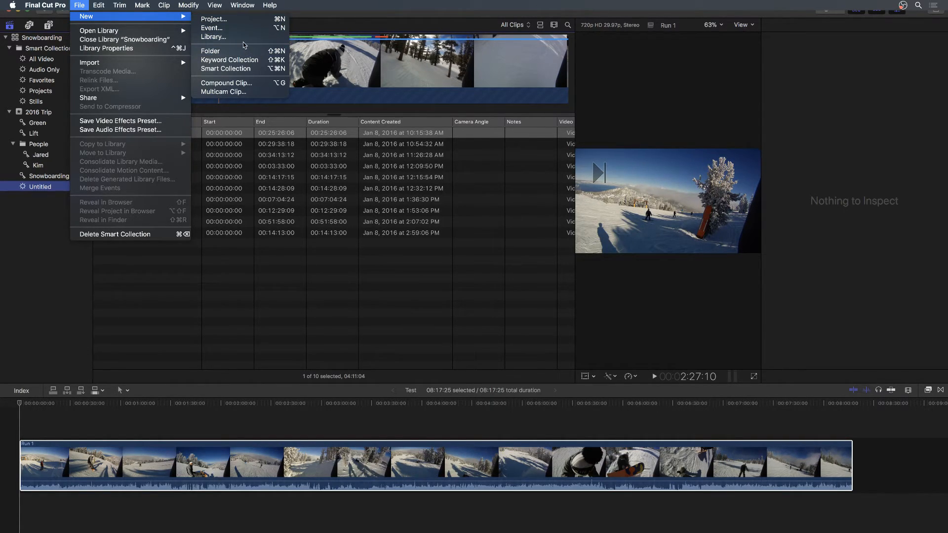
{"action": "left_click", "coordinate": [226, 19]}
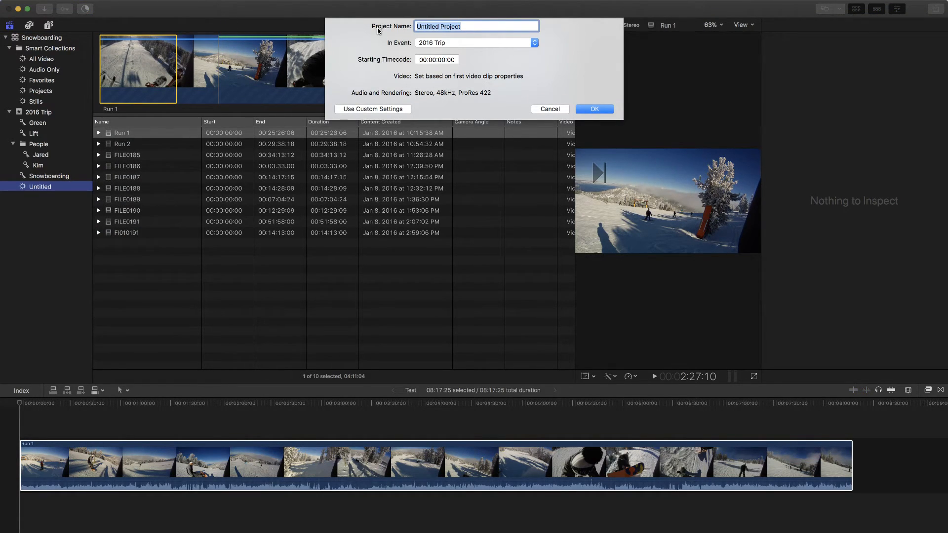
{"action": "left_click", "coordinate": [440, 45]}
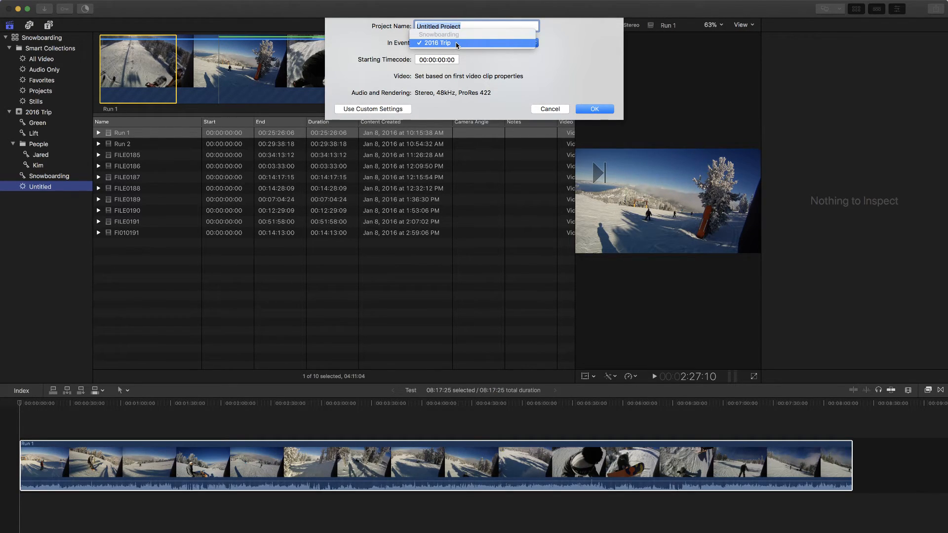
{"action": "left_click", "coordinate": [456, 45]}
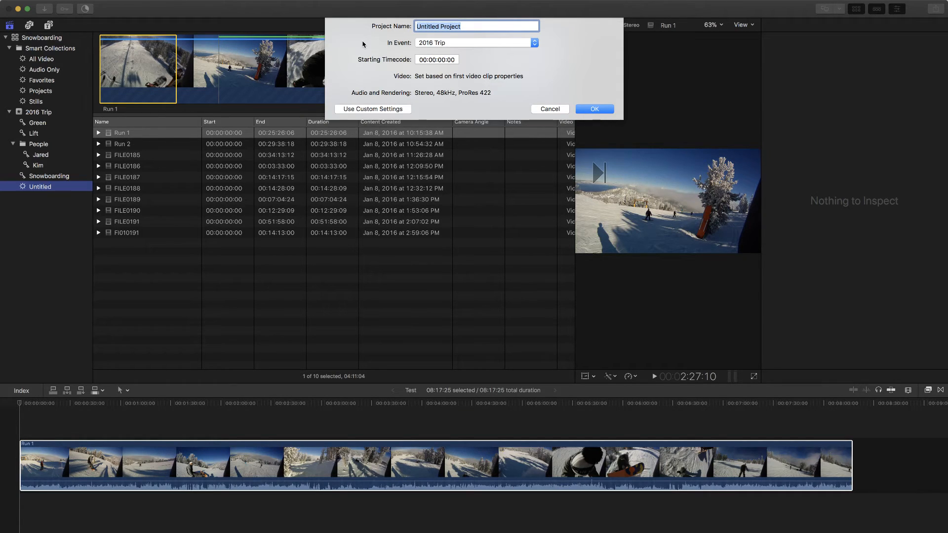
{"action": "left_click", "coordinate": [553, 109]}
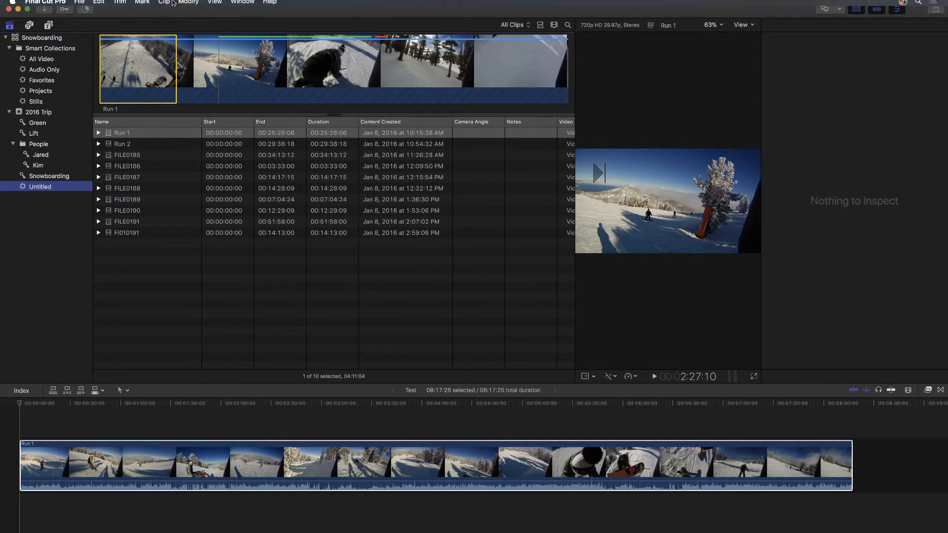
{"action": "left_click", "coordinate": [83, 4]}
{"action": "mouse_move", "coordinate": [96, 16]}
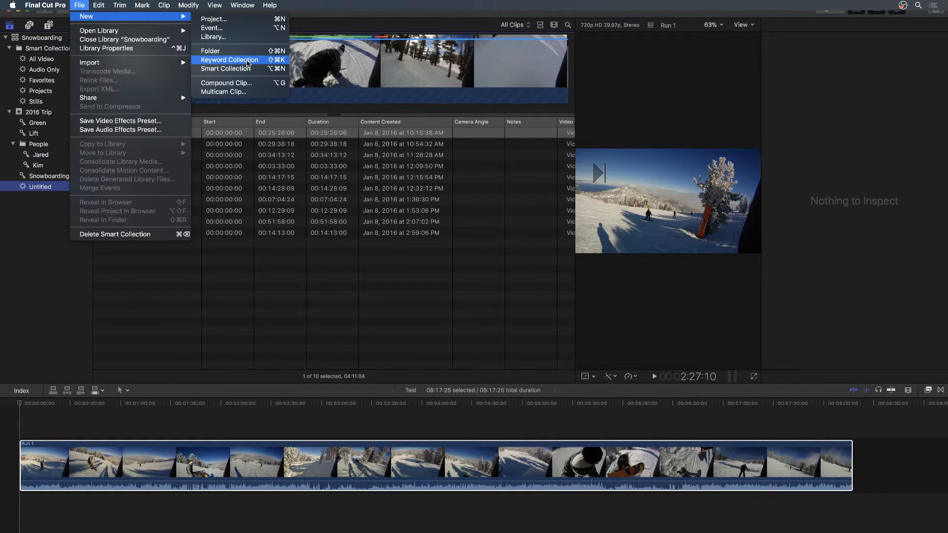
{"action": "left_click", "coordinate": [245, 91]}
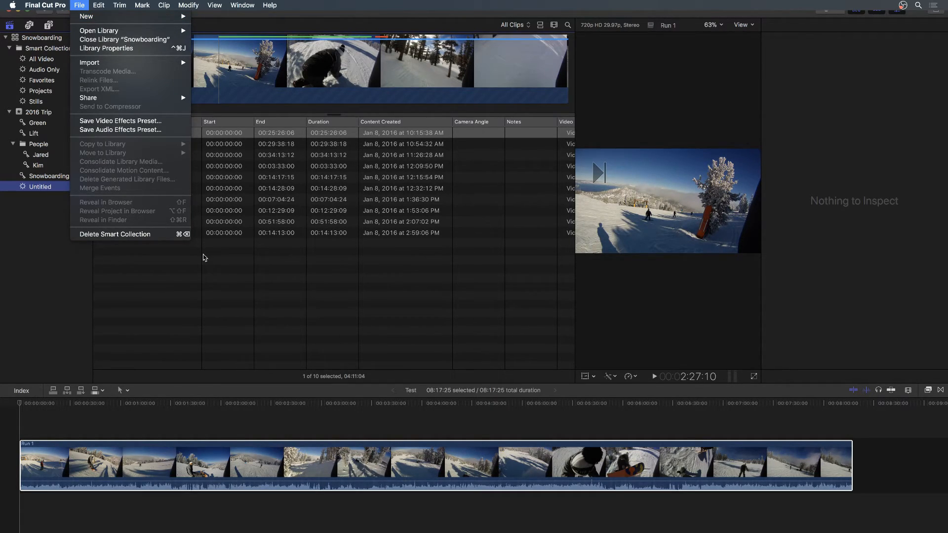
{"action": "left_click", "coordinate": [214, 271]}
Select the Snowboarding library itself in the library list.
{"action": "left_click", "coordinate": [38, 39]}
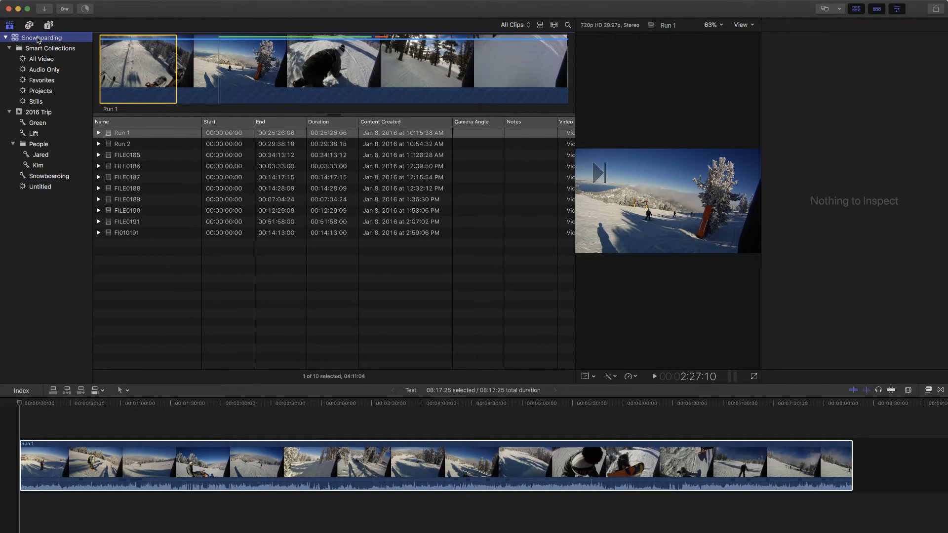
{"action": "left_click", "coordinate": [80, 5]}
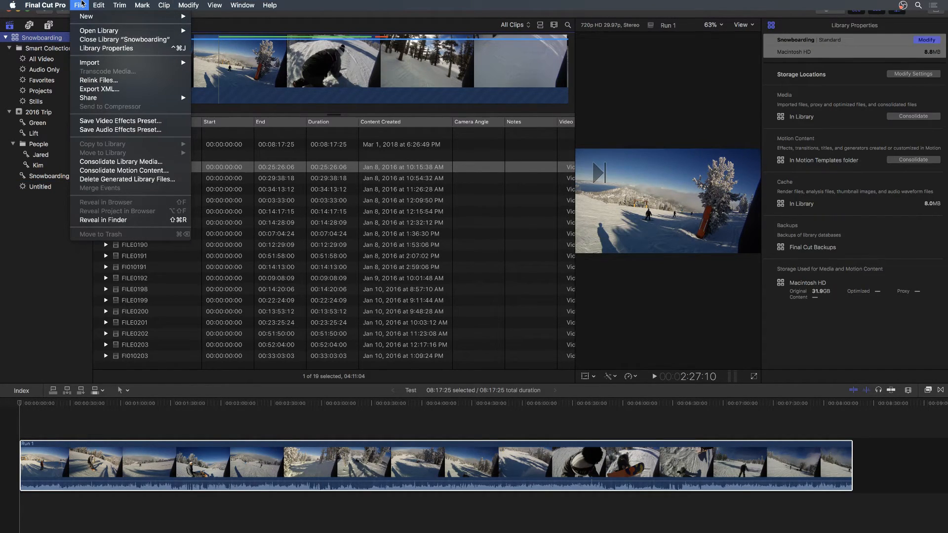
{"action": "mouse_move", "coordinate": [99, 4]}
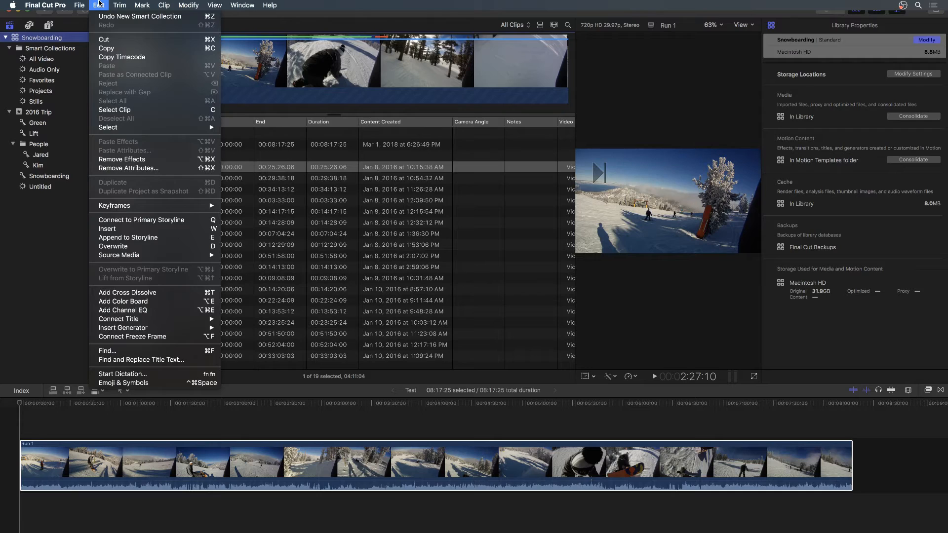
{"action": "mouse_move", "coordinate": [92, 20]}
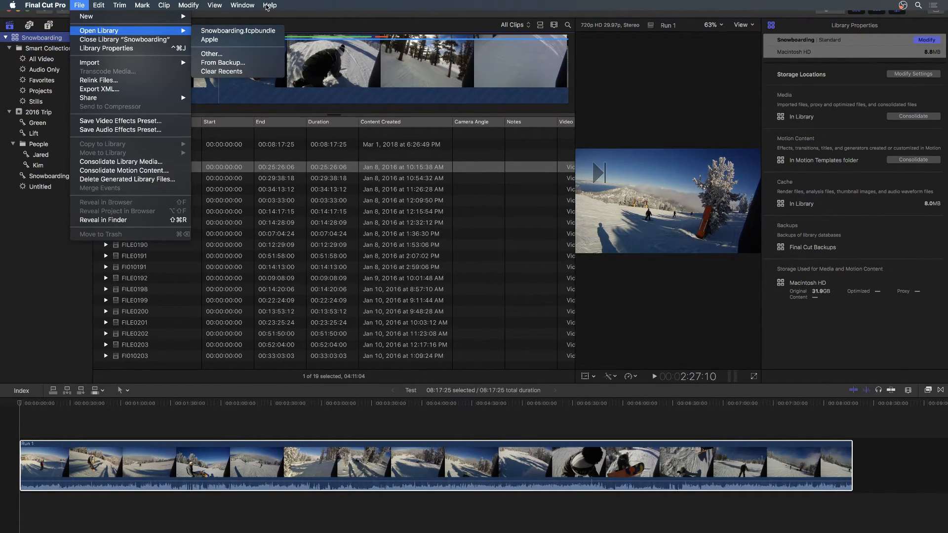
{"action": "left_click", "coordinate": [34, 99]}
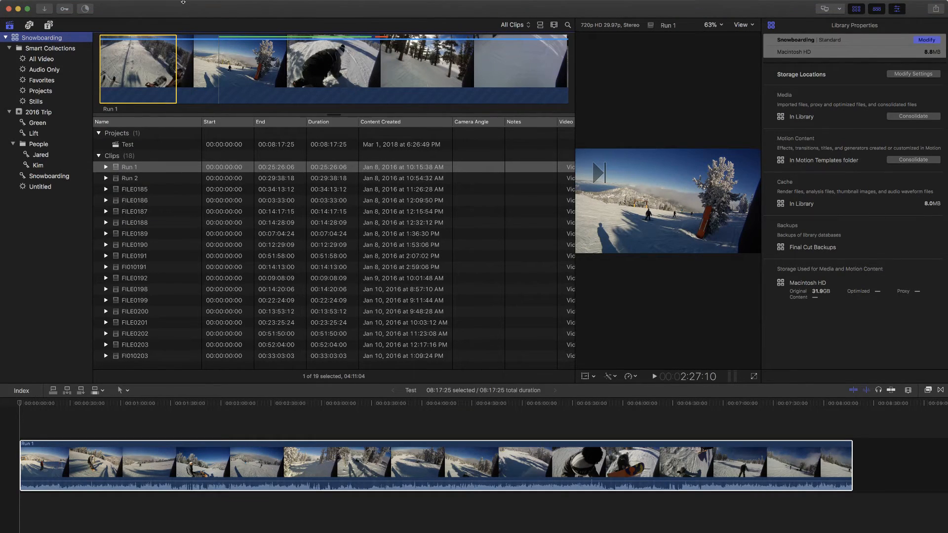
Search the help for "duplicate" and examine where the Duplicate and Duplicate Project as Snapshot commands are found.
{"action": "left_click", "coordinate": [270, 5]}
{"action": "type", "text": "duplicate"}
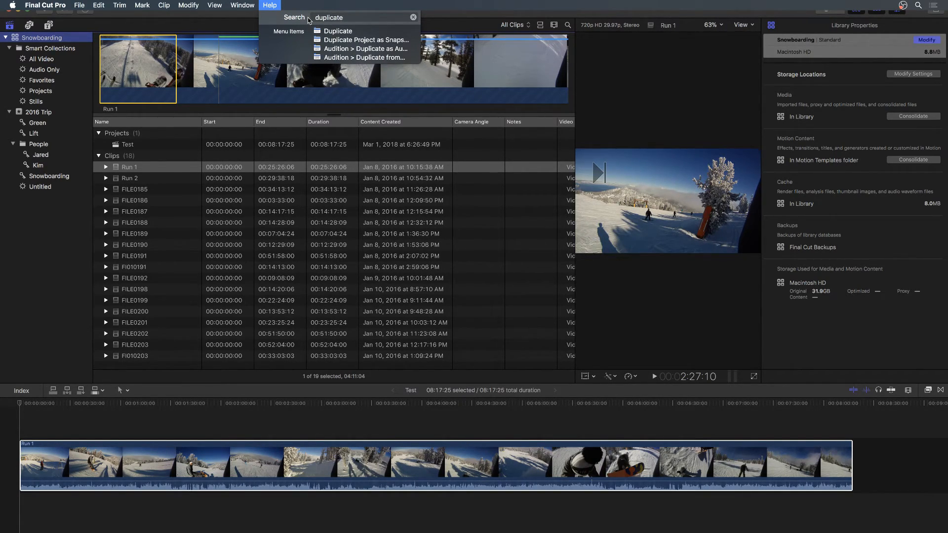
{"action": "mouse_move", "coordinate": [316, 42]}
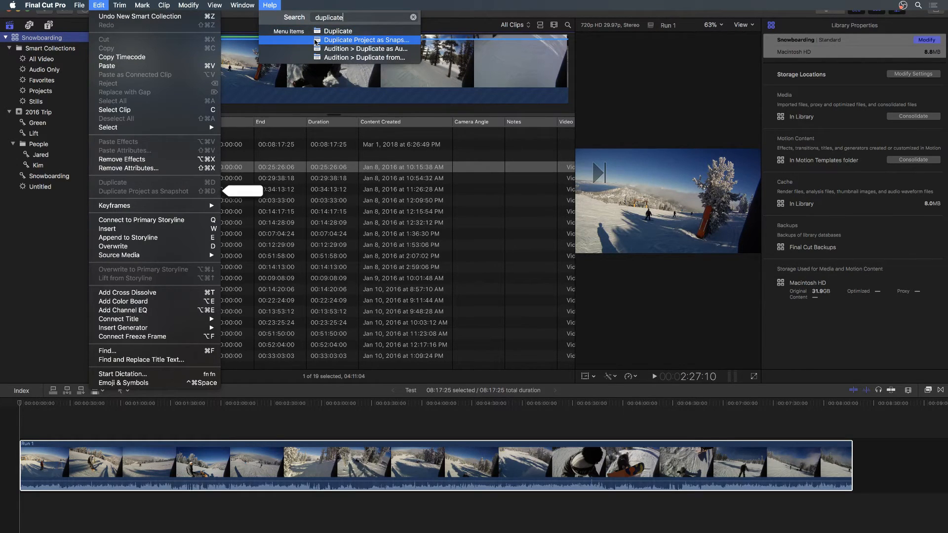
{"action": "mouse_move", "coordinate": [320, 60]}
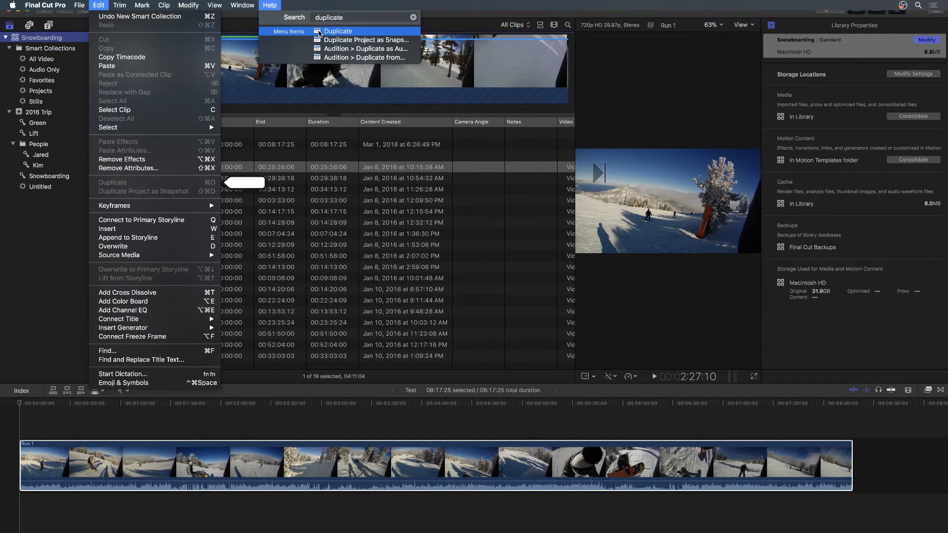
{"action": "left_click", "coordinate": [318, 176]}
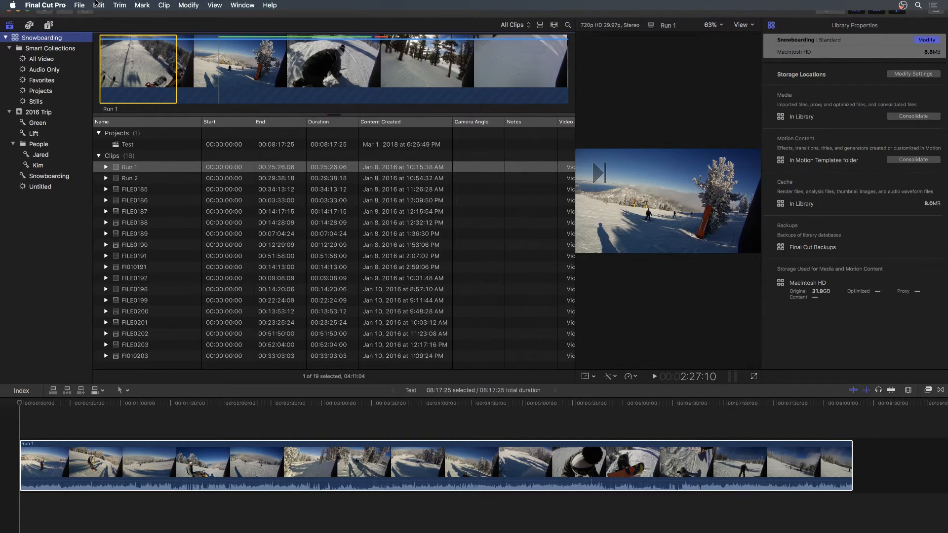
{"action": "left_click", "coordinate": [98, 5]}
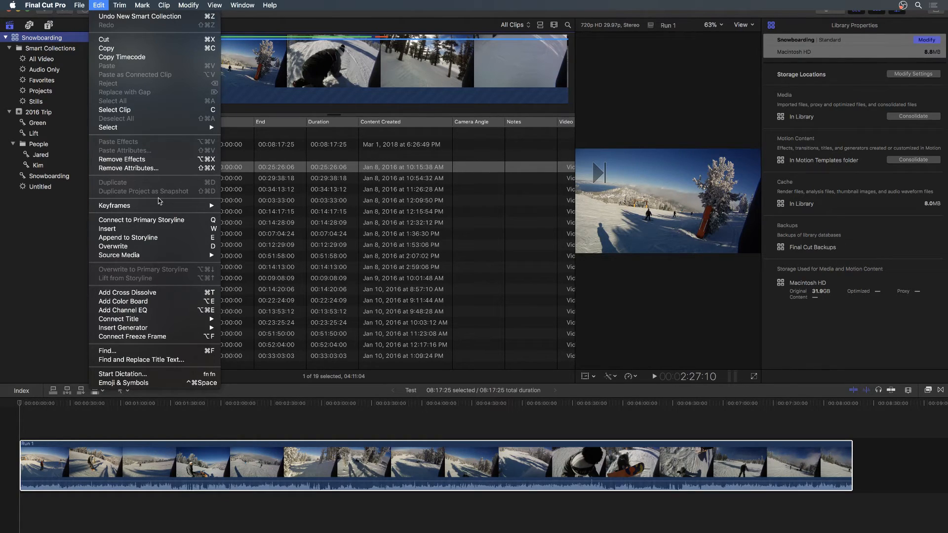
{"action": "mouse_move", "coordinate": [79, 5]}
{"action": "left_click", "coordinate": [271, 182]}
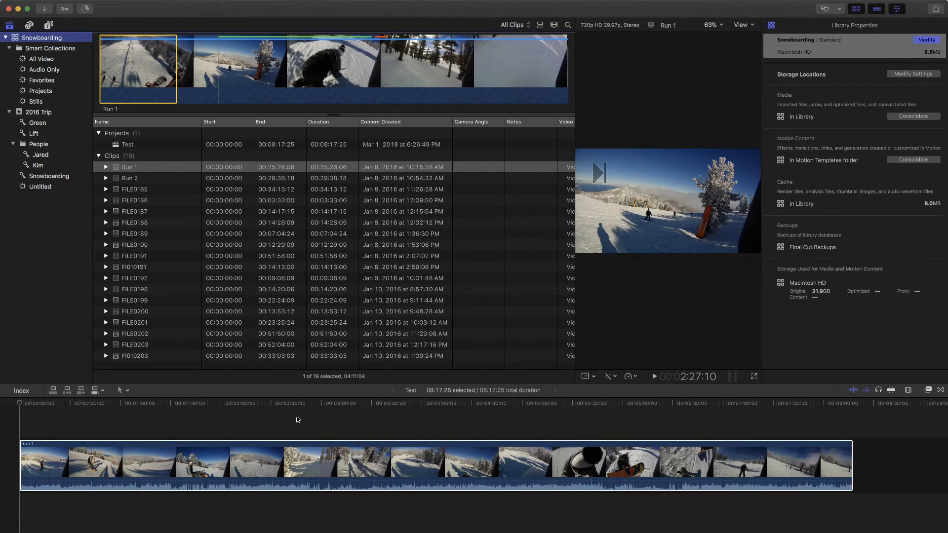
Add markers to the Run 1 browser clip at 00:18:43:04 and 00:20:39:14, and open the second one for editing.
{"action": "left_click", "coordinate": [292, 449]}
{"action": "left_click", "coordinate": [247, 63]}
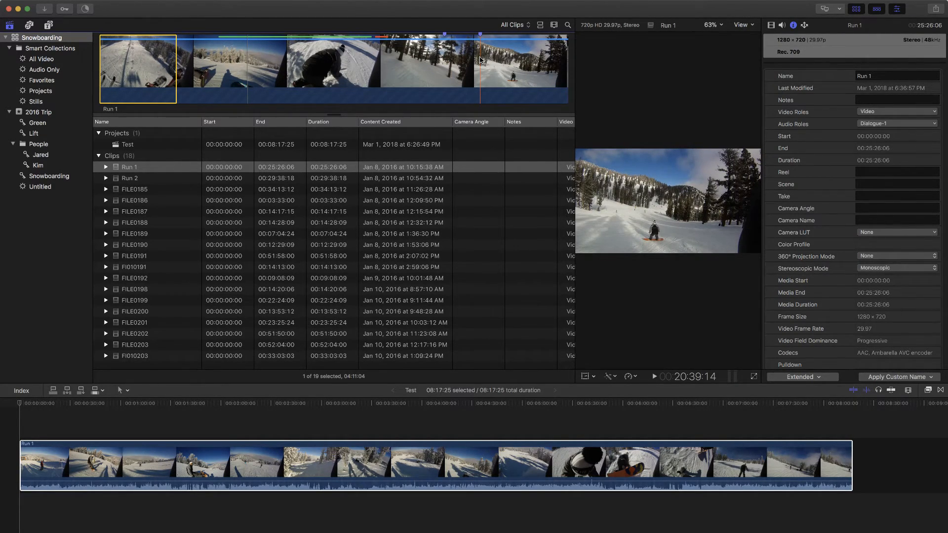
{"action": "key", "text": "m"}
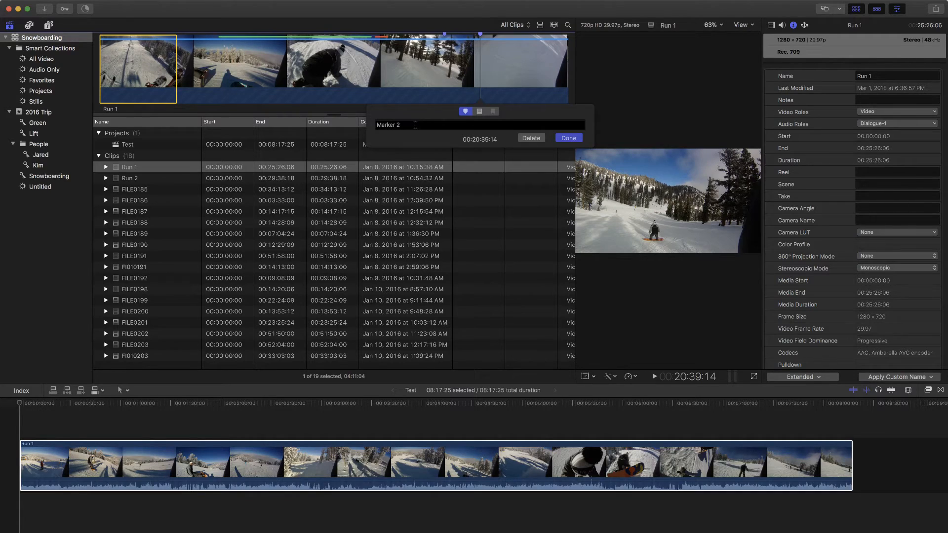
Make the second marker a to-do marker, leave it not completed, and finish editing it.
{"action": "left_click", "coordinate": [480, 112]}
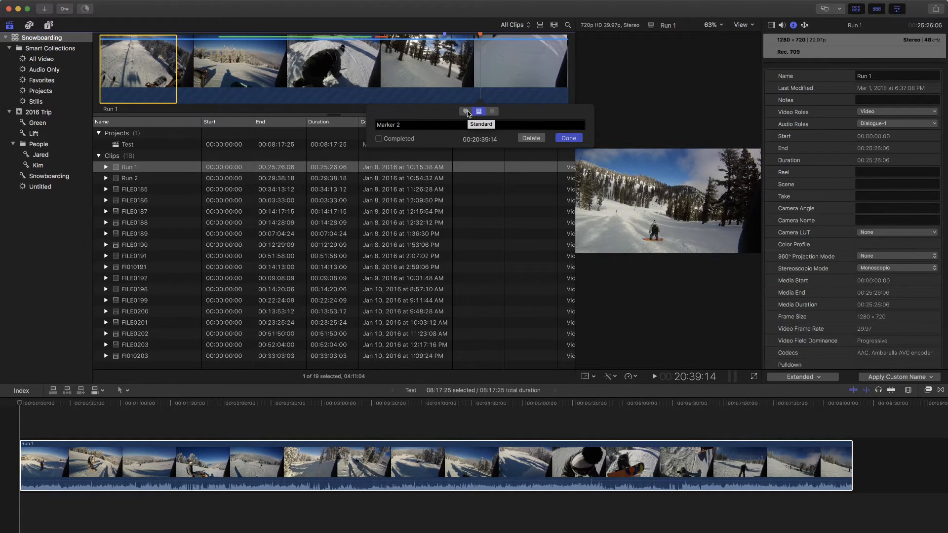
{"action": "left_click", "coordinate": [466, 113]}
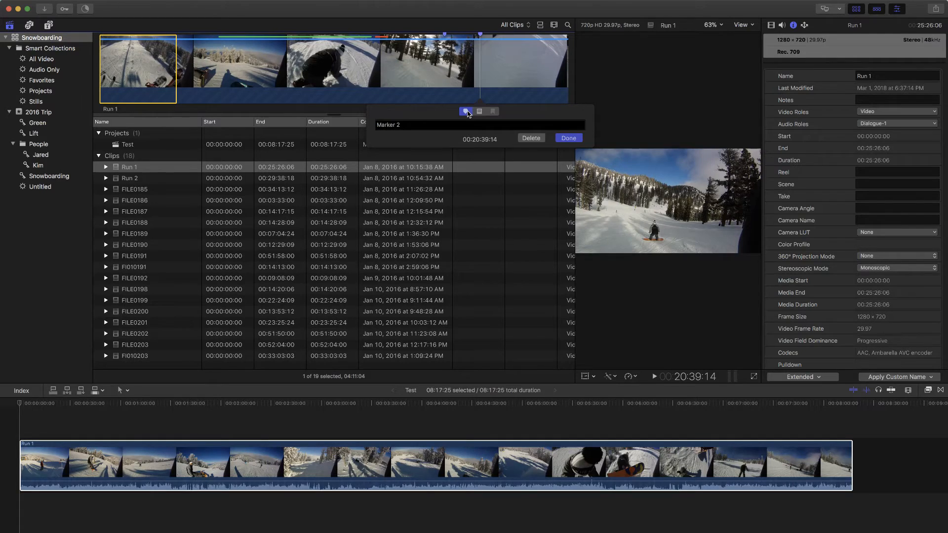
{"action": "left_click", "coordinate": [478, 112]}
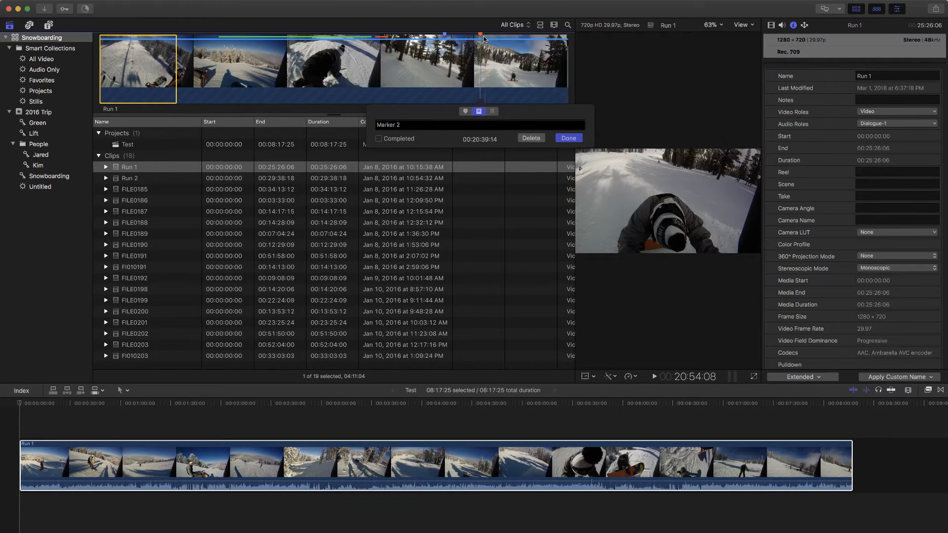
{"action": "left_click", "coordinate": [379, 139]}
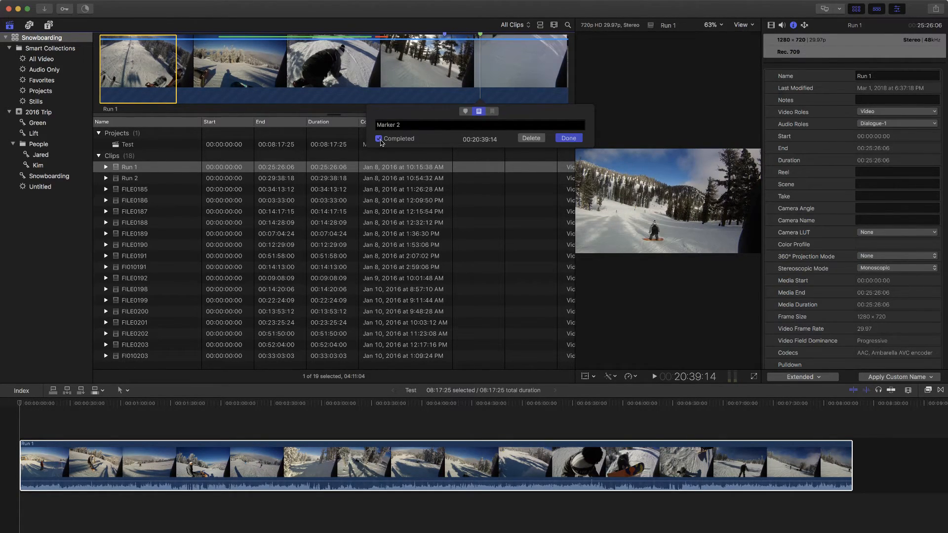
{"action": "left_click", "coordinate": [379, 139]}
{"action": "left_click", "coordinate": [574, 140]}
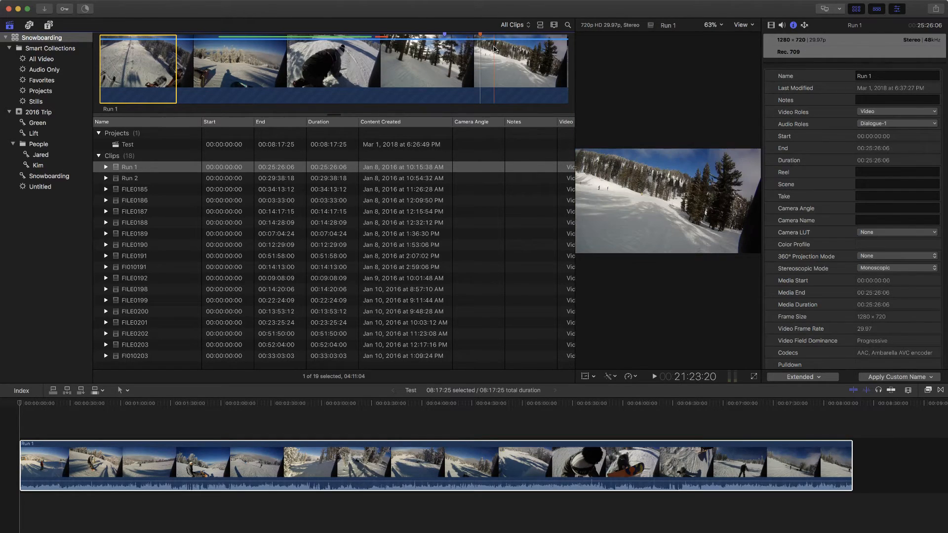
Expand Run 1's entries and add a range of about 03:35:04 covering both its markers to the end of the Test timeline.
{"action": "left_click", "coordinate": [106, 168]}
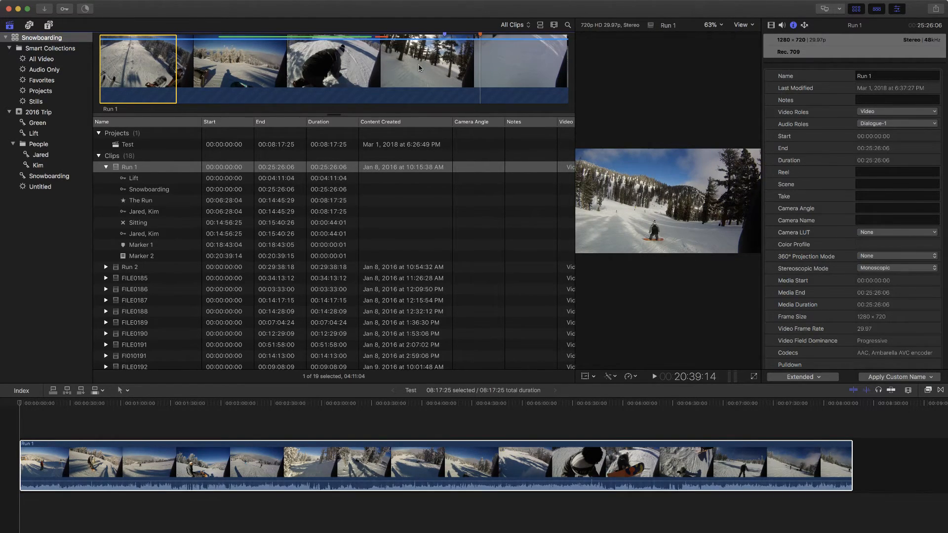
{"action": "left_click_drag", "start_coordinate": [427, 68], "coordinate": [859, 471]}
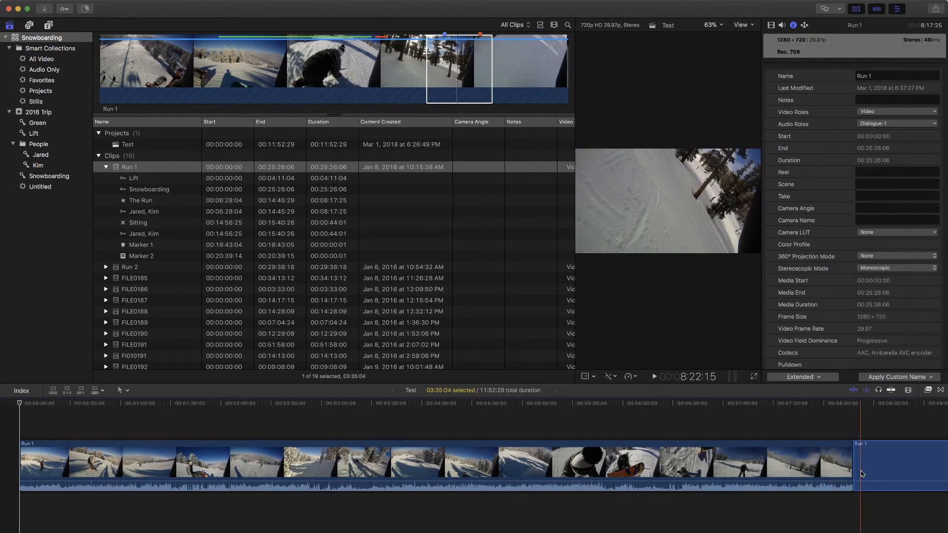
{"action": "scroll", "coordinate": [861, 474], "scroll_direction": "right", "scroll_amount": 10}
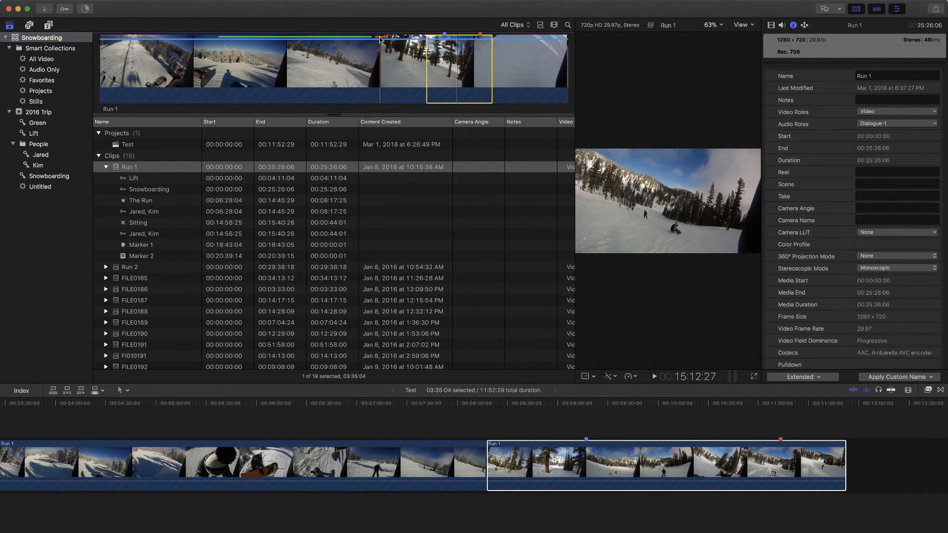
Review the Media Import options and close the import window without importing anything.
{"action": "key", "text": "super+i"}
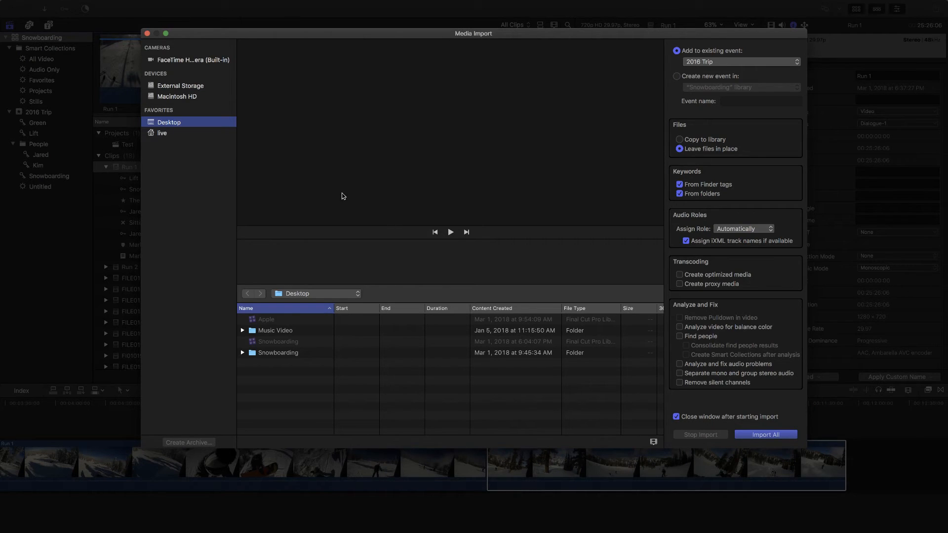
{"action": "left_click", "coordinate": [147, 34]}
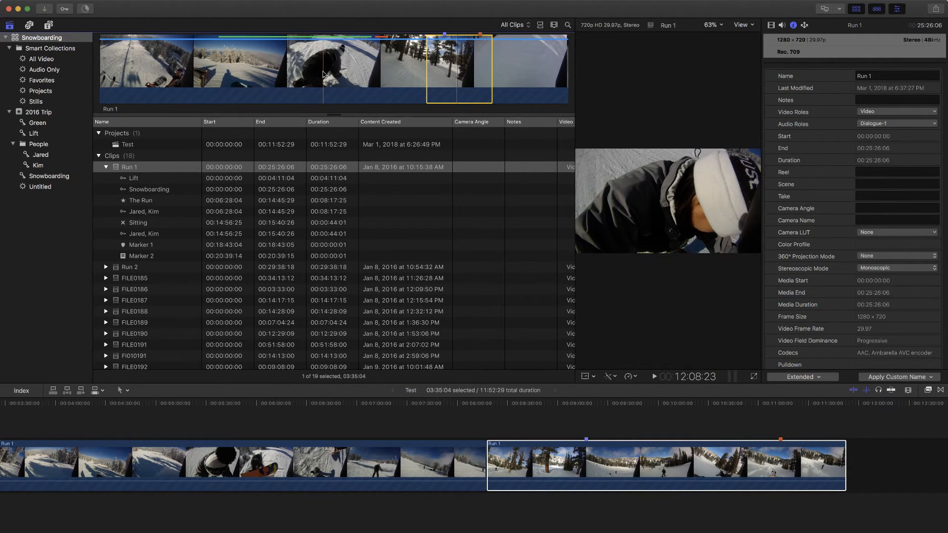
Turn on the display of used media ranges for clips in the browser.
{"action": "left_click", "coordinate": [407, 422]}
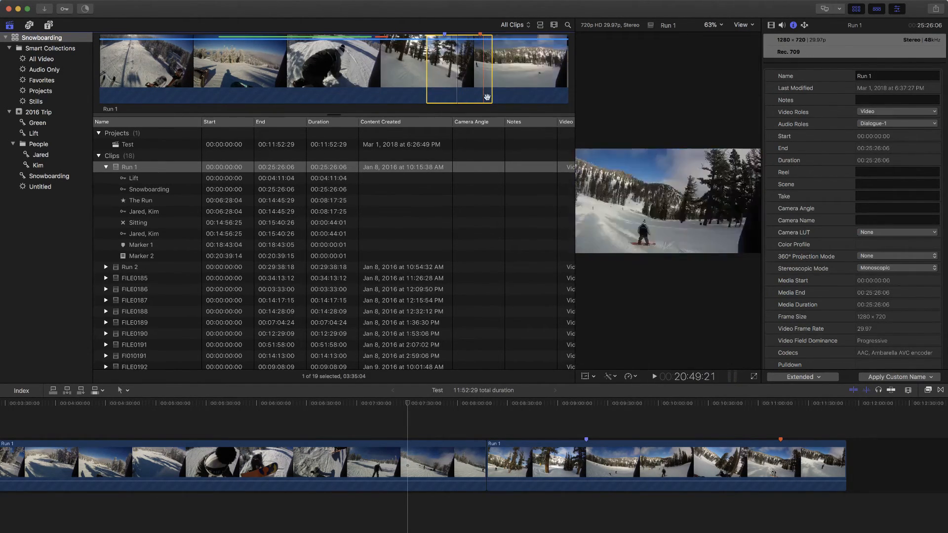
{"action": "mouse_move", "coordinate": [209, 4]}
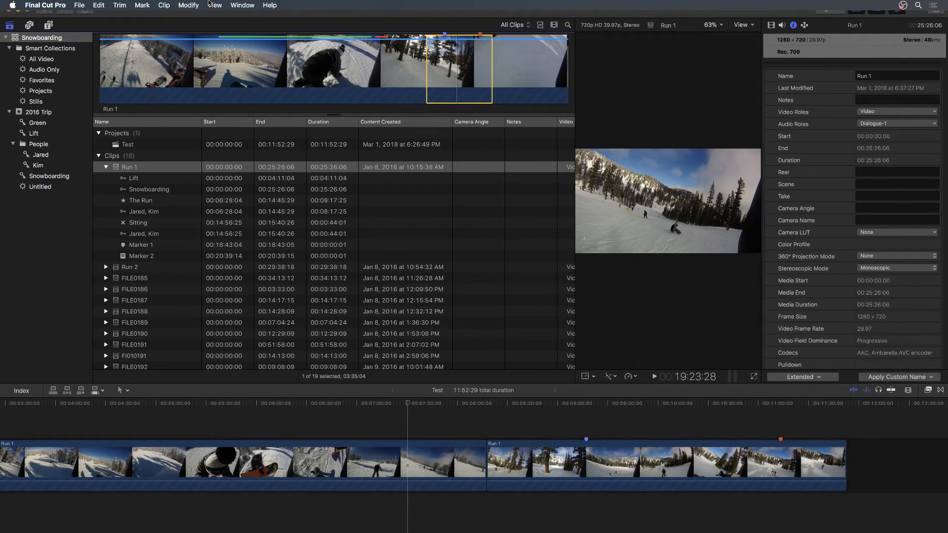
{"action": "left_click", "coordinate": [222, 5]}
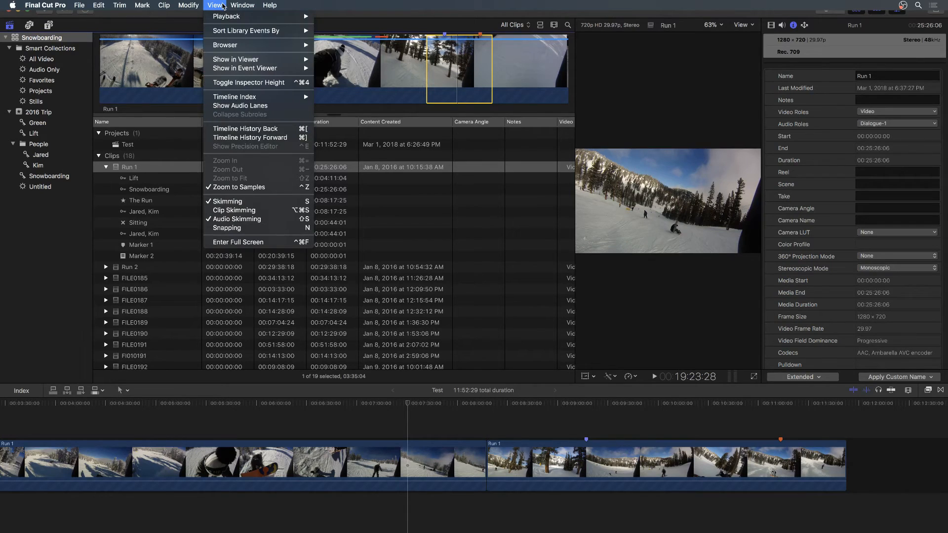
{"action": "mouse_move", "coordinate": [230, 45]}
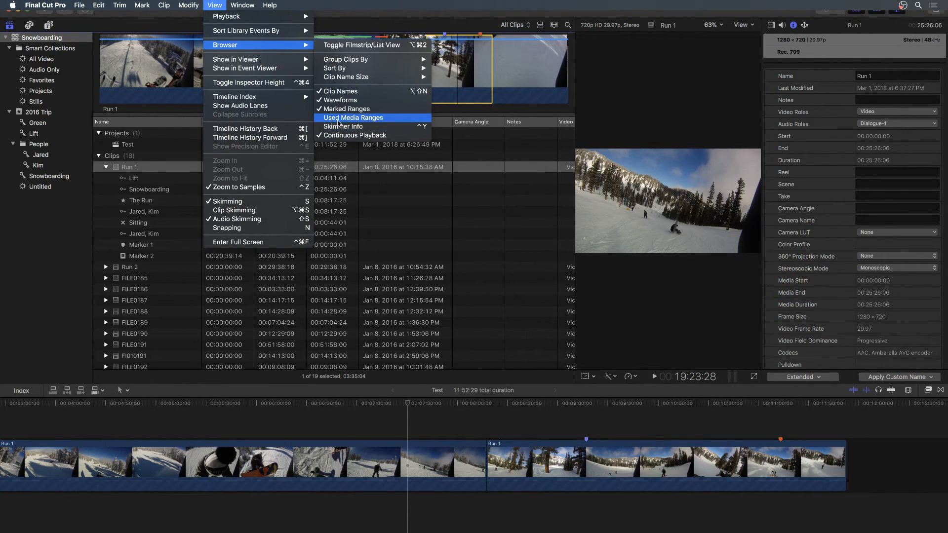
{"action": "left_click", "coordinate": [353, 120]}
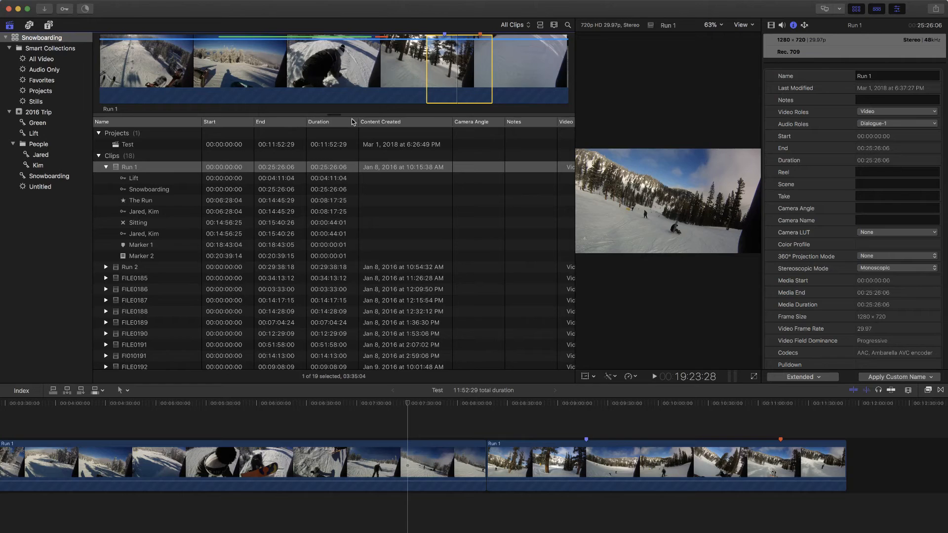
Collapse Run 1's entries in the clip list and switch the browser to filmstrip view.
{"action": "left_click", "coordinate": [470, 267]}
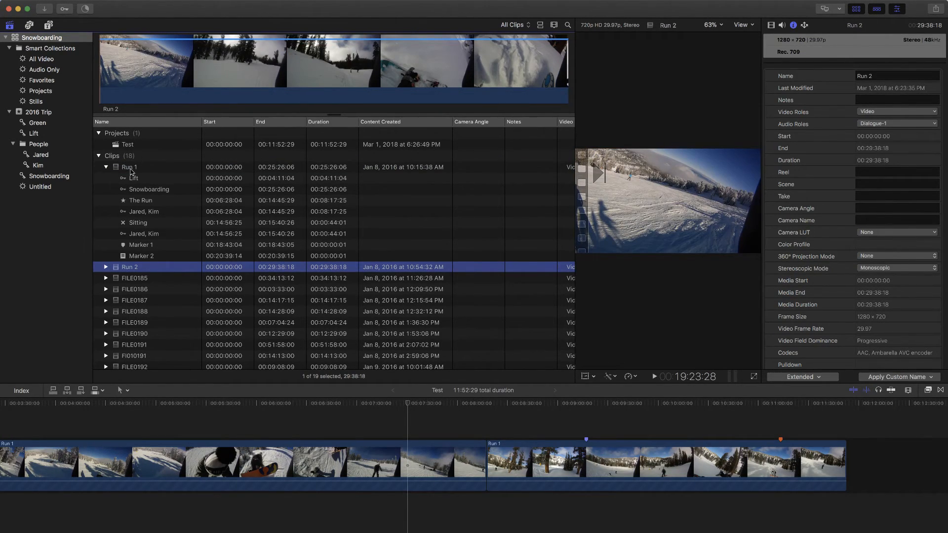
{"action": "left_click", "coordinate": [106, 167]}
{"action": "left_click", "coordinate": [150, 169]}
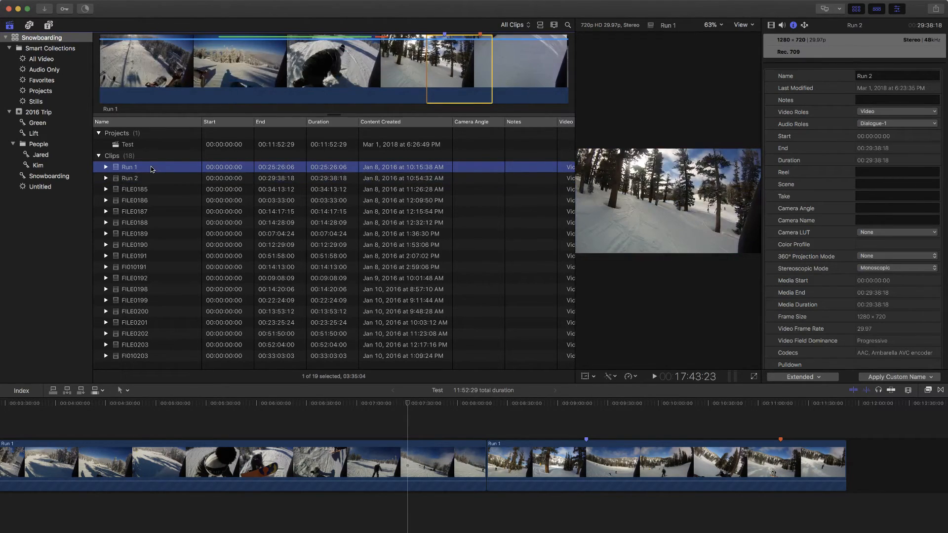
{"action": "left_click", "coordinate": [542, 26]}
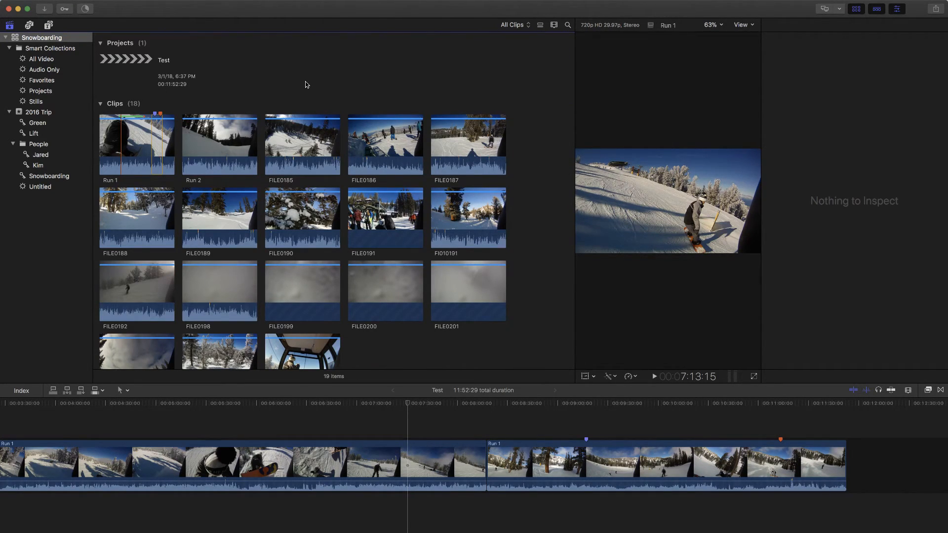
Move the Test playhead to 00:07:23:17 and check the status of the background tasks.
{"action": "left_click_drag", "start_coordinate": [407, 405], "coordinate": [395, 402]}
{"action": "left_click", "coordinate": [86, 11]}
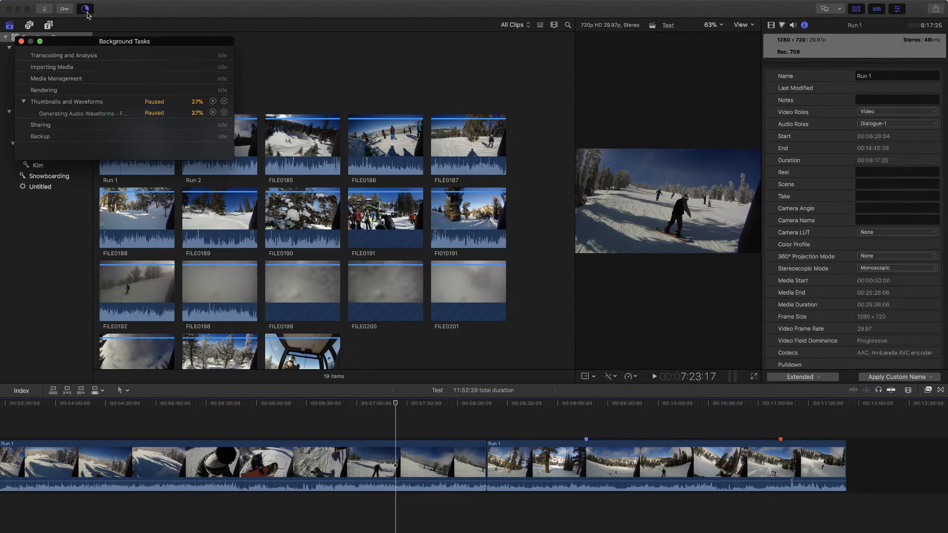
{"action": "left_click", "coordinate": [87, 11]}
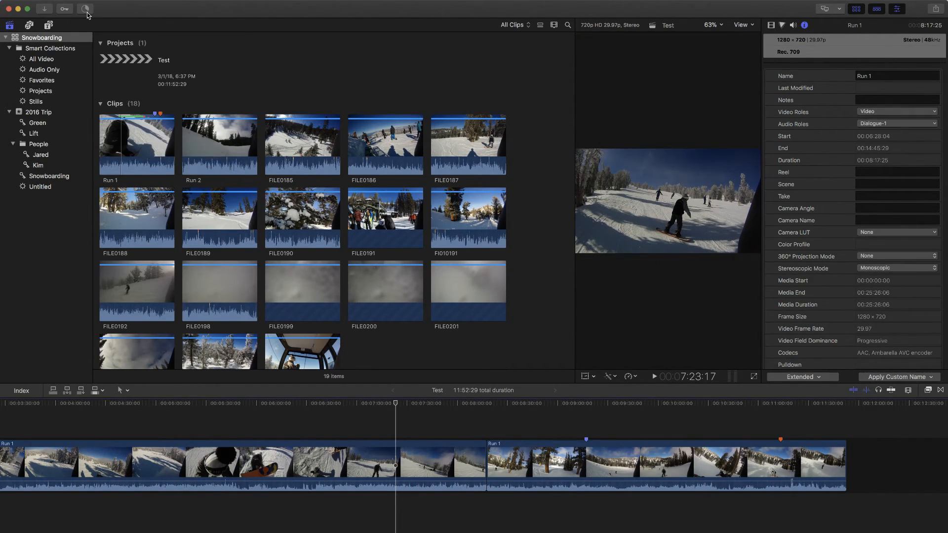
Hide the audio waveforms on the browser clips and review the browser's display options.
{"action": "left_click", "coordinate": [553, 26]}
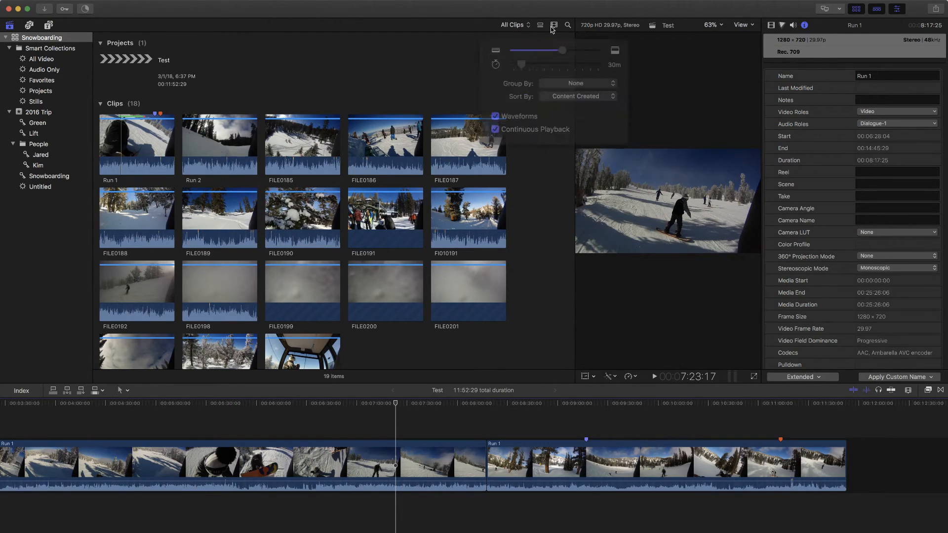
{"action": "left_click", "coordinate": [503, 104]}
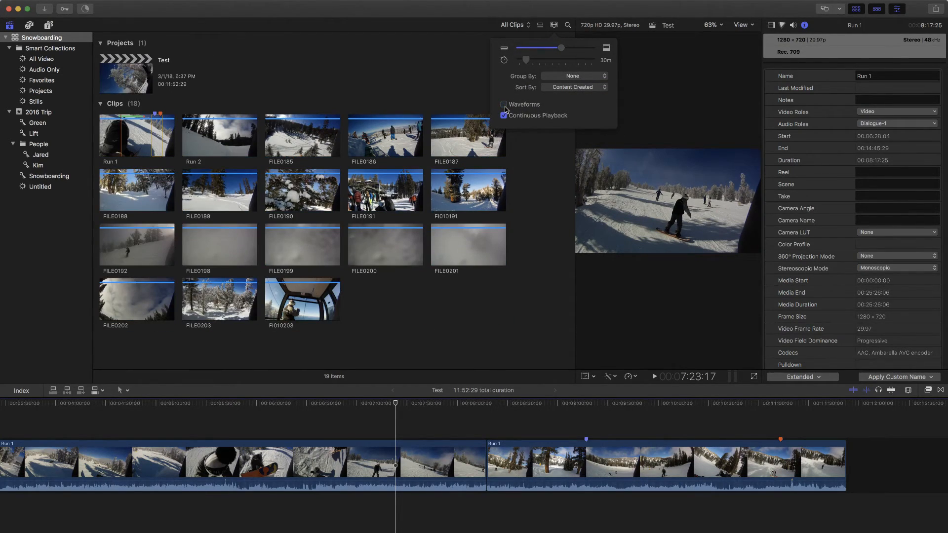
{"action": "left_click", "coordinate": [431, 69]}
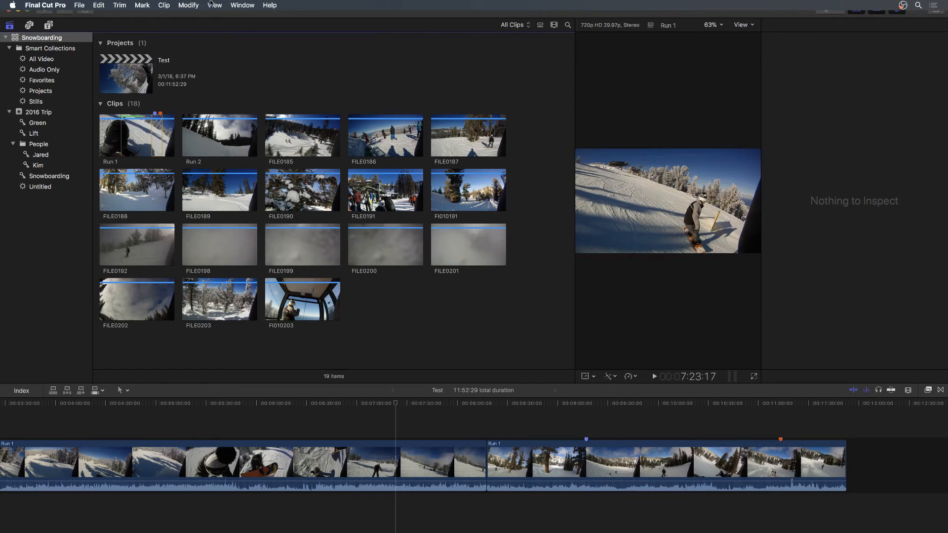
{"action": "left_click", "coordinate": [215, 5]}
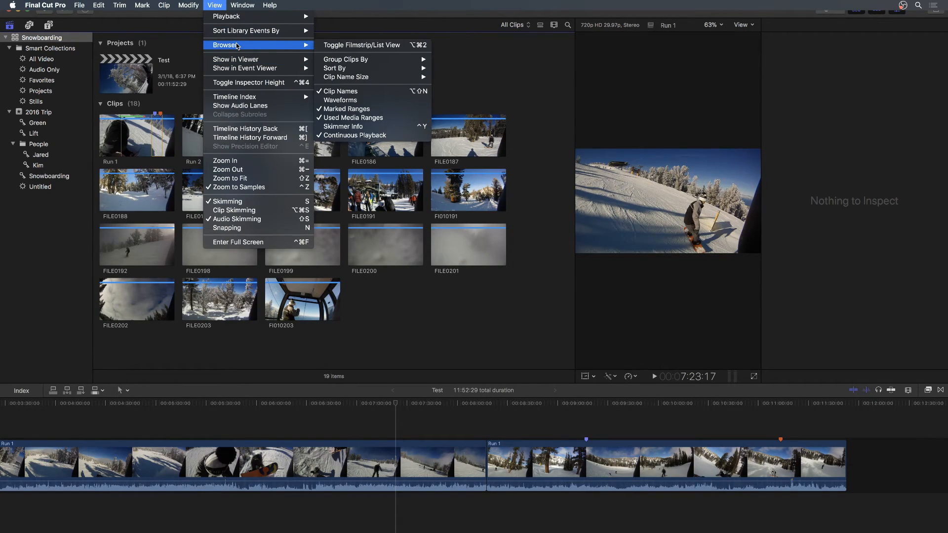
{"action": "left_click", "coordinate": [222, 143]}
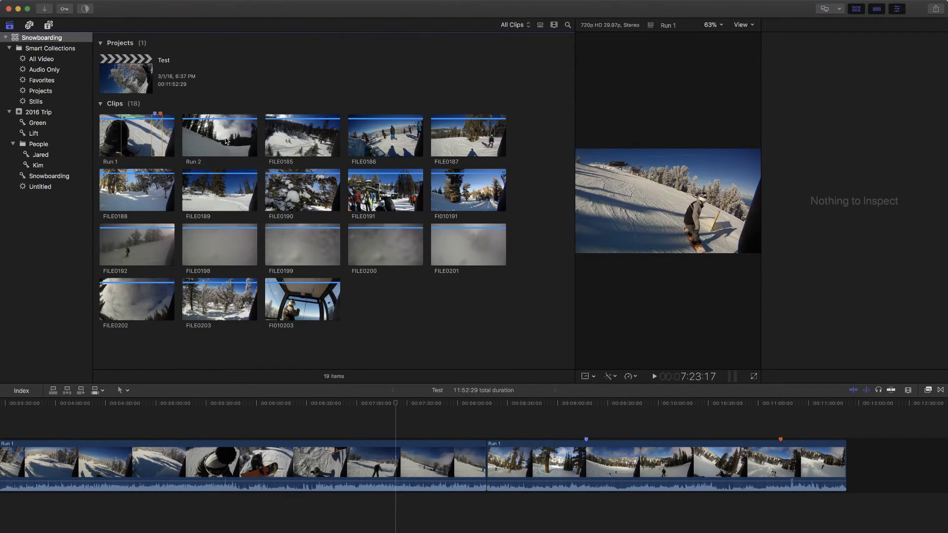
Append the whole Run 2 clip to the end of the Test timeline and place the playhead in it at about 00:12:25:26.
{"action": "left_click", "coordinate": [221, 144]}
{"action": "key", "text": "super+4"}
{"action": "left_click_drag", "start_coordinate": [215, 140], "coordinate": [482, 458]}
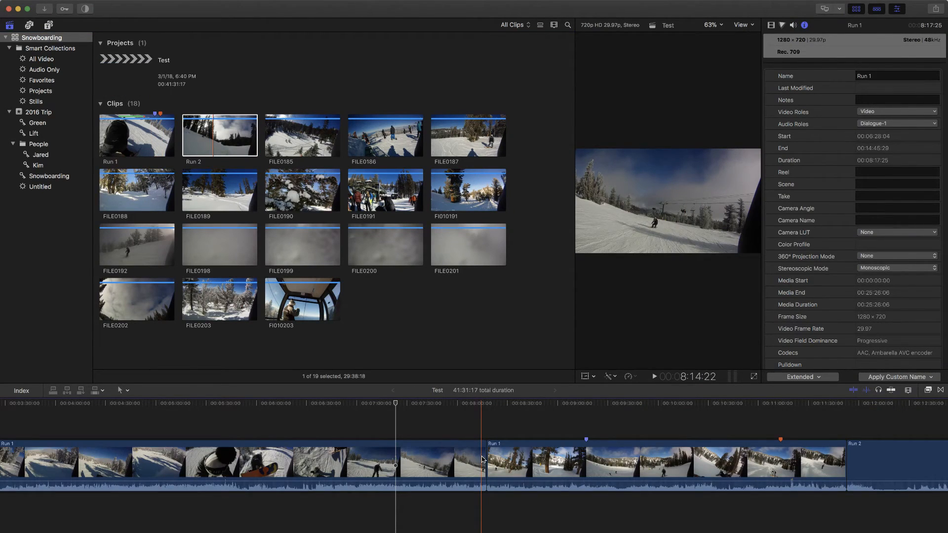
{"action": "left_click", "coordinate": [811, 404]}
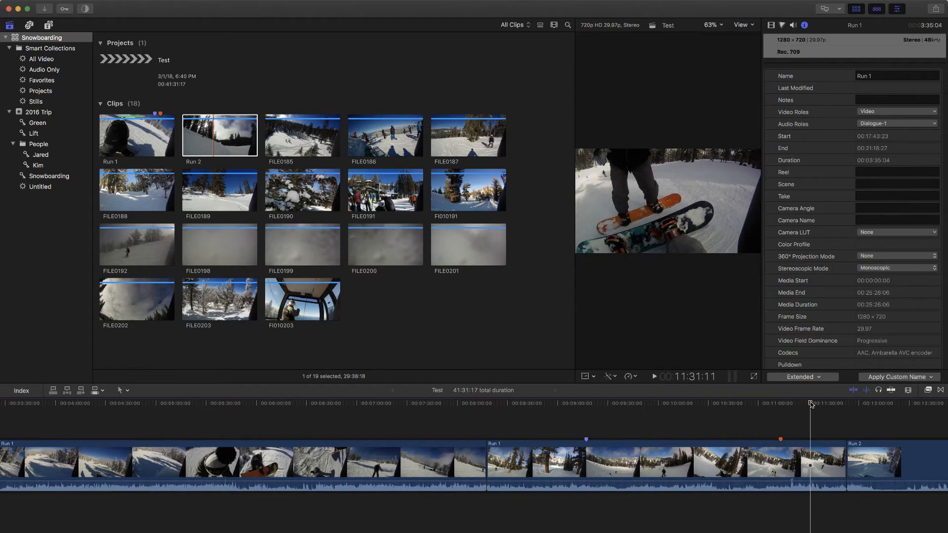
{"action": "scroll", "coordinate": [810, 404], "scroll_direction": "right", "scroll_amount": 5}
{"action": "left_click_drag", "start_coordinate": [804, 404], "coordinate": [708, 404]}
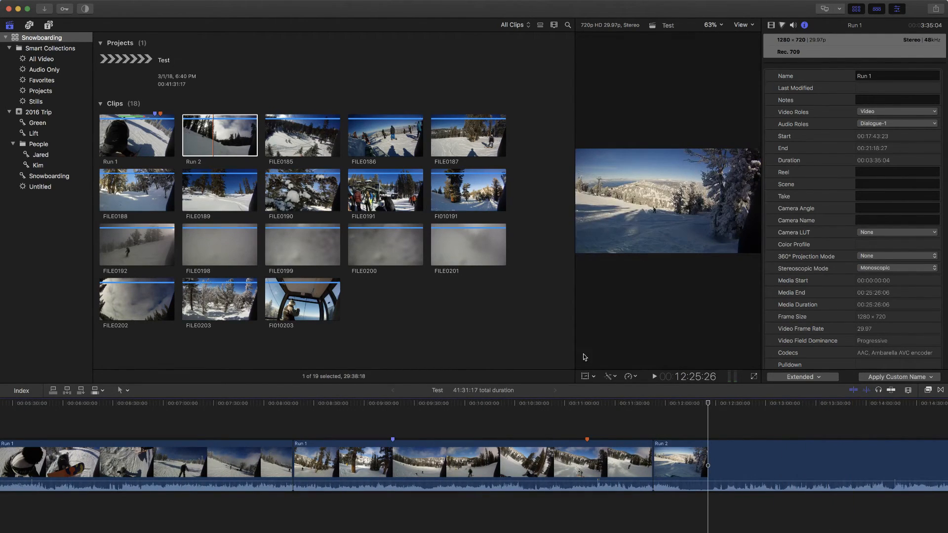
Reset the workspace to its default layout and lower the window's upper edge to expose the files on the desktop.
{"action": "left_click", "coordinate": [383, 317]}
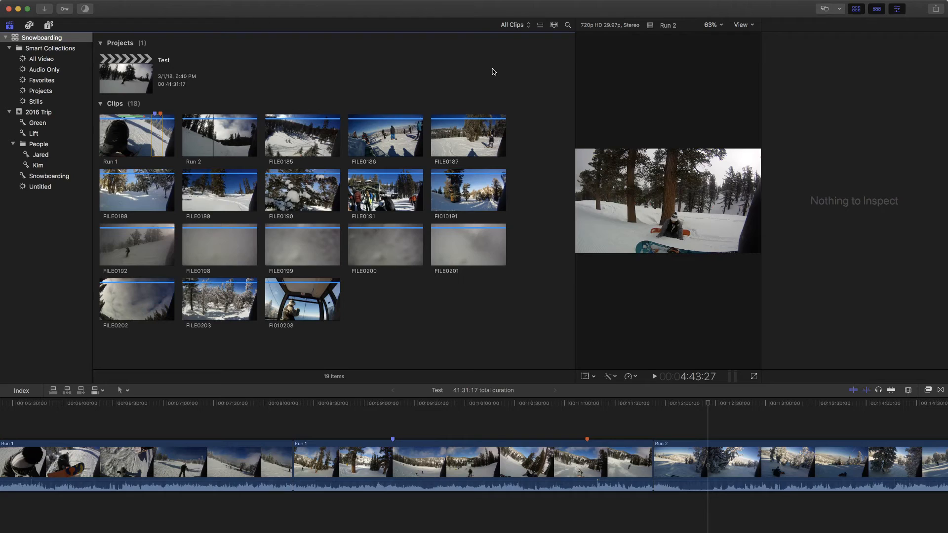
{"action": "key", "text": "super+0"}
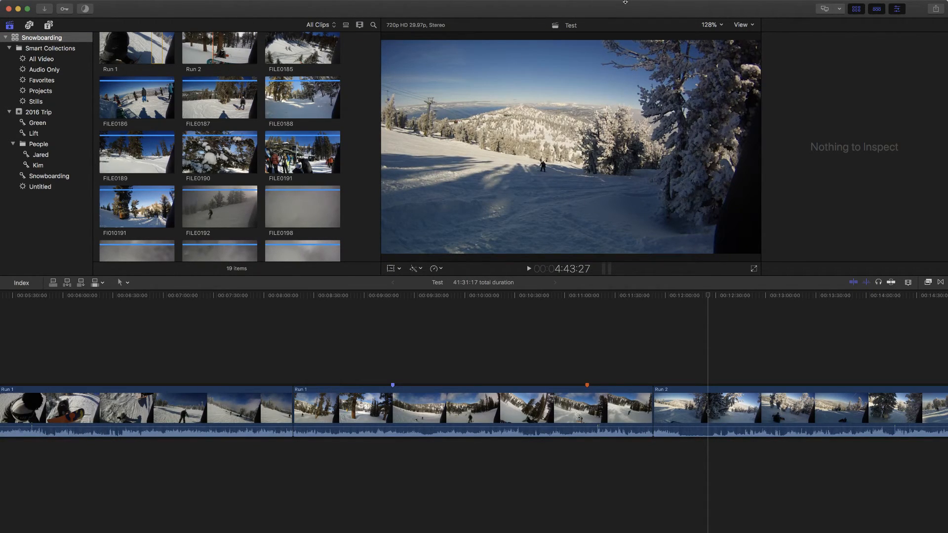
{"action": "mouse_move", "coordinate": [626, 23]}
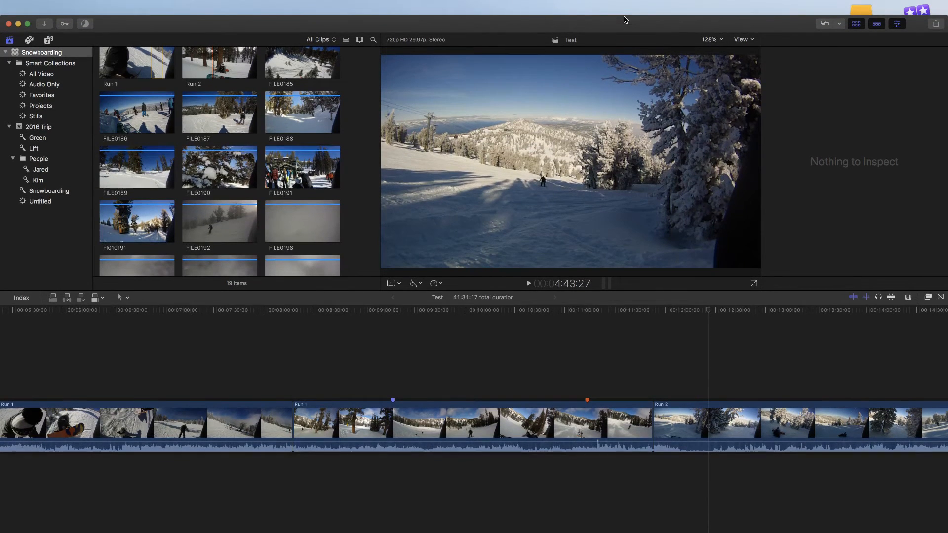
{"action": "left_click_drag", "start_coordinate": [624, 20], "coordinate": [642, 123]}
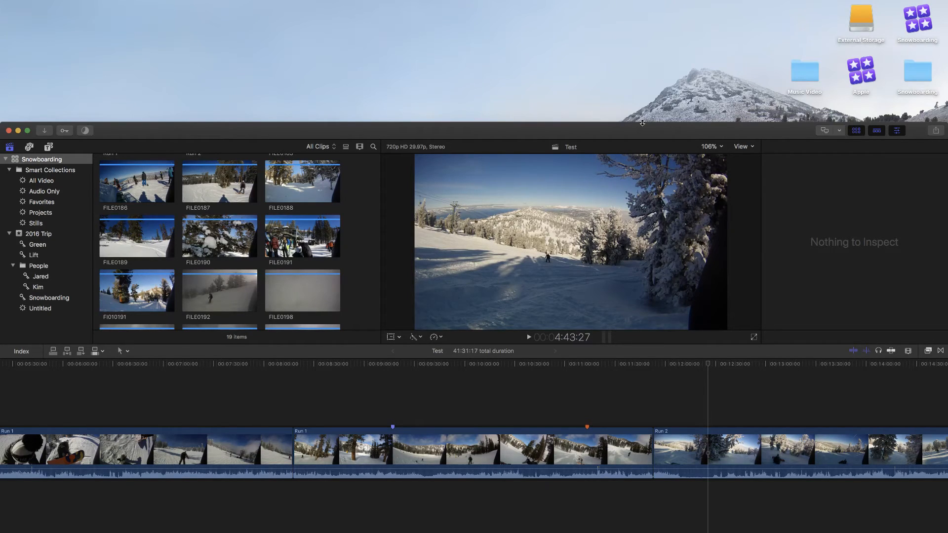
Switch to Finder, move the Snowboarding media folder from the desktop into Documents, and close the Finder window.
{"action": "left_click", "coordinate": [909, 80]}
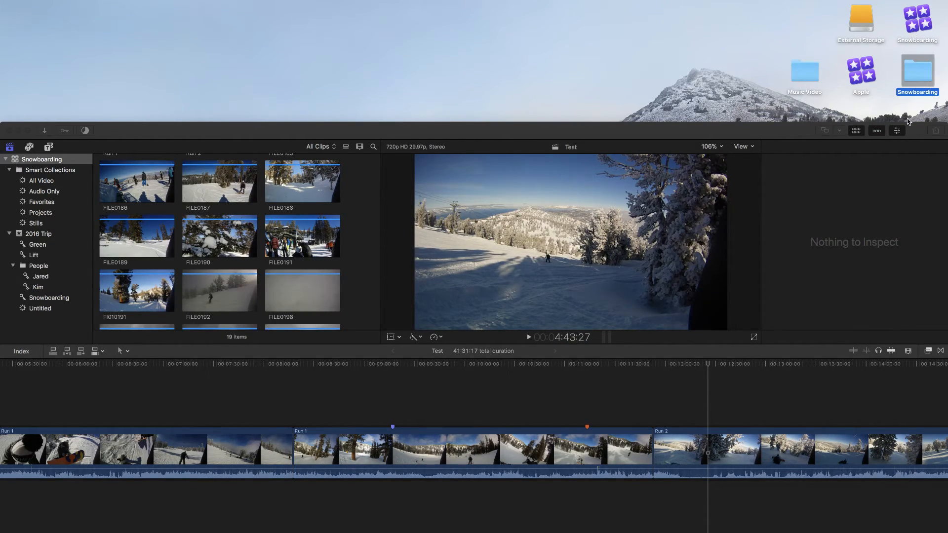
{"action": "left_click", "coordinate": [916, 93]}
{"action": "left_click", "coordinate": [676, 78]}
{"action": "key", "text": "super+n"}
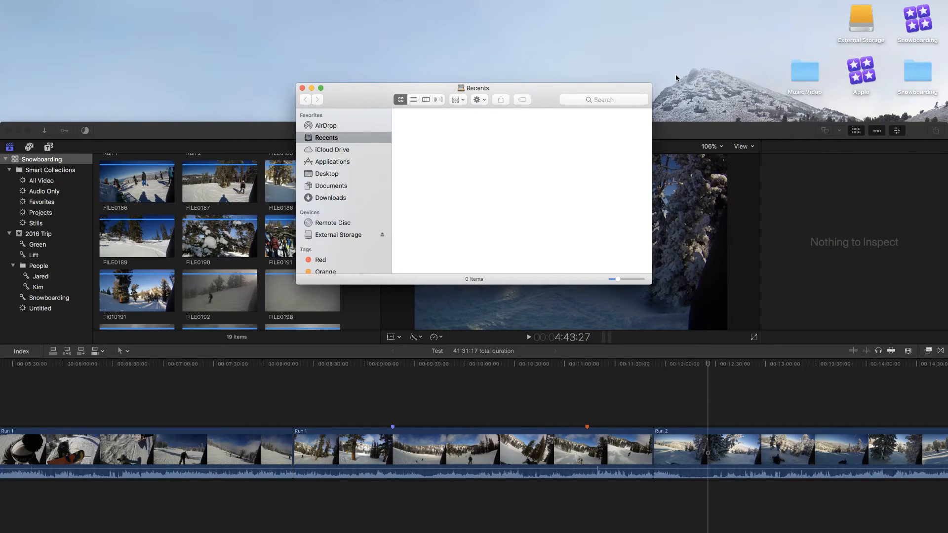
{"action": "left_click", "coordinate": [360, 190]}
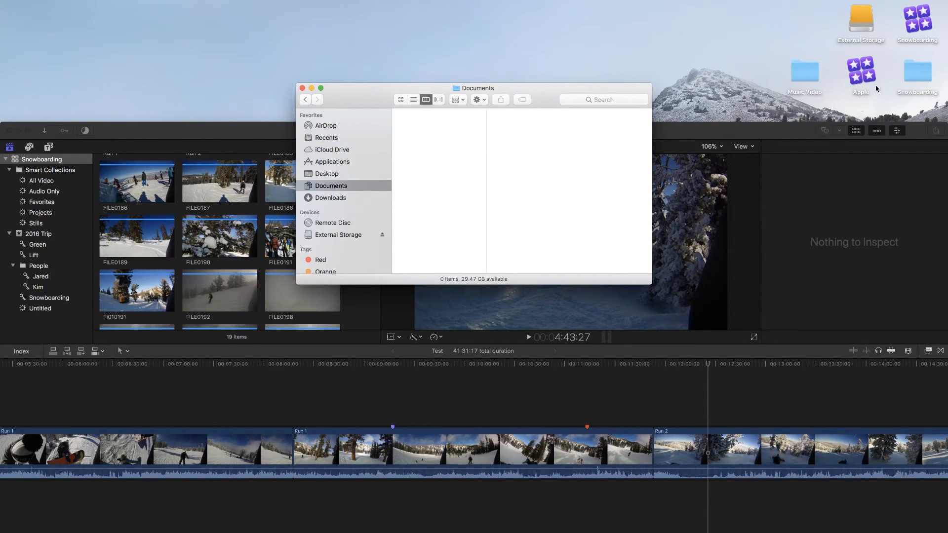
{"action": "left_click_drag", "start_coordinate": [917, 76], "coordinate": [446, 144]}
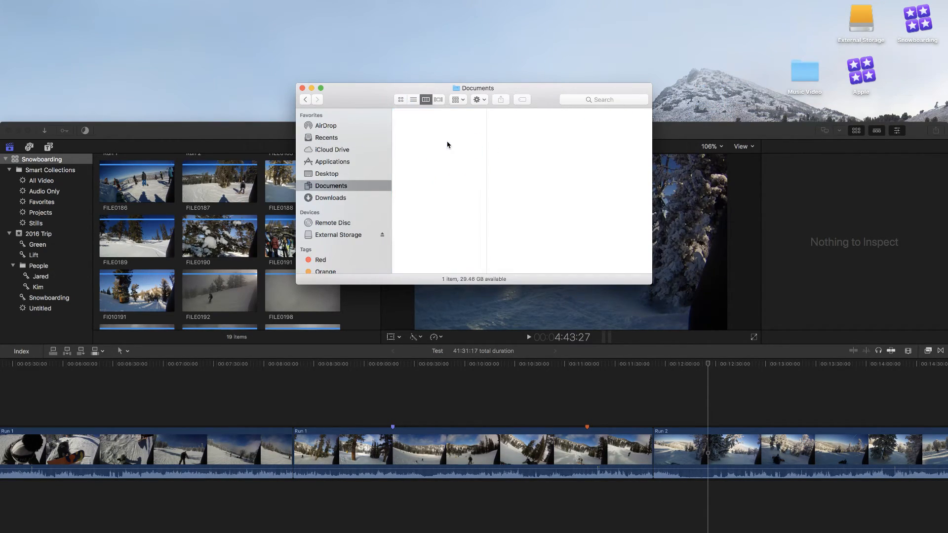
{"action": "left_click", "coordinate": [303, 89]}
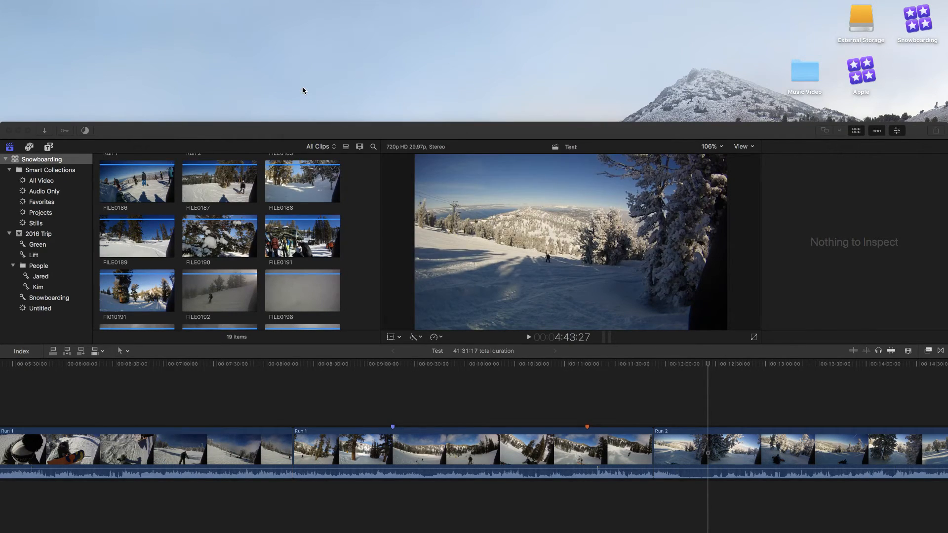
Return to Final Cut Pro, raise its window slightly, and check the media of FILE0187 and of the timeline at Run 1's first marker.
{"action": "left_click", "coordinate": [307, 128]}
{"action": "left_click_drag", "start_coordinate": [307, 131], "coordinate": [308, 96]}
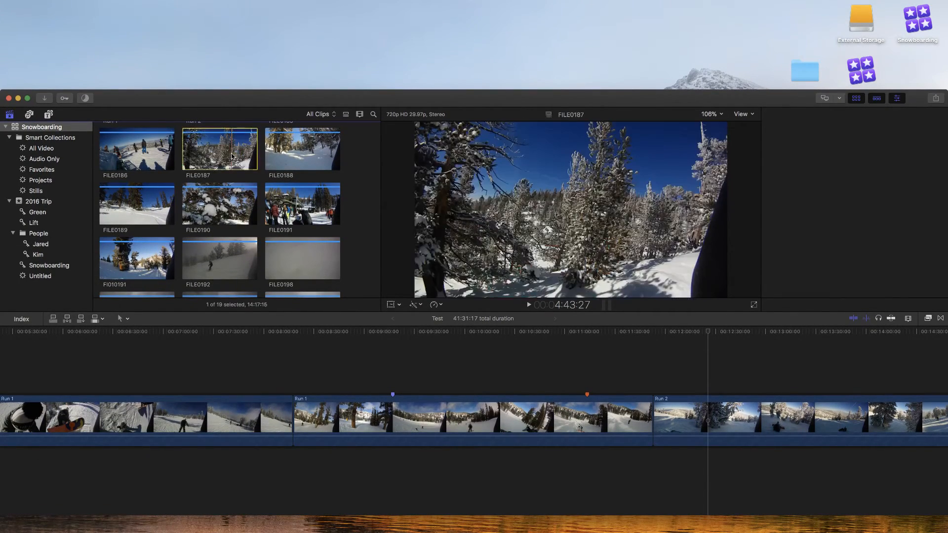
{"action": "left_click", "coordinate": [197, 157]}
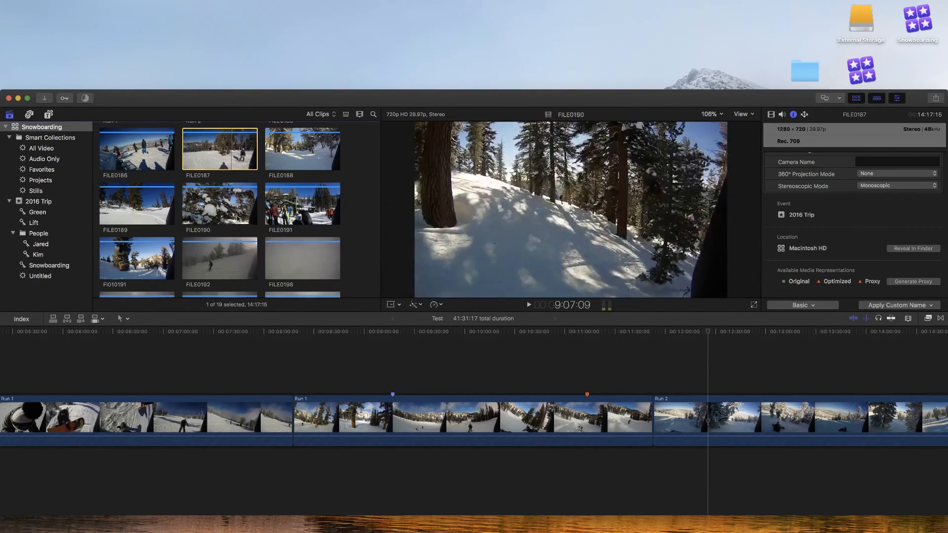
{"action": "left_click", "coordinate": [374, 168]}
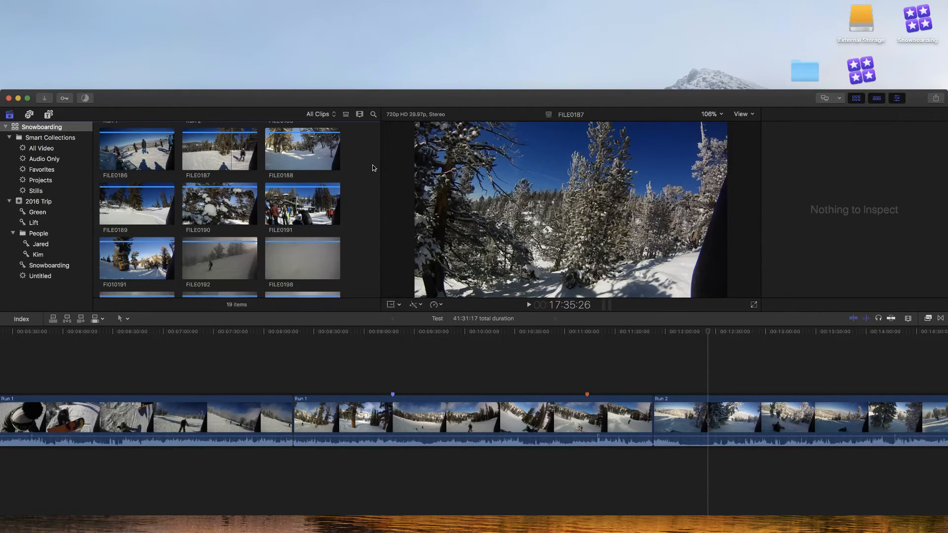
{"action": "left_click_drag", "start_coordinate": [391, 331], "coordinate": [392, 332]}
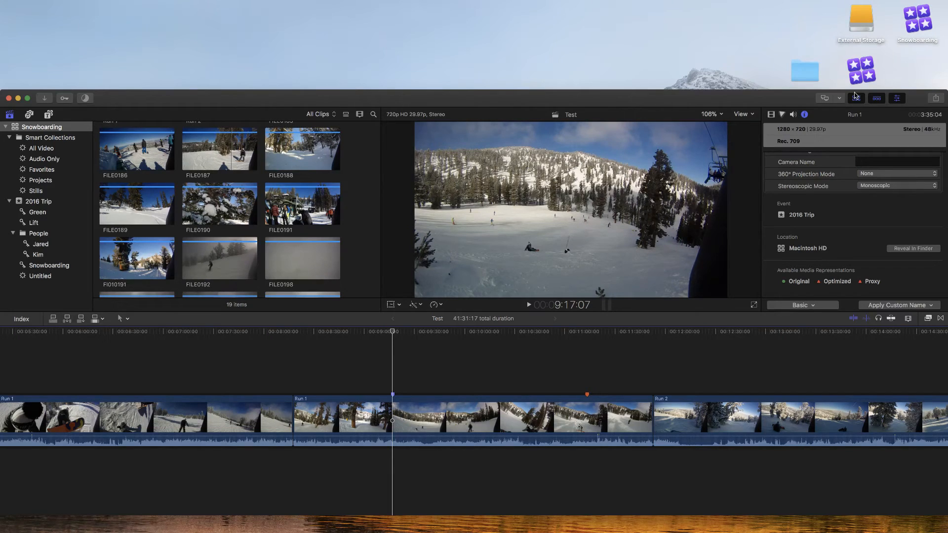
Switch to Finder and rename the Snowboarding media folder in Documents as 2016 Snowboarding.
{"action": "left_click", "coordinate": [757, 38]}
{"action": "key", "text": "super+n"}
{"action": "key", "text": "super+shift+h"}
{"action": "double_click", "coordinate": [473, 148]}
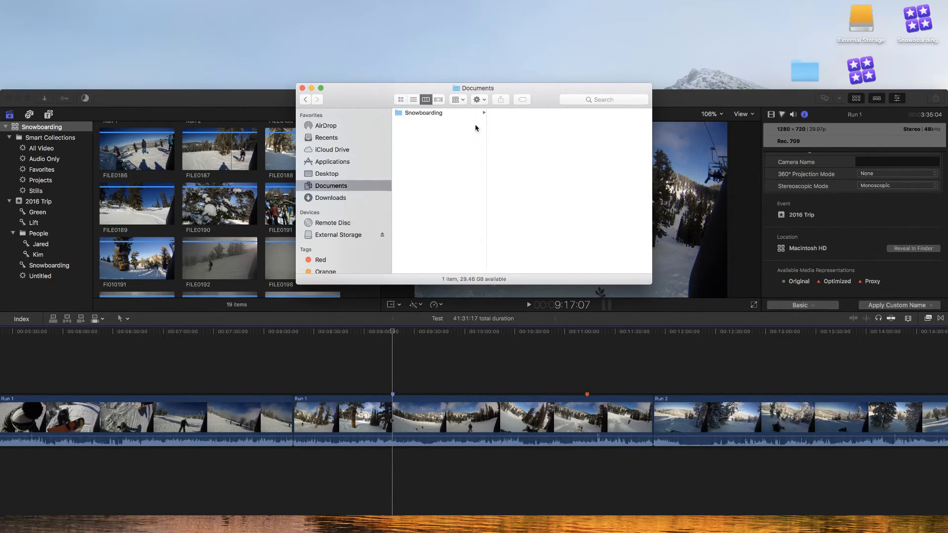
{"action": "left_click", "coordinate": [445, 116]}
{"action": "left_click", "coordinate": [445, 117]}
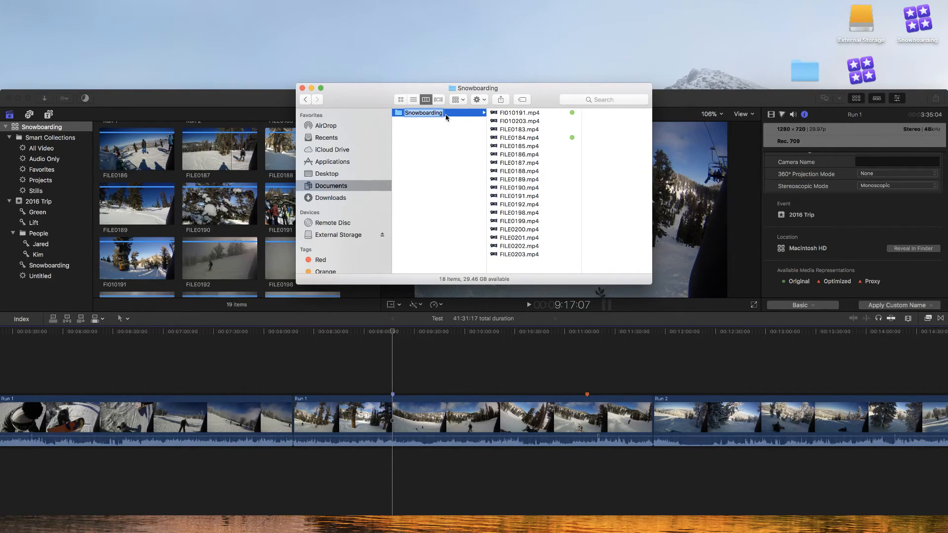
{"action": "type", "text": "2016 Snowboarding"}
{"action": "key", "text": "Return"}
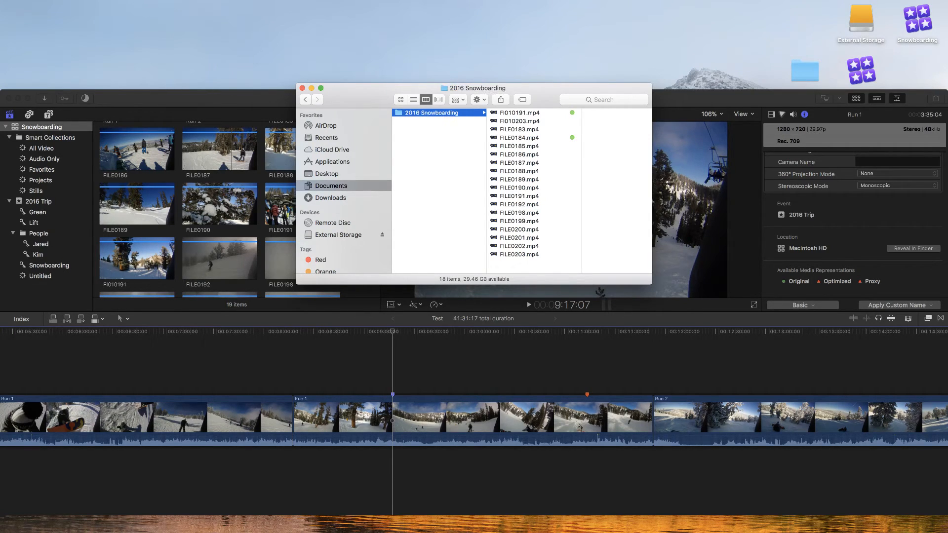
{"action": "left_click", "coordinate": [408, 159]}
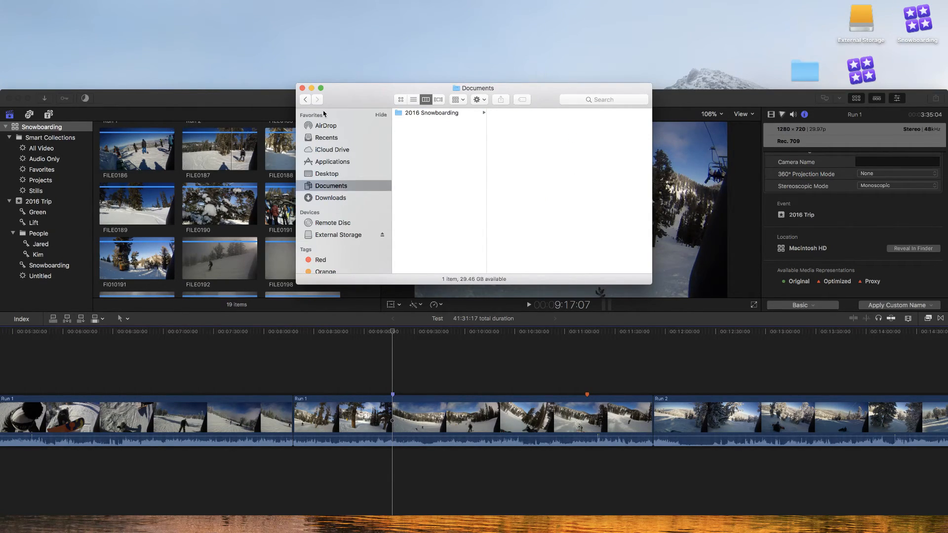
Check FILE0187's media in Final Cut Pro, then switch to Finder and move the 2016 Snowboarding folder to the Trash.
{"action": "left_click", "coordinate": [286, 106]}
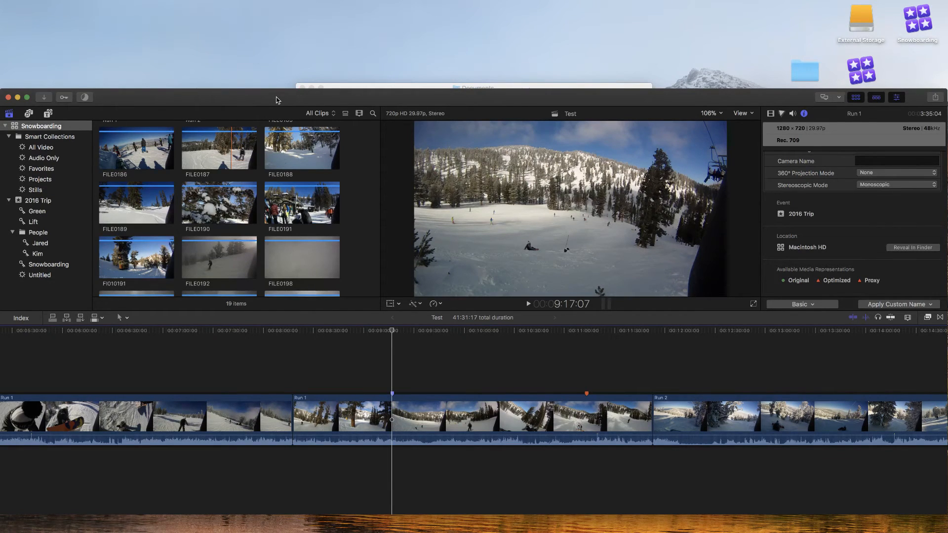
{"action": "left_click", "coordinate": [217, 152]}
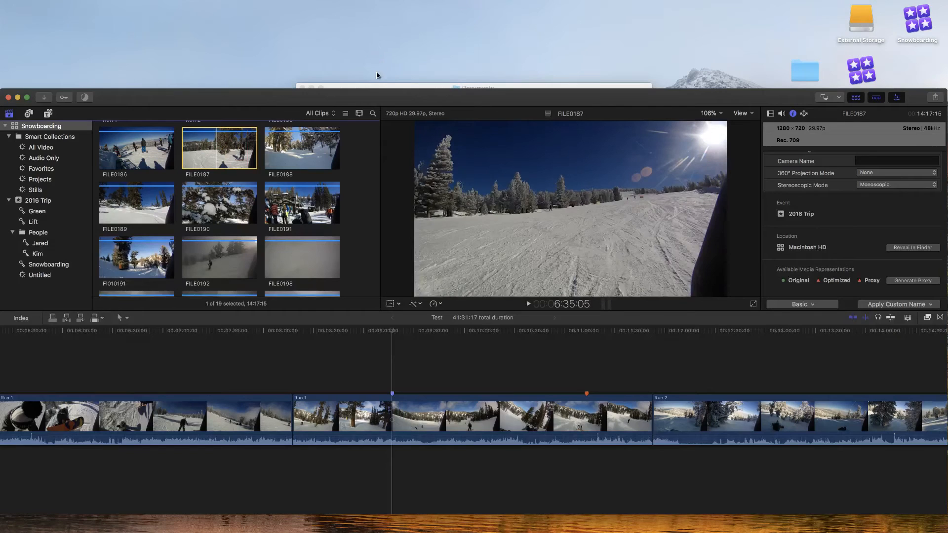
{"action": "left_click", "coordinate": [376, 88]}
{"action": "left_click", "coordinate": [450, 115]}
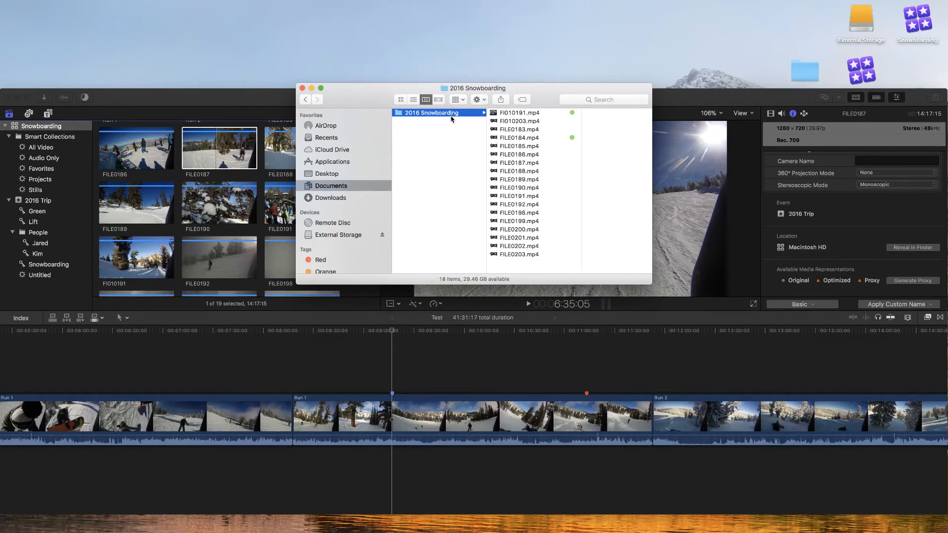
{"action": "key", "text": "super+BackSpace"}
Return to Final Cut Pro and check the browser clips and the Test timeline for missing media.
{"action": "left_click", "coordinate": [276, 101]}
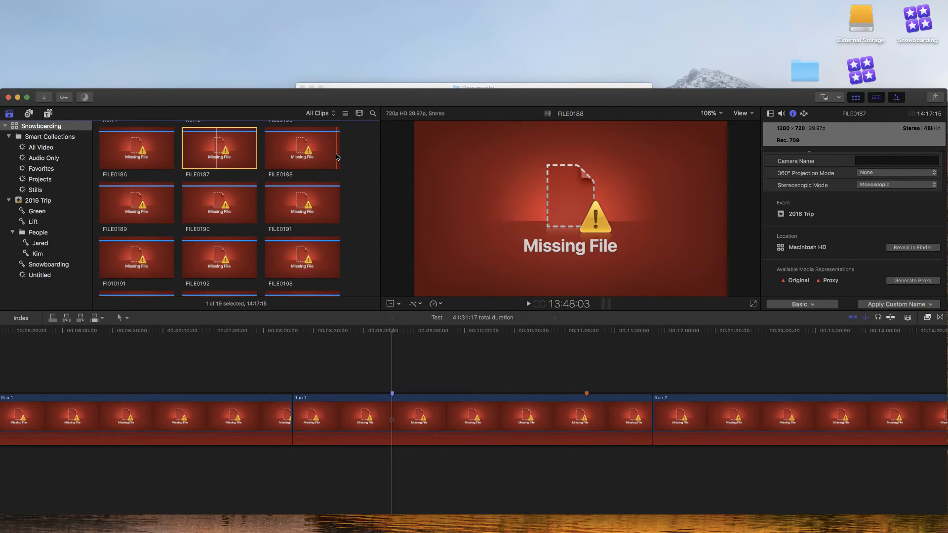
{"action": "left_click", "coordinate": [227, 325]}
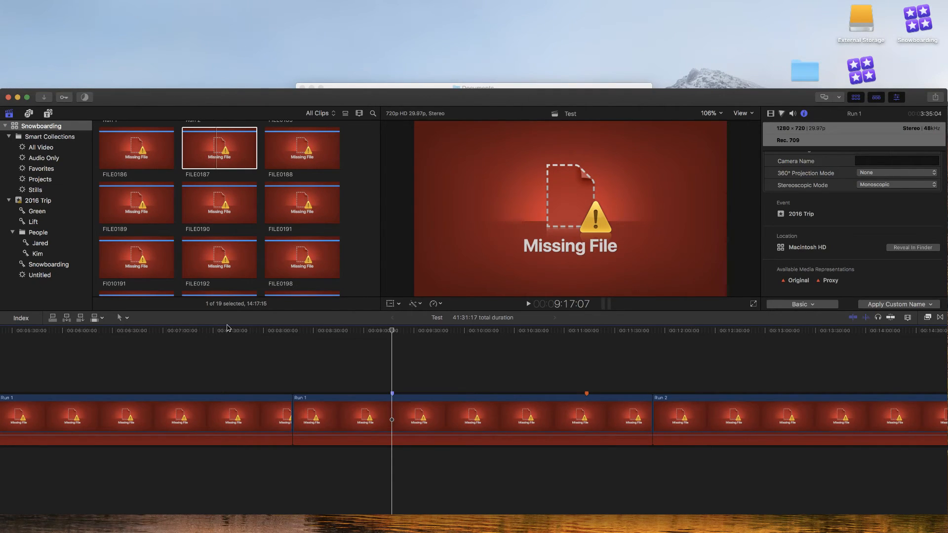
{"action": "left_click", "coordinate": [303, 226]}
Switch to Finder, move the 2016 Snowboarding folder from the Trash back into Documents, and return to Final Cut Pro to check the clips.
{"action": "left_click", "coordinate": [385, 86]}
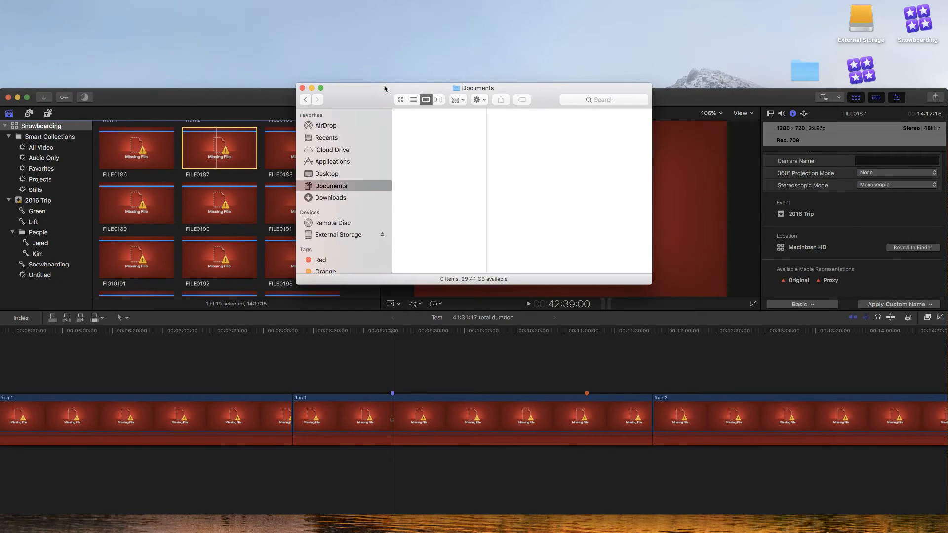
{"action": "left_click_drag", "start_coordinate": [385, 89], "coordinate": [389, 36]}
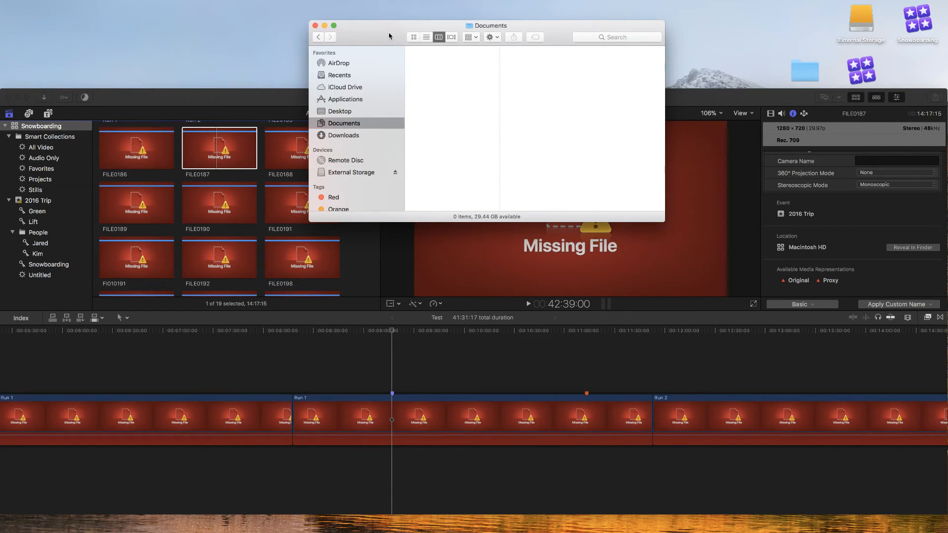
{"action": "mouse_move", "coordinate": [608, 530]}
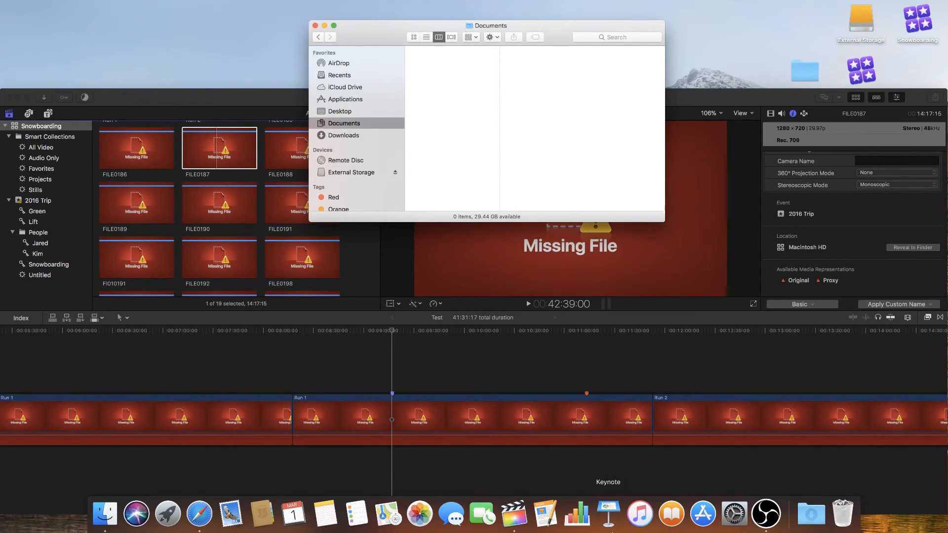
{"action": "left_click", "coordinate": [842, 513]}
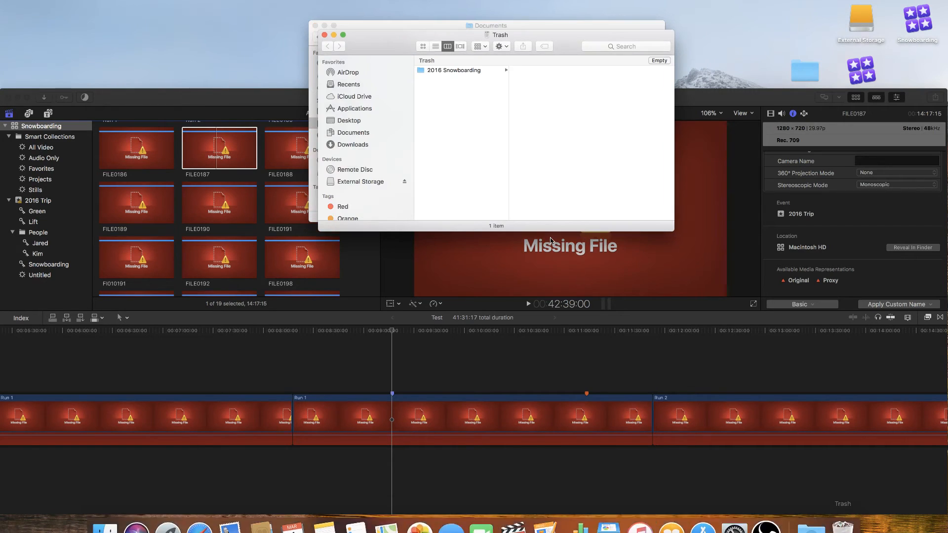
{"action": "left_click_drag", "start_coordinate": [395, 53], "coordinate": [431, 115]}
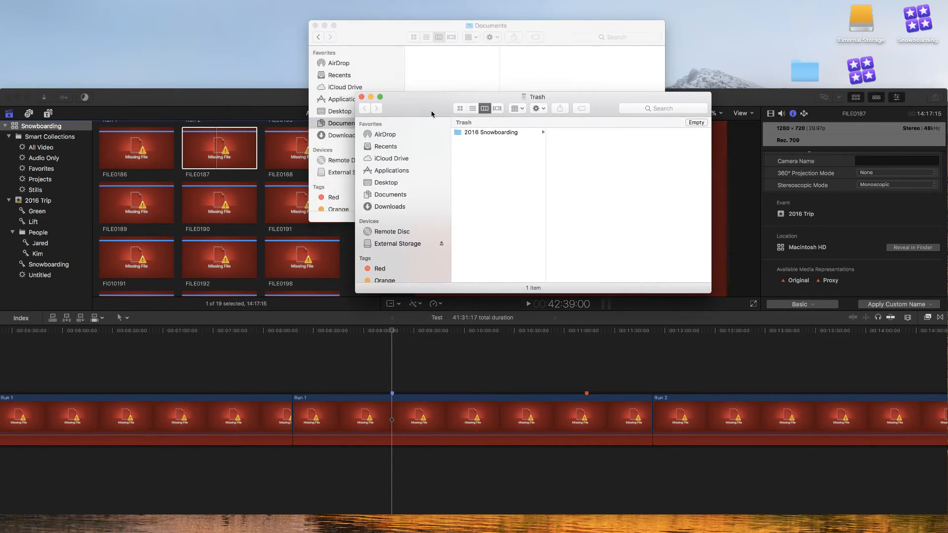
{"action": "left_click_drag", "start_coordinate": [490, 133], "coordinate": [452, 76]}
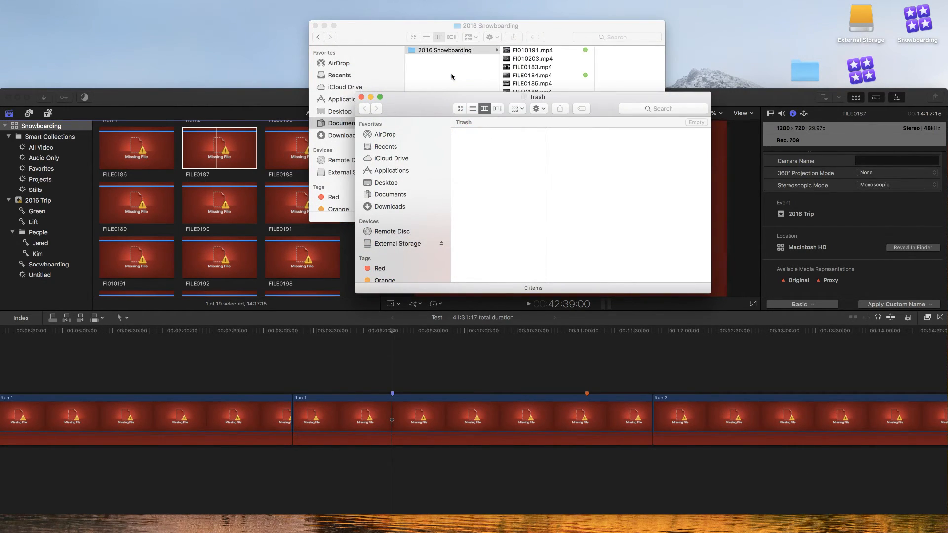
{"action": "left_click", "coordinate": [361, 96]}
{"action": "left_click", "coordinate": [278, 104]}
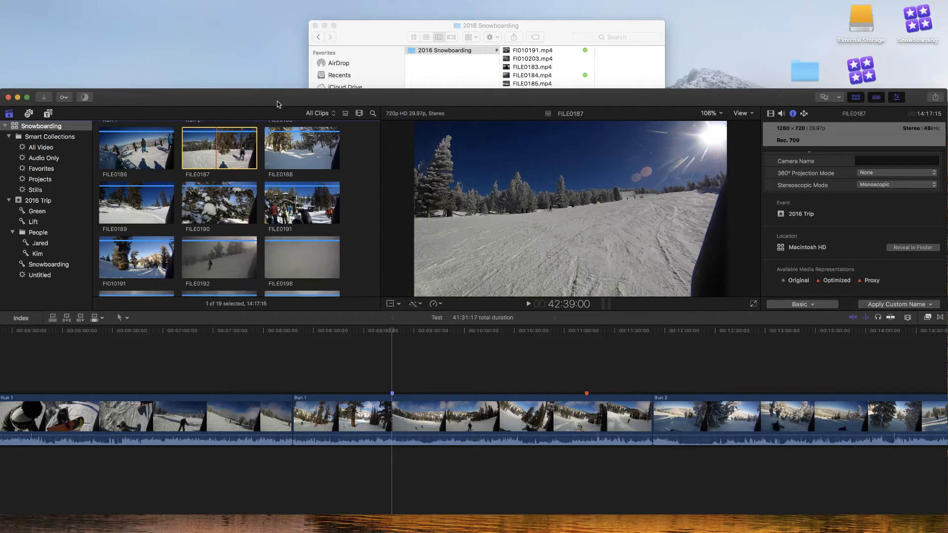
Switch to Finder and move FI010191.mp4 and FI010203.mp4 from the 2016 Snowboarding folder to the desktop.
{"action": "left_click", "coordinate": [551, 52]}
{"action": "left_click_drag", "start_coordinate": [551, 52], "coordinate": [752, 52]}
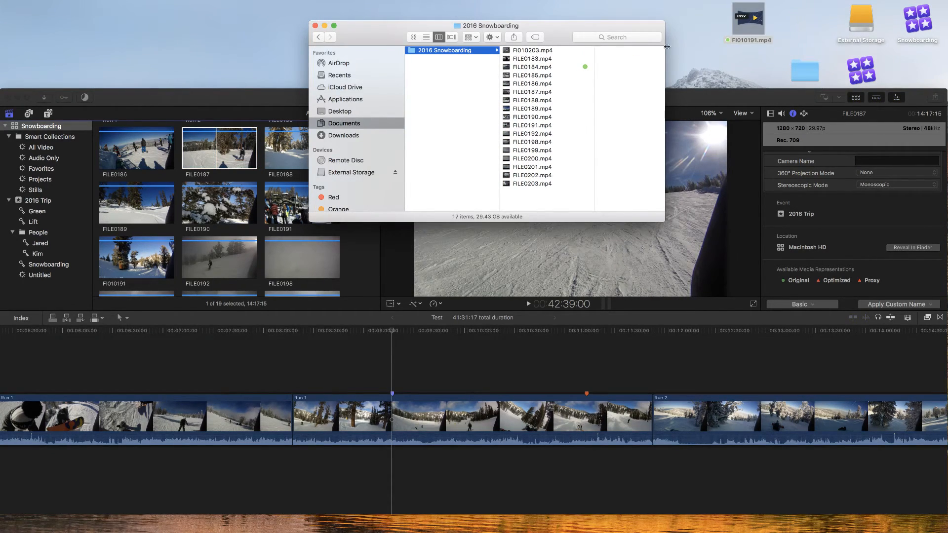
{"action": "left_click_drag", "start_coordinate": [544, 53], "coordinate": [732, 80]}
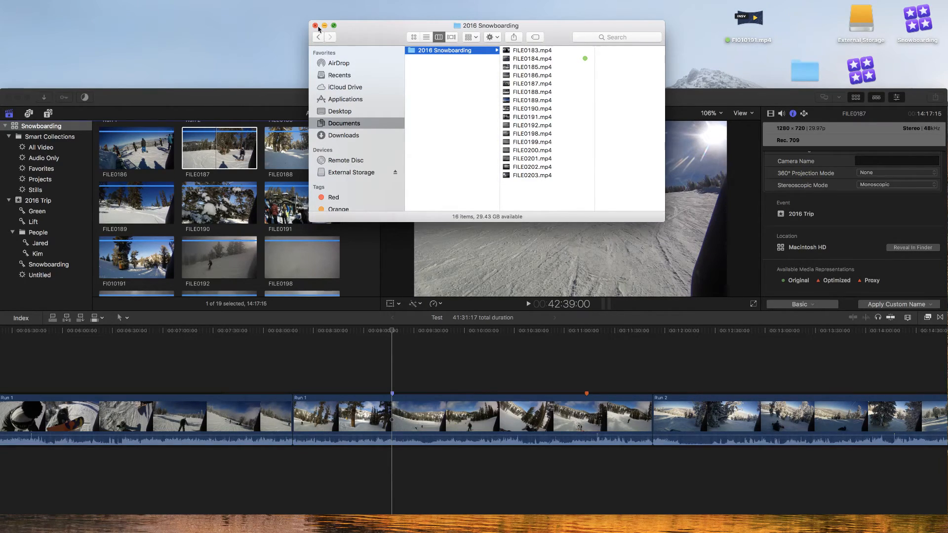
Return to Final Cut Pro, look through the browser clips, and inspect FI010191's media information.
{"action": "left_click", "coordinate": [267, 103]}
{"action": "left_click", "coordinate": [357, 204]}
{"action": "scroll", "coordinate": [356, 203], "scroll_direction": "up", "scroll_amount": 5}
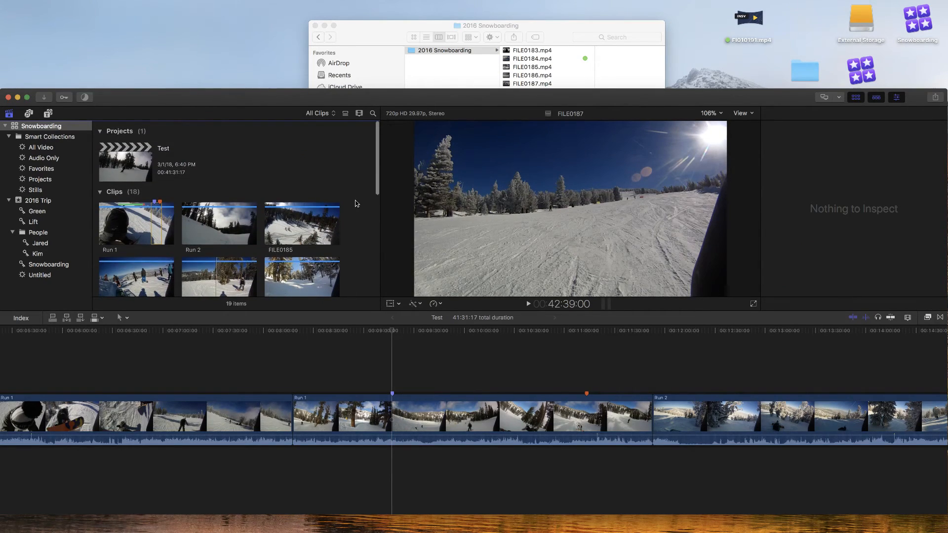
{"action": "scroll", "coordinate": [357, 204], "scroll_direction": "down", "scroll_amount": 10}
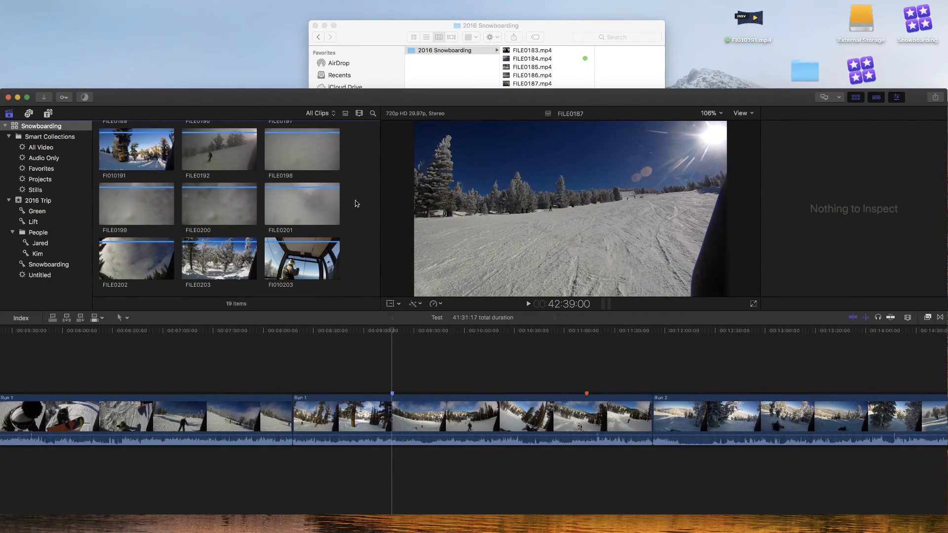
{"action": "scroll", "coordinate": [249, 181], "scroll_direction": "up", "scroll_amount": 1}
{"action": "left_click", "coordinate": [154, 181]}
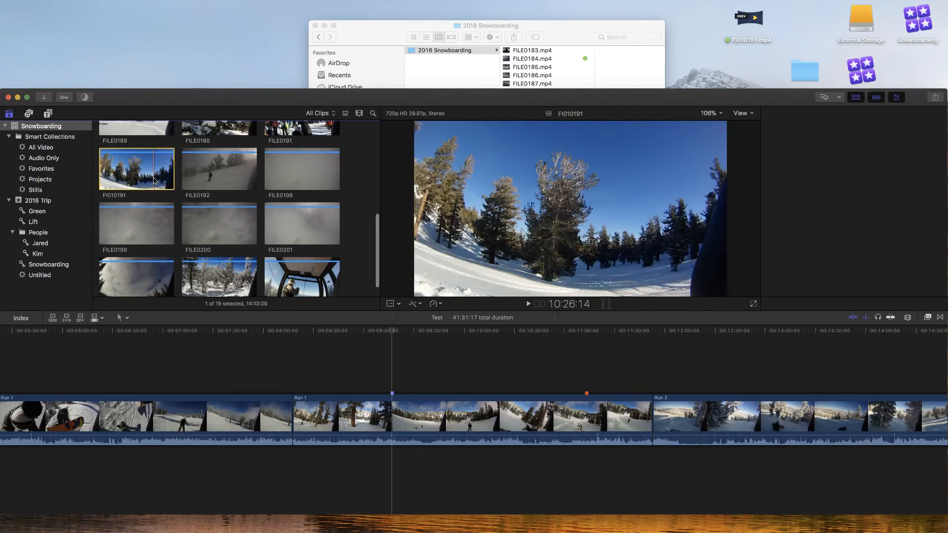
{"action": "key", "text": "super+4"}
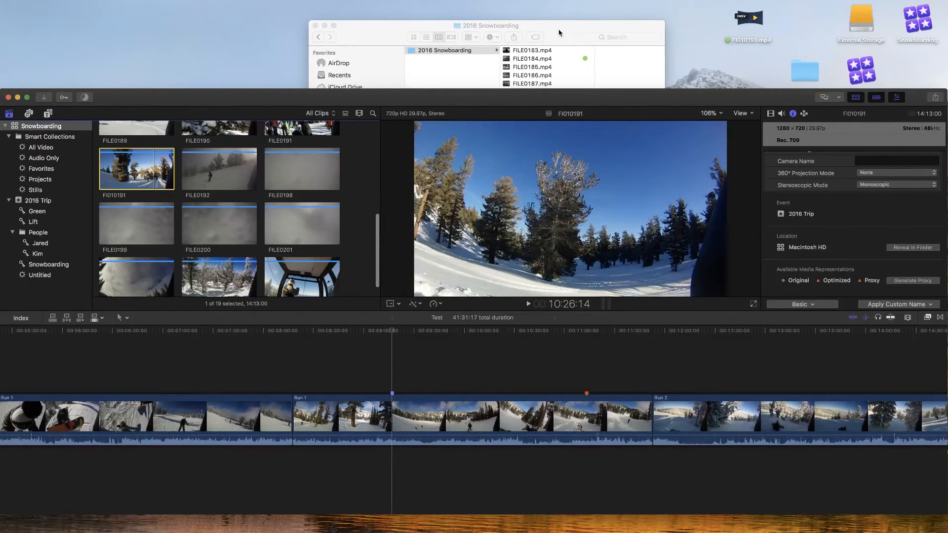
Switch to Finder, move the 2016 Snowboarding folder to the Trash again, and return to Final Cut Pro to check which clips are missing.
{"action": "left_click", "coordinate": [560, 32]}
{"action": "key", "text": "super+BackSpace"}
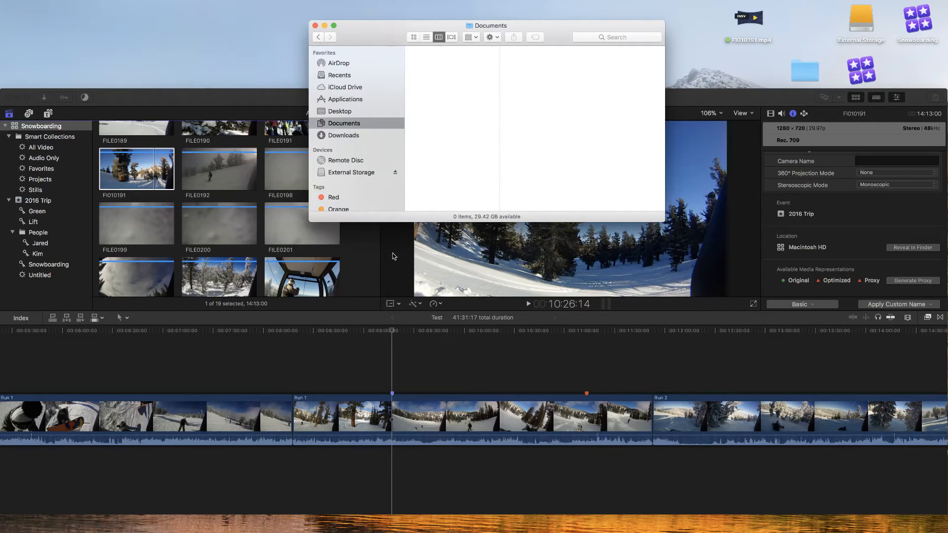
{"action": "left_click", "coordinate": [365, 250]}
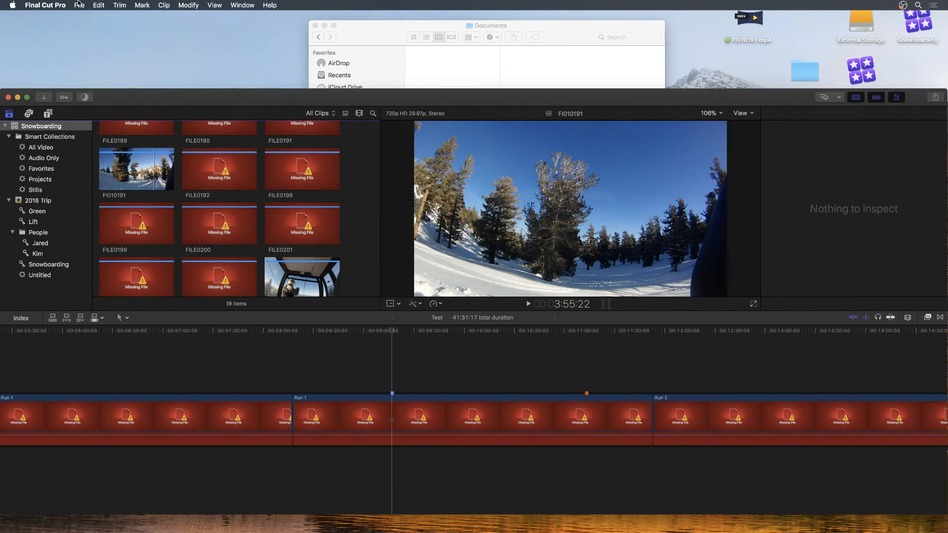
Select the Snowboarding library and review its storage, cache and backup properties.
{"action": "left_click", "coordinate": [63, 126]}
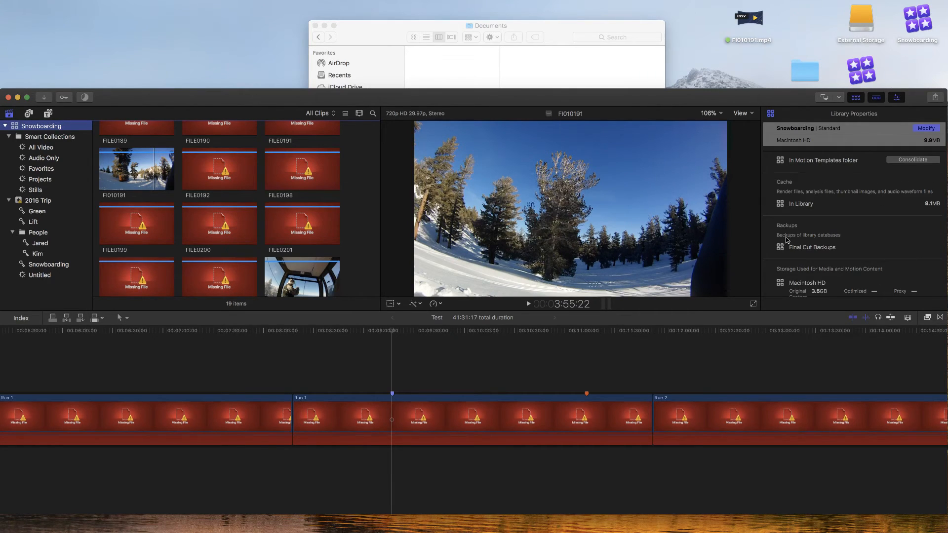
{"action": "scroll", "coordinate": [835, 235], "scroll_direction": "up", "scroll_amount": 3}
{"action": "scroll", "coordinate": [836, 234], "scroll_direction": "down", "scroll_amount": 4}
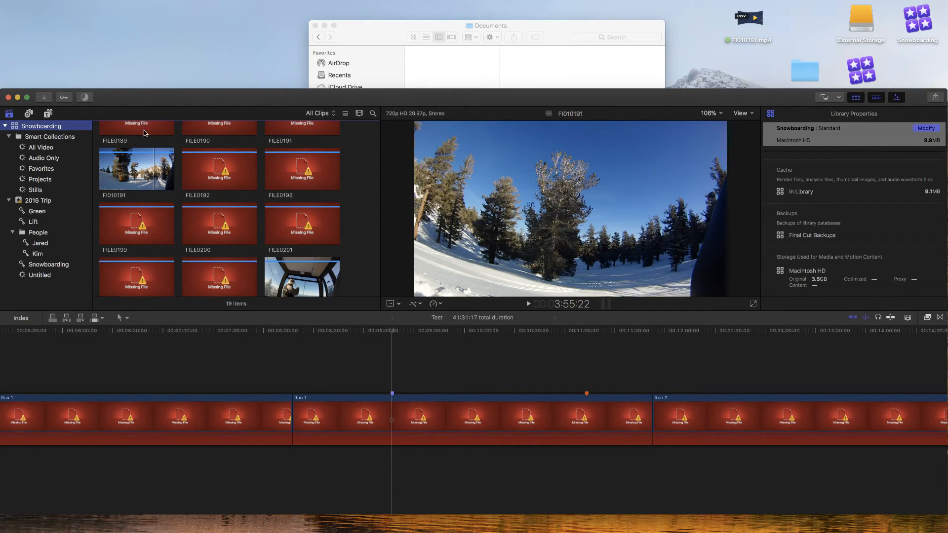
Open Relink Files for the library's missing media, view the file browser for locating all files, and cancel the relink.
{"action": "left_click", "coordinate": [78, 5]}
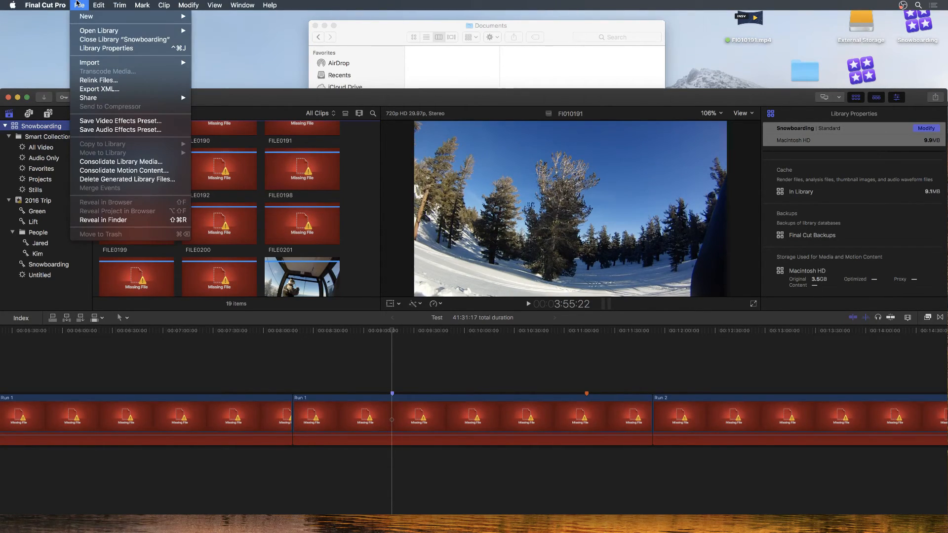
{"action": "left_click", "coordinate": [123, 81]}
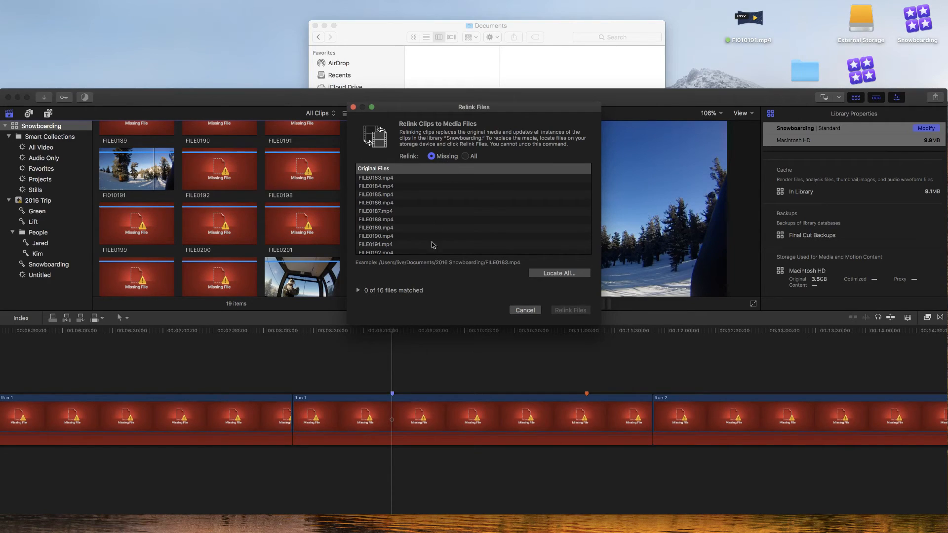
{"action": "left_click", "coordinate": [557, 274]}
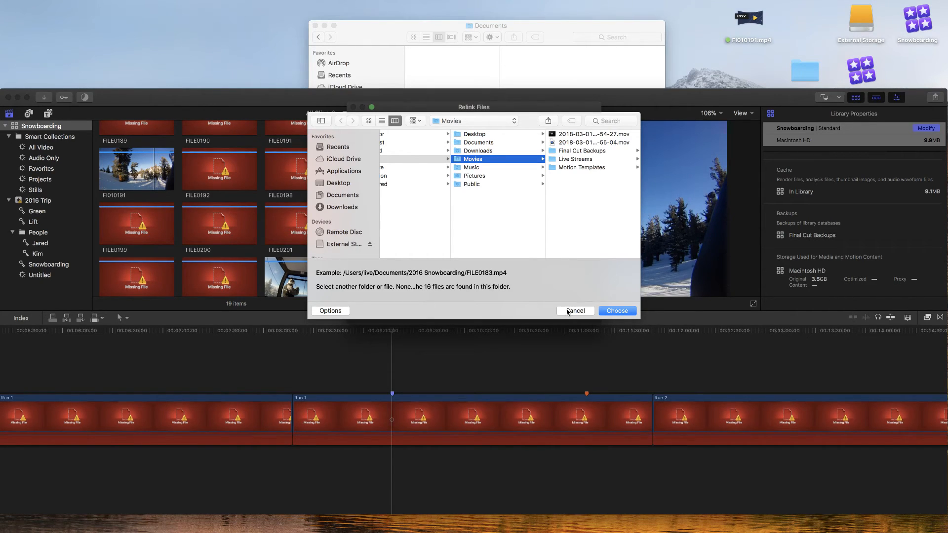
{"action": "left_click", "coordinate": [568, 311]}
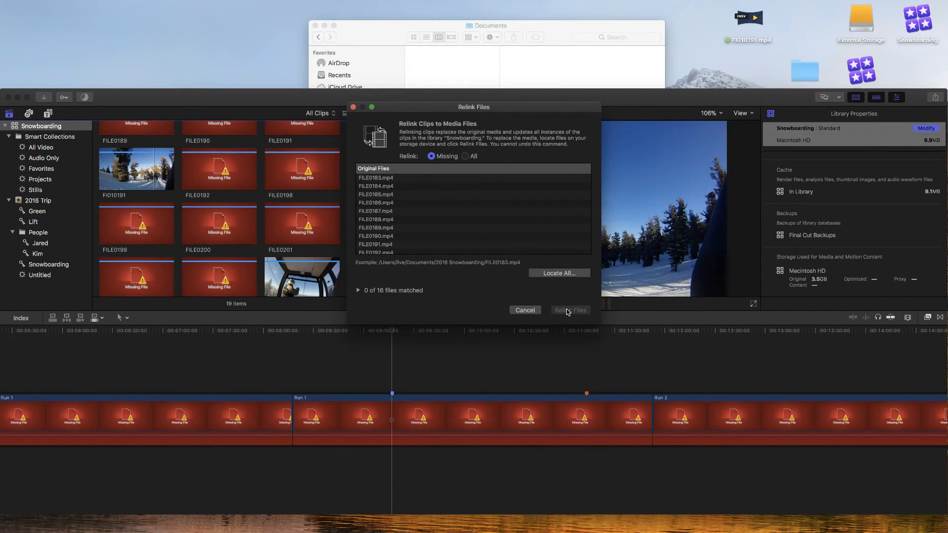
{"action": "left_click", "coordinate": [521, 310]}
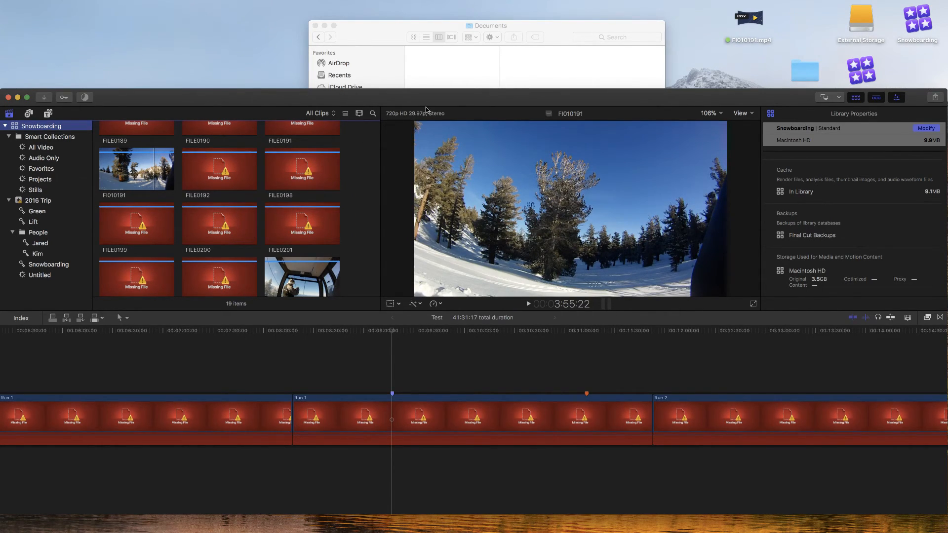
Switch to Finder, undo moving the 2016 Snowboarding folder to the Trash, and return to Final Cut Pro to check the clips.
{"action": "left_click", "coordinate": [503, 62]}
{"action": "key", "text": "super+z"}
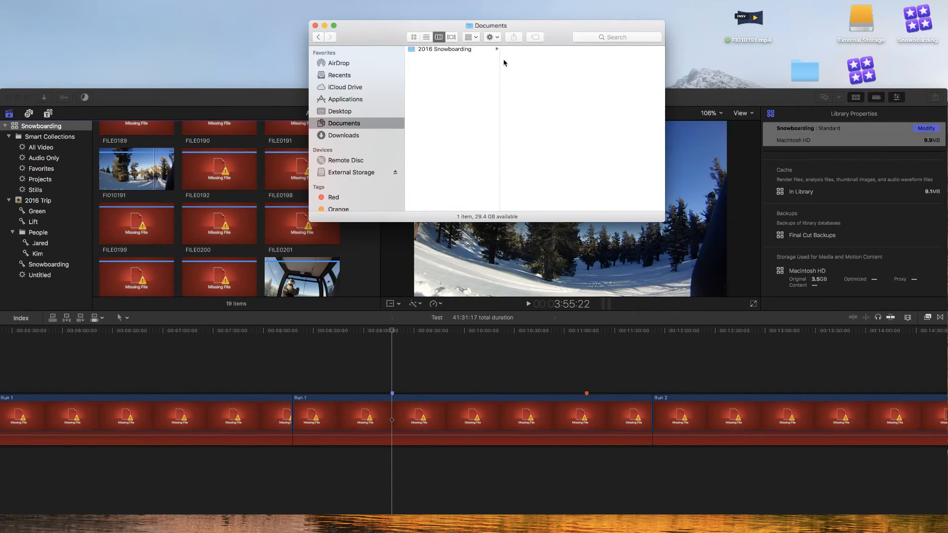
{"action": "left_click", "coordinate": [345, 254]}
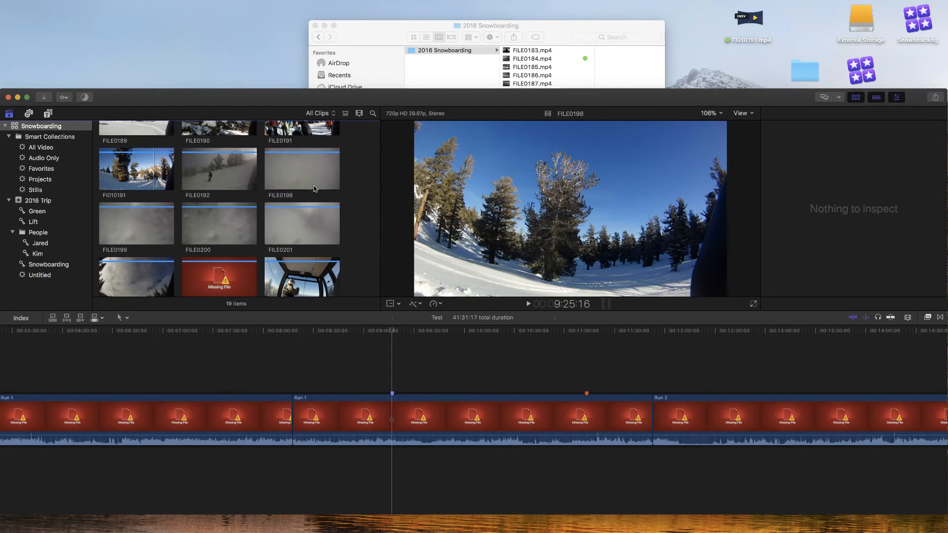
Switch to Finder and close the 2016 Snowboarding window.
{"action": "left_click", "coordinate": [560, 29]}
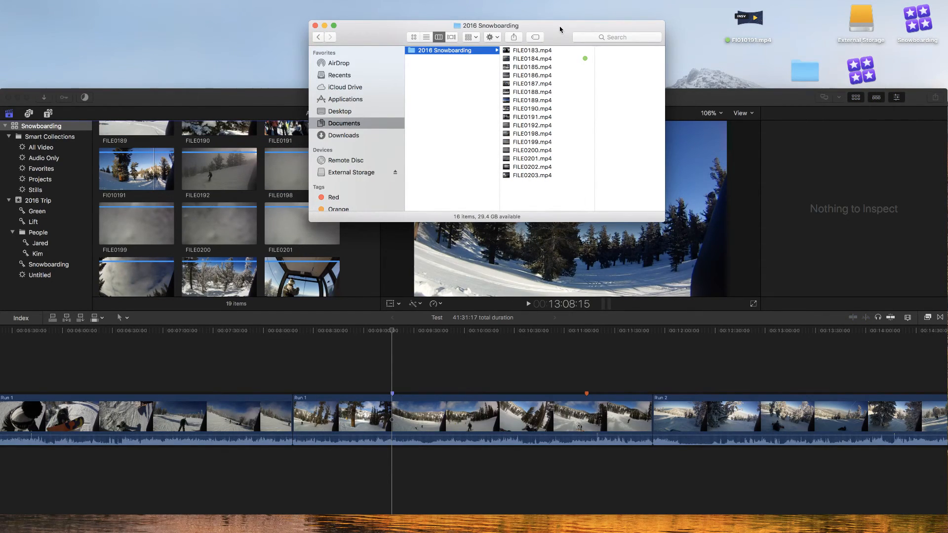
{"action": "left_click", "coordinate": [316, 25]}
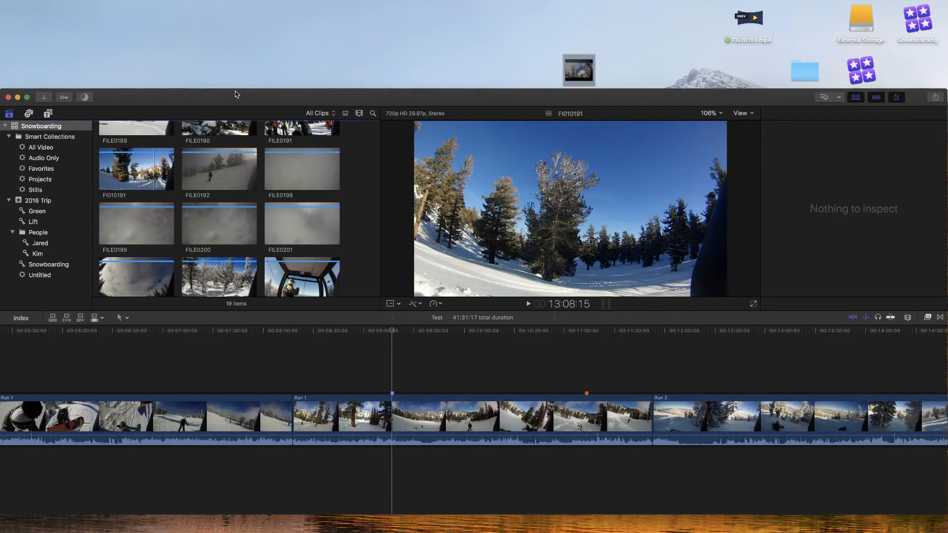
Open the preferences, review the General, Editing, Playback, Import and Destinations settings, and close them.
{"action": "left_click", "coordinate": [82, 5]}
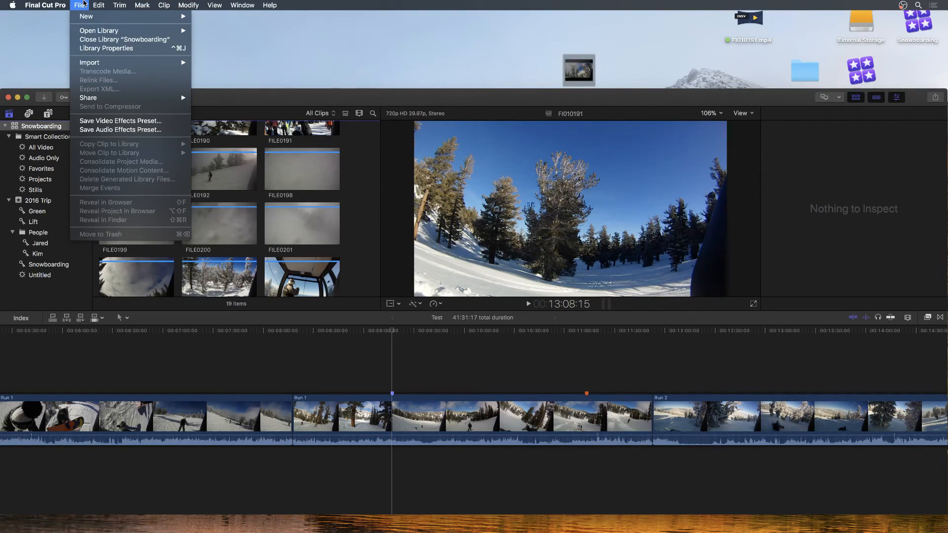
{"action": "mouse_move", "coordinate": [45, 5]}
{"action": "left_click", "coordinate": [65, 30]}
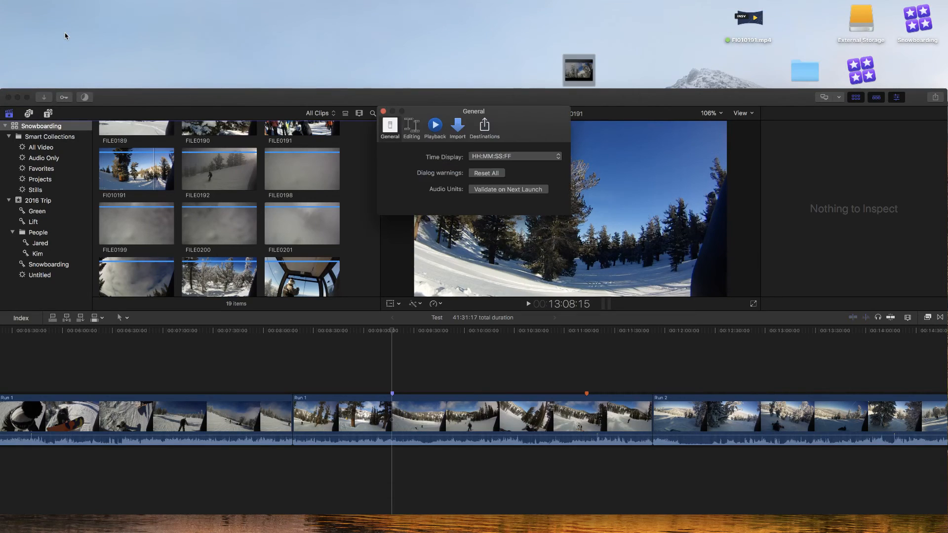
{"action": "left_click", "coordinate": [412, 129]}
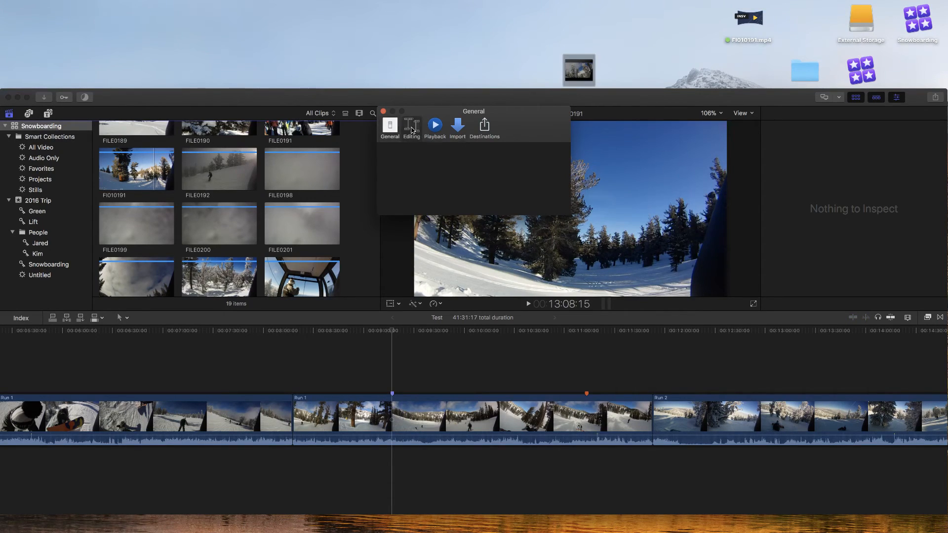
{"action": "left_click", "coordinate": [434, 128]}
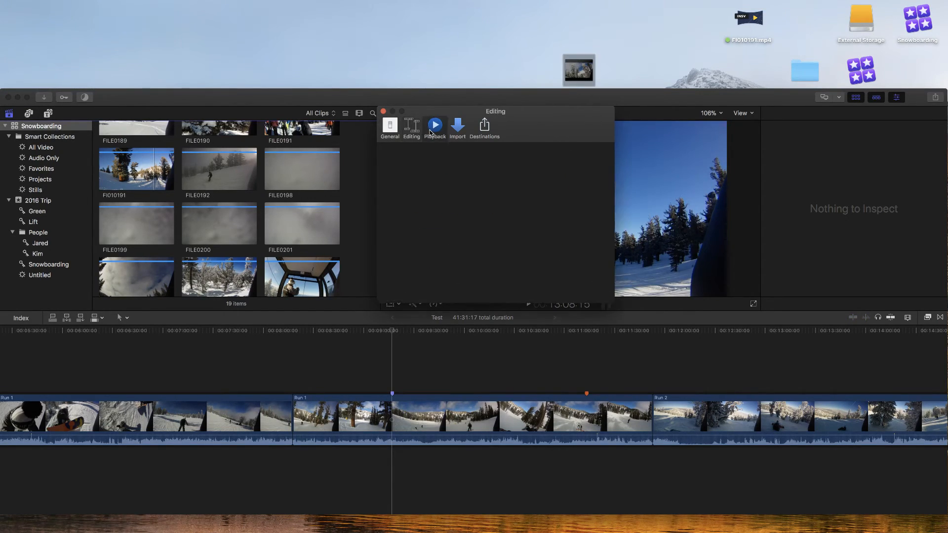
{"action": "left_click", "coordinate": [415, 132]}
{"action": "left_click", "coordinate": [436, 131]}
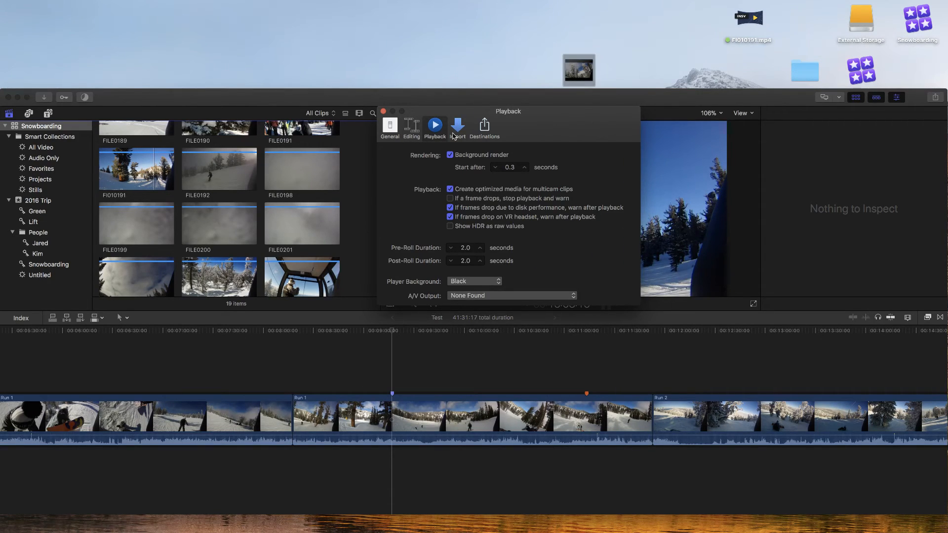
{"action": "left_click", "coordinate": [453, 134]}
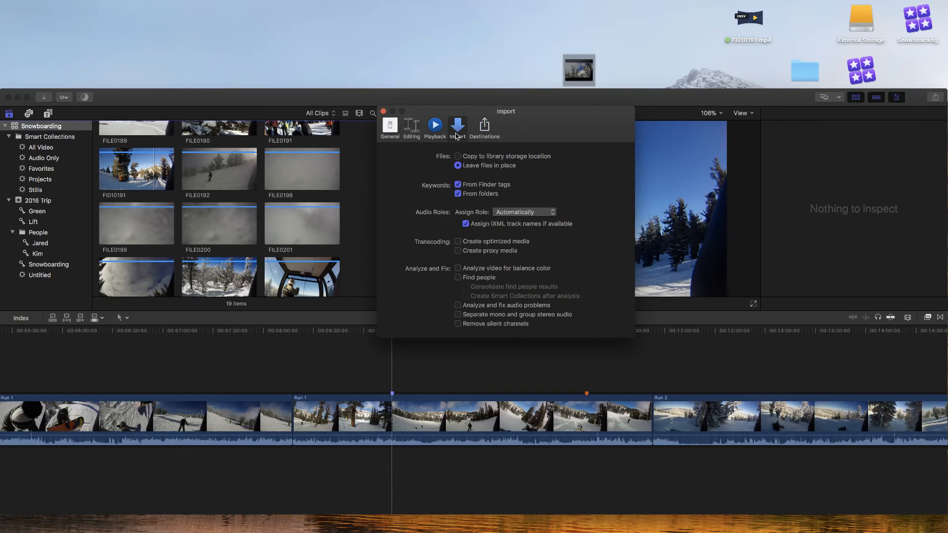
{"action": "left_click", "coordinate": [483, 132]}
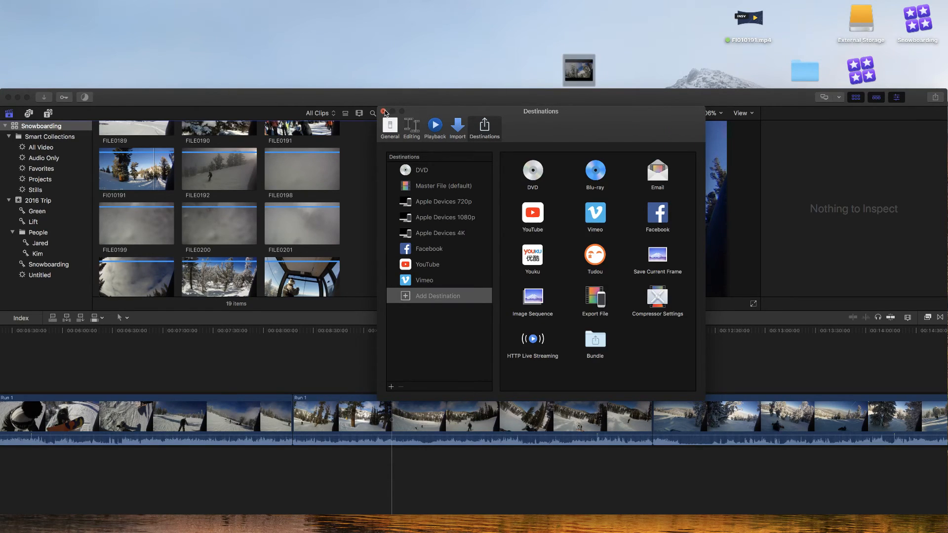
{"action": "left_click", "coordinate": [389, 125]}
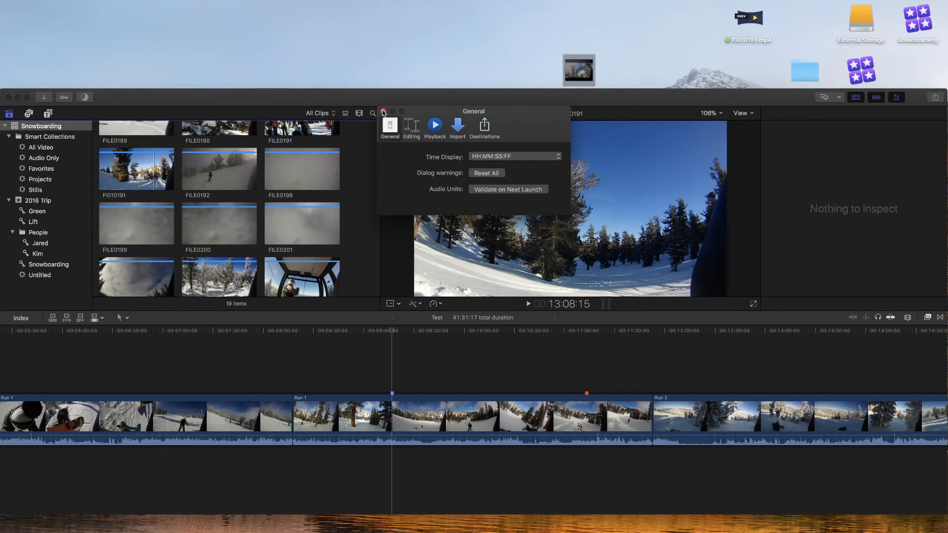
{"action": "left_click", "coordinate": [383, 112]}
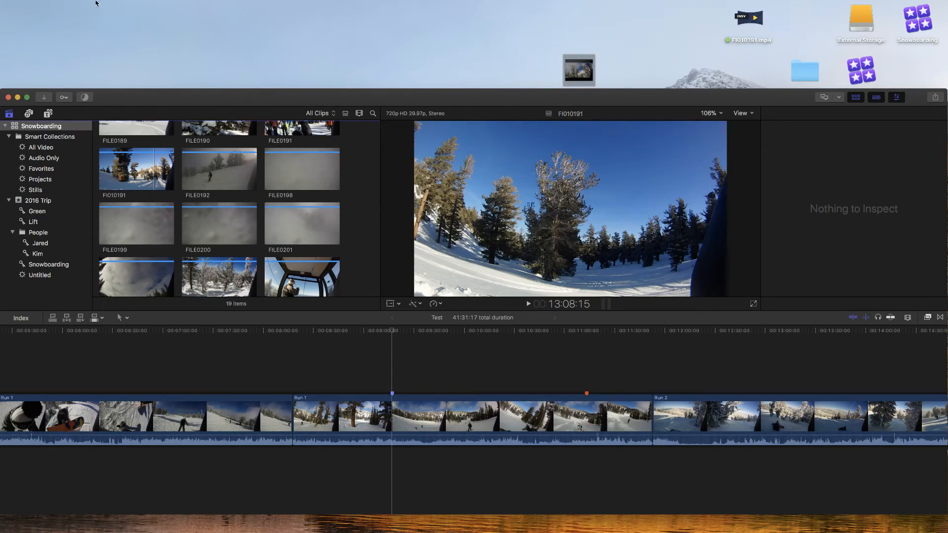
Open the Snowboarding library's backup from Today at 6:20 PM (10.4).
{"action": "left_click", "coordinate": [78, 5]}
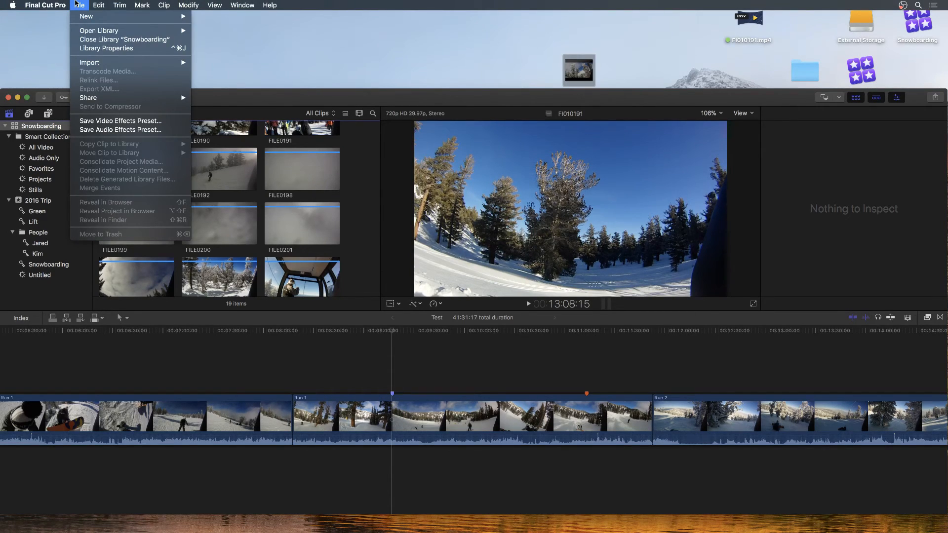
{"action": "mouse_move", "coordinate": [87, 33]}
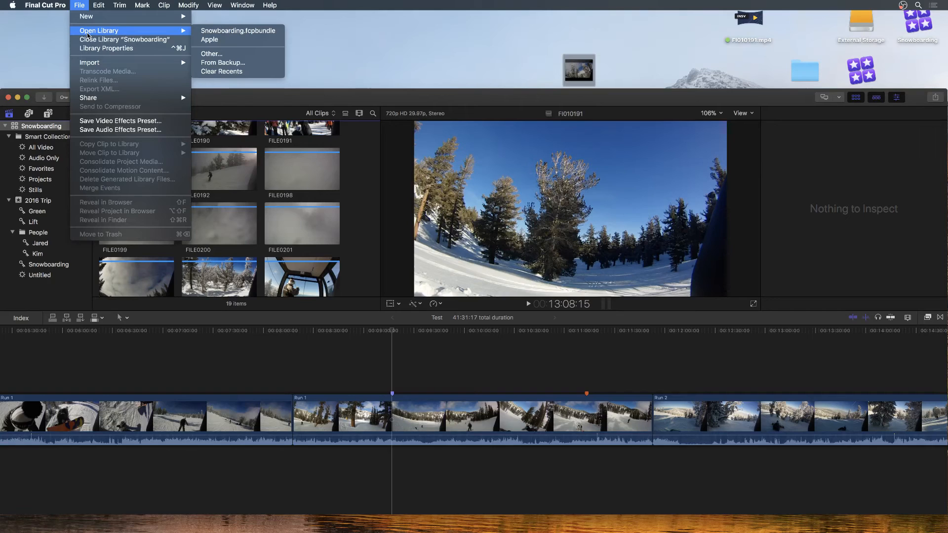
{"action": "left_click", "coordinate": [214, 64]}
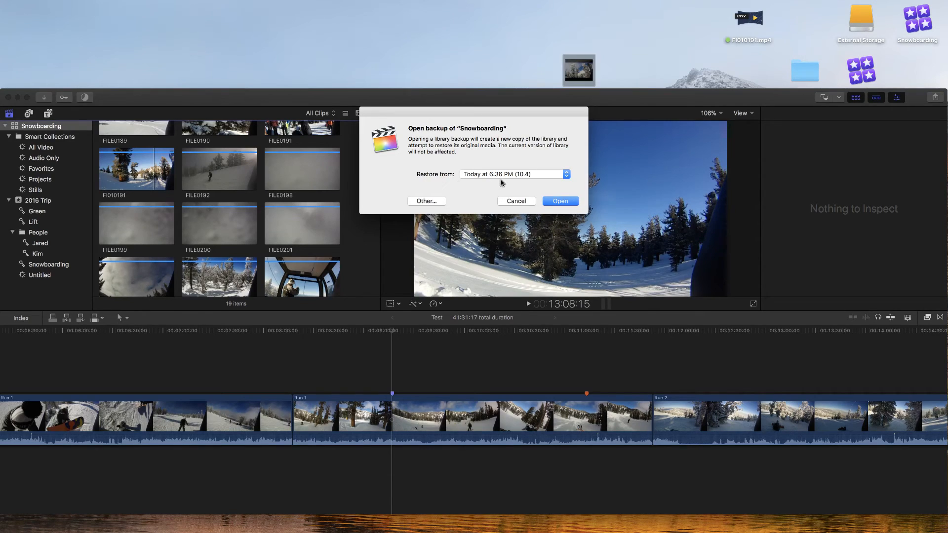
{"action": "left_click", "coordinate": [485, 174]}
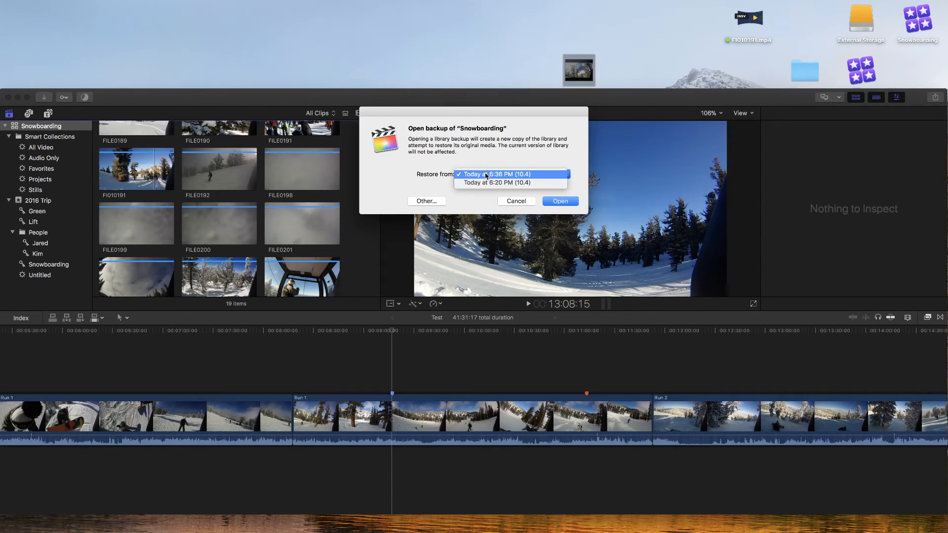
{"action": "left_click", "coordinate": [521, 184]}
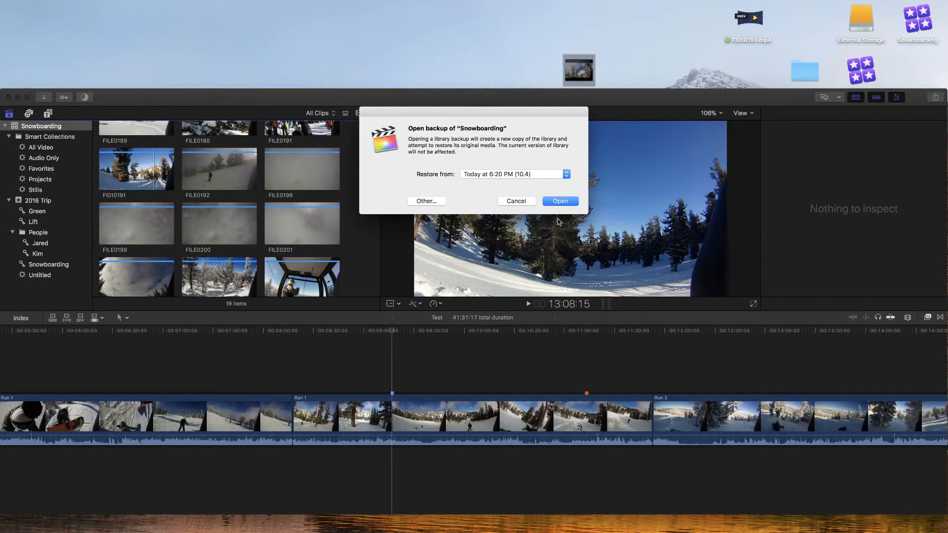
{"action": "left_click", "coordinate": [560, 203]}
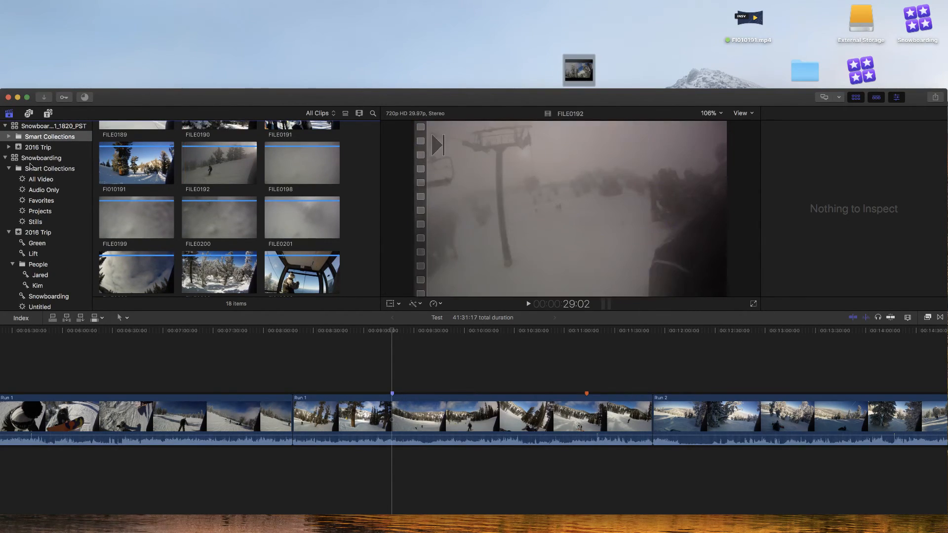
Collapse the Snowboarding library and its restored backup in the sidebar, widening the sidebar to show the backup's full name.
{"action": "left_click", "coordinate": [6, 158]}
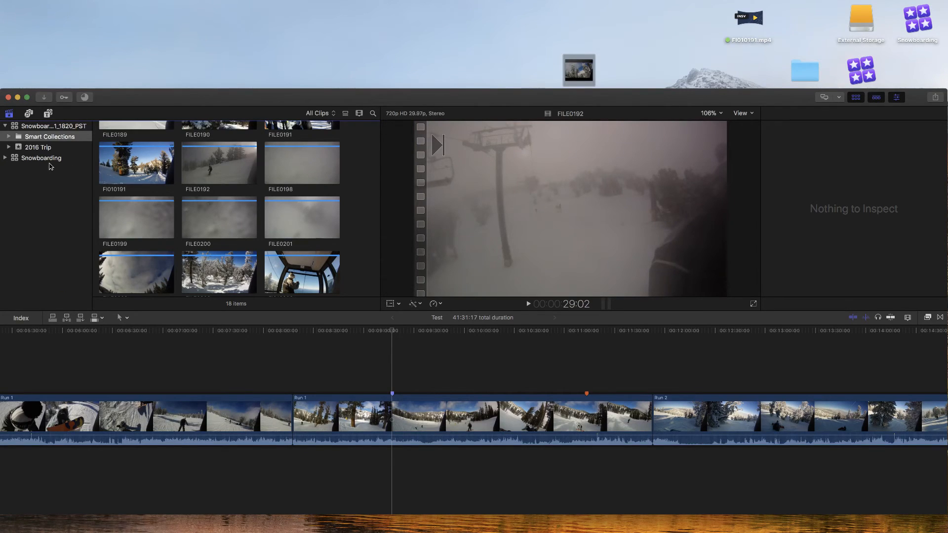
{"action": "left_click_drag", "start_coordinate": [91, 179], "coordinate": [166, 188]}
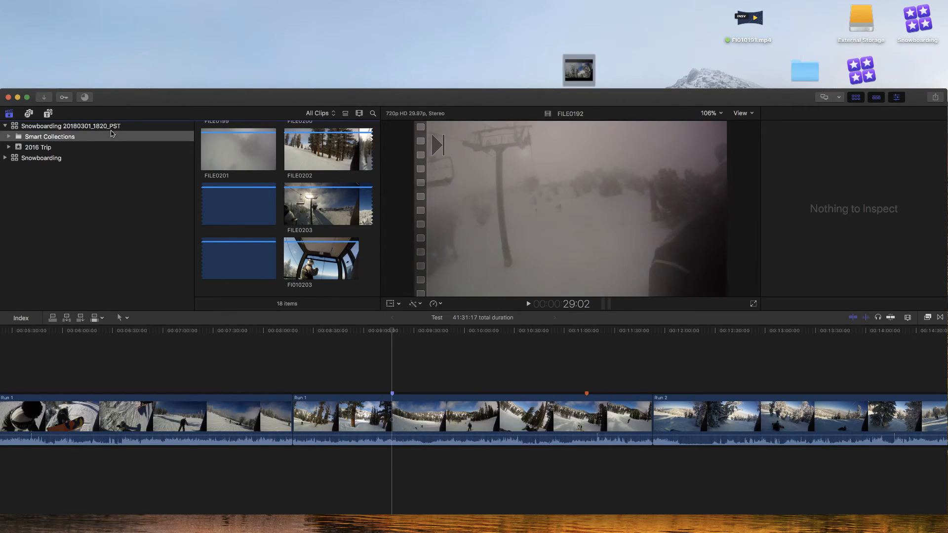
{"action": "left_click", "coordinate": [5, 126]}
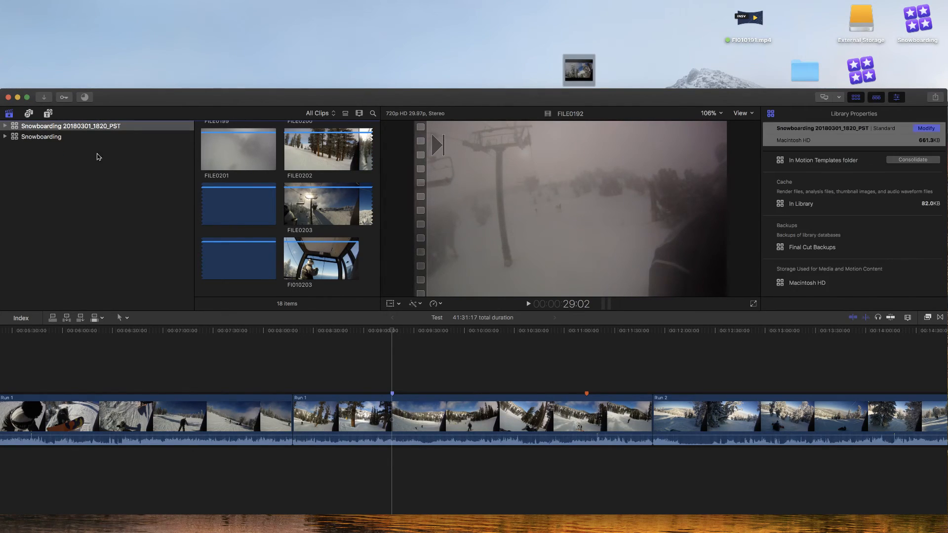
{"action": "left_click", "coordinate": [78, 5]}
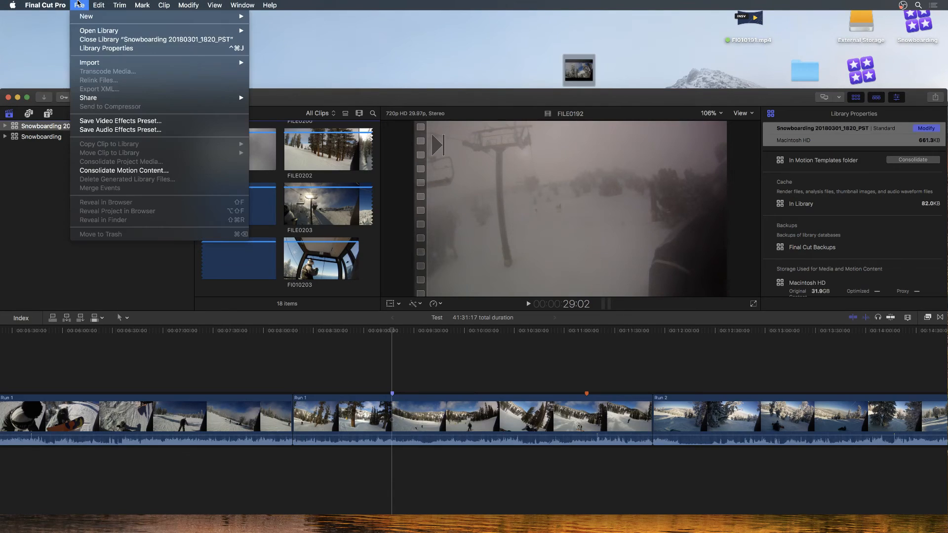
{"action": "left_click", "coordinate": [78, 4]}
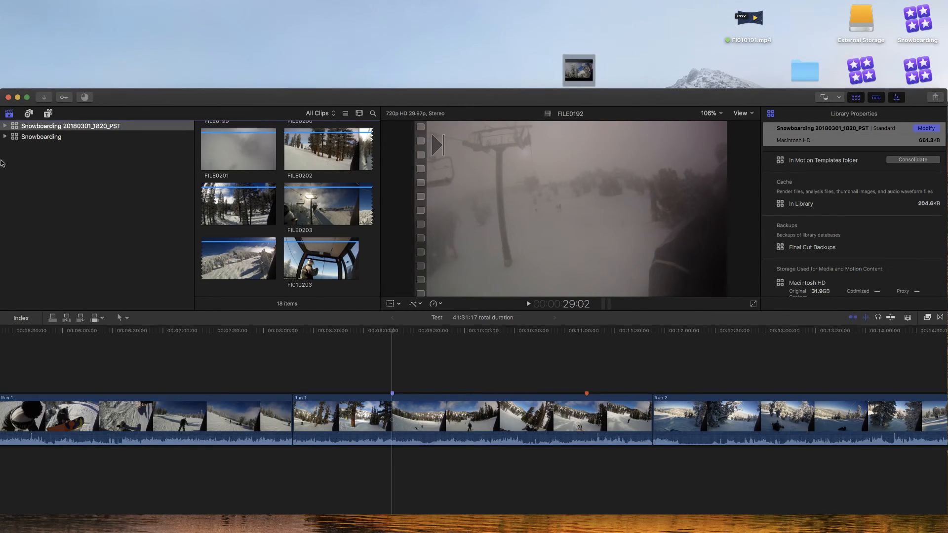
{"action": "left_click", "coordinate": [112, 221]}
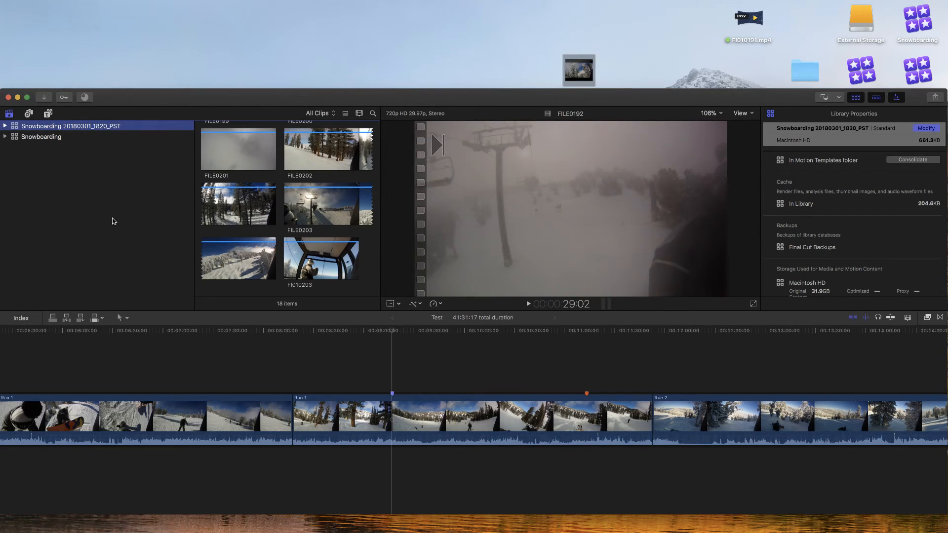
{"action": "key", "text": "super+Tab"}
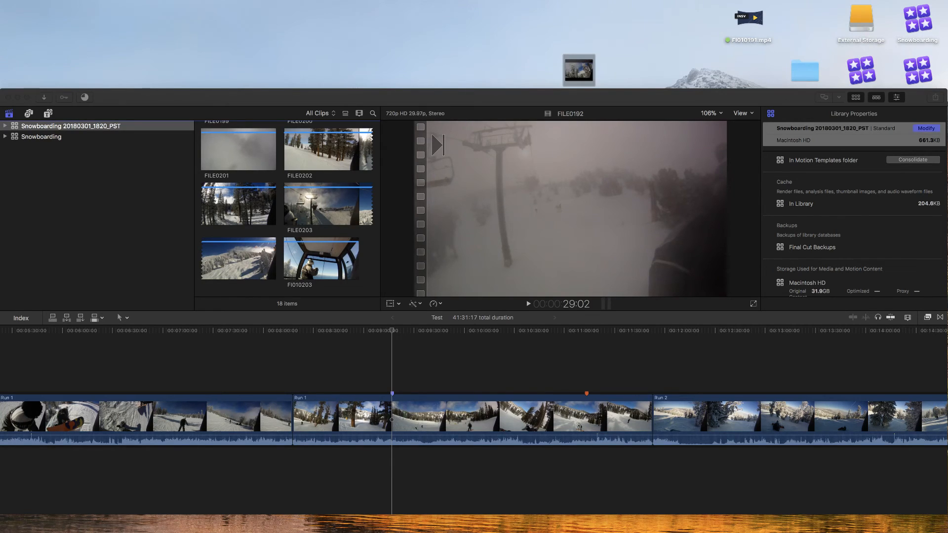
{"action": "left_click", "coordinate": [151, 213]}
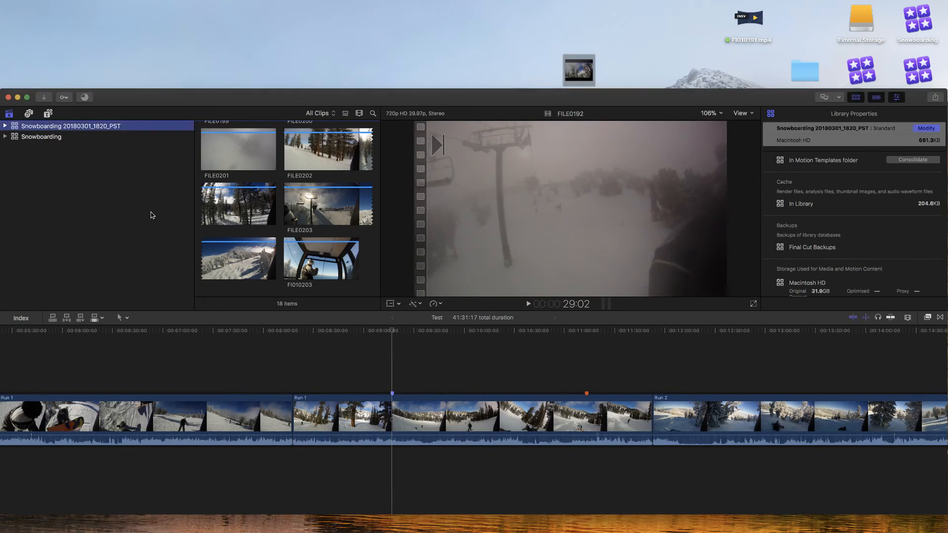
{"action": "left_click", "coordinate": [249, 171]}
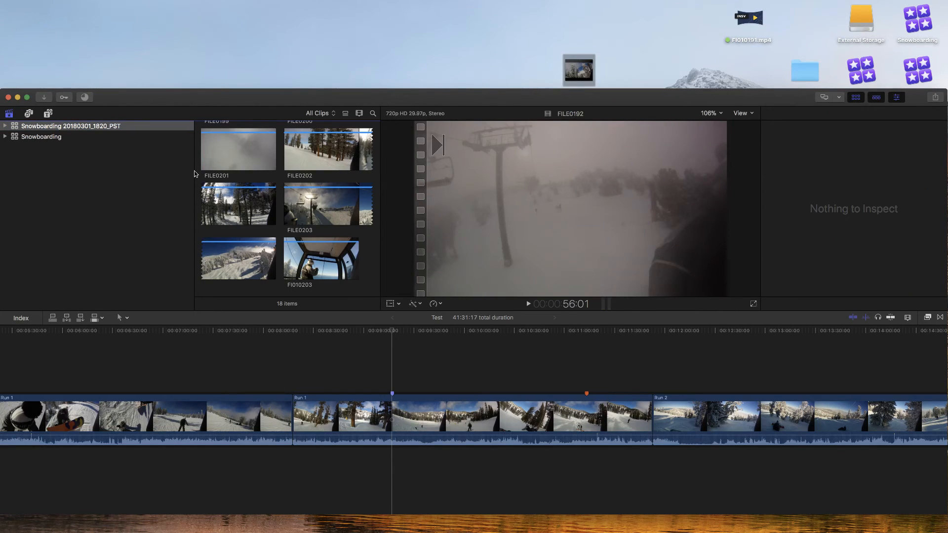
Narrow the libraries sidebar, view the backup's clips in list view, and return them to filmstrip view.
{"action": "left_click_drag", "start_coordinate": [193, 174], "coordinate": [56, 175]}
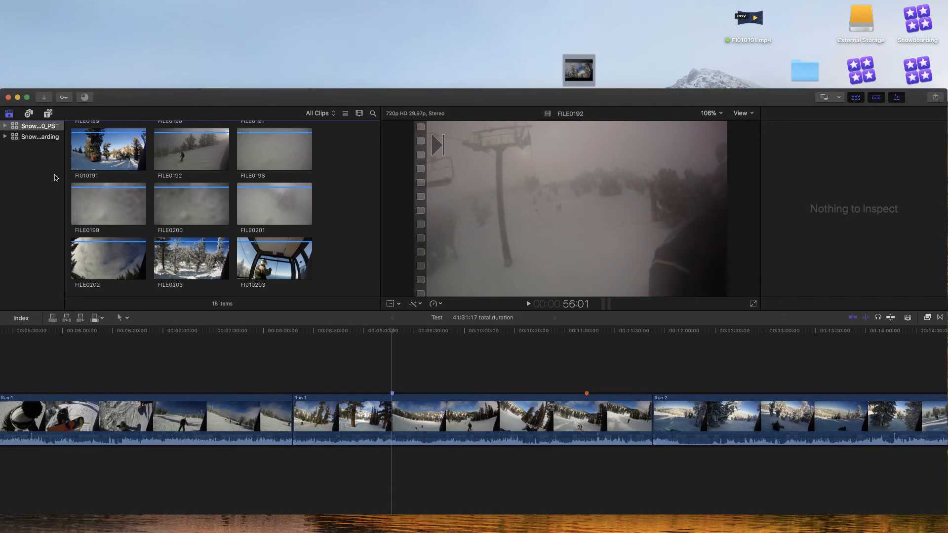
{"action": "scroll", "coordinate": [169, 176], "scroll_direction": "up", "scroll_amount": 6}
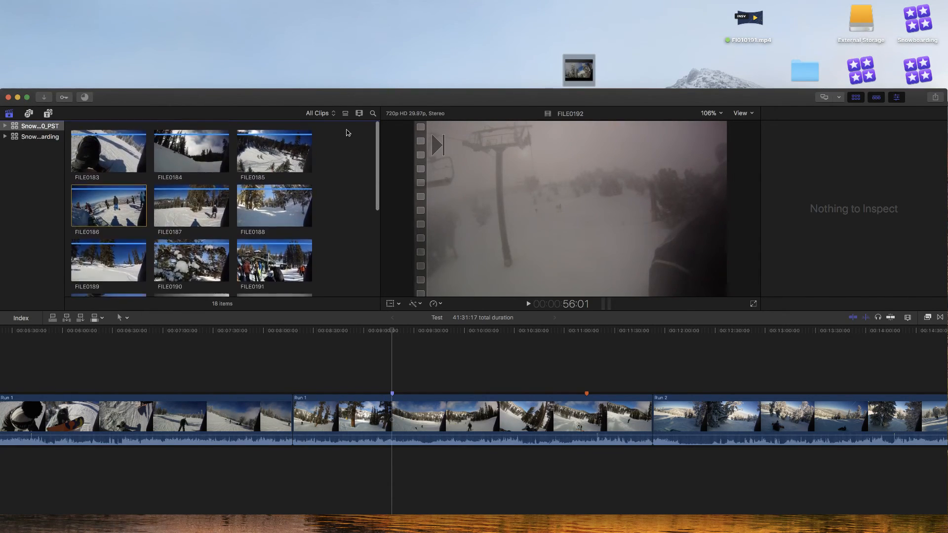
{"action": "left_click", "coordinate": [346, 114]}
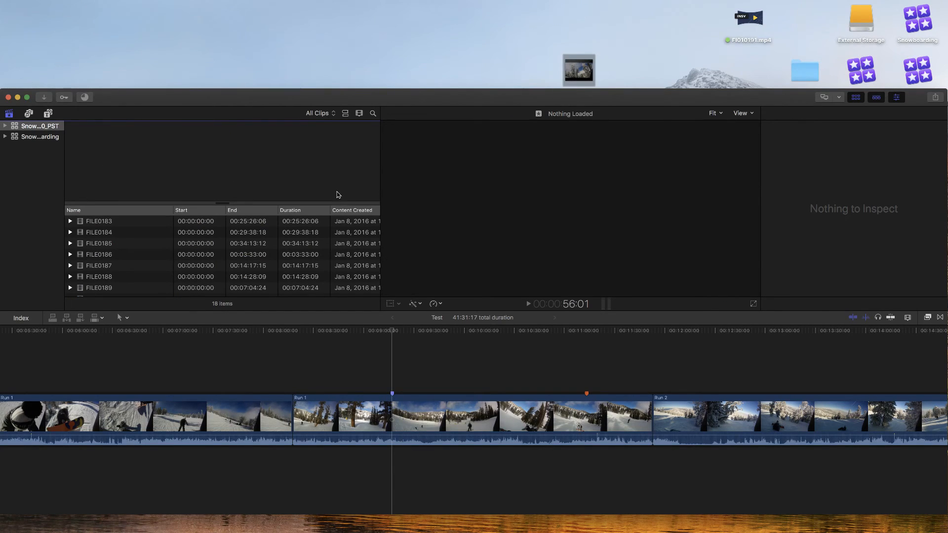
{"action": "left_click", "coordinate": [345, 114]}
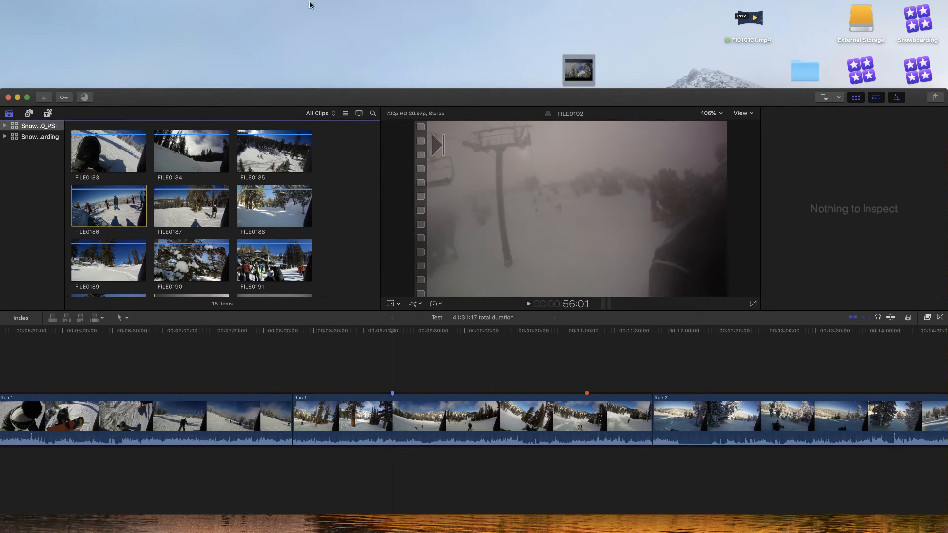
{"action": "mouse_move", "coordinate": [270, 2]}
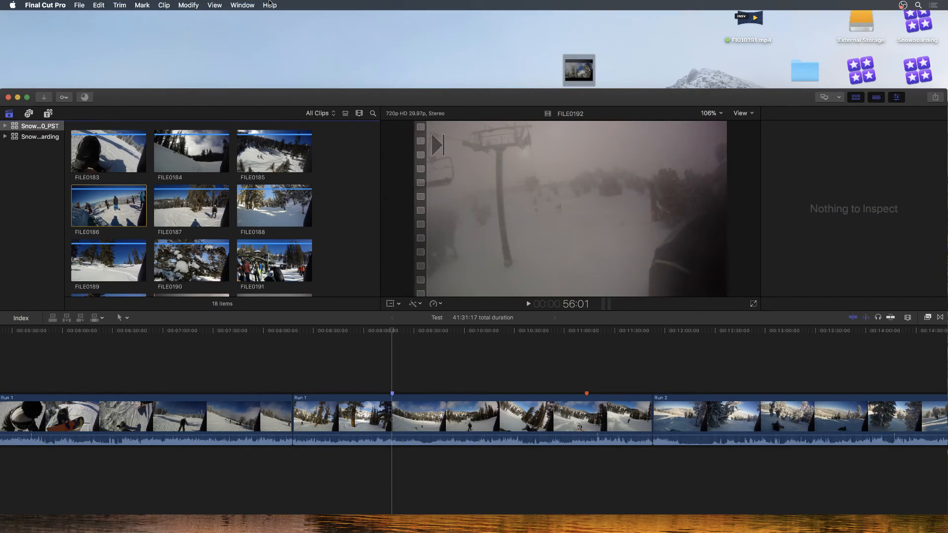
{"action": "left_click", "coordinate": [164, 6]}
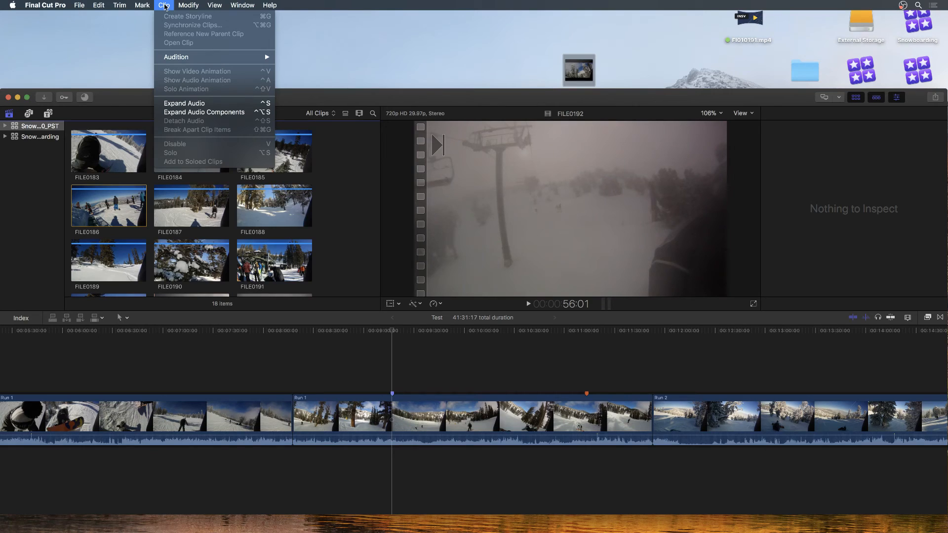
{"action": "mouse_move", "coordinate": [150, 6]}
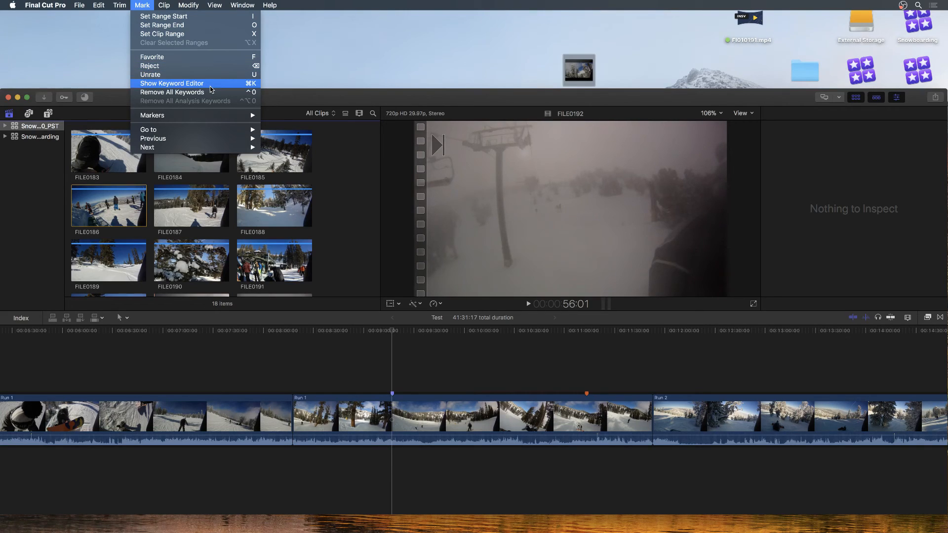
{"action": "mouse_move", "coordinate": [215, 117]}
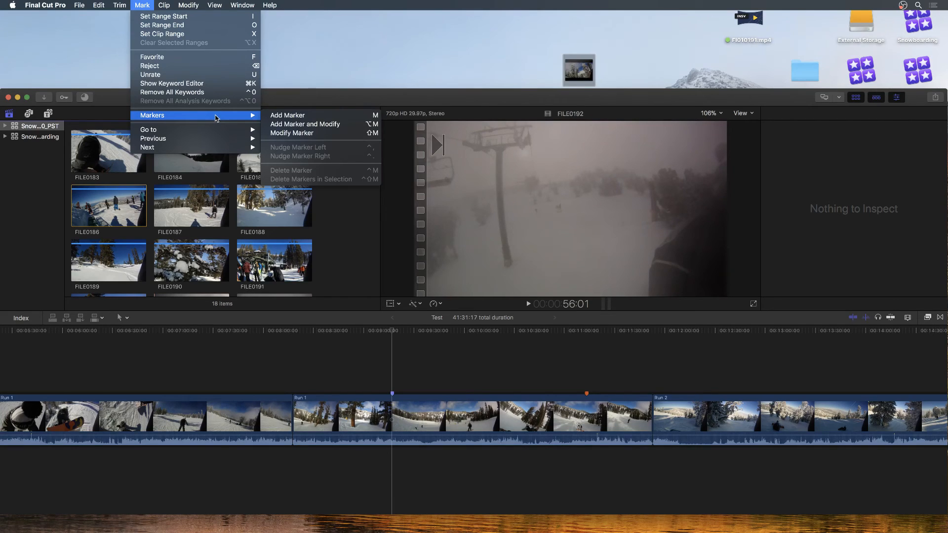
{"action": "left_click", "coordinate": [150, 4]}
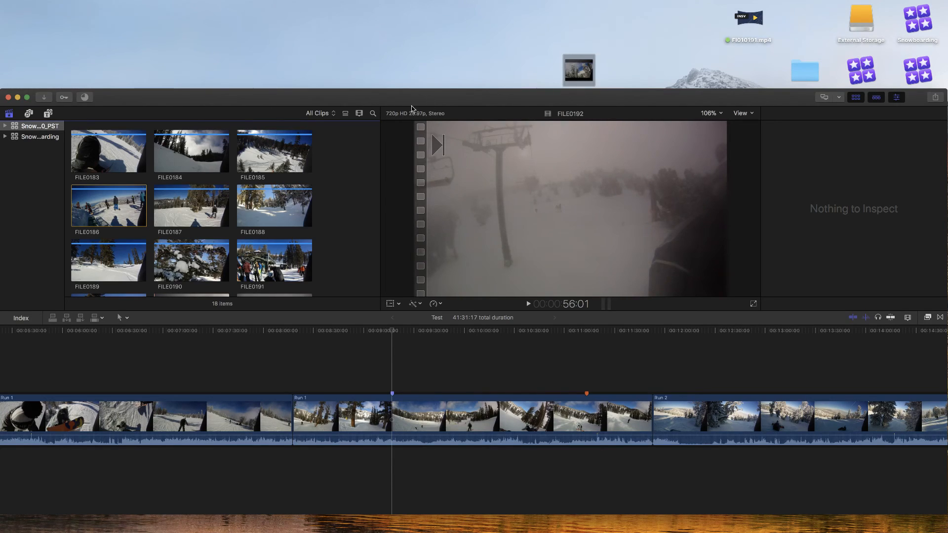
Show the browser's clip search field, view its Filter window, and close the window.
{"action": "left_click", "coordinate": [372, 113]}
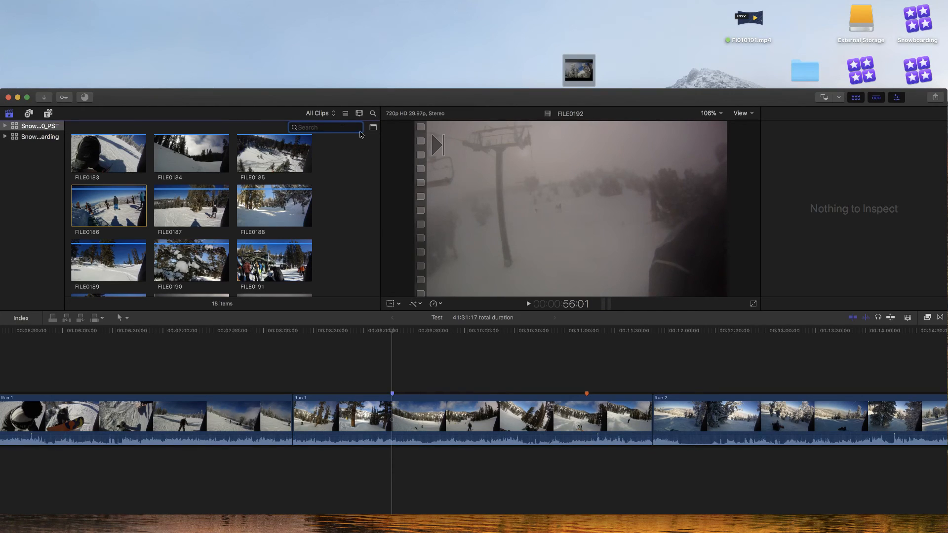
{"action": "left_click", "coordinate": [372, 130]}
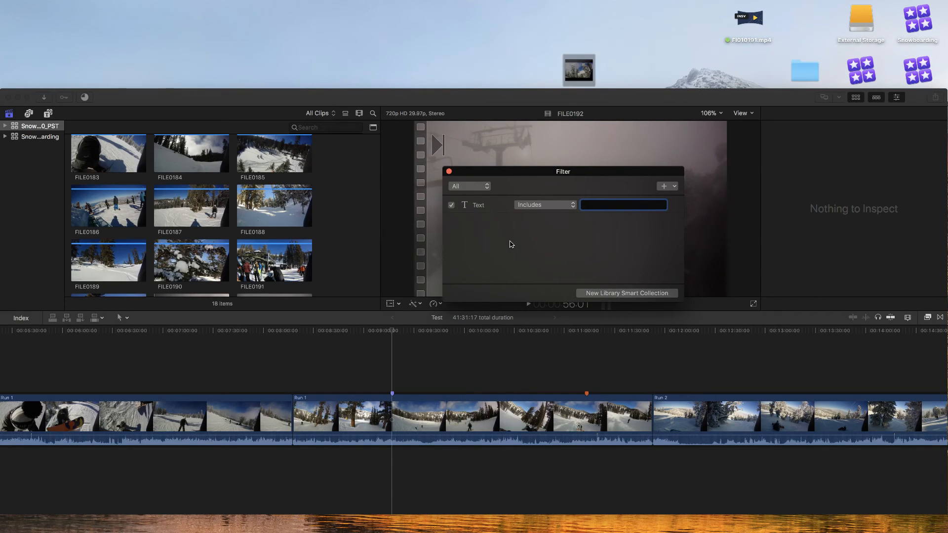
{"action": "left_click", "coordinate": [449, 171]}
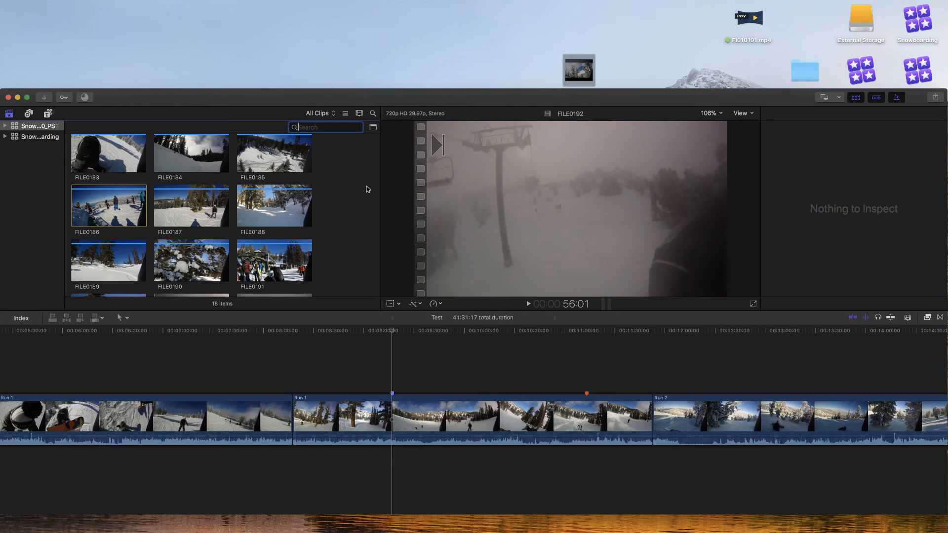
{"action": "left_click", "coordinate": [837, 179]}
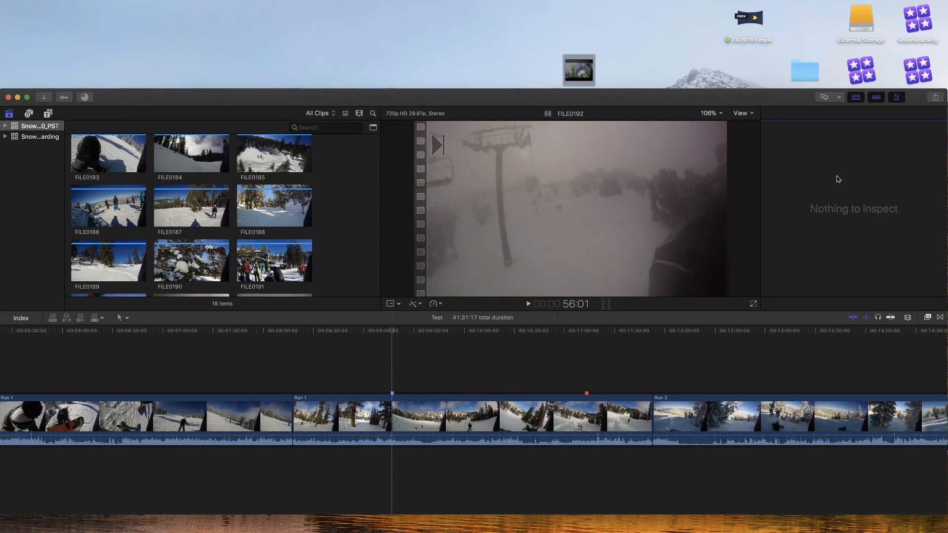
{"action": "key", "text": "super+Tab"}
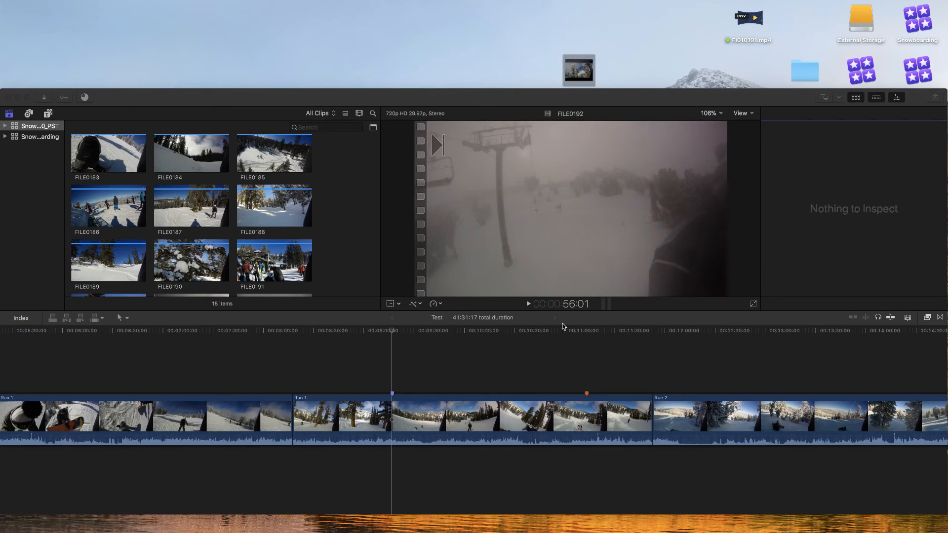
{"action": "left_click", "coordinate": [738, 323]}
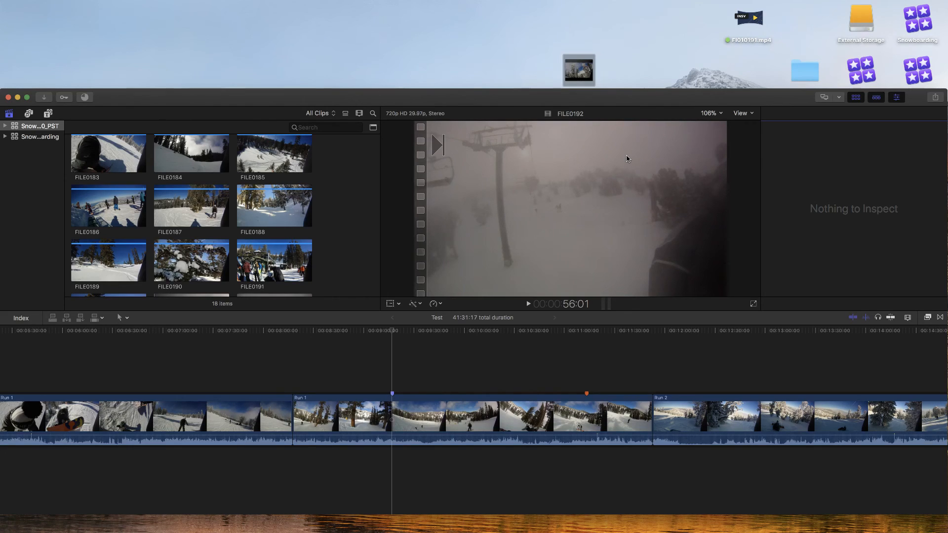
Add the Dramatic title from the installed titles above the second Run 1 clip, at about 9:35 in the Test timeline.
{"action": "left_click", "coordinate": [49, 114]}
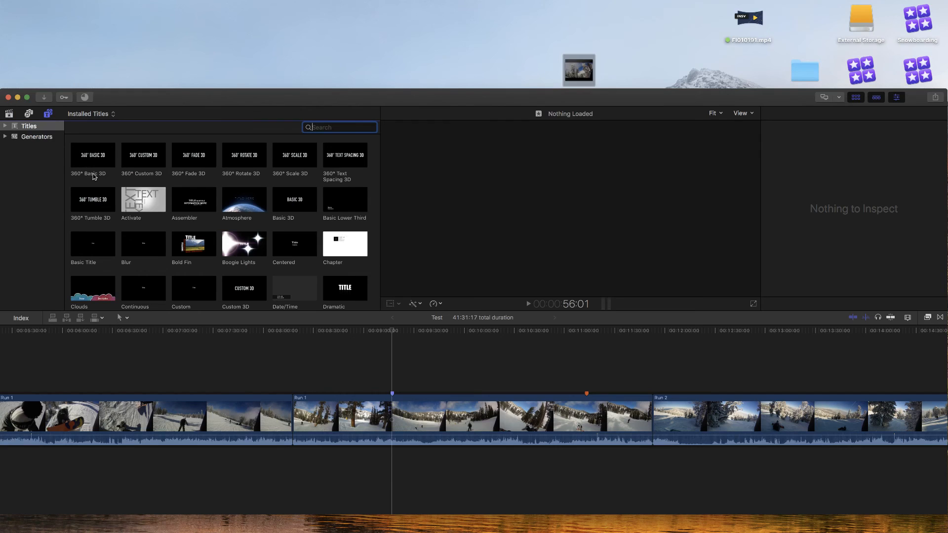
{"action": "scroll", "coordinate": [330, 182], "scroll_direction": "down", "scroll_amount": 5}
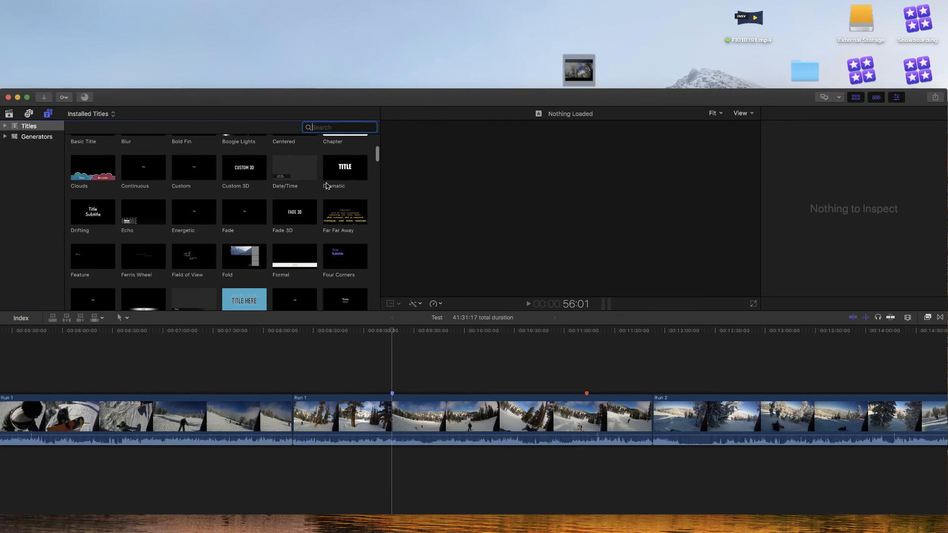
{"action": "left_click_drag", "start_coordinate": [330, 183], "coordinate": [422, 386]}
{"action": "left_click", "coordinate": [422, 386]}
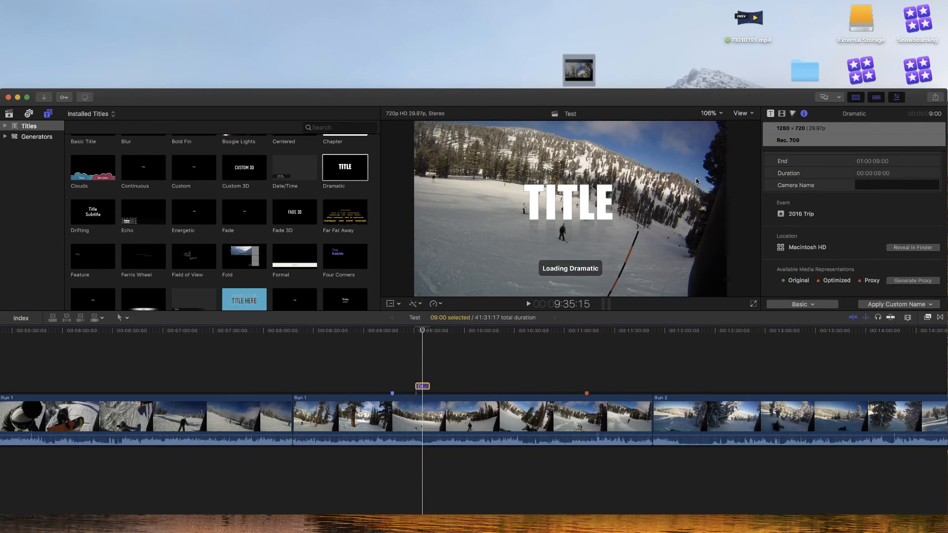
Set the Dramatic title's date text layer to AnAwesomeGuide.com and move the playhead back to the title's start.
{"action": "left_click", "coordinate": [770, 114]}
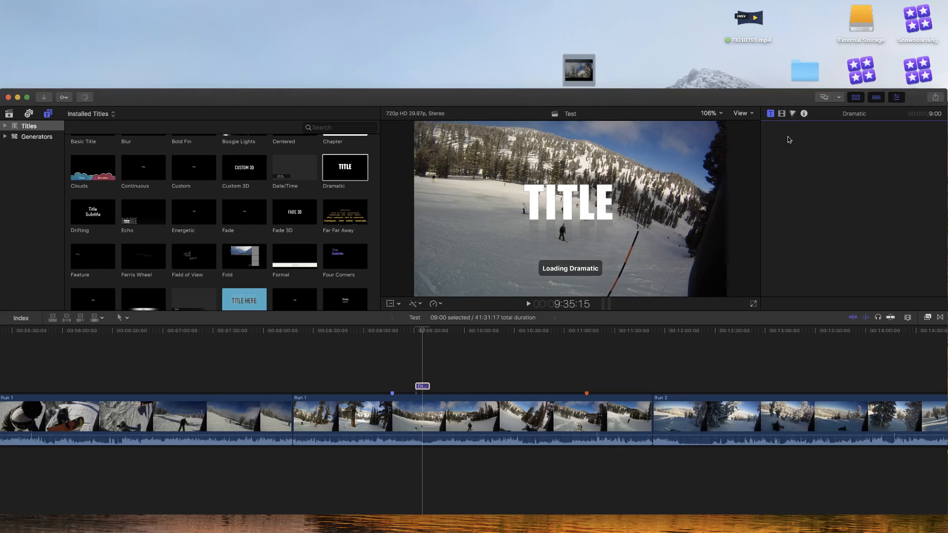
{"action": "left_click", "coordinate": [781, 114]}
{"action": "left_click", "coordinate": [771, 114]}
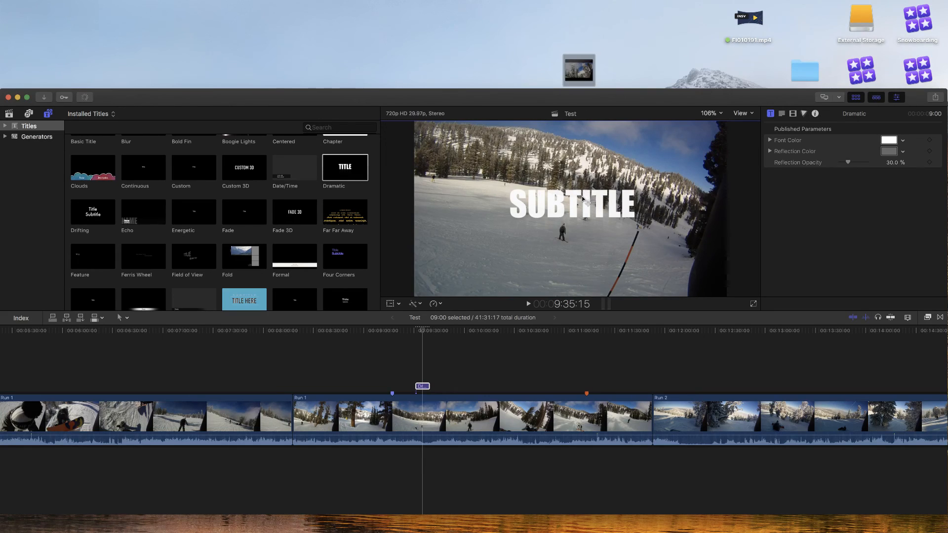
{"action": "left_click", "coordinate": [782, 114]}
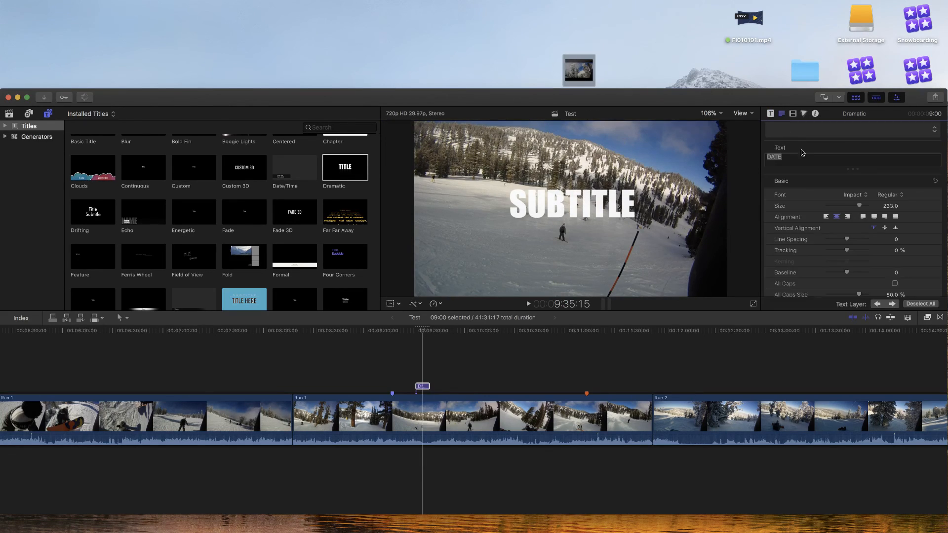
{"action": "left_click", "coordinate": [796, 160]}
{"action": "type", "text": "An"}
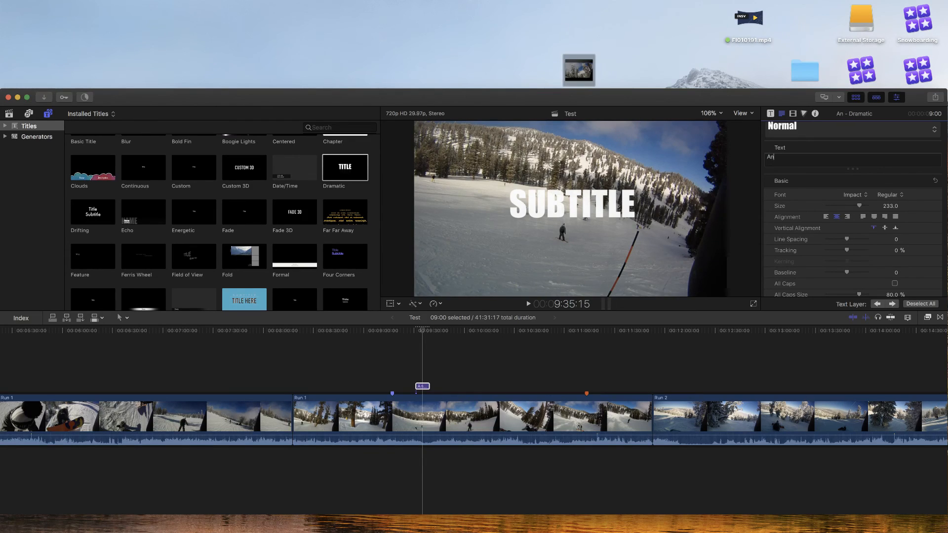
{"action": "type", "text": "AwesomeGuide.com"}
{"action": "left_click", "coordinate": [423, 334]}
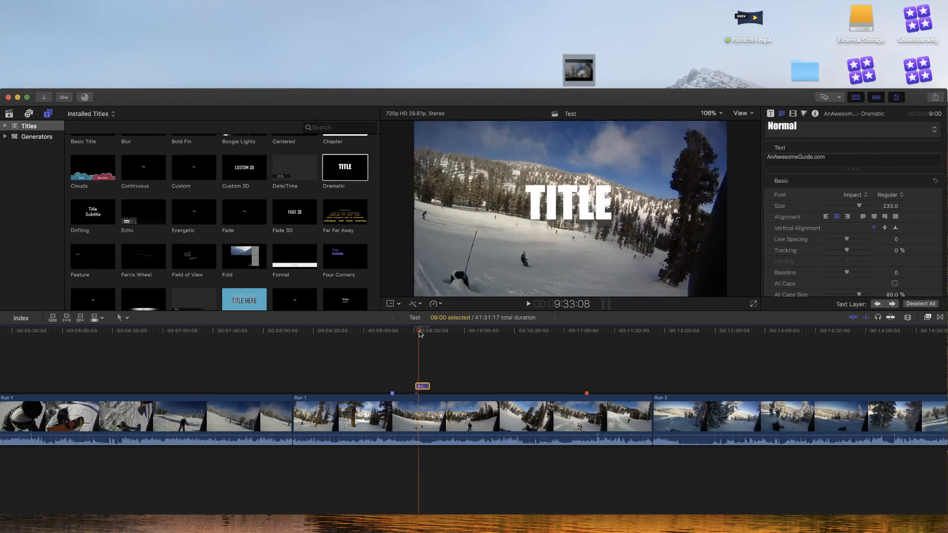